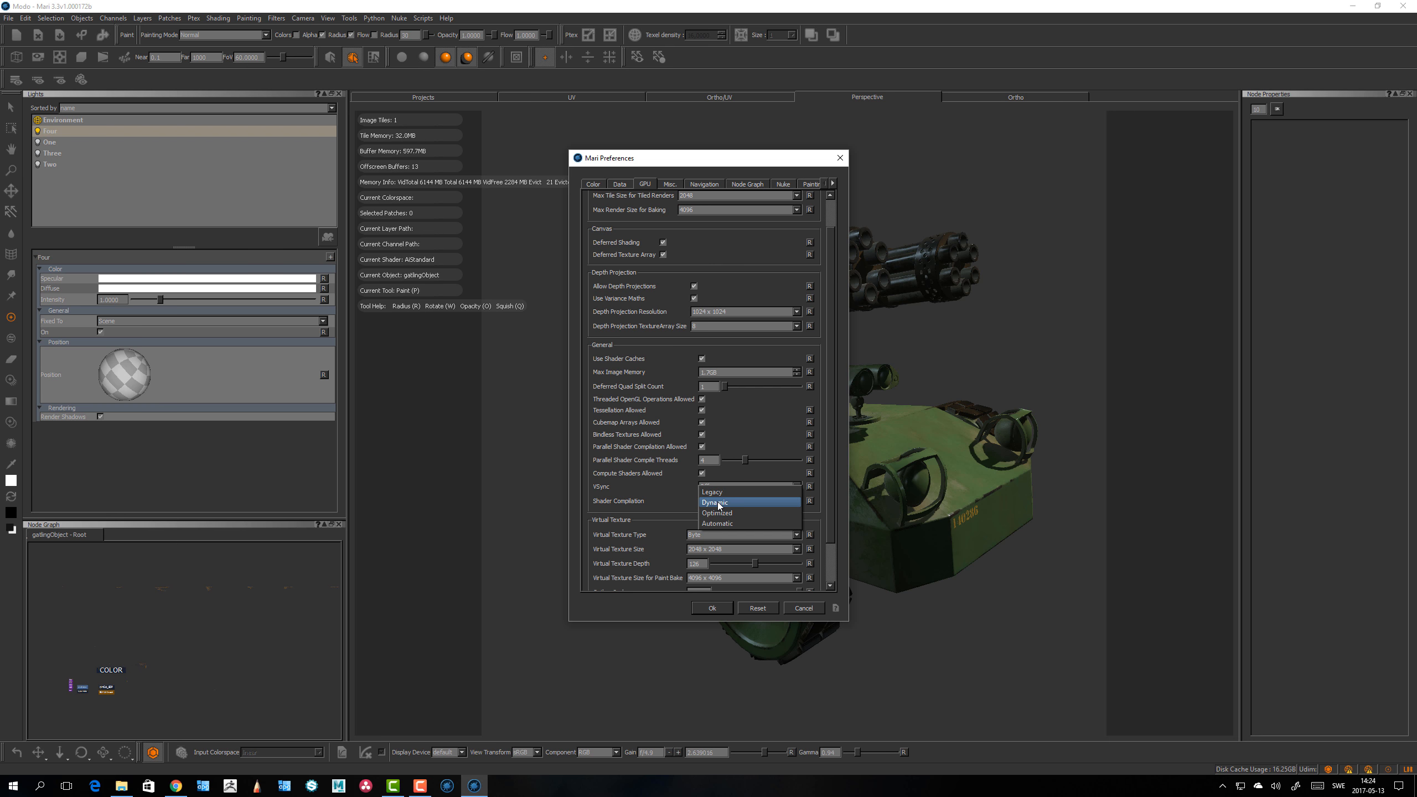
Step: Set Shader Compilation to Dynamic
{"action": "left_click", "coordinate": [719, 504]}
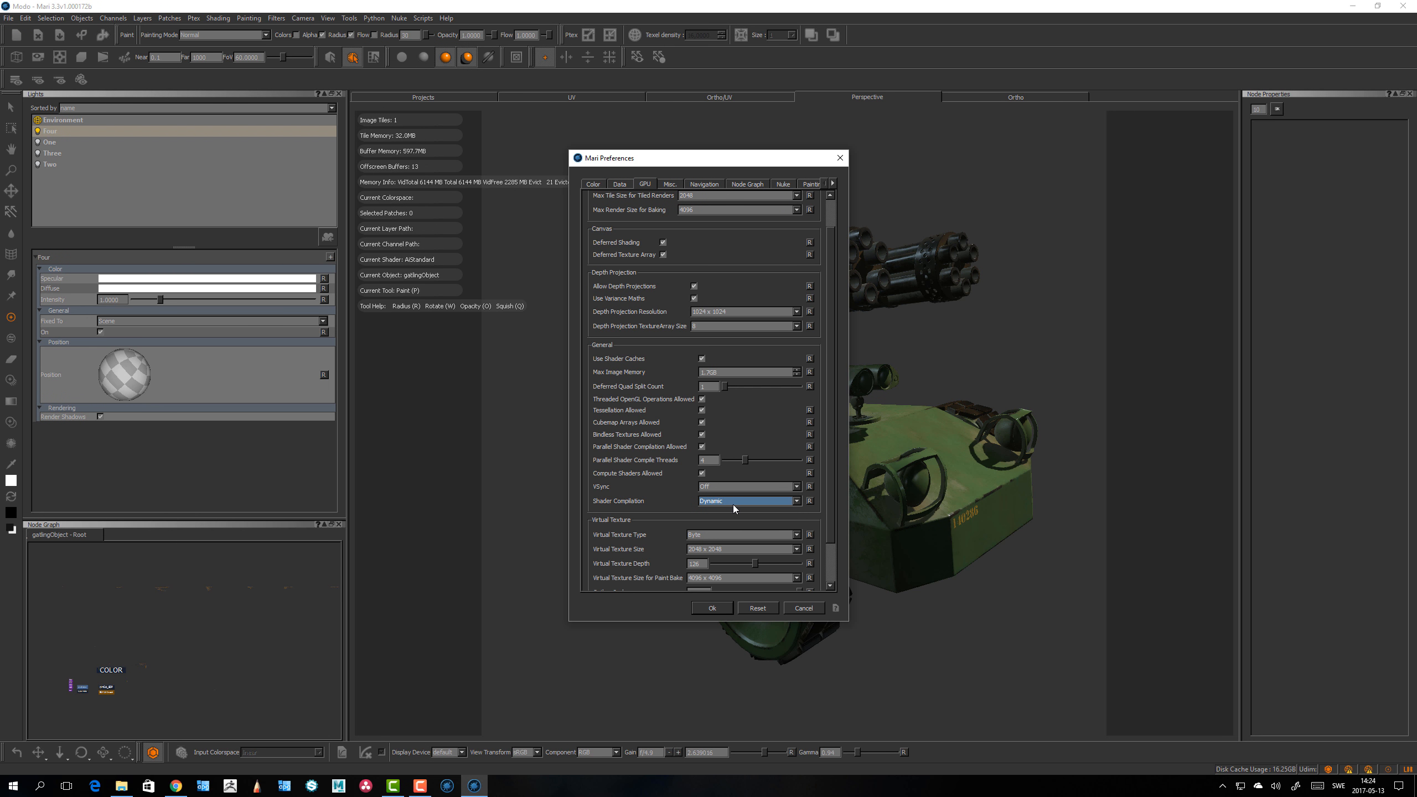
Step: Switch to the browser and read the Shader Compilation entry in the Mari online help Preferences page
{"action": "key", "text": "alt+Tab"}
{"action": "key", "text": "alt+Tab"}
{"action": "key", "text": "alt+Tab"}
{"action": "key", "text": "alt+Tab"}
{"action": "key", "text": "alt+Tab"}
{"action": "key", "text": "alt+Tab"}
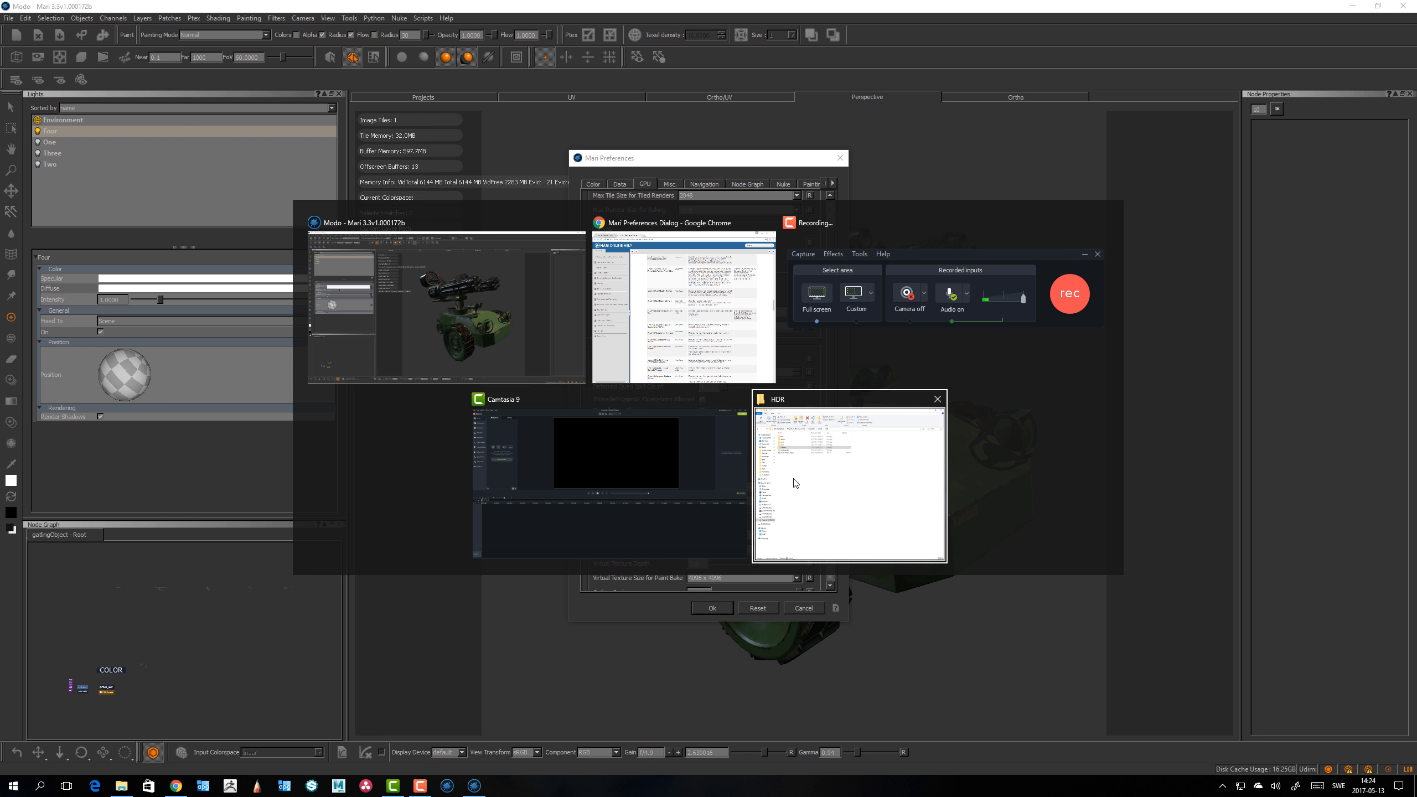
{"action": "scroll", "coordinate": [939, 493], "scroll_direction": "down", "scroll_amount": 7}
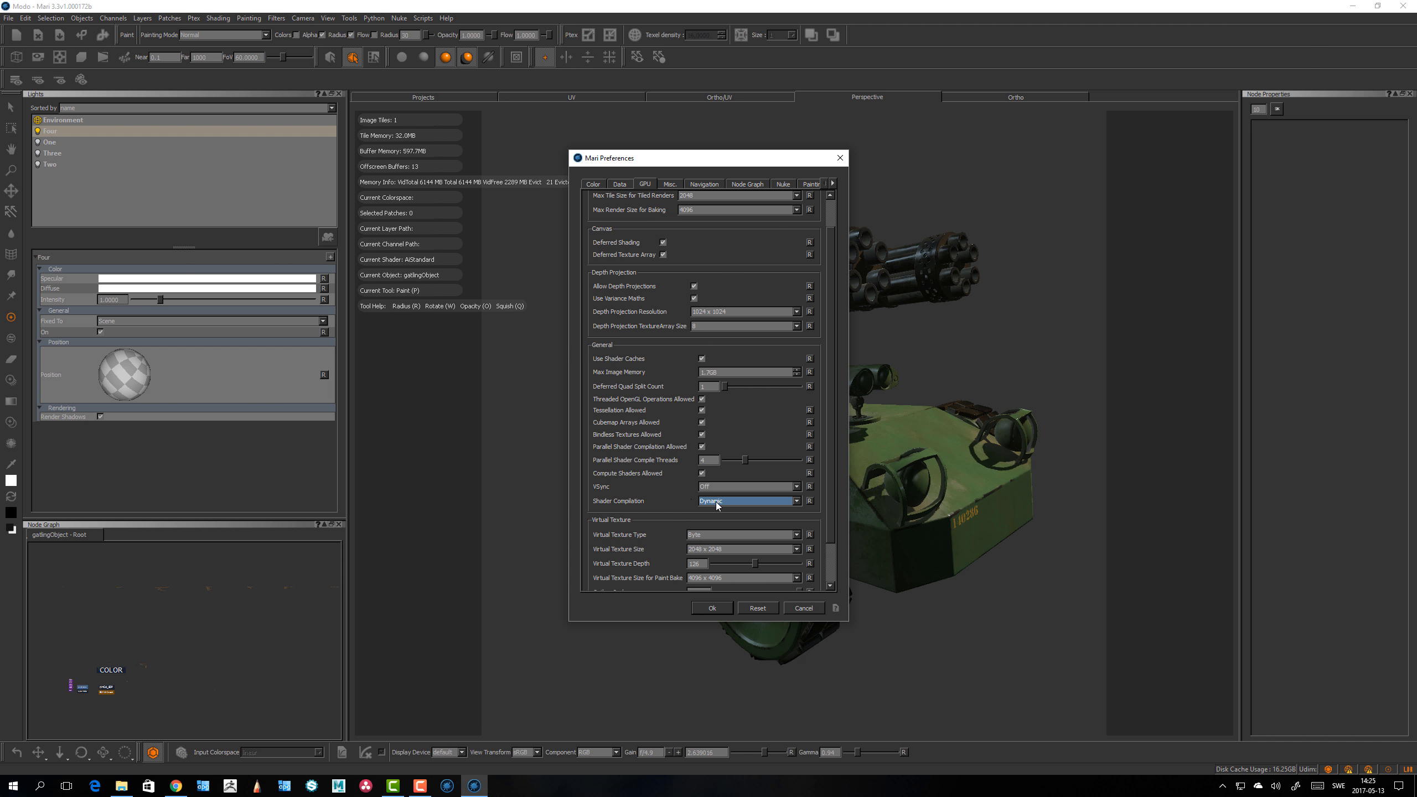
Step: Set Shader Compilation to Automatic and apply the preferences
{"action": "left_click", "coordinate": [715, 503]}
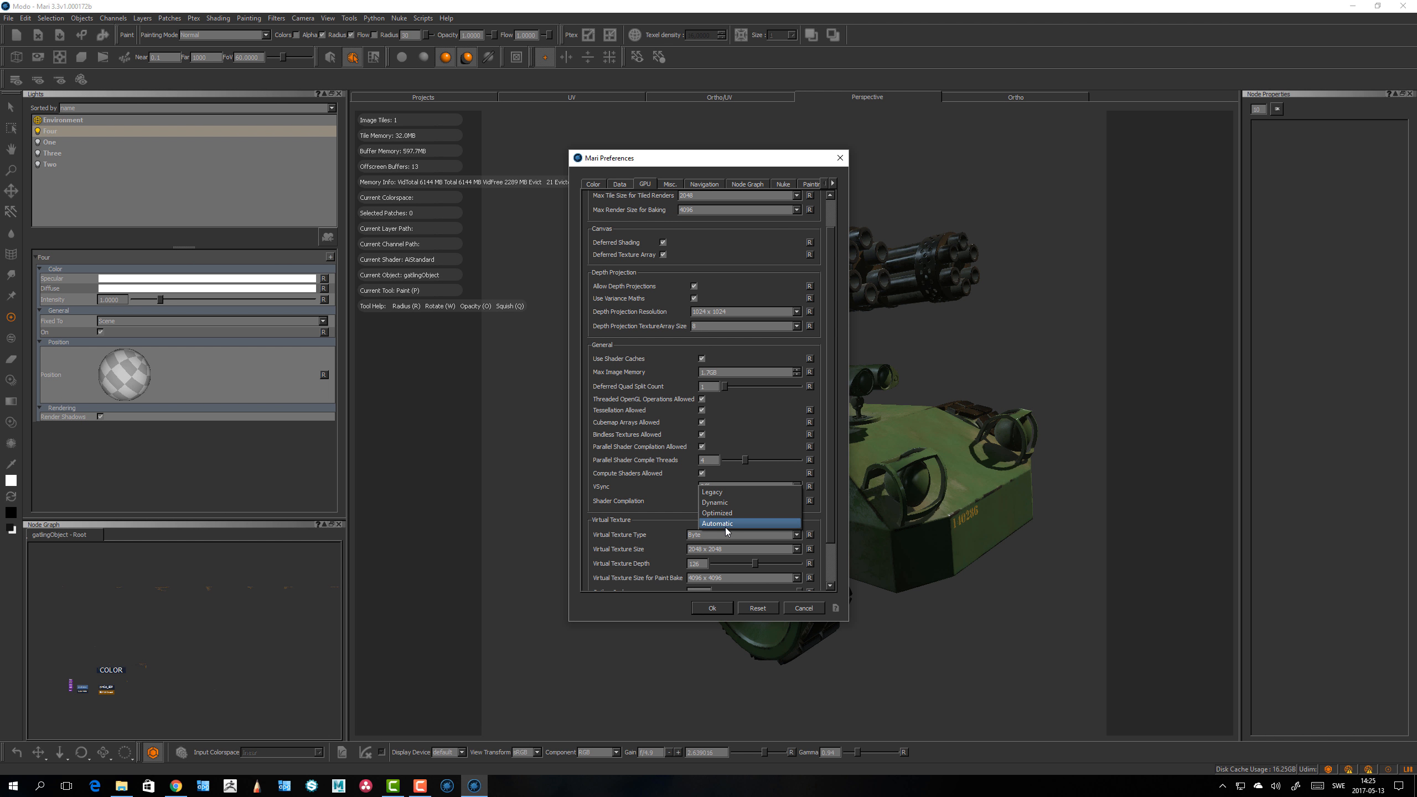
{"action": "left_click", "coordinate": [728, 527]}
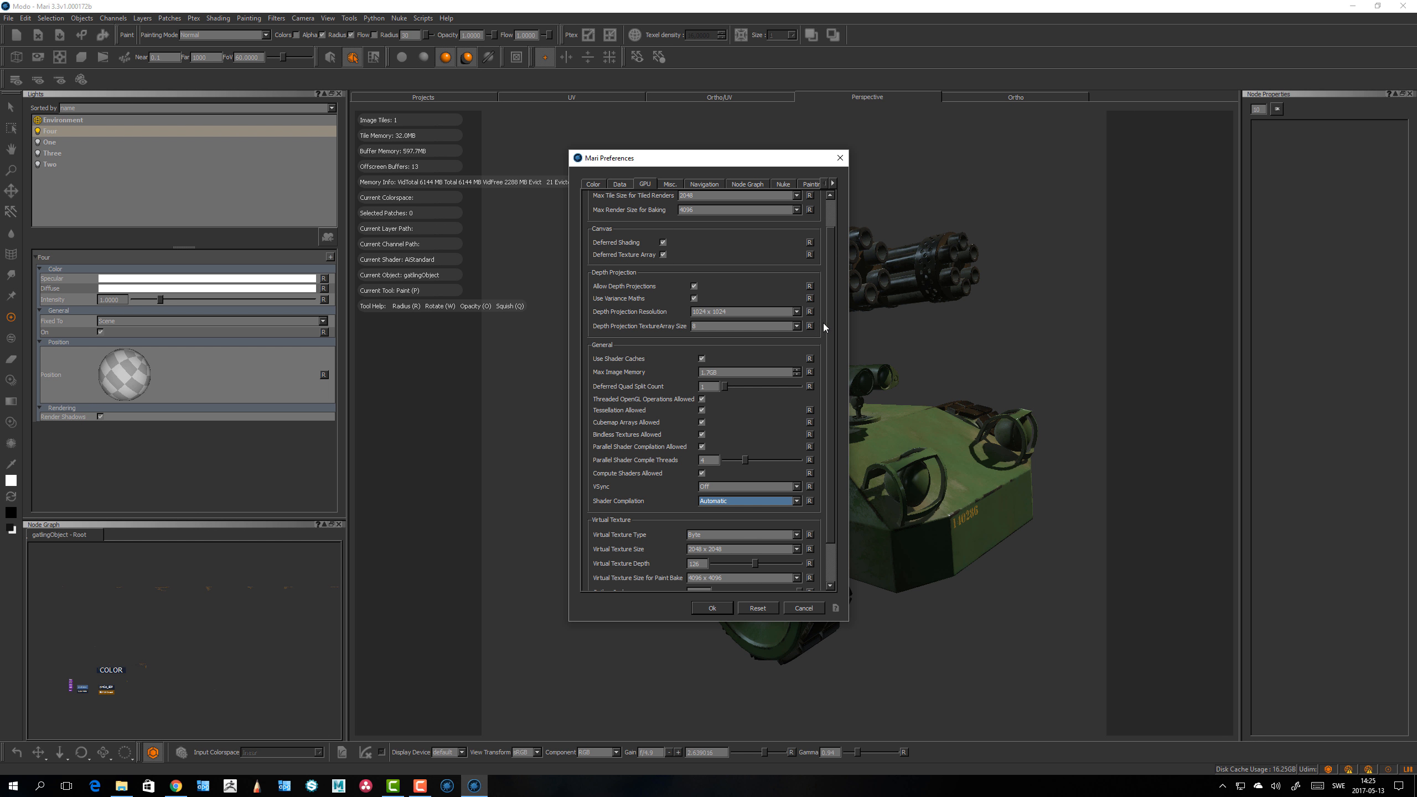
{"action": "left_click_drag", "start_coordinate": [835, 324], "coordinate": [835, 365]}
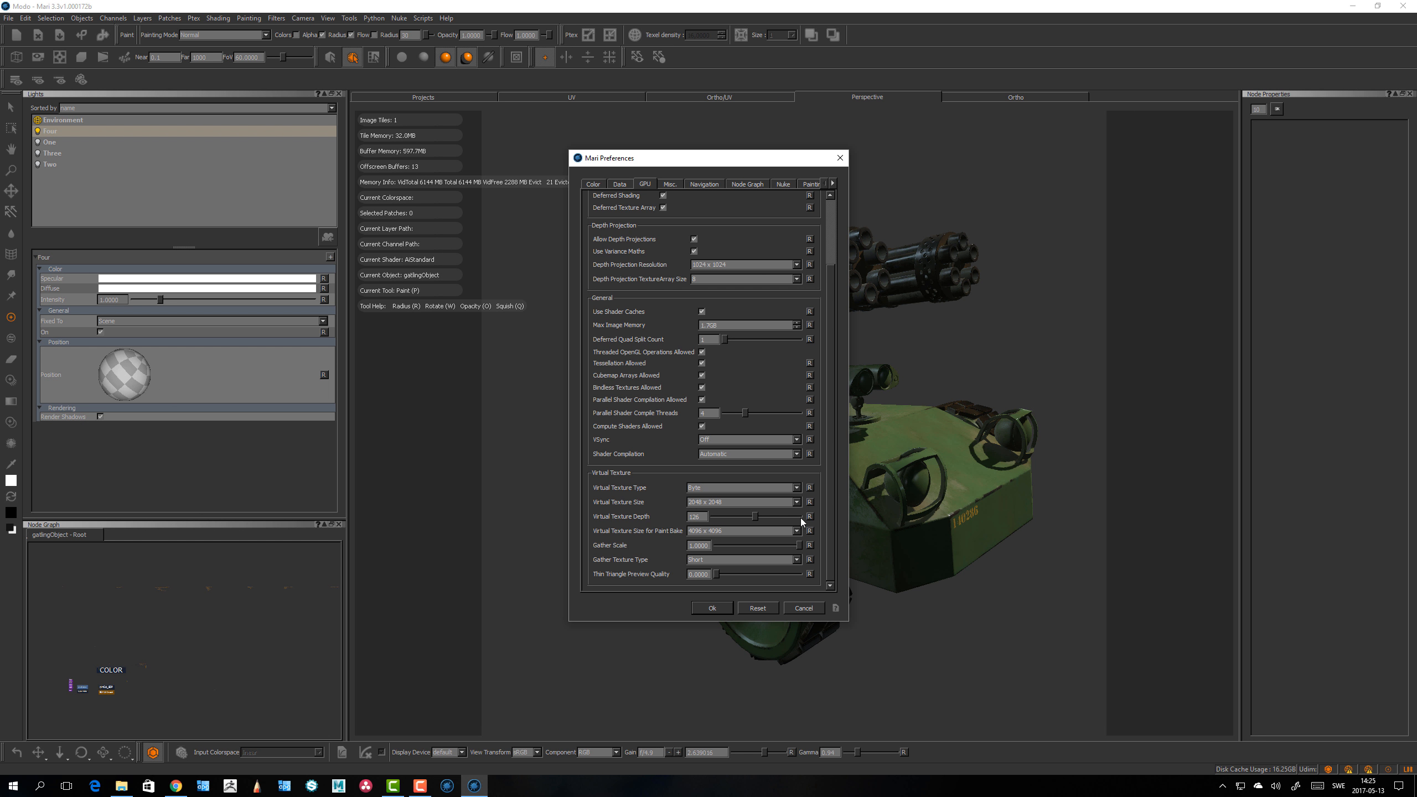
{"action": "left_click_drag", "start_coordinate": [702, 162], "coordinate": [995, 162]}
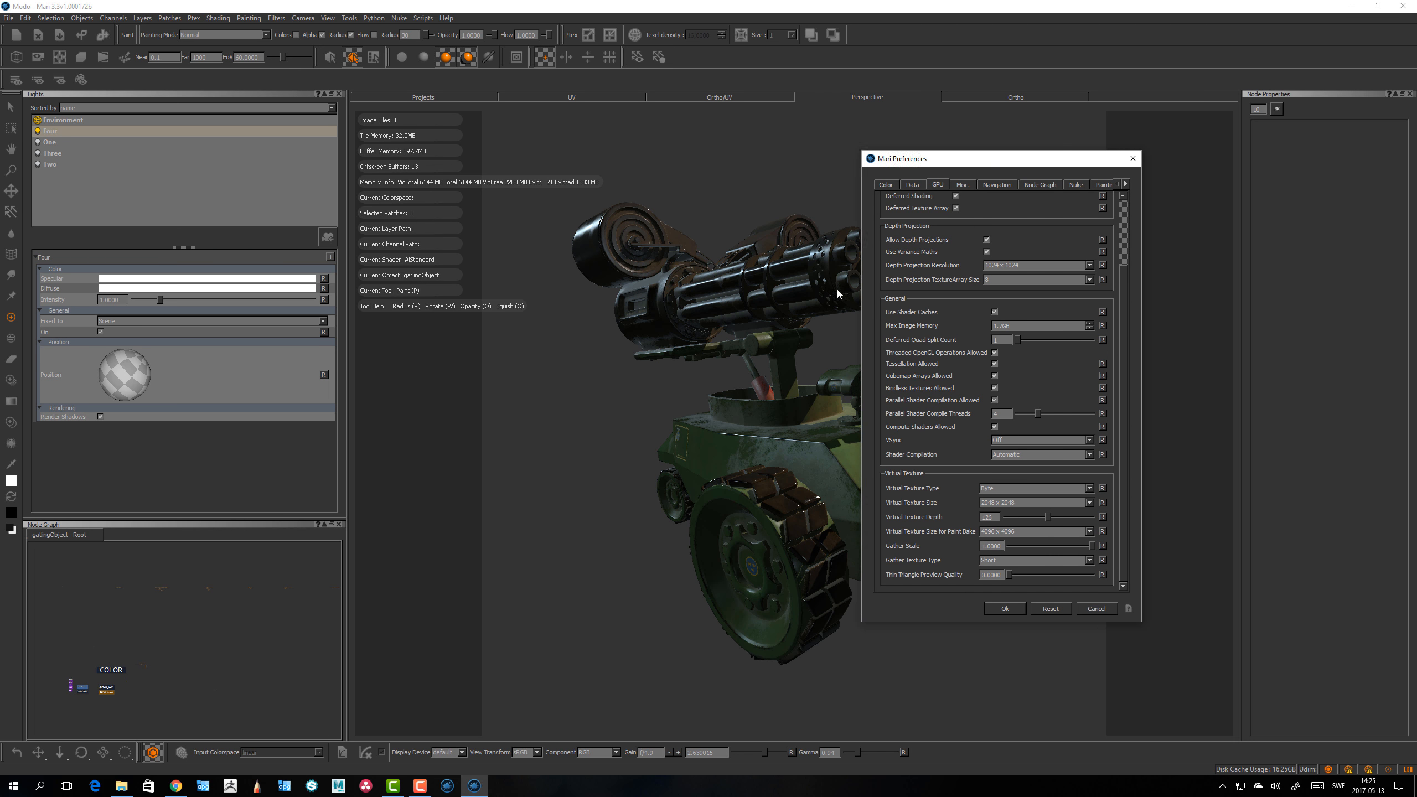
{"action": "left_click", "coordinate": [1004, 609]}
Step: Reopen the GPU preferences, set Virtual Texture Size to 4096 x 4096, accept the size warning, and apply
{"action": "left_click_drag", "start_coordinate": [987, 572], "coordinate": [1067, 570], "text": "alt"}
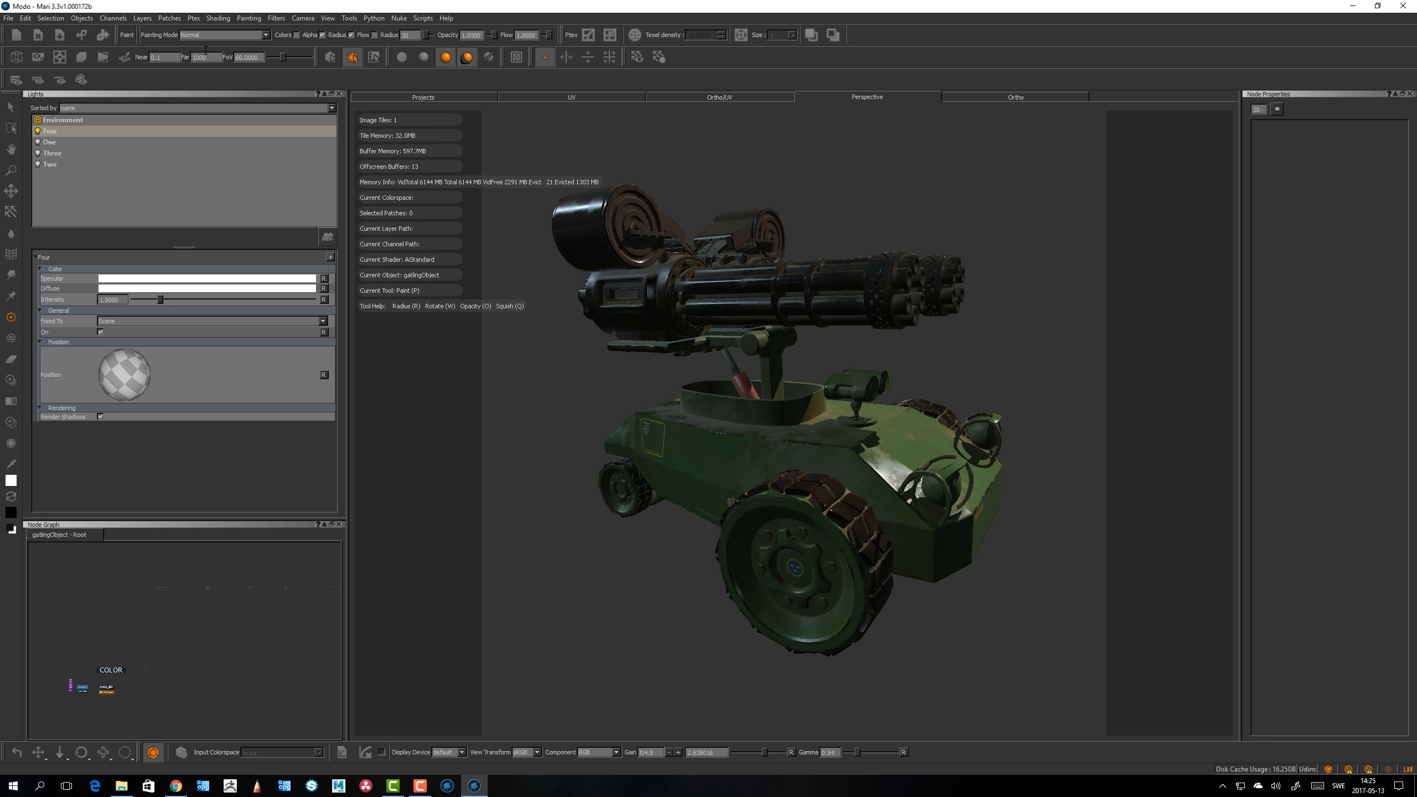
{"action": "left_click", "coordinate": [26, 18]}
{"action": "left_click", "coordinate": [50, 62]}
{"action": "left_click_drag", "start_coordinate": [673, 159], "coordinate": [293, 179]}
{"action": "left_click", "coordinate": [265, 204]}
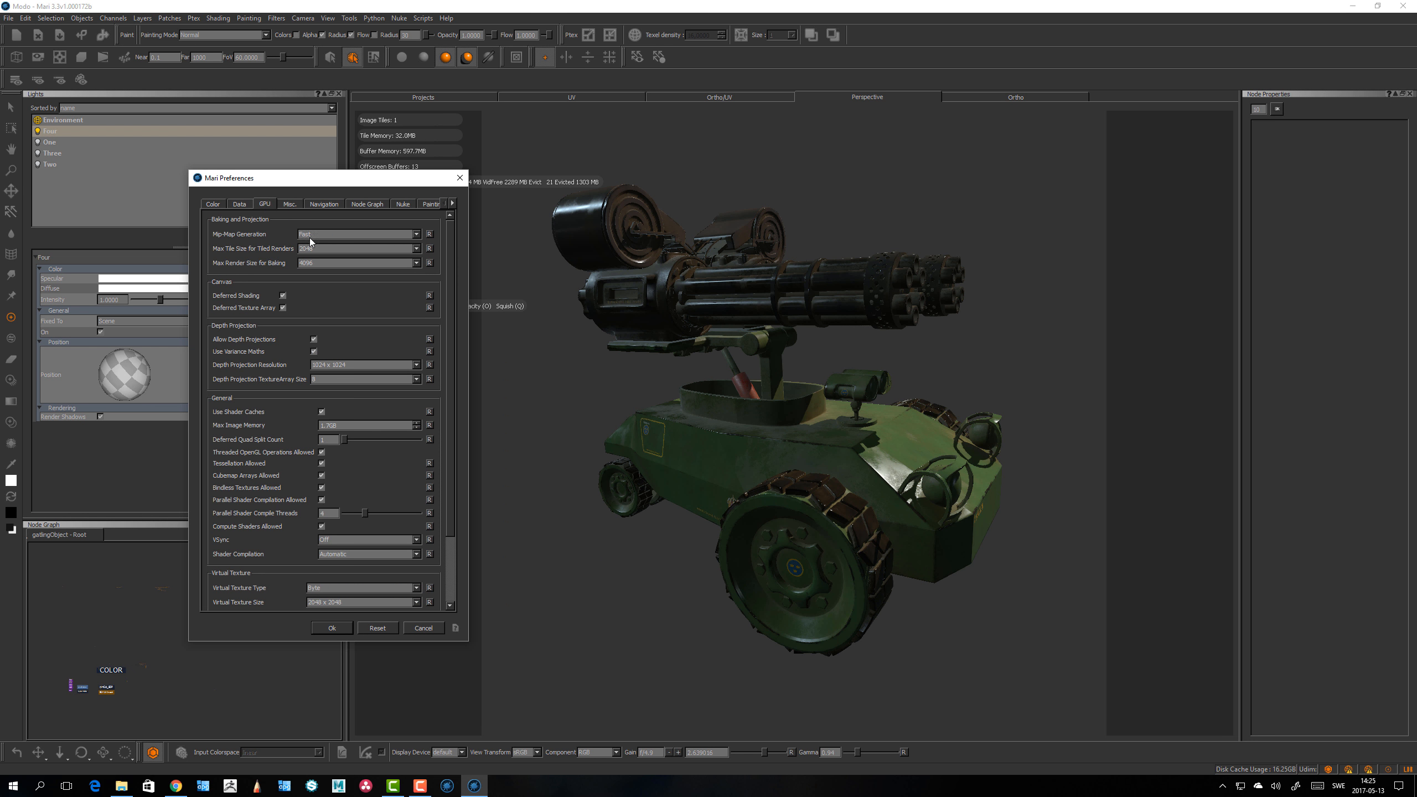
{"action": "scroll", "coordinate": [374, 541], "scroll_direction": "down", "scroll_amount": 3}
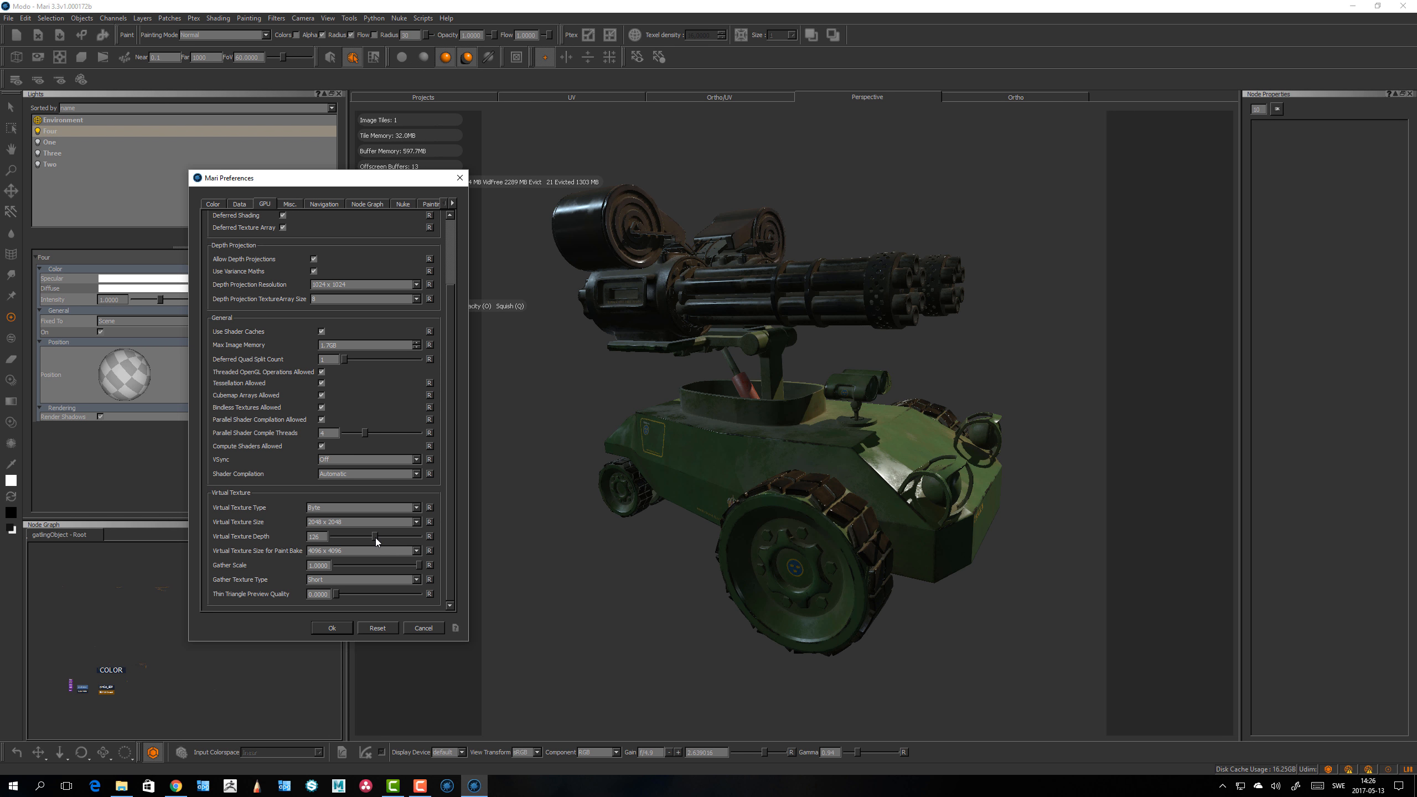
{"action": "mouse_move", "coordinate": [375, 539]}
{"action": "left_click", "coordinate": [429, 537]}
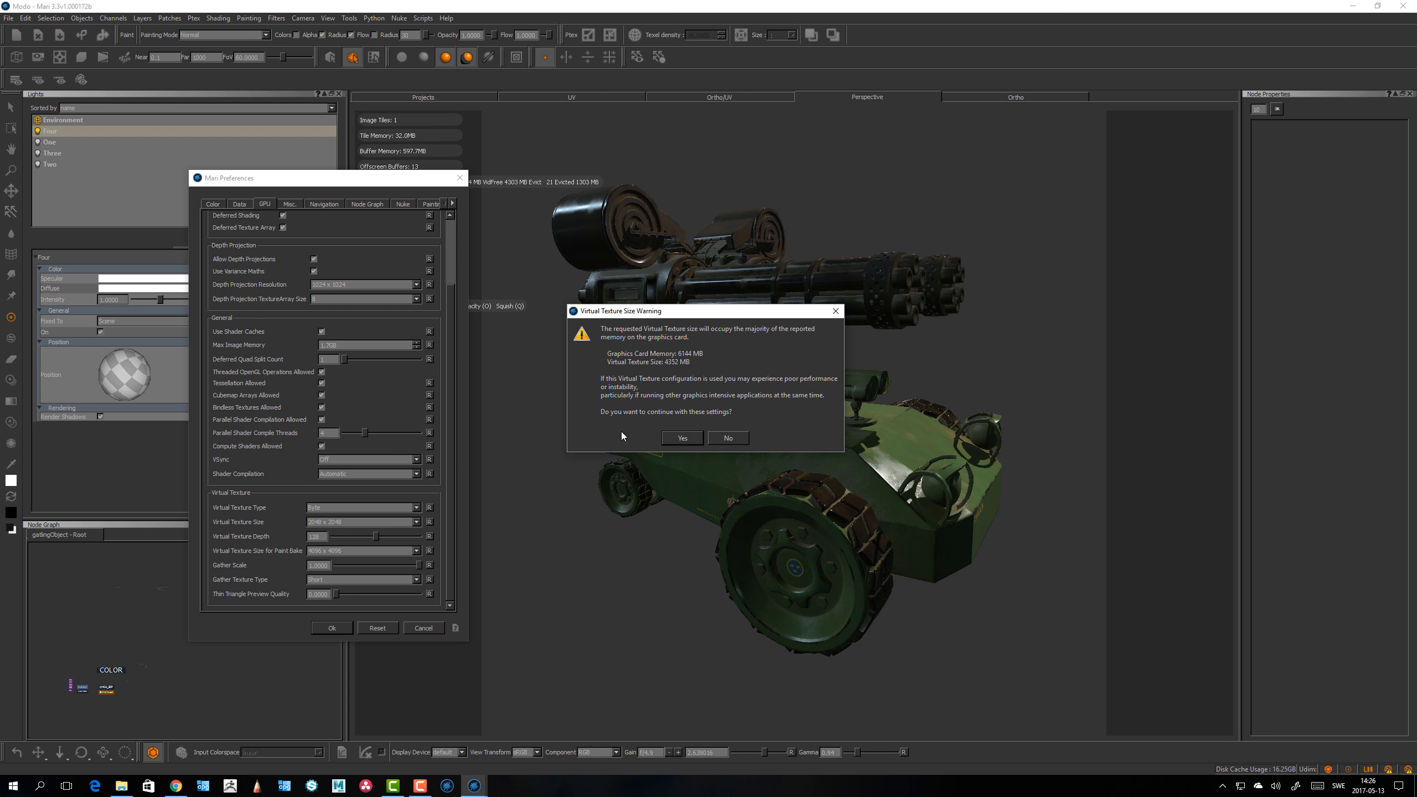
{"action": "left_click", "coordinate": [683, 438]}
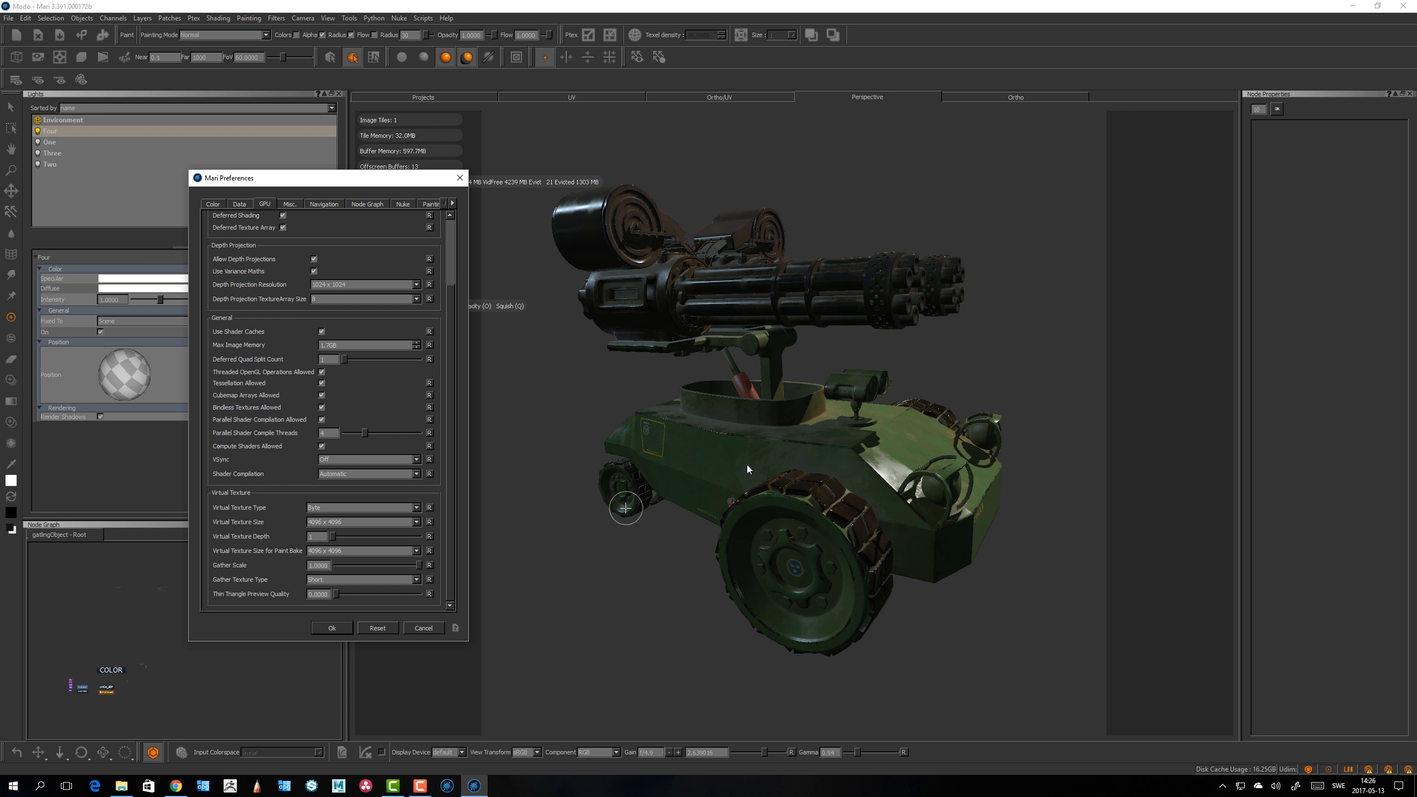
{"action": "left_click", "coordinate": [334, 524]}
{"action": "left_click", "coordinate": [335, 524]}
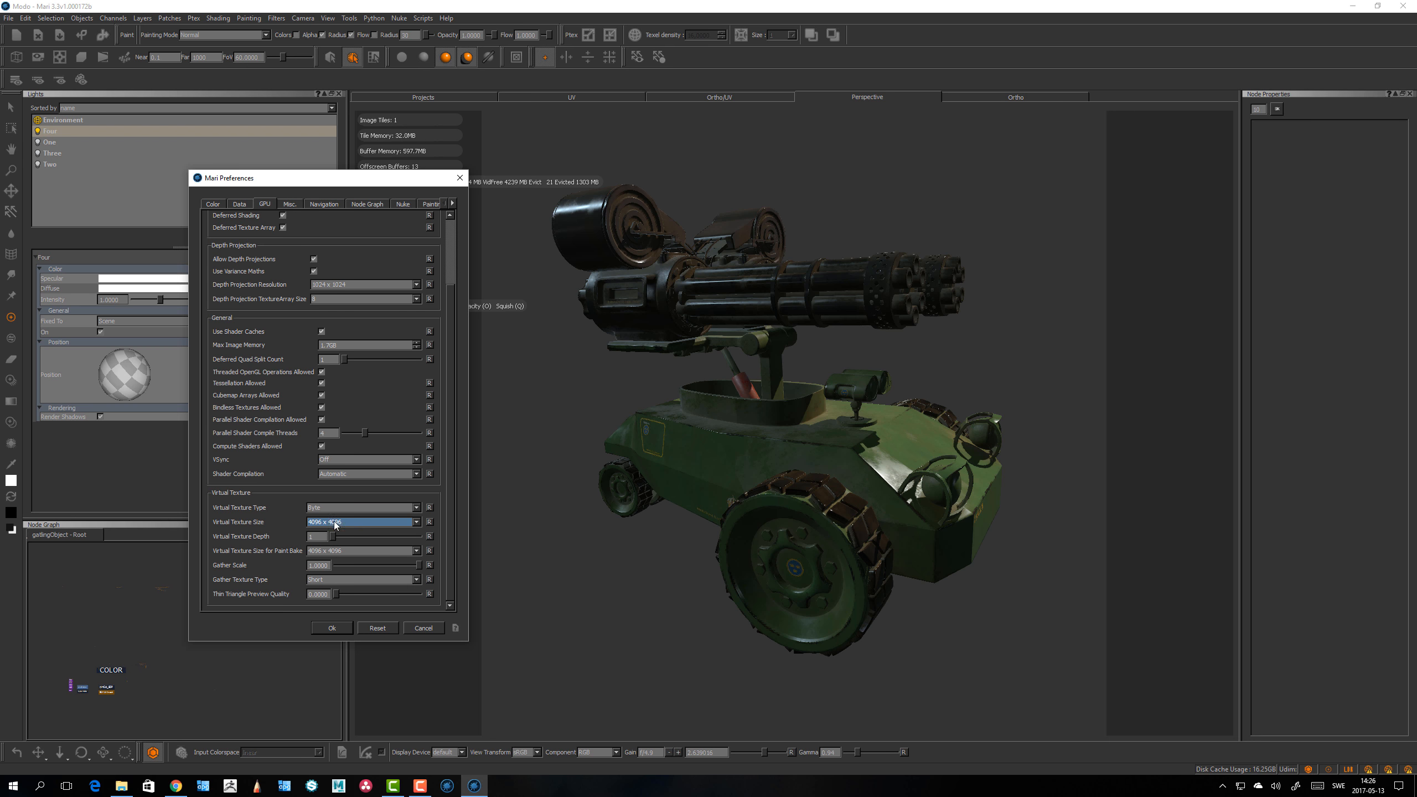
{"action": "left_click", "coordinate": [331, 628]}
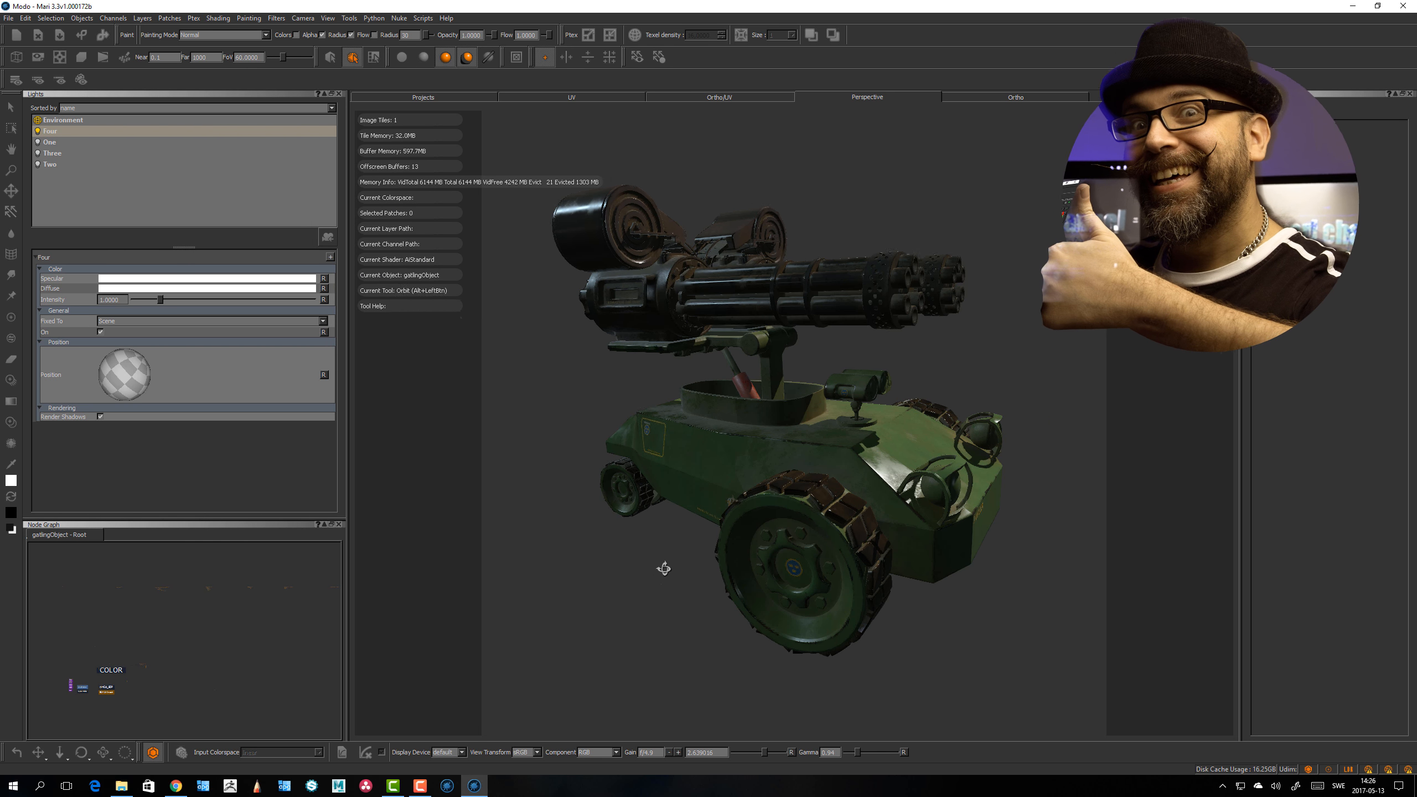
Step: Switch the viewport shader to Current Channel
{"action": "mouse_move", "coordinate": [665, 570]}
{"action": "right_mouse_down", "text": "alt"}
{"action": "mouse_move", "coordinate": [904, 641]}
{"action": "mouse_move", "coordinate": [770, 595]}
{"action": "right_mouse_up", "text": "alt"}
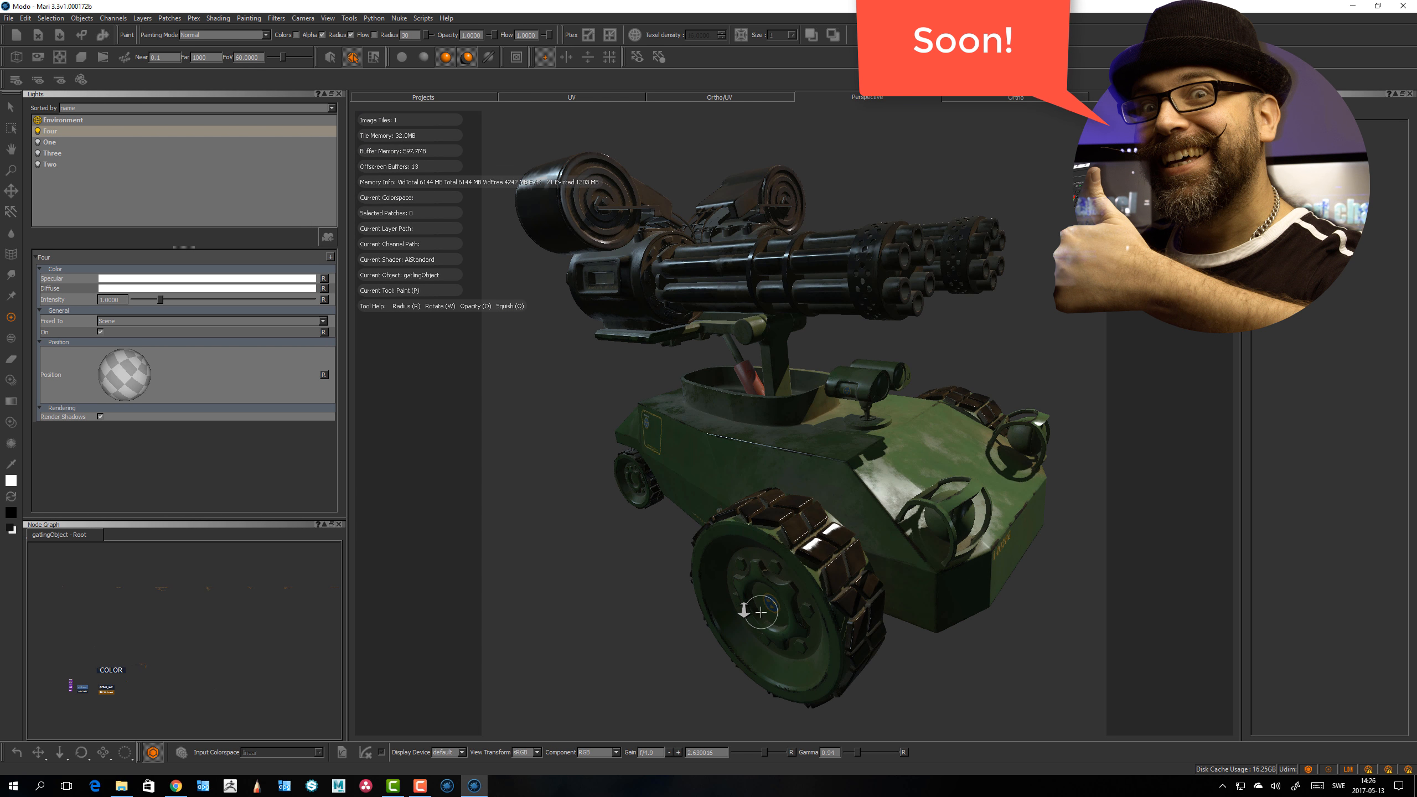
{"action": "right_click", "coordinate": [778, 576]}
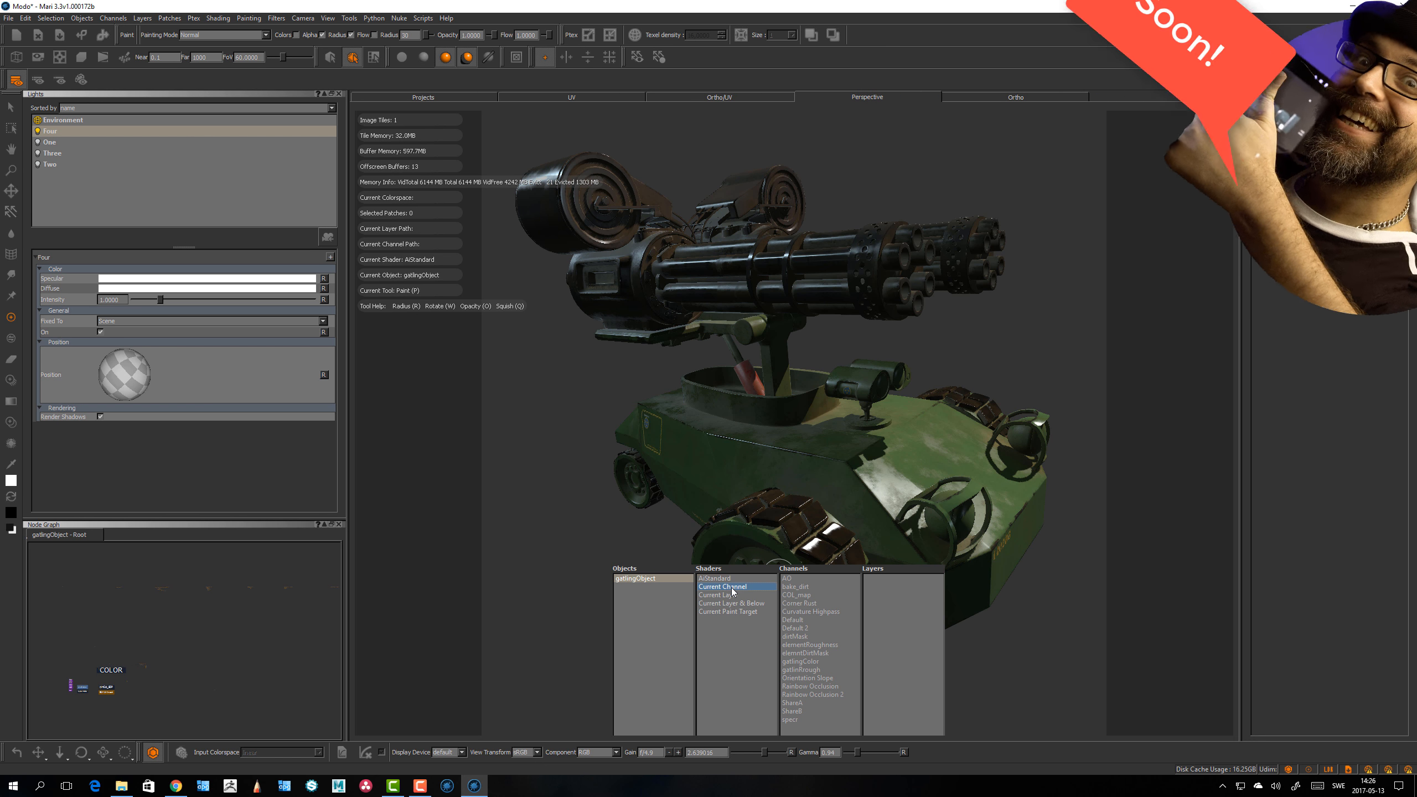
{"action": "left_click", "coordinate": [730, 588]}
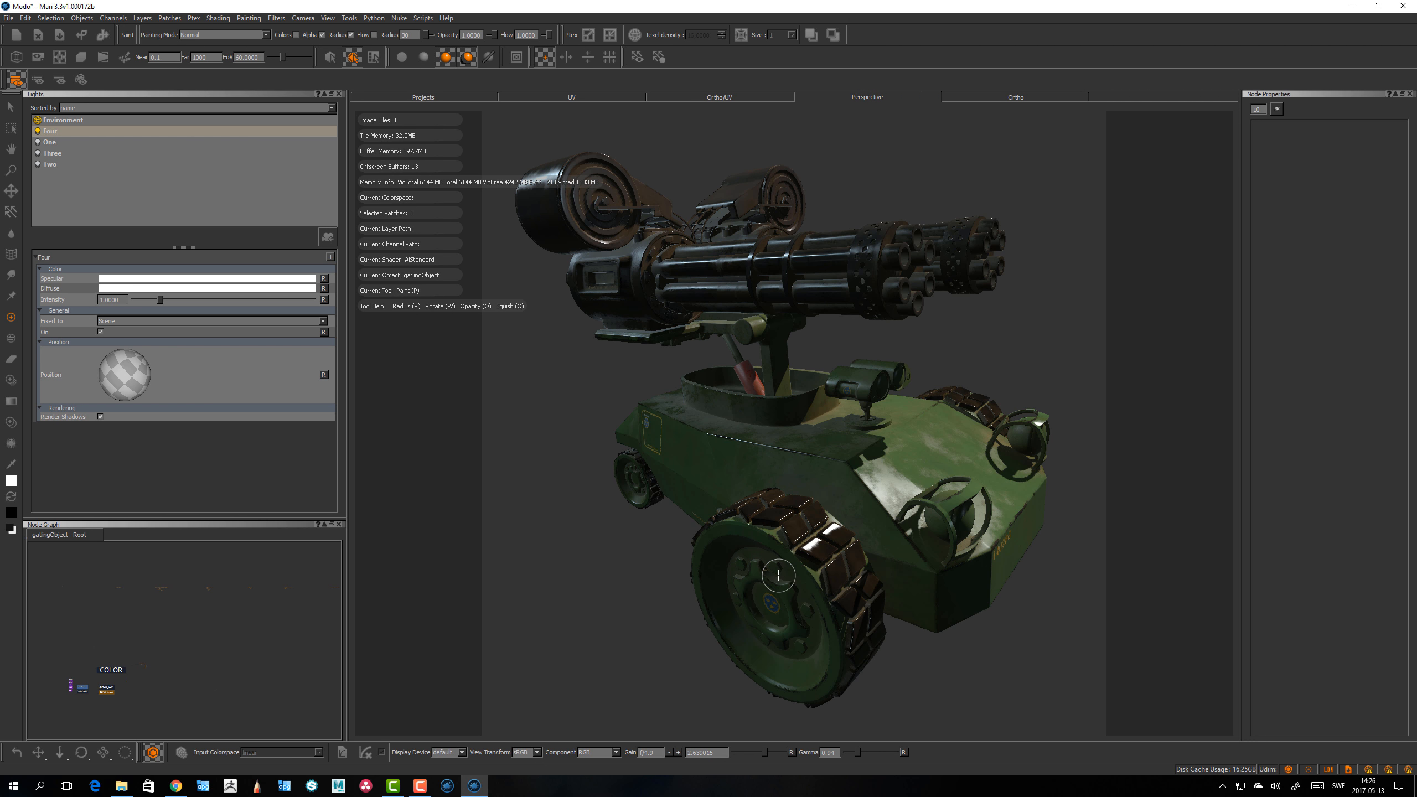
Step: In the GPU preferences, set Virtual Texture Type to Half and apply
{"action": "left_click", "coordinate": [25, 18]}
{"action": "left_click", "coordinate": [50, 103]}
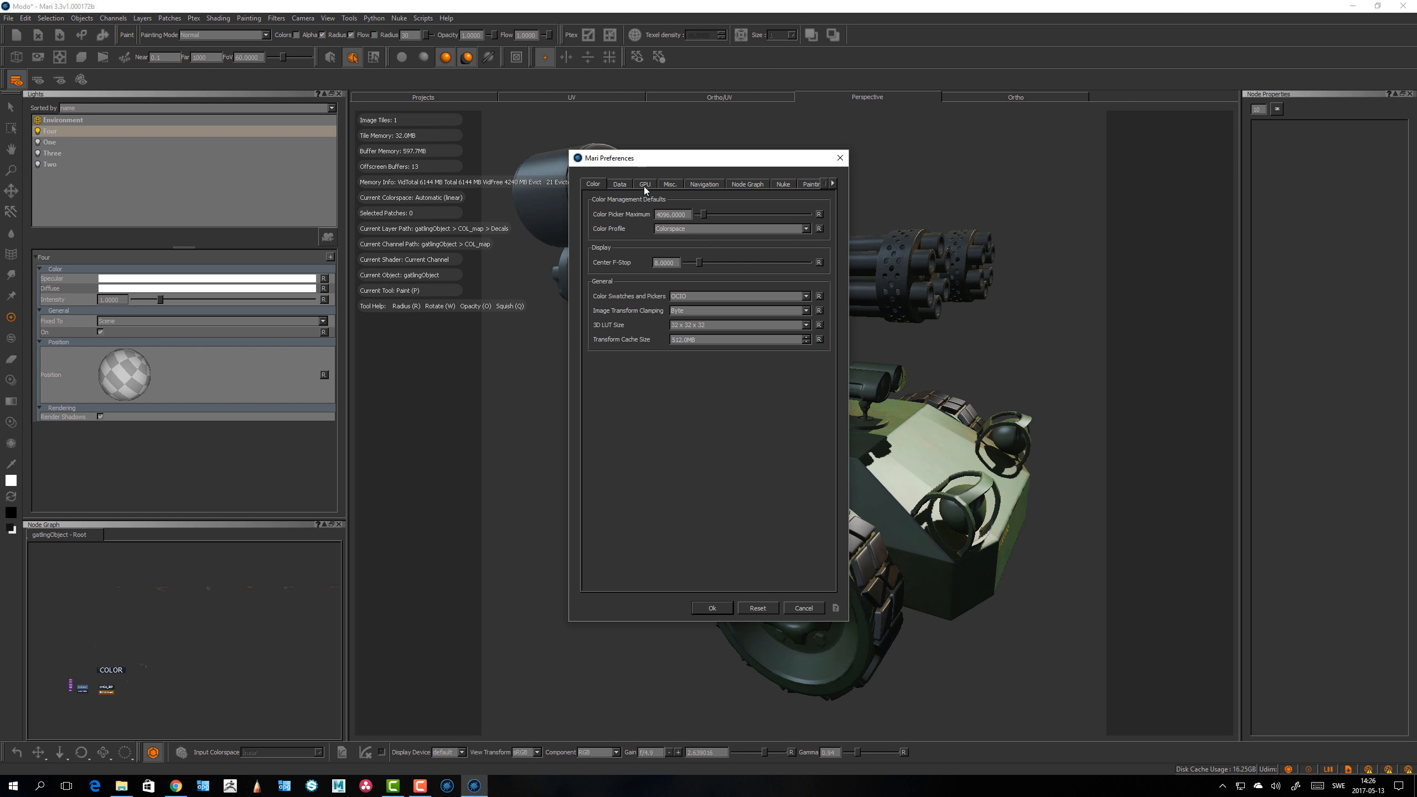
{"action": "left_click", "coordinate": [645, 186]}
{"action": "left_click_drag", "start_coordinate": [722, 159], "coordinate": [407, 165]}
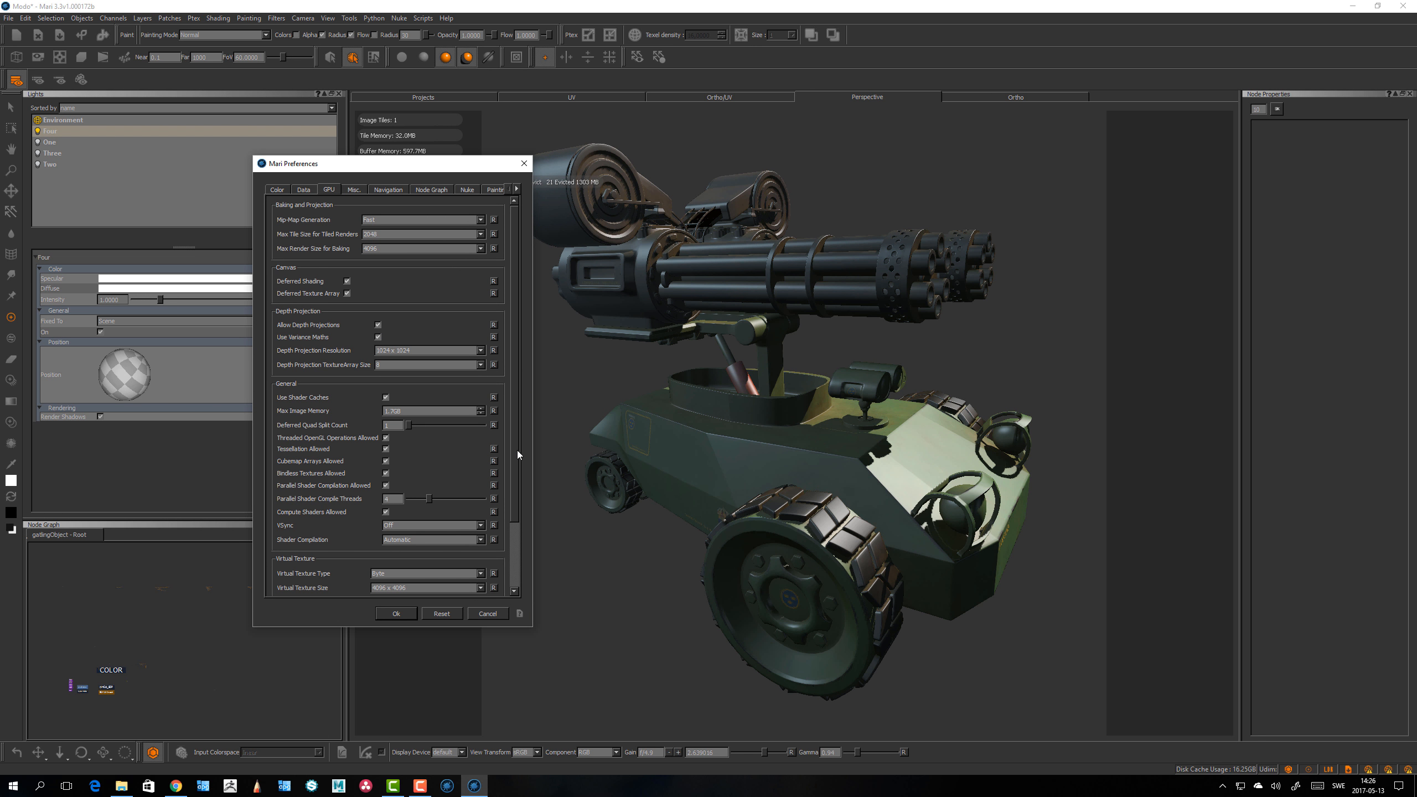
{"action": "left_click_drag", "start_coordinate": [517, 451], "coordinate": [518, 545]}
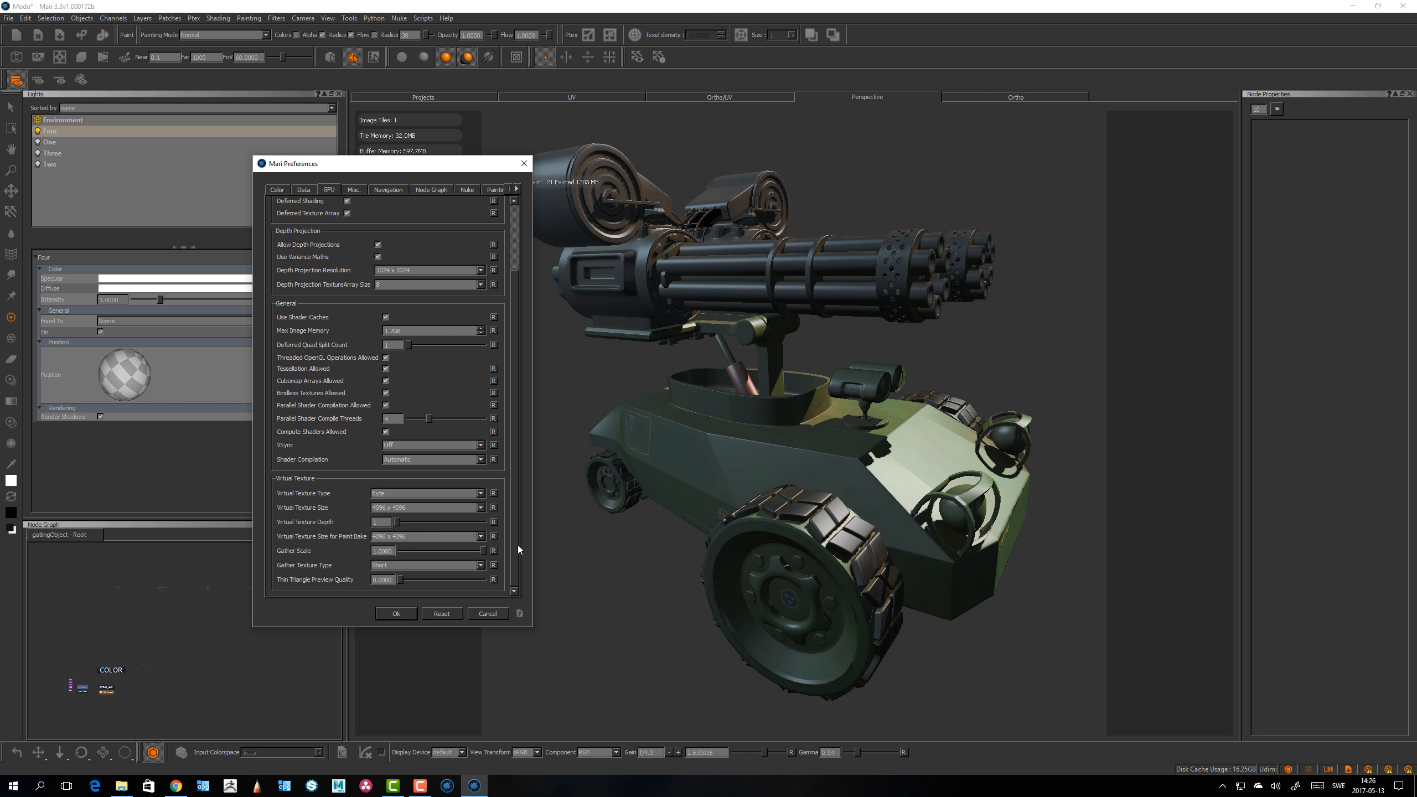
{"action": "left_click", "coordinate": [414, 494]}
{"action": "left_click", "coordinate": [400, 501]}
{"action": "left_click", "coordinate": [397, 613]}
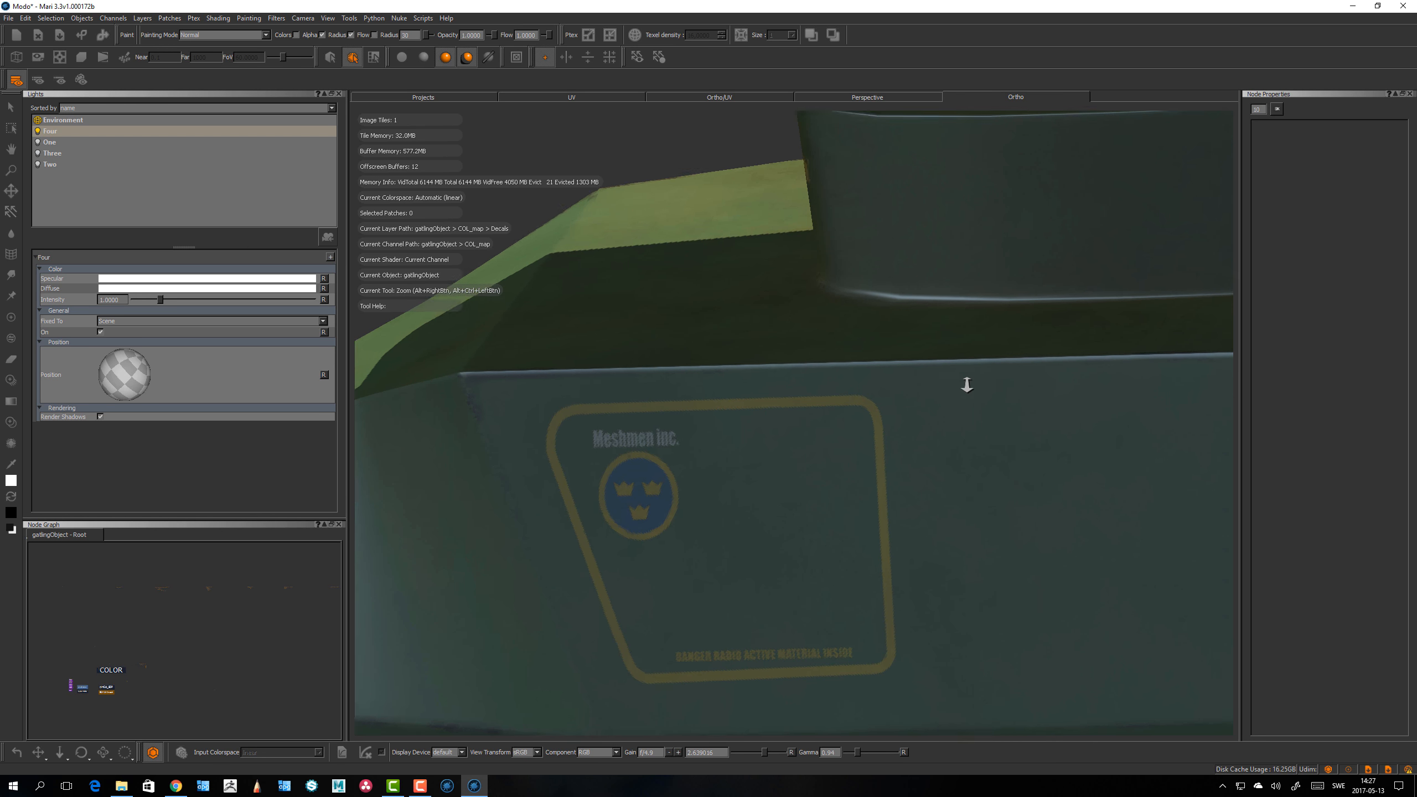
Step: Zoom in and inspect the decal on the vehicle's side panel closely
{"action": "right_click_drag", "start_coordinate": [965, 383], "coordinate": [686, 399], "text": "alt"}
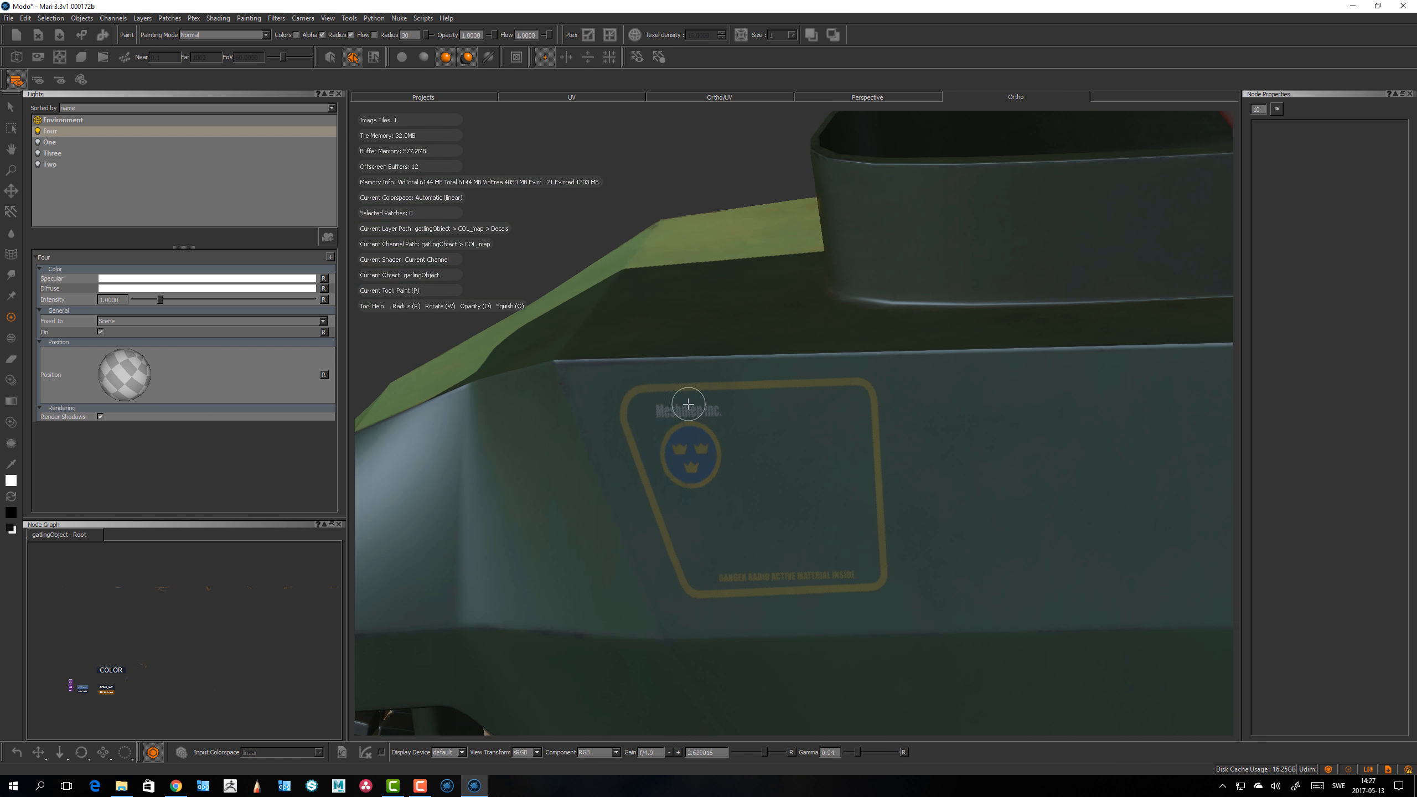
{"action": "middle_click_drag", "start_coordinate": [687, 398], "coordinate": [778, 385], "text": "alt"}
{"action": "right_click_drag", "start_coordinate": [722, 377], "coordinate": [642, 505], "text": "alt"}
{"action": "left_click_drag", "start_coordinate": [631, 519], "coordinate": [849, 495], "text": "alt"}
{"action": "middle_click_drag", "start_coordinate": [850, 495], "coordinate": [931, 390], "text": "alt"}
{"action": "mouse_move", "coordinate": [781, 502]}
{"action": "left_mouse_down", "text": "alt"}
{"action": "mouse_move", "coordinate": [857, 535]}
{"action": "mouse_move", "coordinate": [727, 544]}
{"action": "left_mouse_up", "text": "alt"}
{"action": "key", "text": "p"}
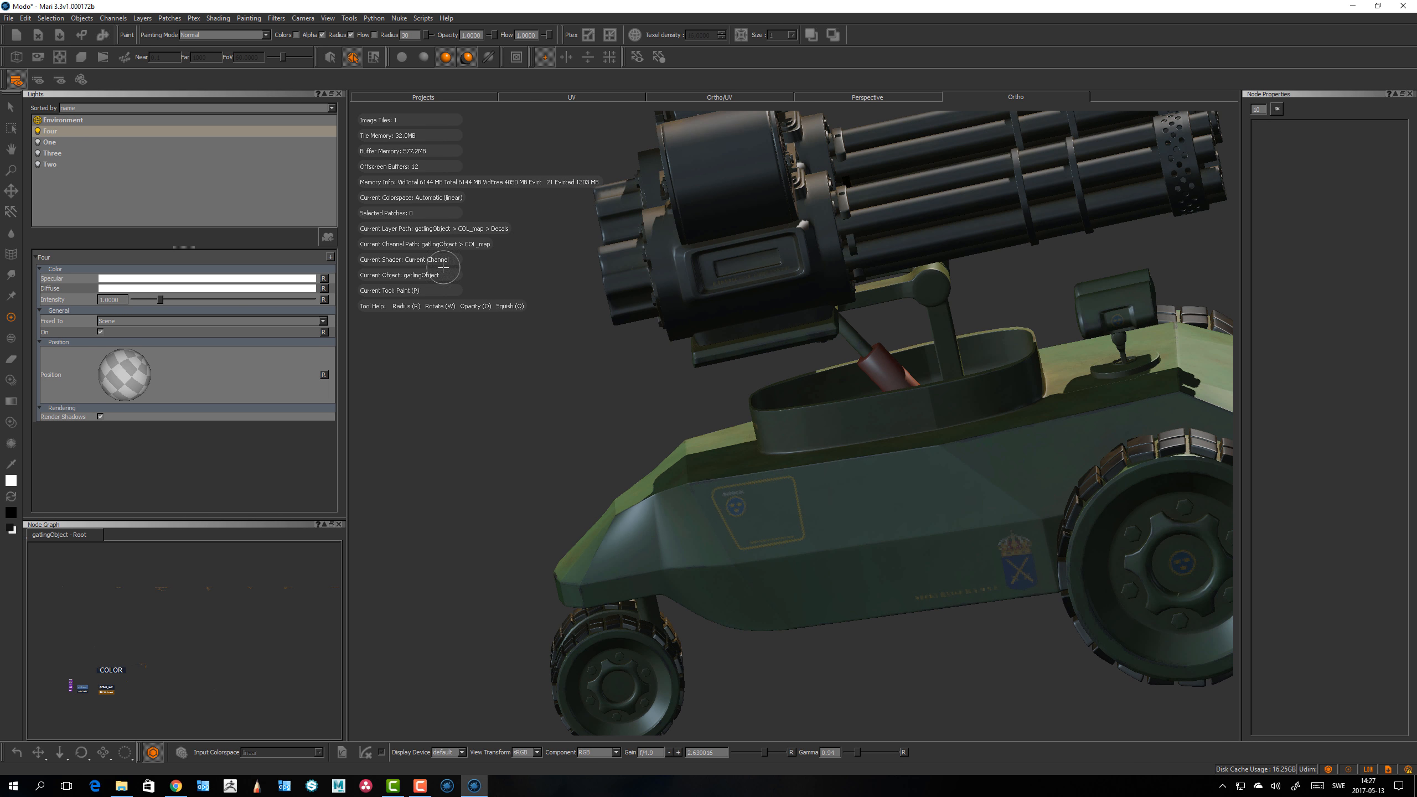
{"action": "left_click_drag", "start_coordinate": [530, 494], "coordinate": [517, 485], "text": "alt"}
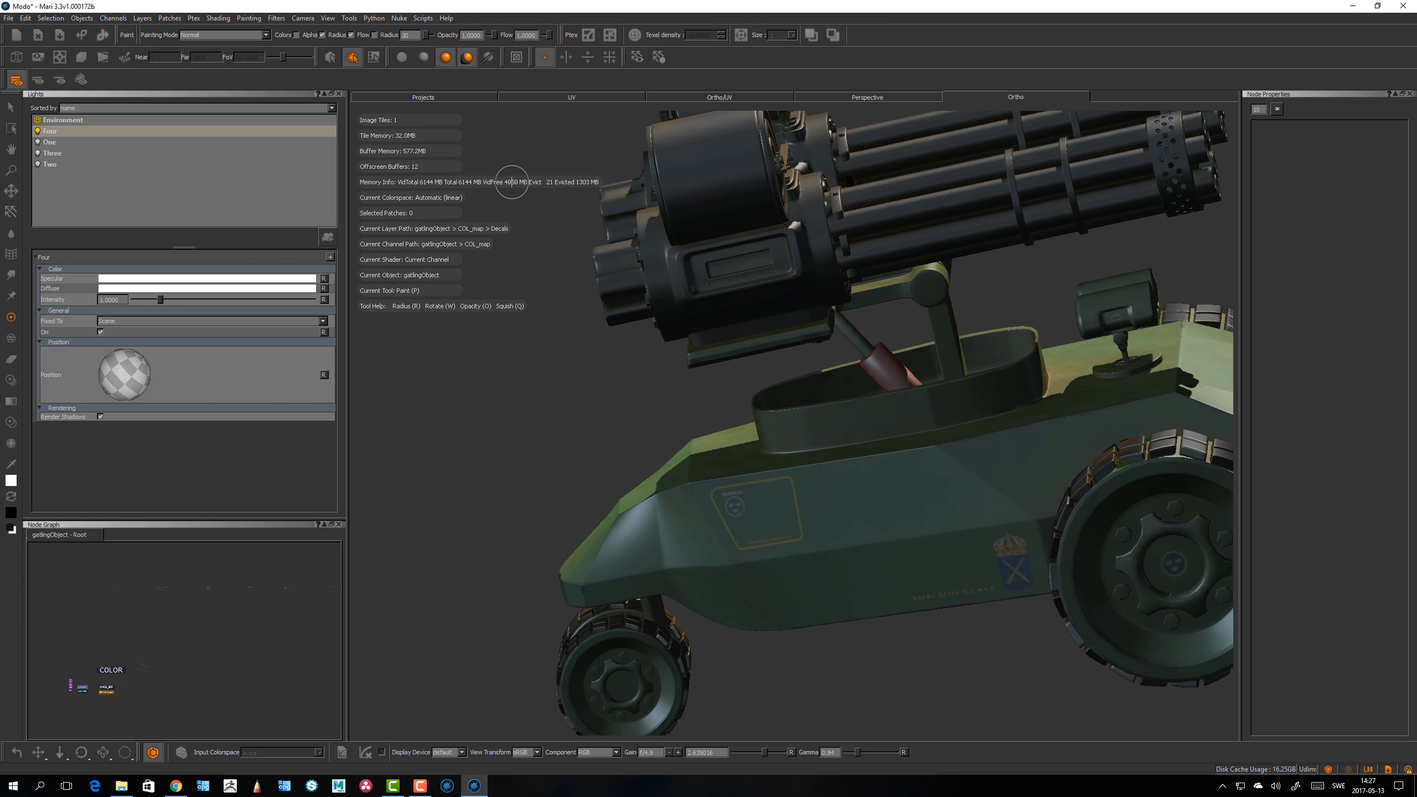
Step: Reopen the GPU preferences and set Virtual Texture Size to 2048 x 2048
{"action": "left_click", "coordinate": [26, 18]}
{"action": "left_click", "coordinate": [45, 62]}
{"action": "left_click_drag", "start_coordinate": [681, 160], "coordinate": [279, 279]}
{"action": "left_click", "coordinate": [244, 302]}
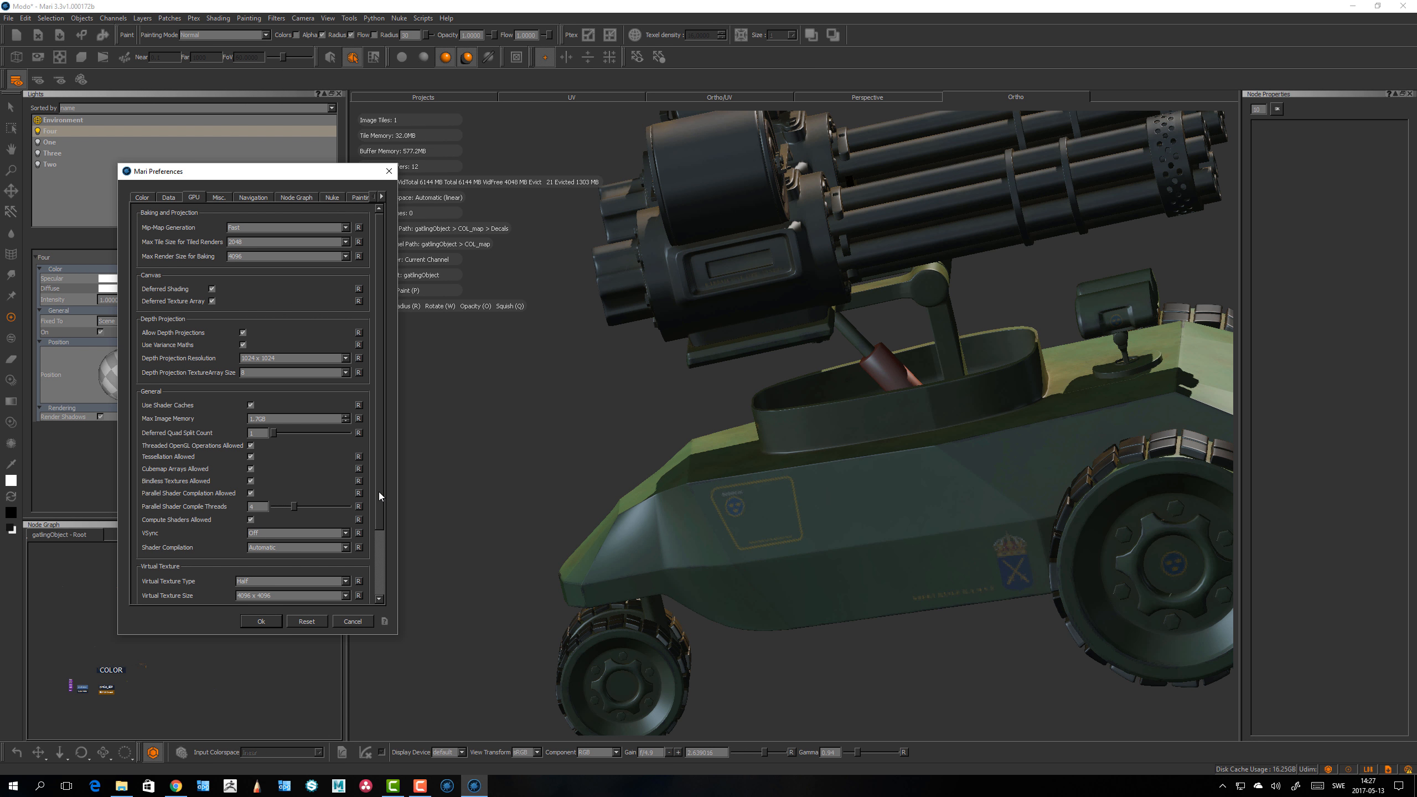
{"action": "left_click_drag", "start_coordinate": [378, 492], "coordinate": [382, 596]}
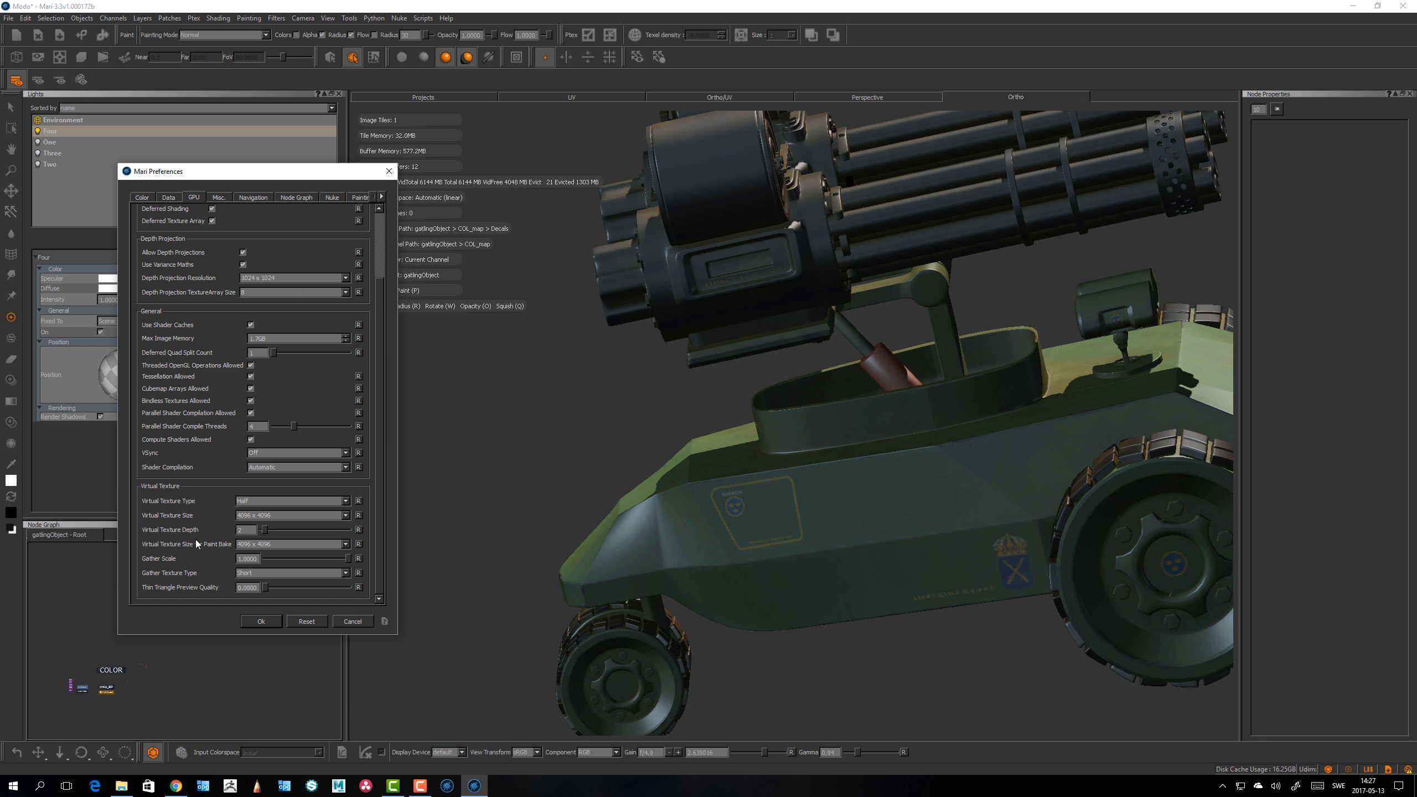
{"action": "left_click", "coordinate": [271, 515]}
{"action": "left_click", "coordinate": [269, 507]}
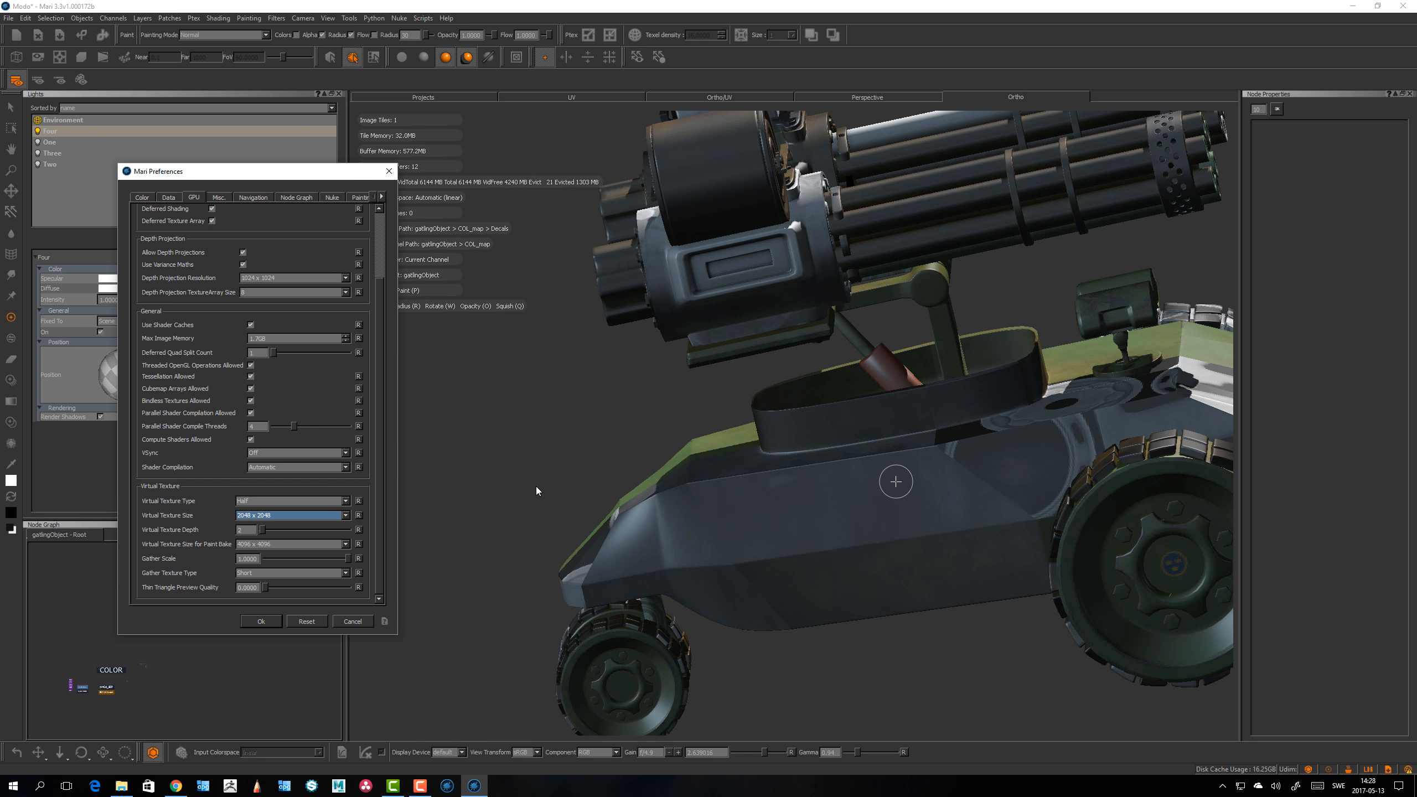
Step: Set Virtual Texture Type to Byte and apply the preferences
{"action": "left_click", "coordinate": [257, 501]}
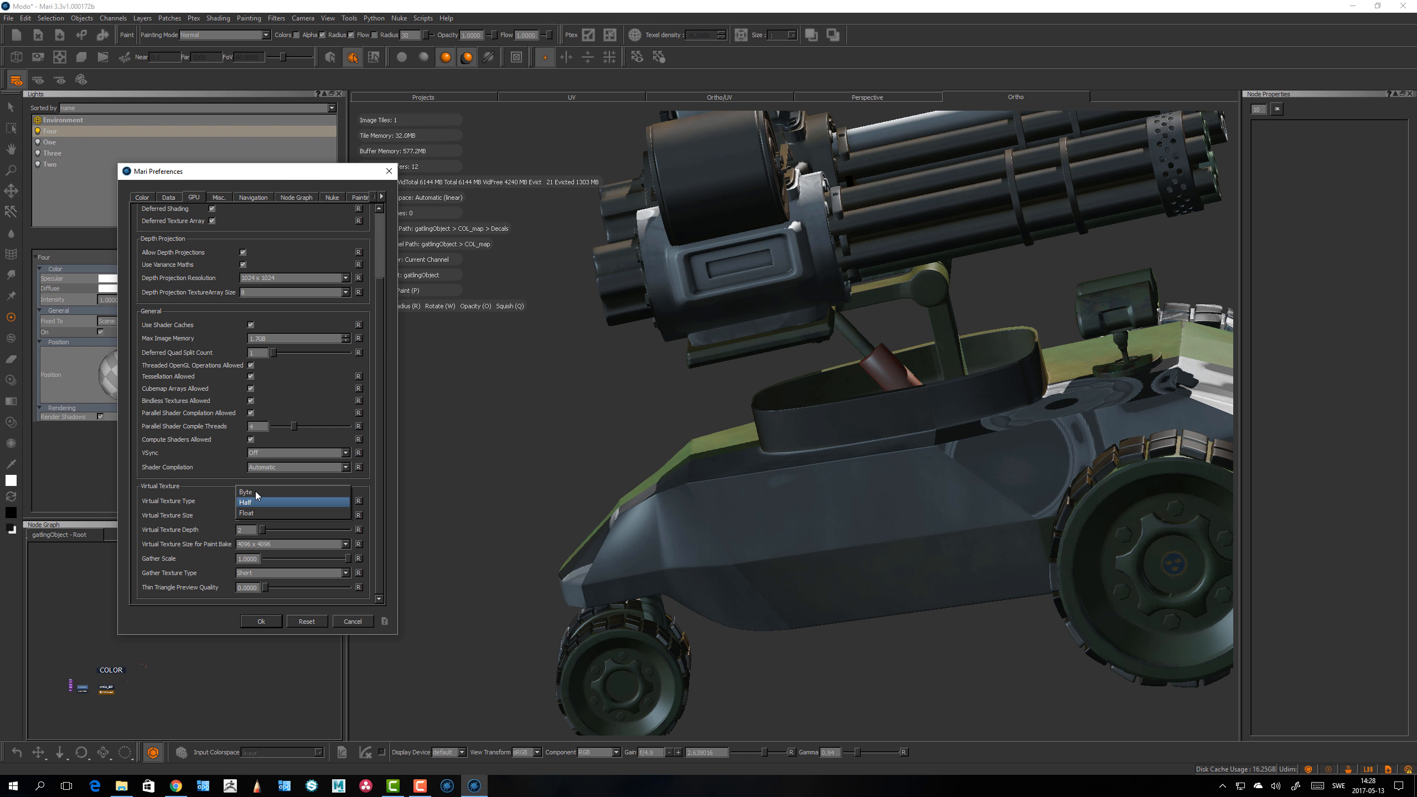
{"action": "left_click", "coordinate": [257, 493]}
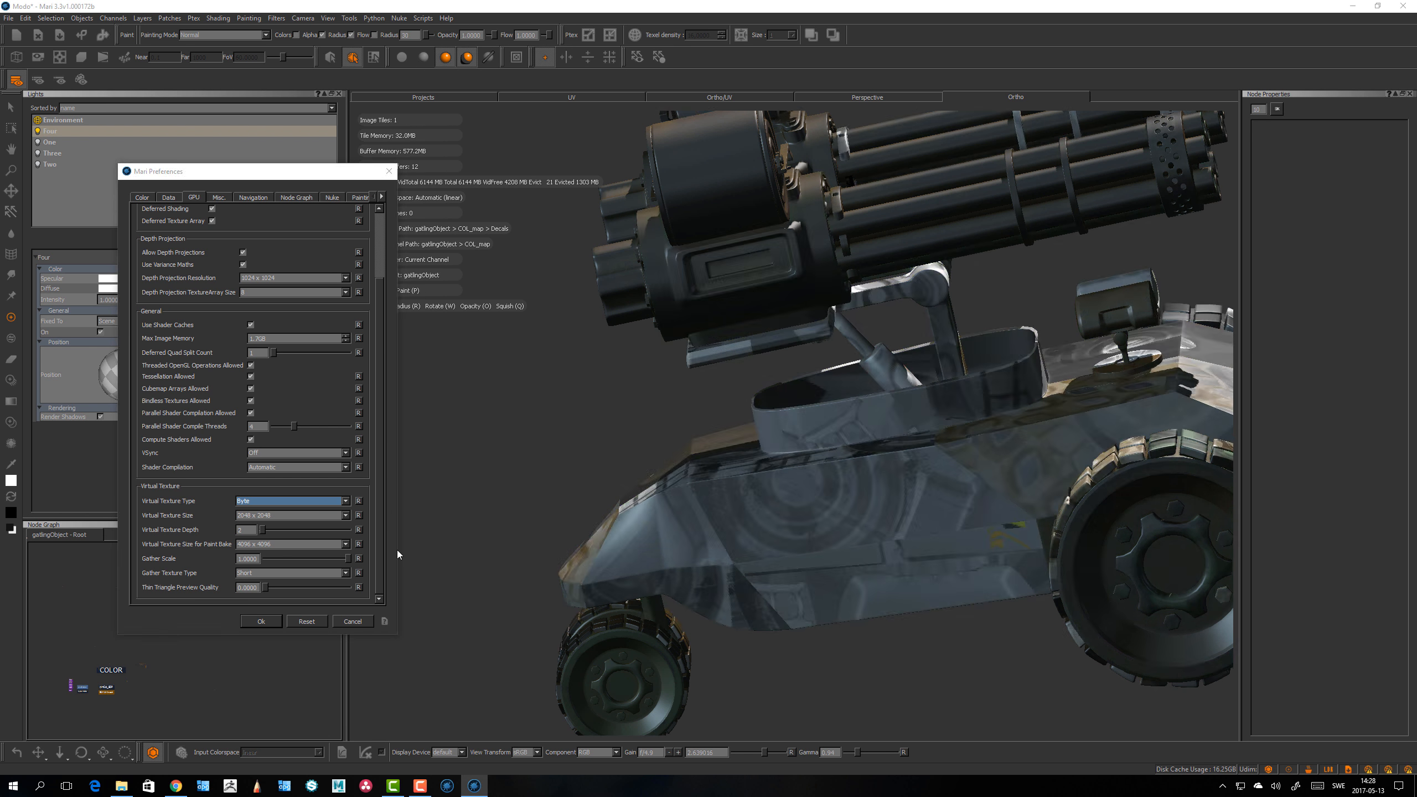
{"action": "left_click", "coordinate": [262, 621]}
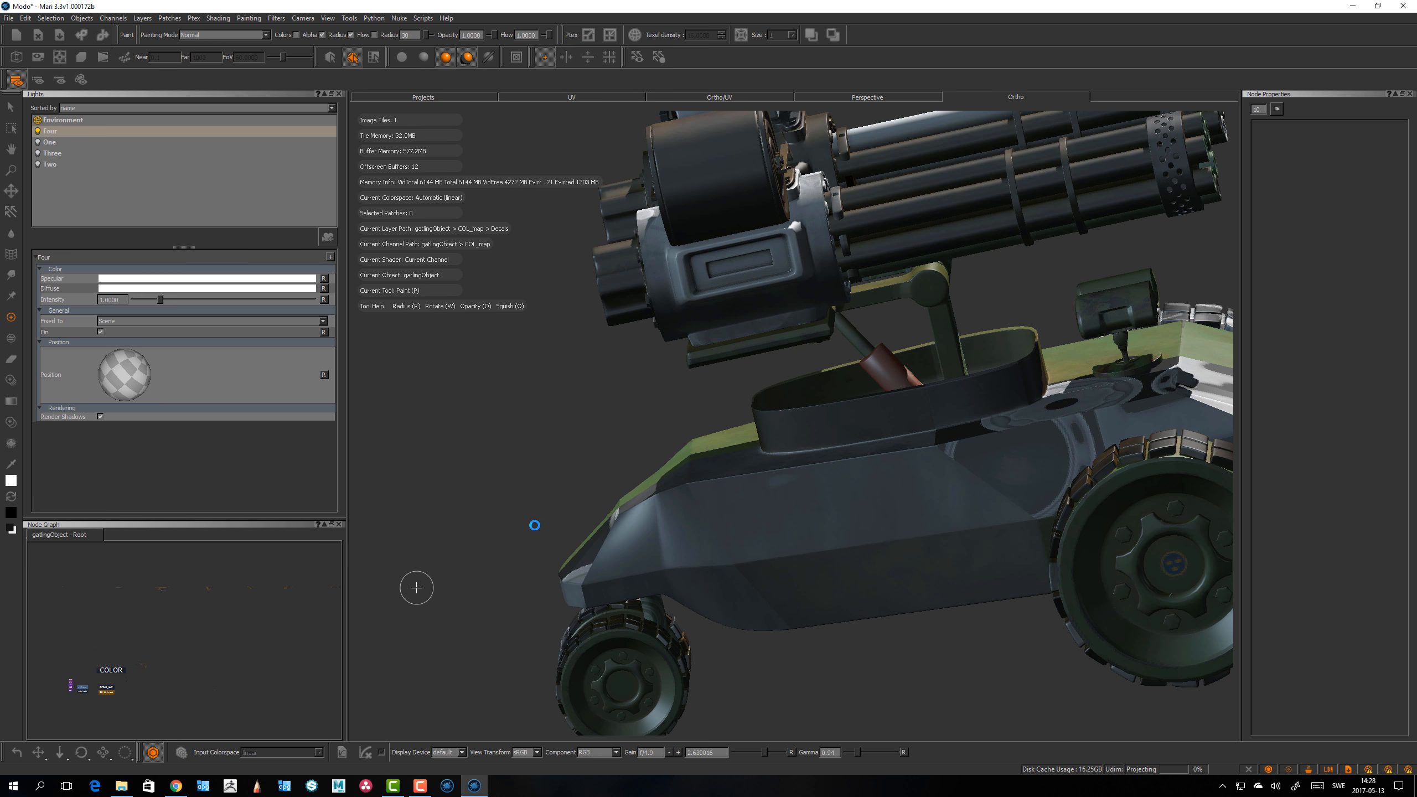
Step: In the GPU preferences, raise the Virtual Texture Depth slider slightly and apply
{"action": "right_click_drag", "start_coordinate": [540, 504], "coordinate": [464, 497], "text": "alt"}
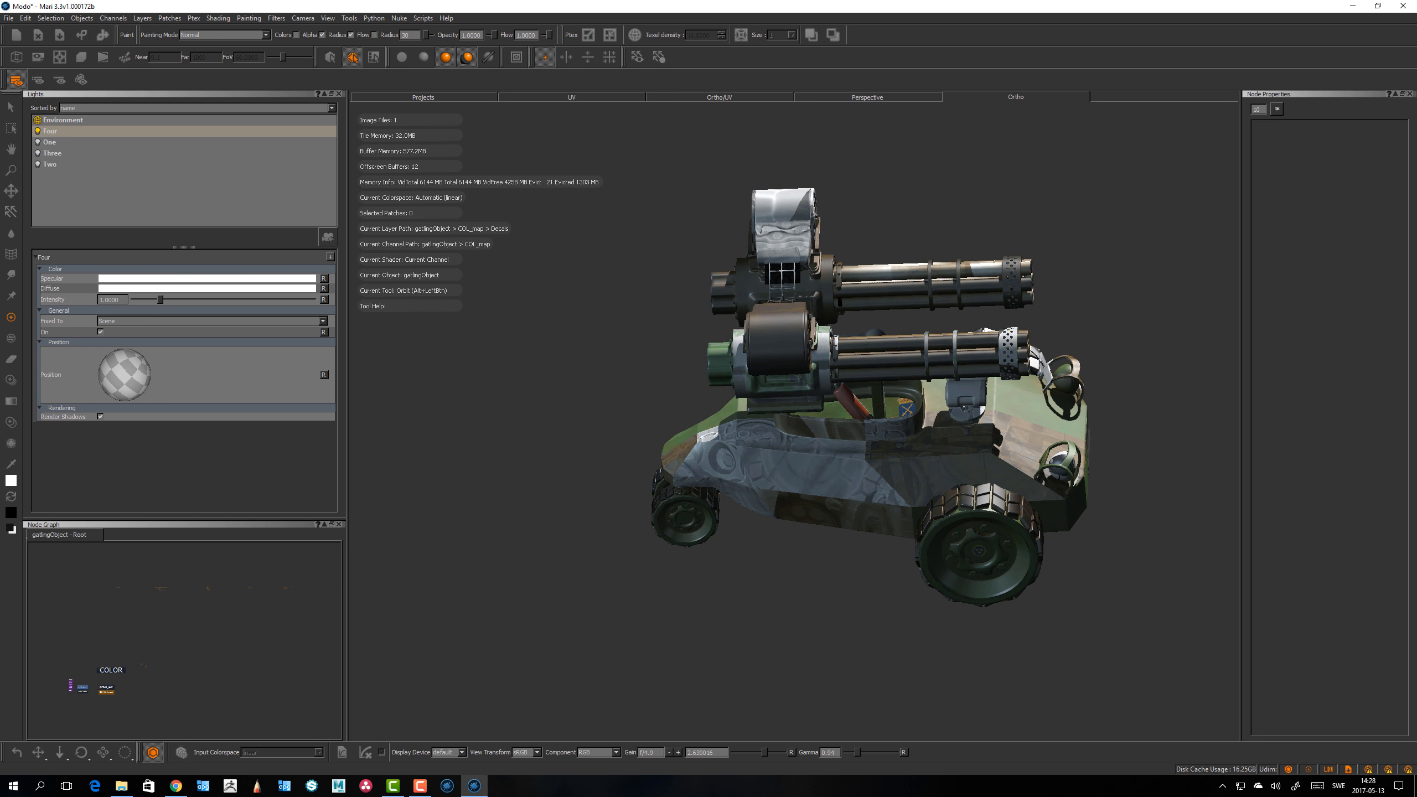
{"action": "left_click_drag", "start_coordinate": [558, 536], "coordinate": [673, 534], "text": "alt"}
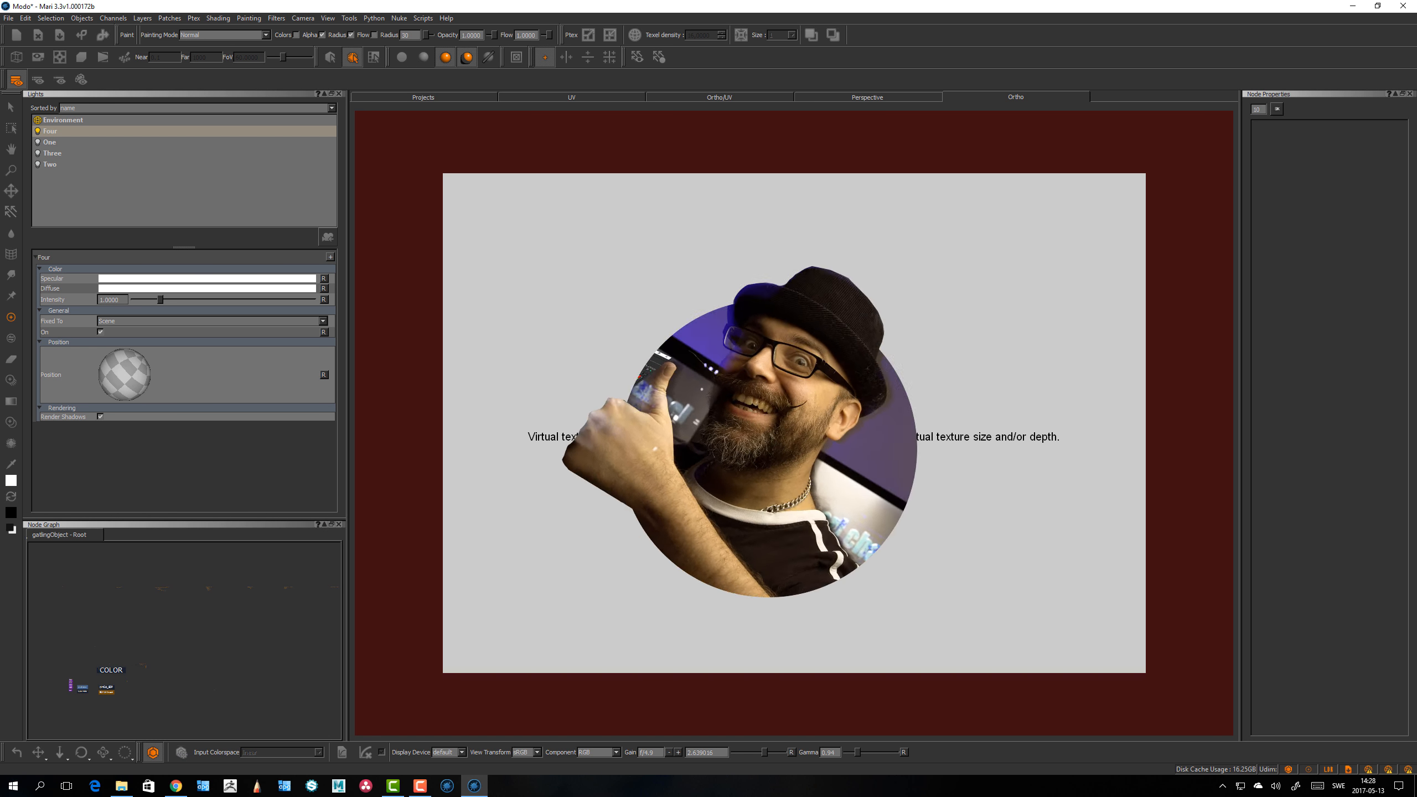
{"action": "left_click", "coordinate": [25, 18]}
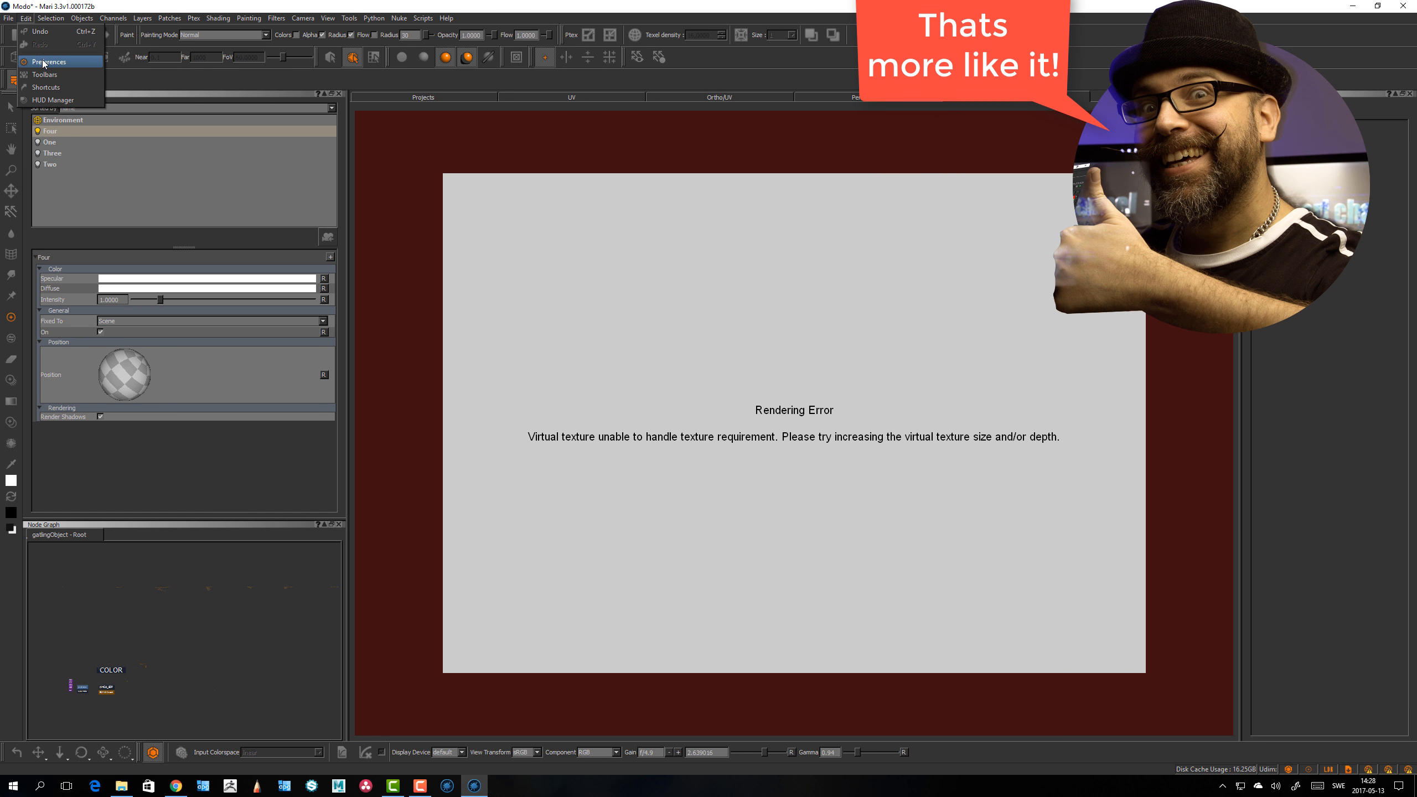
{"action": "left_click", "coordinate": [57, 103]}
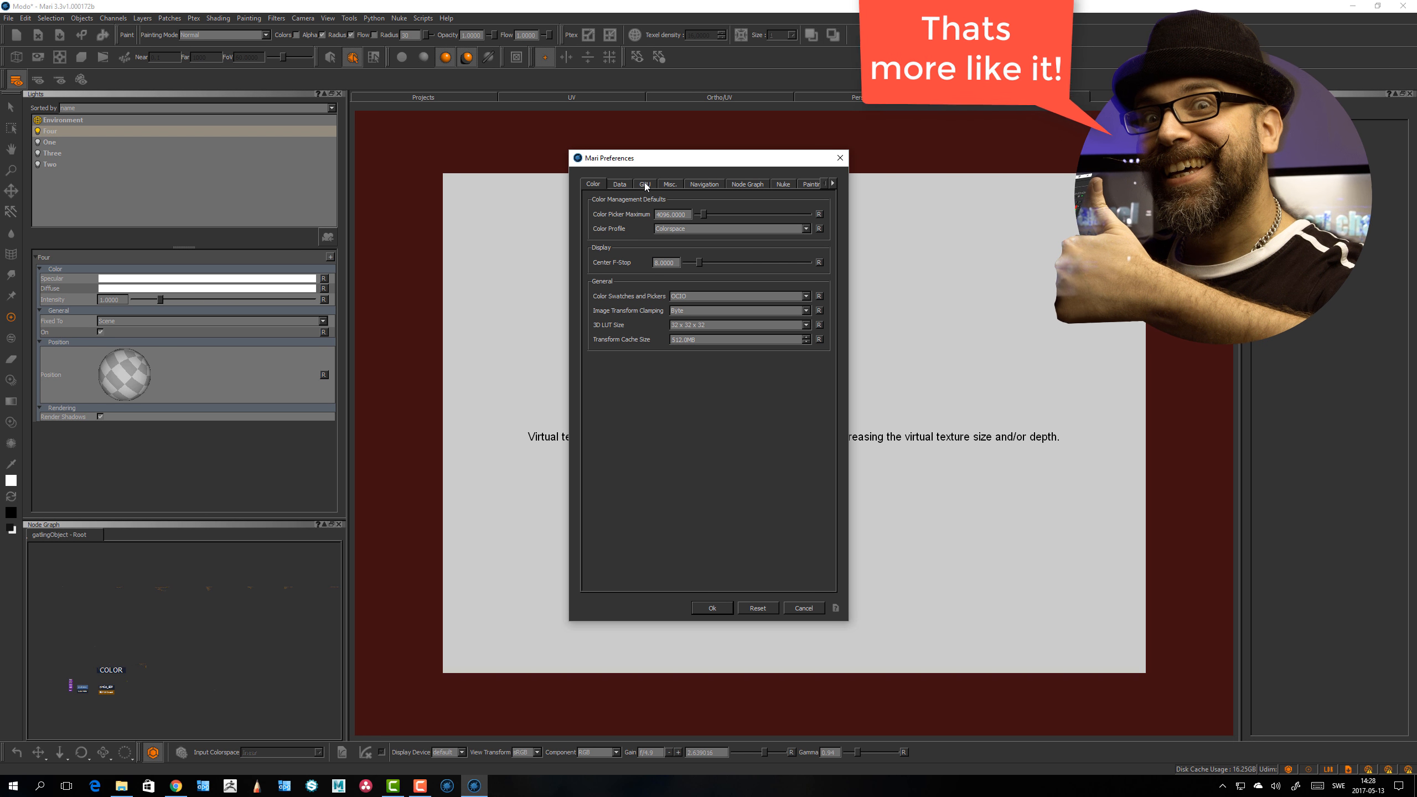
{"action": "left_click", "coordinate": [645, 184]}
{"action": "scroll", "coordinate": [830, 562], "scroll_direction": "down", "scroll_amount": 3}
{"action": "scroll", "coordinate": [829, 563], "scroll_direction": "down", "scroll_amount": 2}
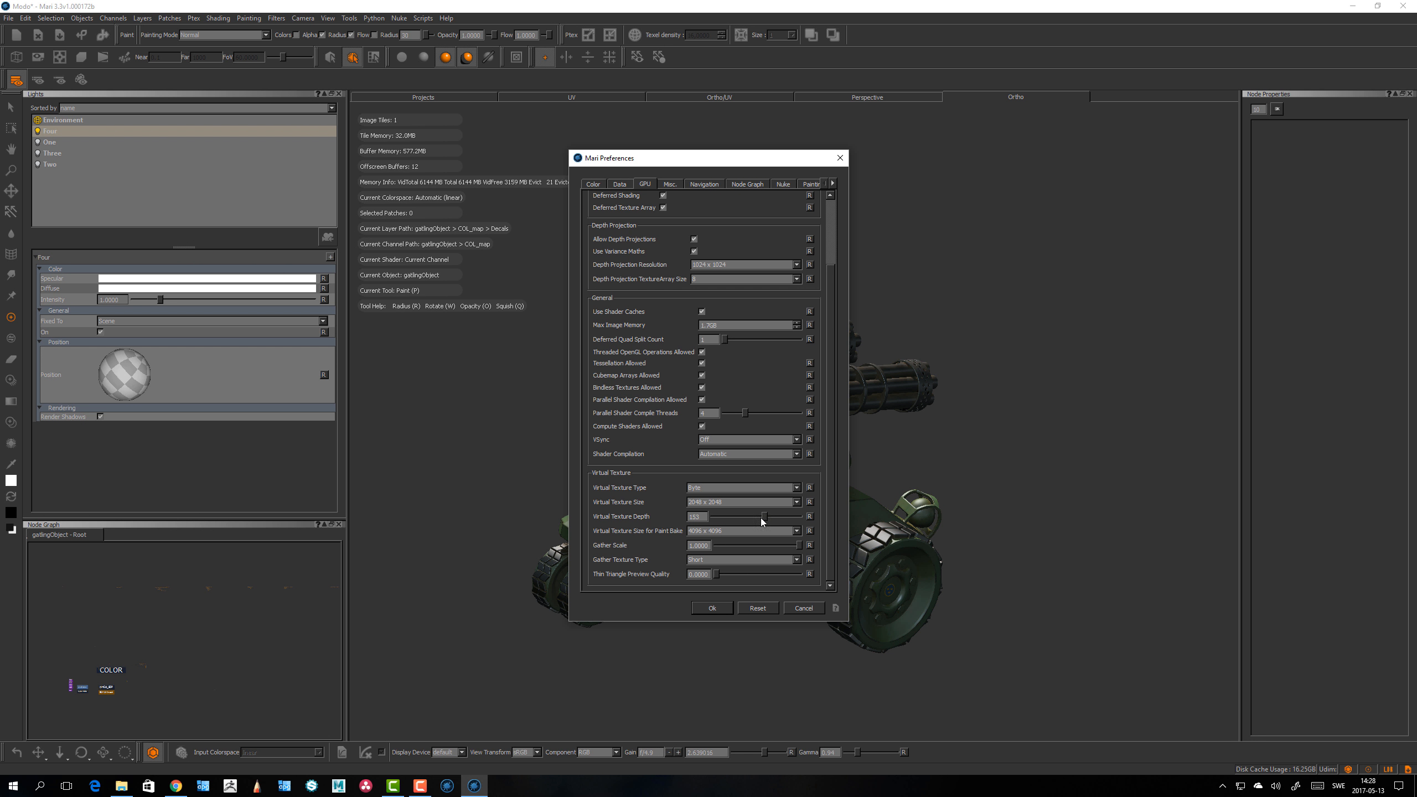
{"action": "left_click_drag", "start_coordinate": [764, 517], "coordinate": [771, 515]}
{"action": "left_click", "coordinate": [712, 607]}
{"action": "left_click_drag", "start_coordinate": [728, 602], "coordinate": [748, 597], "text": "alt"}
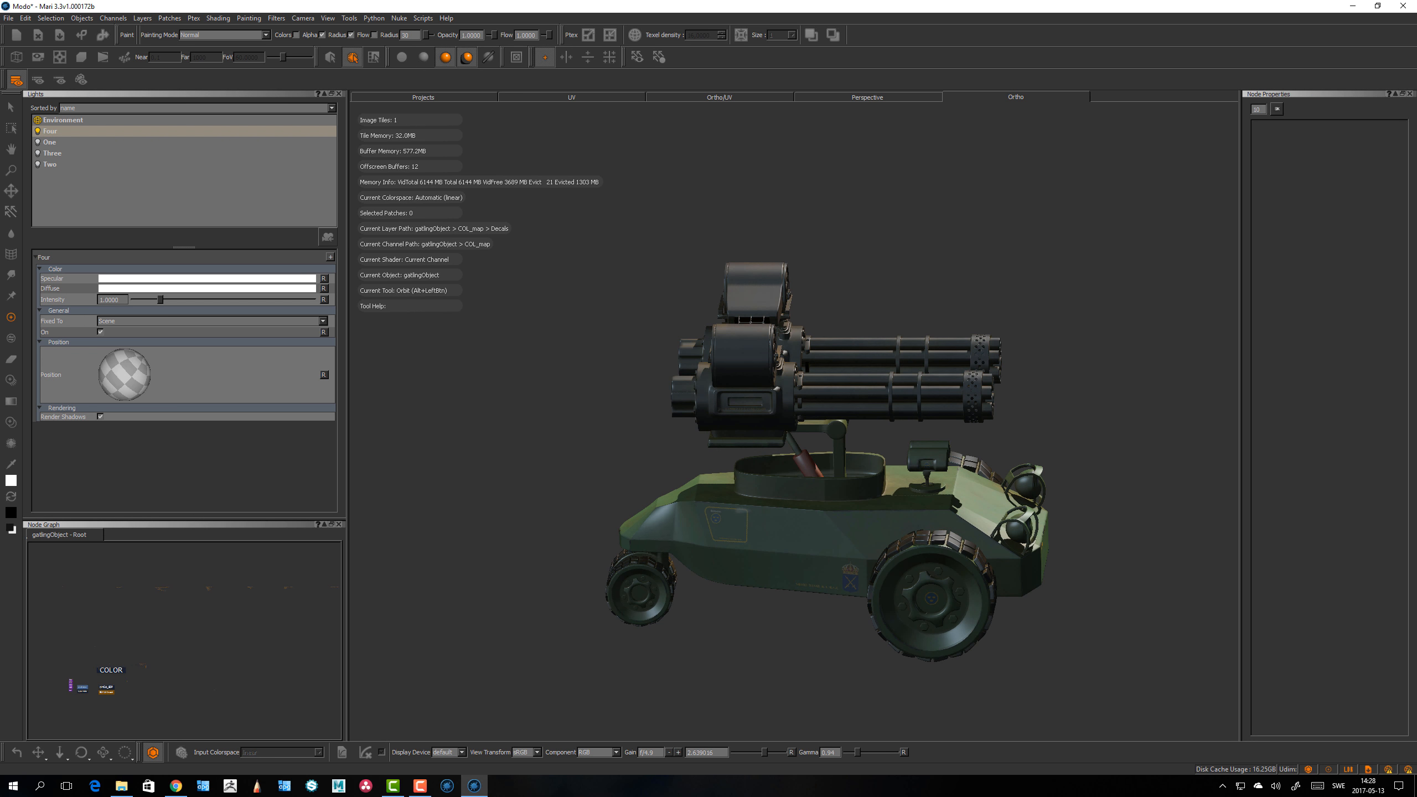
Step: Orbit and zoom the viewport to inspect the decal on the vehicle's side panel
{"action": "right_click_drag", "start_coordinate": [664, 558], "coordinate": [701, 540], "text": "alt"}
{"action": "middle_click_drag", "start_coordinate": [701, 541], "coordinate": [714, 414], "text": "alt"}
{"action": "right_click_drag", "start_coordinate": [713, 414], "coordinate": [826, 410], "text": "alt"}
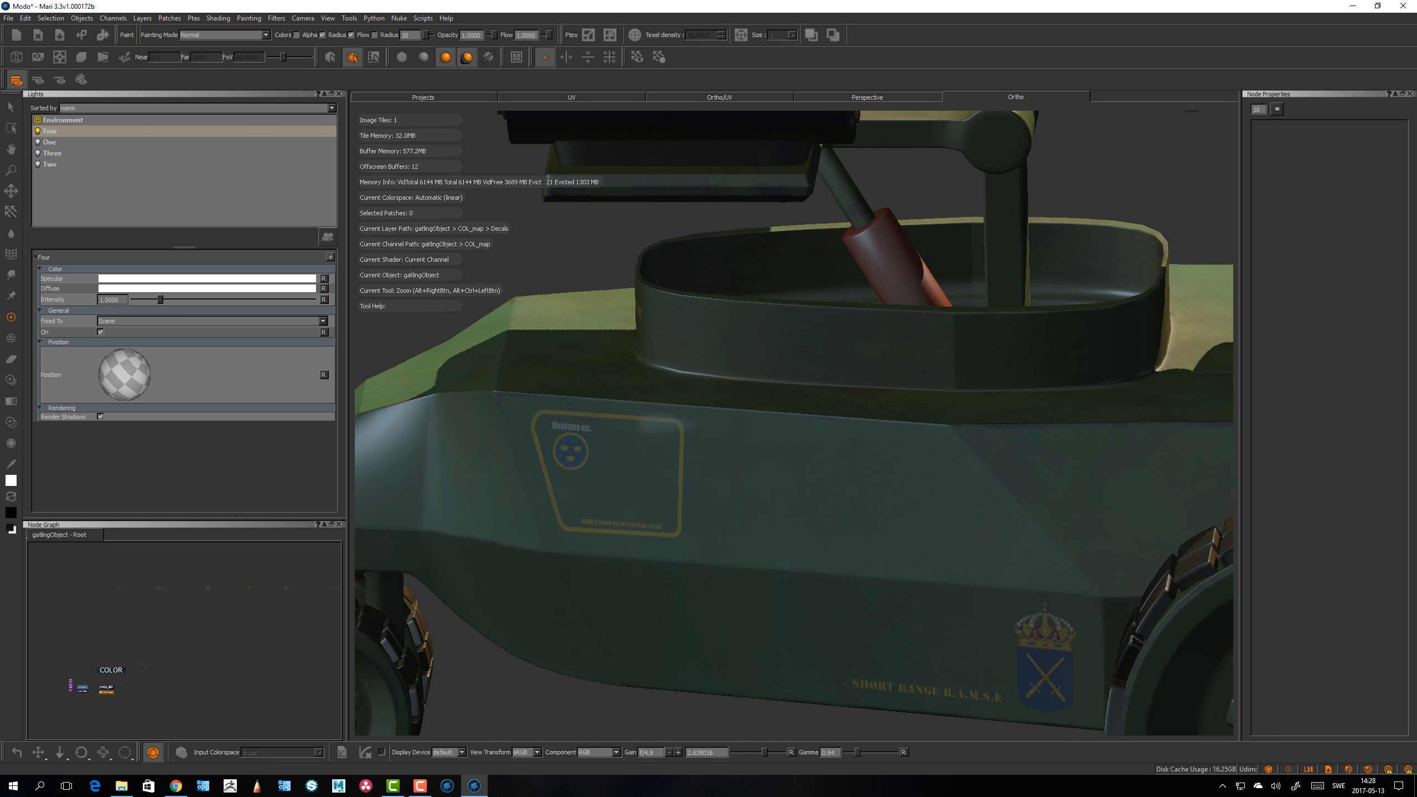
{"action": "left_click_drag", "start_coordinate": [589, 529], "coordinate": [536, 561], "text": "alt"}
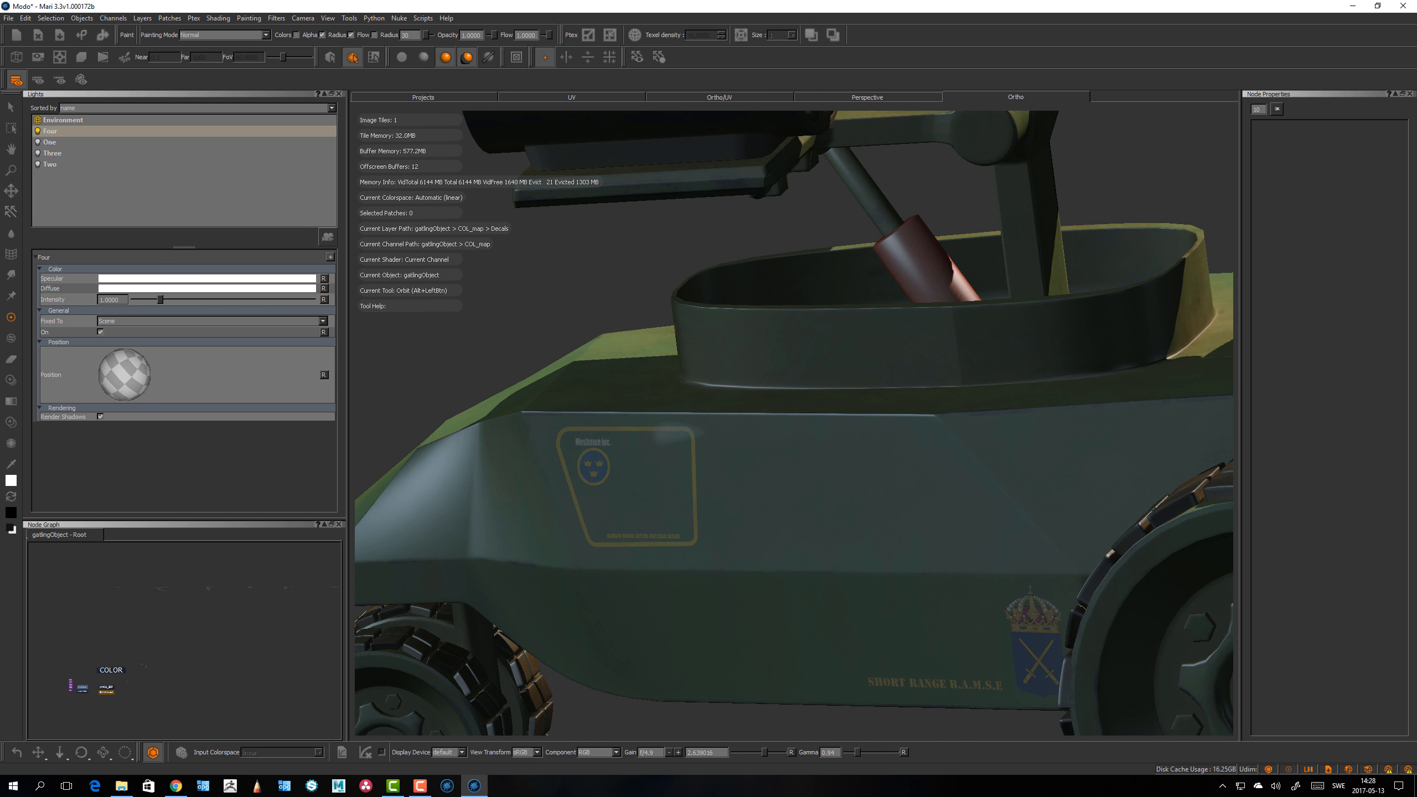
{"action": "right_click_drag", "start_coordinate": [614, 545], "coordinate": [629, 379], "text": "alt"}
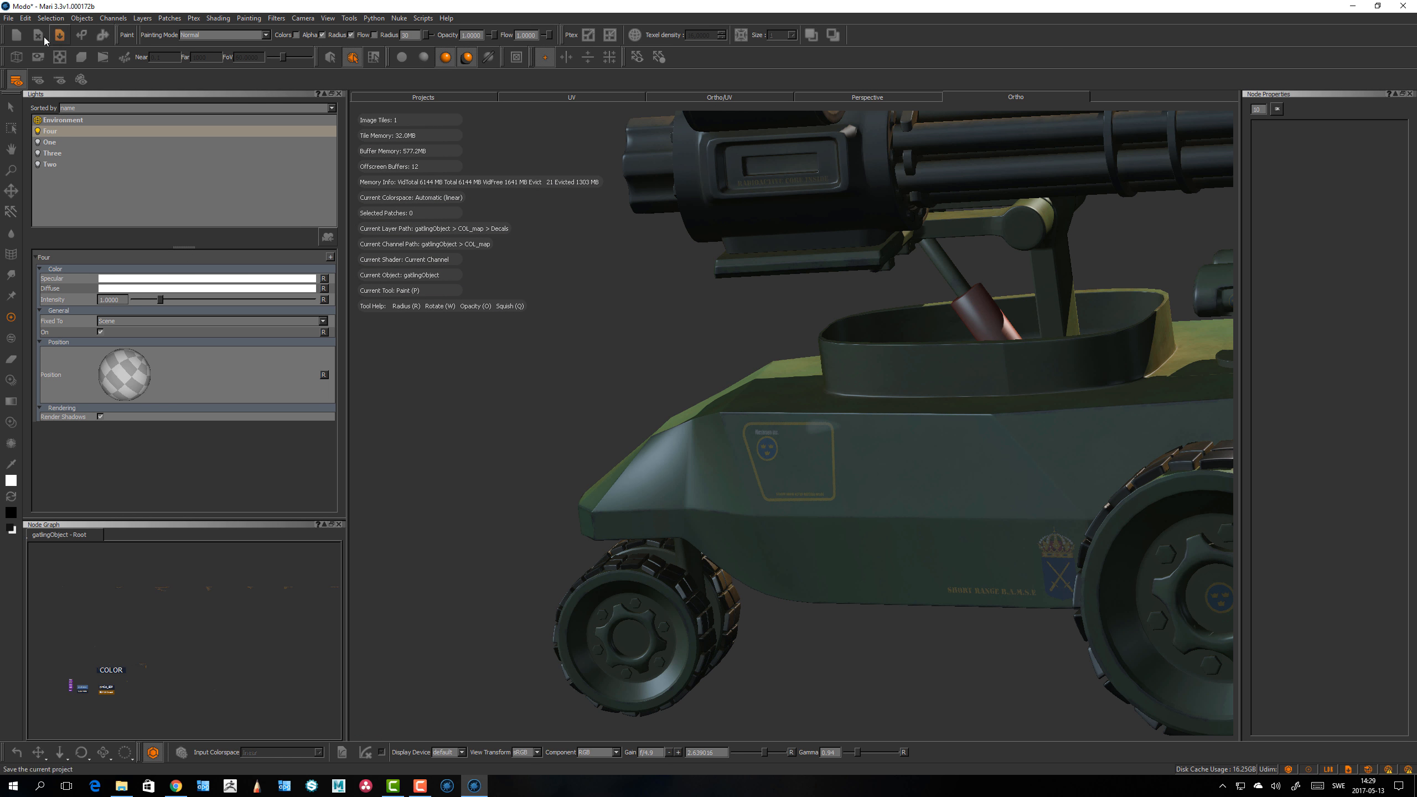
Step: Open the GPU preferences, scroll to the Virtual Texture settings and confirm the dialog
{"action": "left_click", "coordinate": [26, 20]}
{"action": "left_click", "coordinate": [49, 62]}
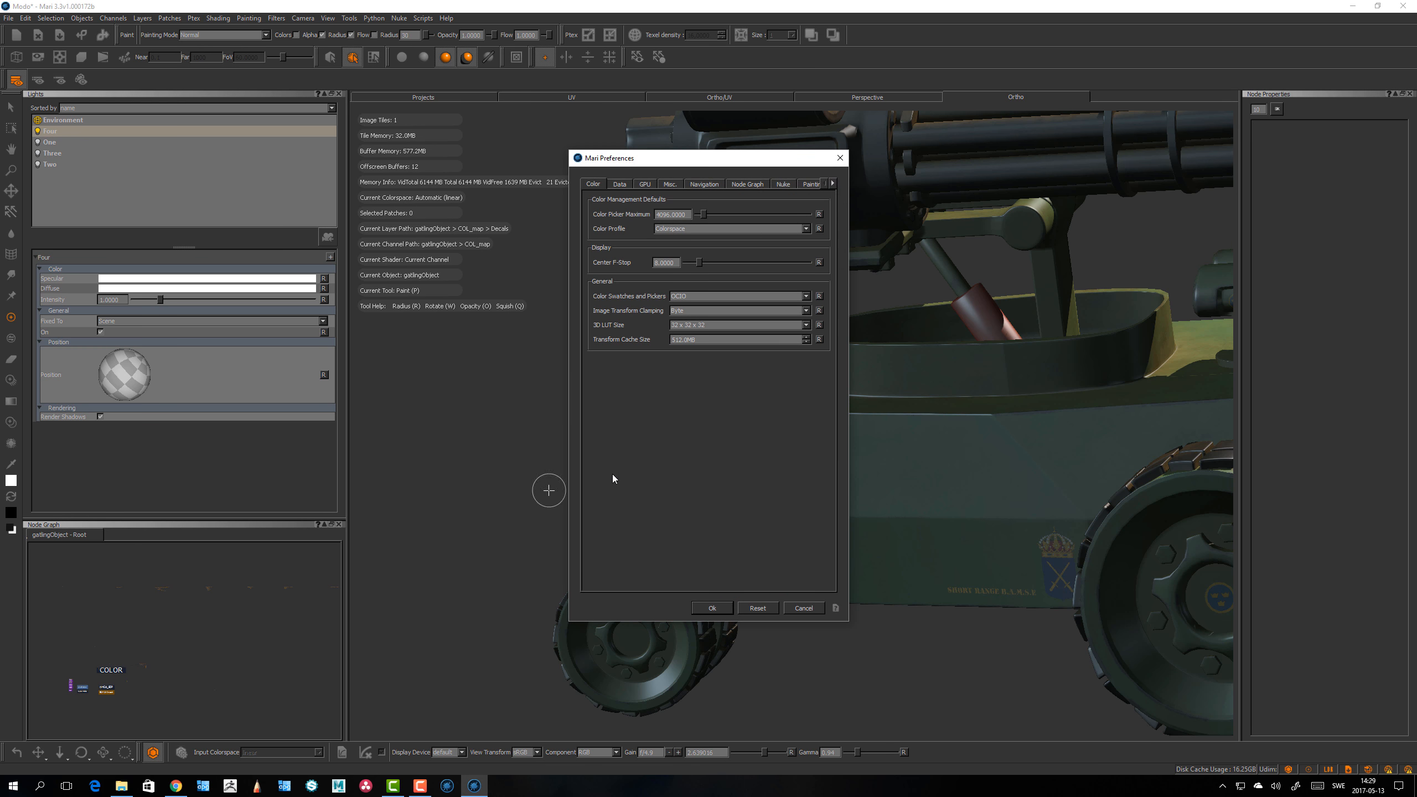
{"action": "left_click", "coordinate": [644, 184]}
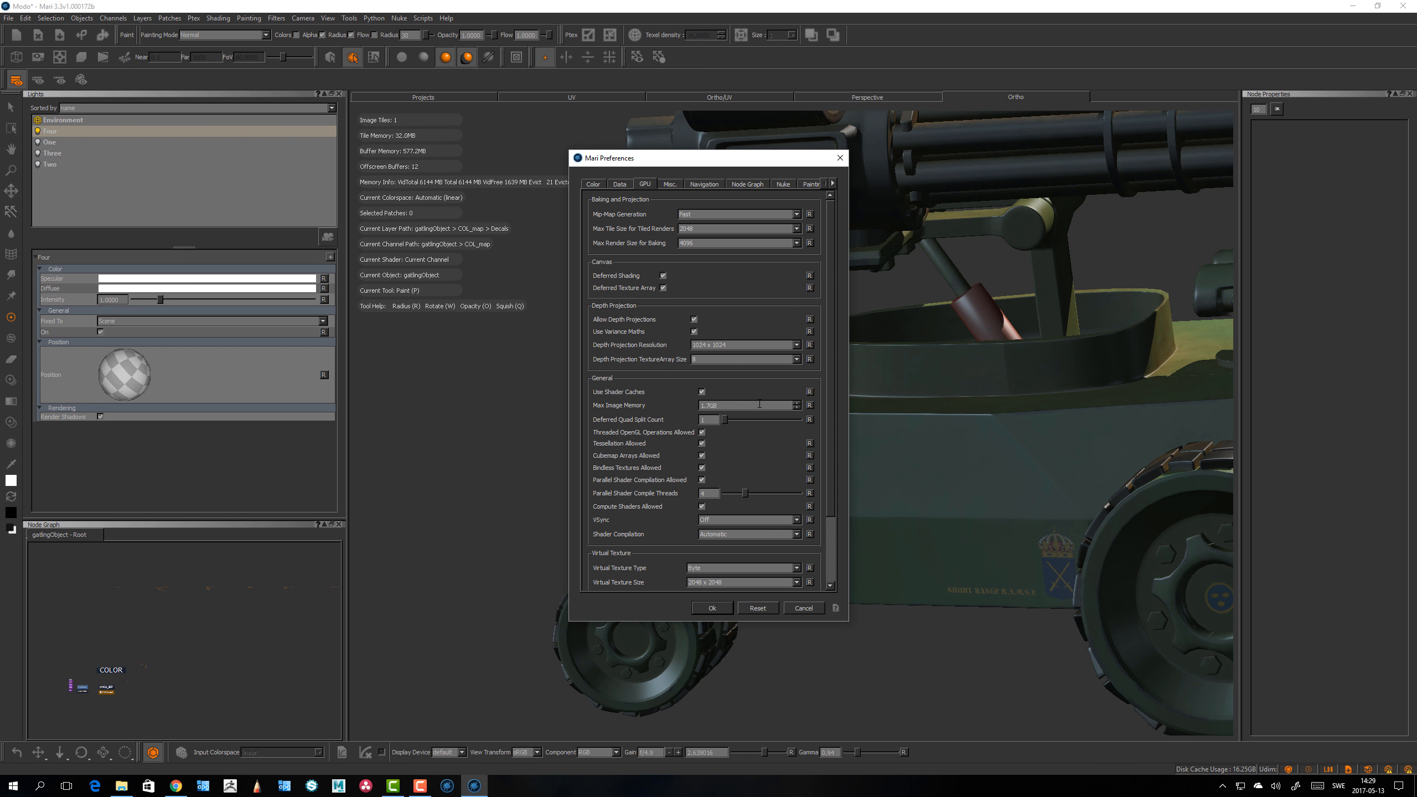
{"action": "left_click_drag", "start_coordinate": [830, 416], "coordinate": [730, 518]}
{"action": "left_click_drag", "start_coordinate": [720, 616], "coordinate": [718, 520], "text": "alt"}
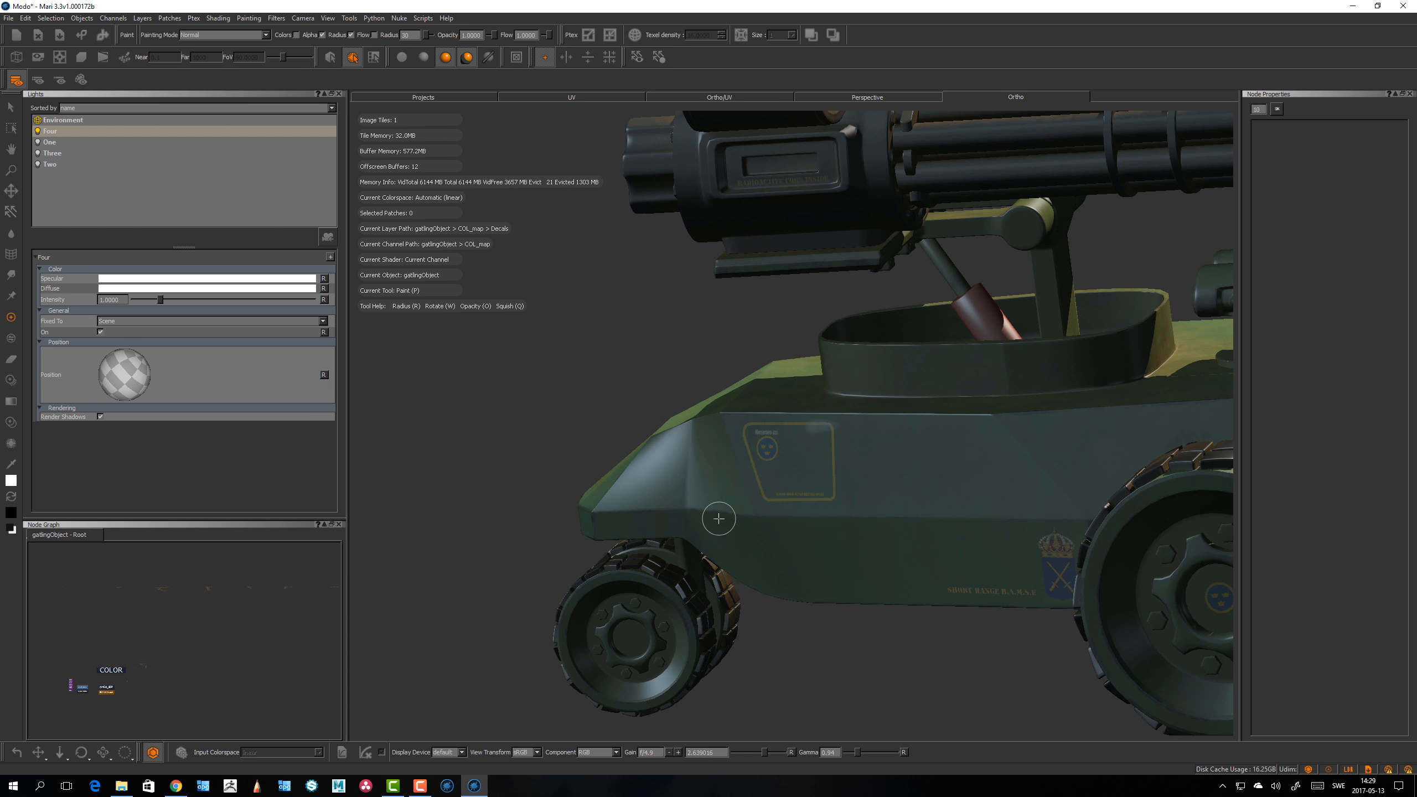
Step: Orbit, pan and zoom in close to examine the Meshmen decal's sharpness on the side panel
{"action": "middle_click_drag", "start_coordinate": [689, 462], "coordinate": [671, 485], "text": "alt"}
{"action": "right_click_drag", "start_coordinate": [756, 475], "coordinate": [625, 385], "text": "alt"}
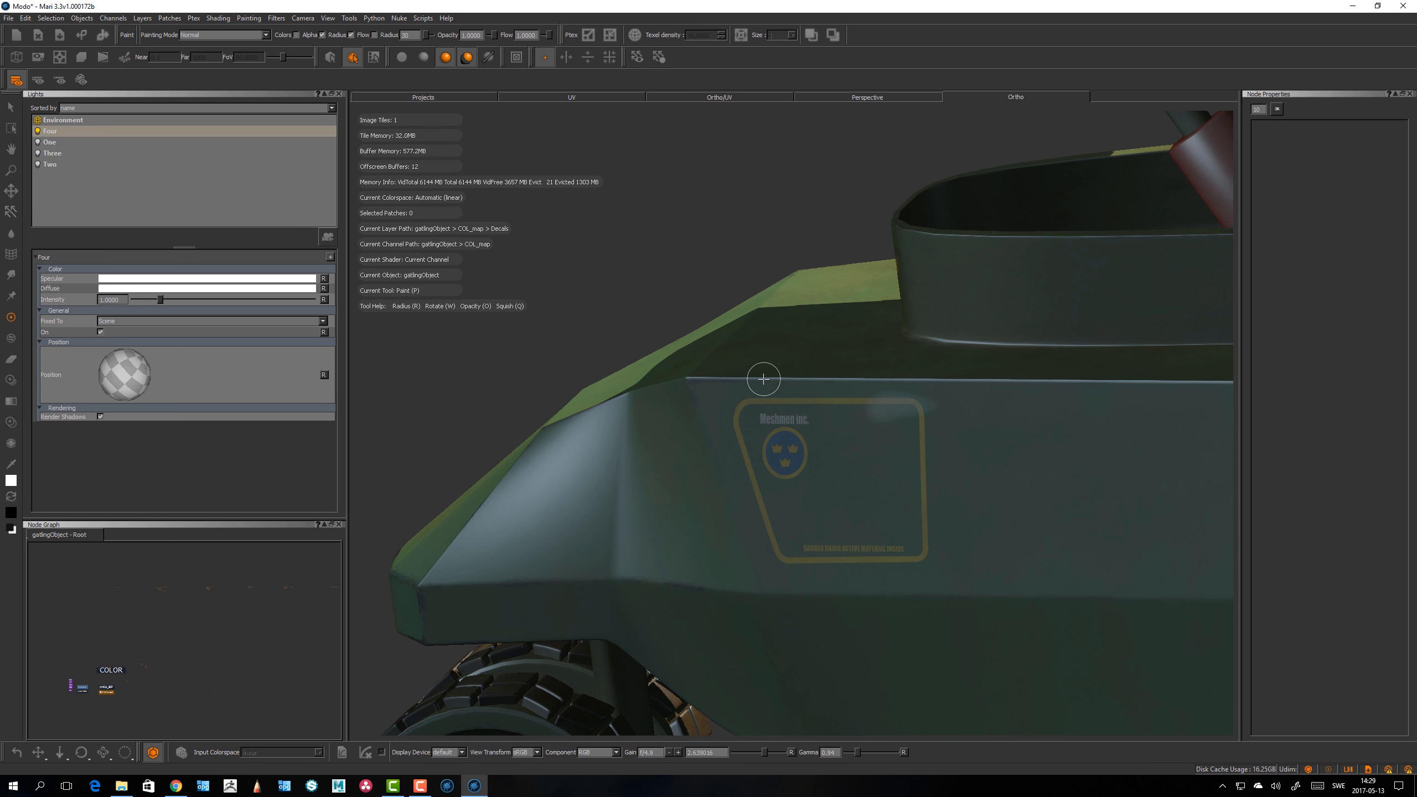
{"action": "right_click_drag", "start_coordinate": [762, 380], "coordinate": [708, 464], "text": "alt"}
{"action": "mouse_move", "coordinate": [708, 464]}
{"action": "left_mouse_down", "text": "alt"}
{"action": "mouse_move", "coordinate": [636, 472]}
{"action": "mouse_move", "coordinate": [730, 415]}
{"action": "left_mouse_up", "text": "alt"}
{"action": "mouse_move", "coordinate": [731, 414]}
{"action": "right_mouse_down", "text": "alt"}
{"action": "mouse_move", "coordinate": [846, 377]}
{"action": "mouse_move", "coordinate": [860, 332]}
{"action": "right_mouse_up", "text": "alt"}
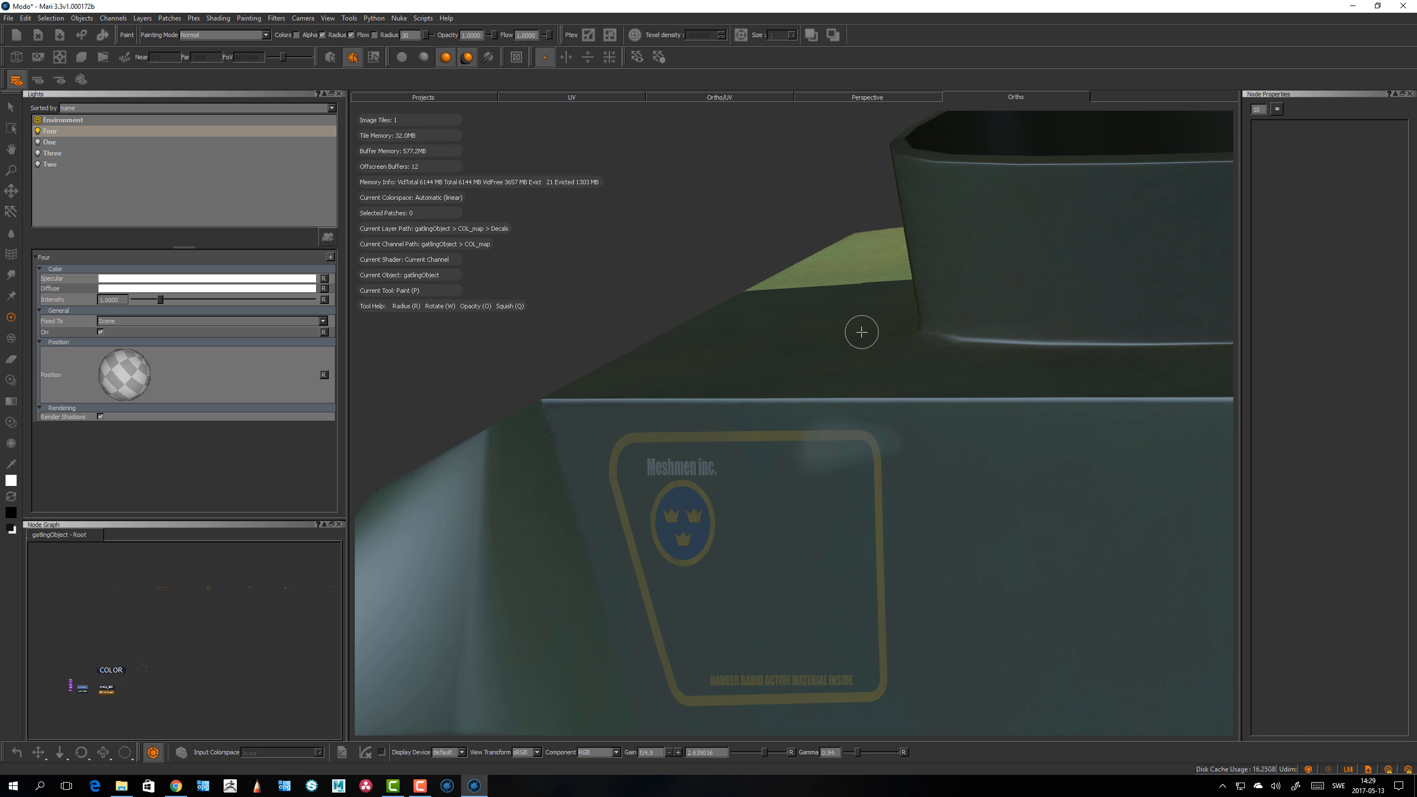
{"action": "left_click_drag", "start_coordinate": [740, 439], "coordinate": [798, 447], "text": "alt"}
{"action": "right_click_drag", "start_coordinate": [792, 427], "coordinate": [845, 357], "text": "alt"}
{"action": "left_click_drag", "start_coordinate": [776, 446], "coordinate": [762, 438], "text": "alt"}
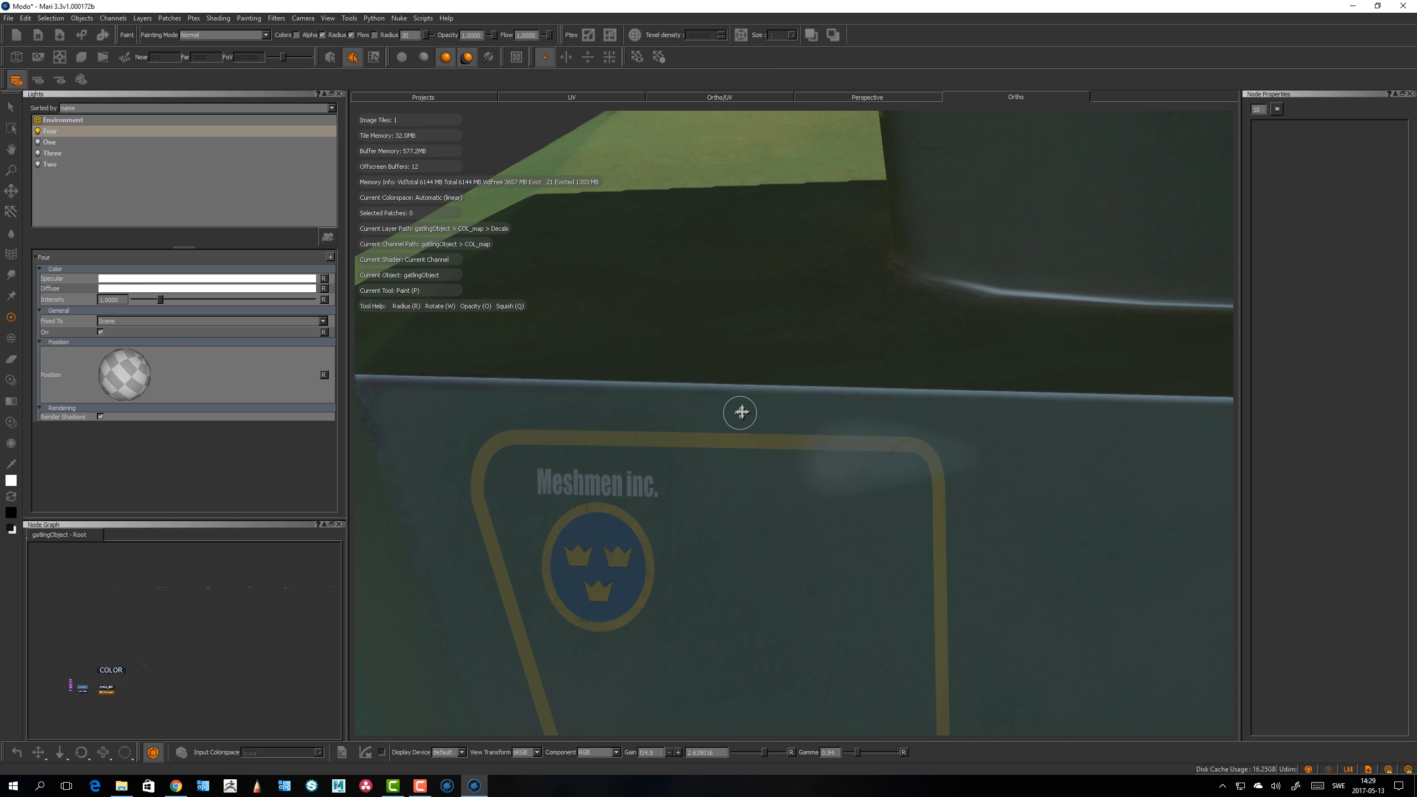
{"action": "right_click_drag", "start_coordinate": [725, 399], "coordinate": [435, 413], "text": "alt"}
{"action": "right_click_drag", "start_coordinate": [605, 406], "coordinate": [511, 447], "text": "alt"}
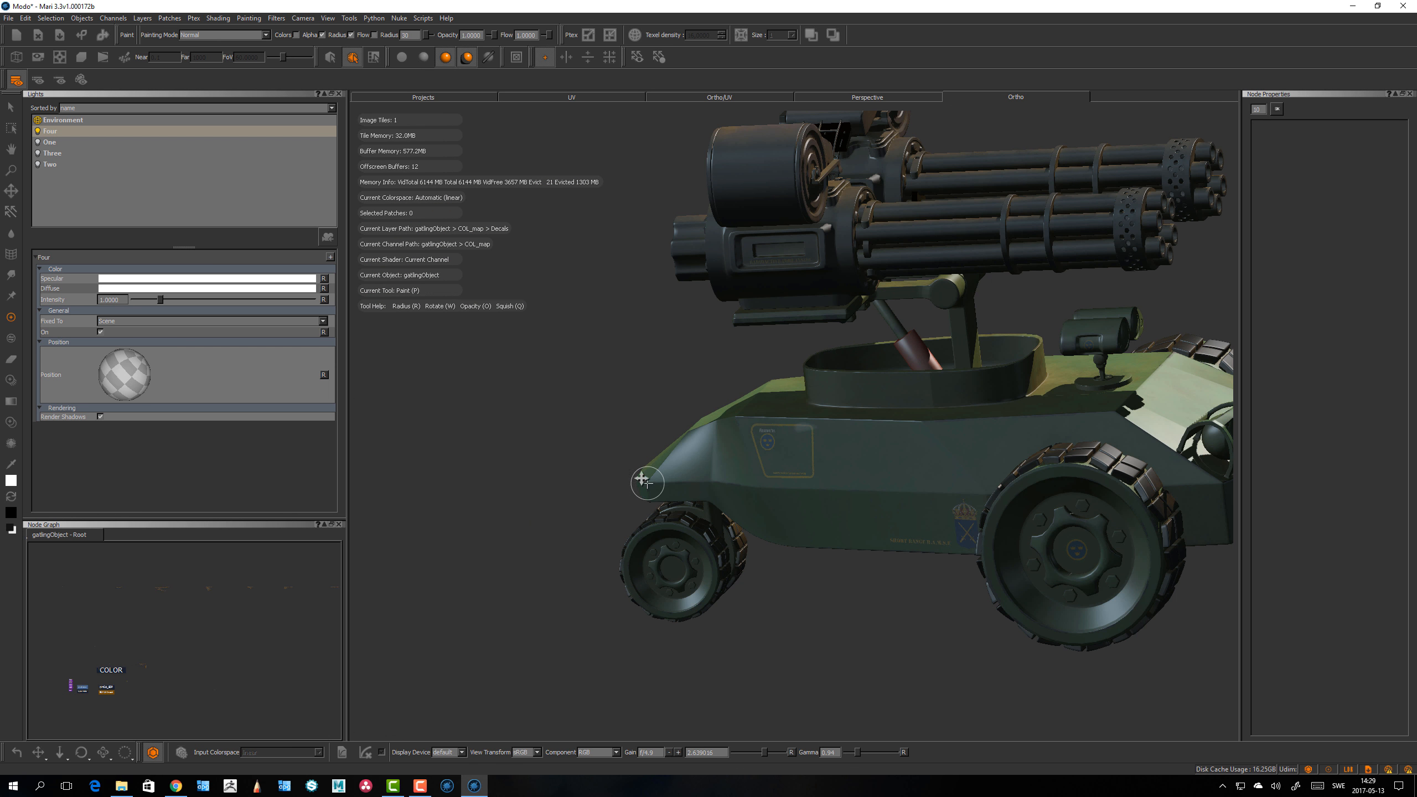
{"action": "left_click_drag", "start_coordinate": [644, 479], "coordinate": [610, 459], "text": "alt"}
{"action": "right_click_drag", "start_coordinate": [611, 459], "coordinate": [636, 459], "text": "alt"}
{"action": "middle_click_drag", "start_coordinate": [639, 458], "coordinate": [708, 438], "text": "alt"}
{"action": "scroll", "coordinate": [833, 372], "scroll_direction": "up", "scroll_amount": 10}
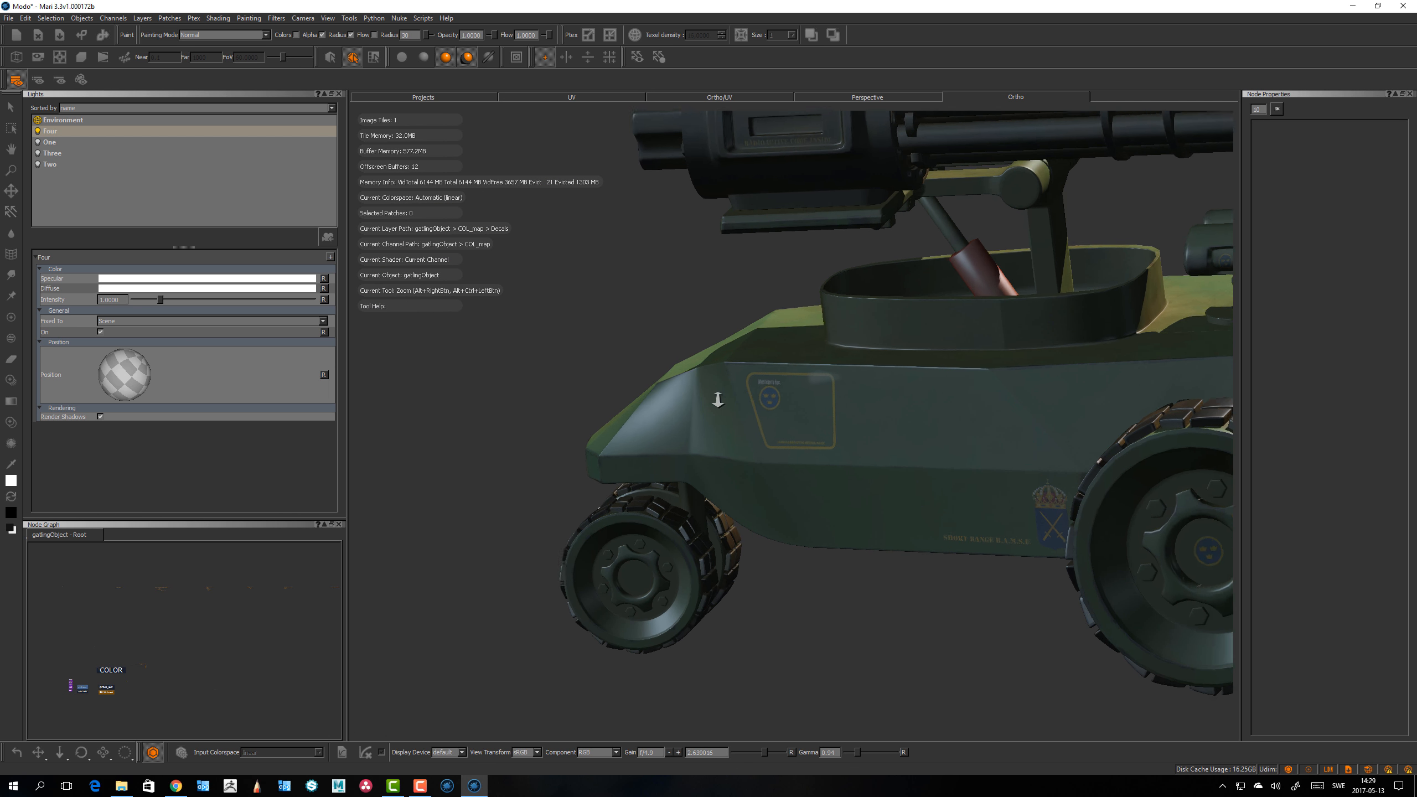
{"action": "scroll", "coordinate": [879, 380], "scroll_direction": "up", "scroll_amount": 3}
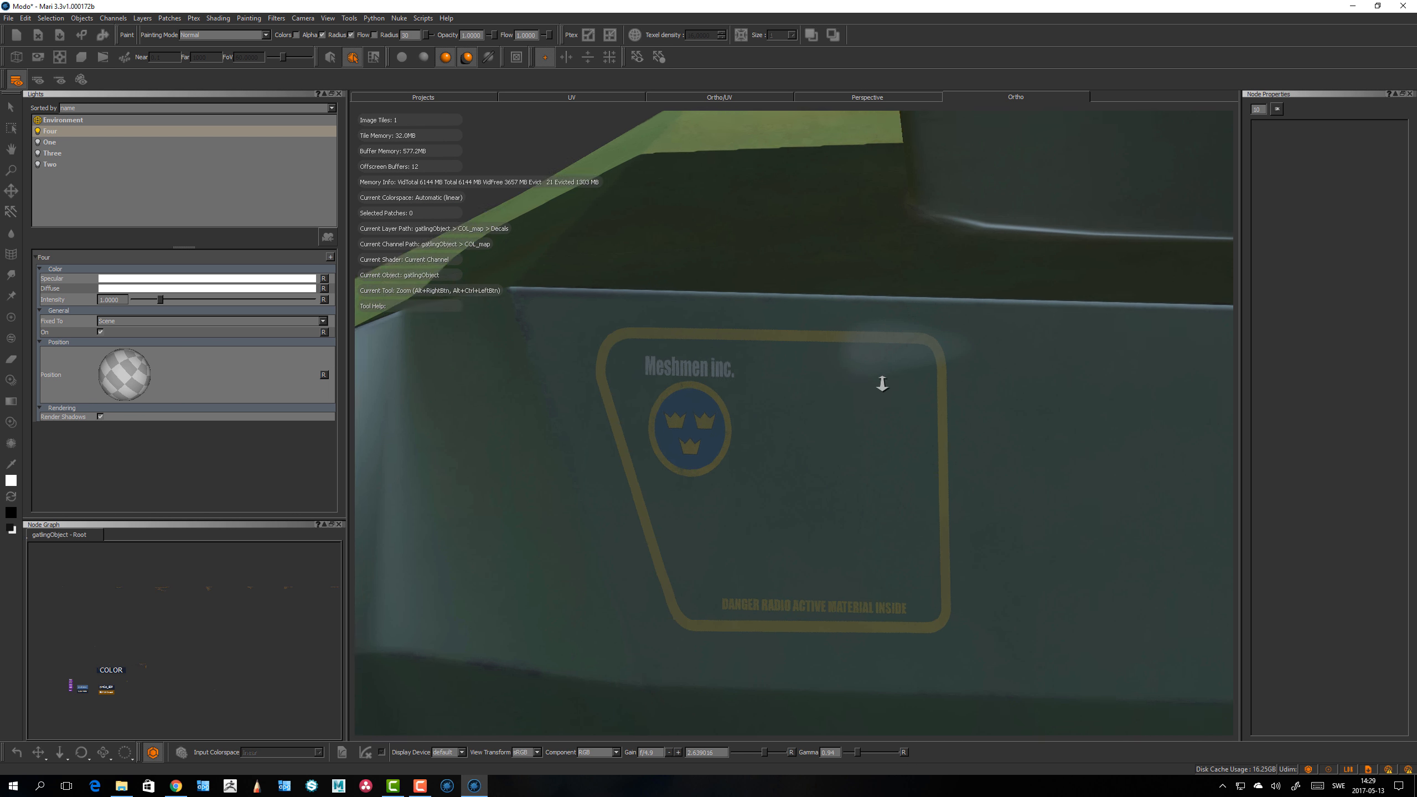
Step: Try setting Virtual Texture Size to 8192 x 8192 in the GPU preferences
{"action": "key", "text": "p"}
{"action": "left_click", "coordinate": [26, 18]}
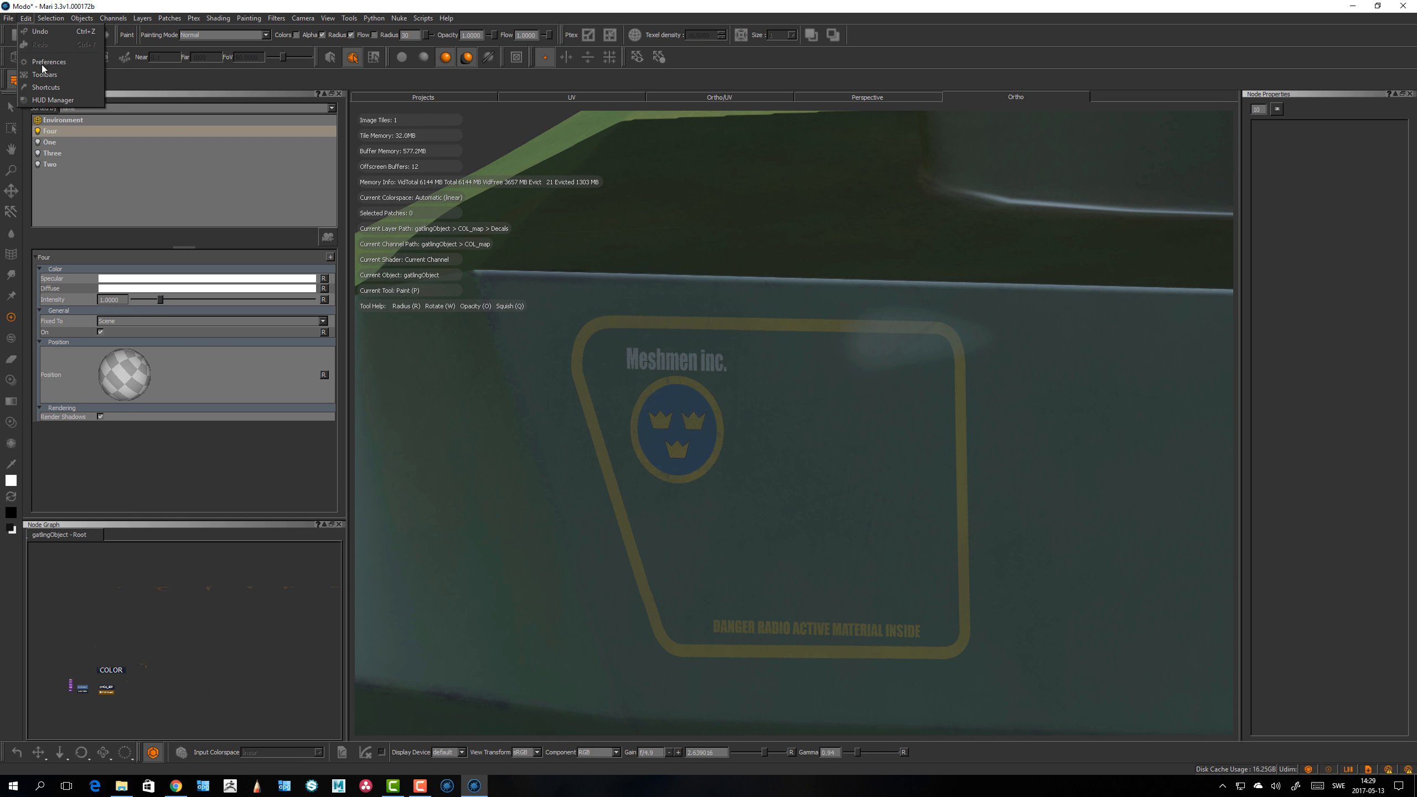
{"action": "left_click", "coordinate": [45, 62]}
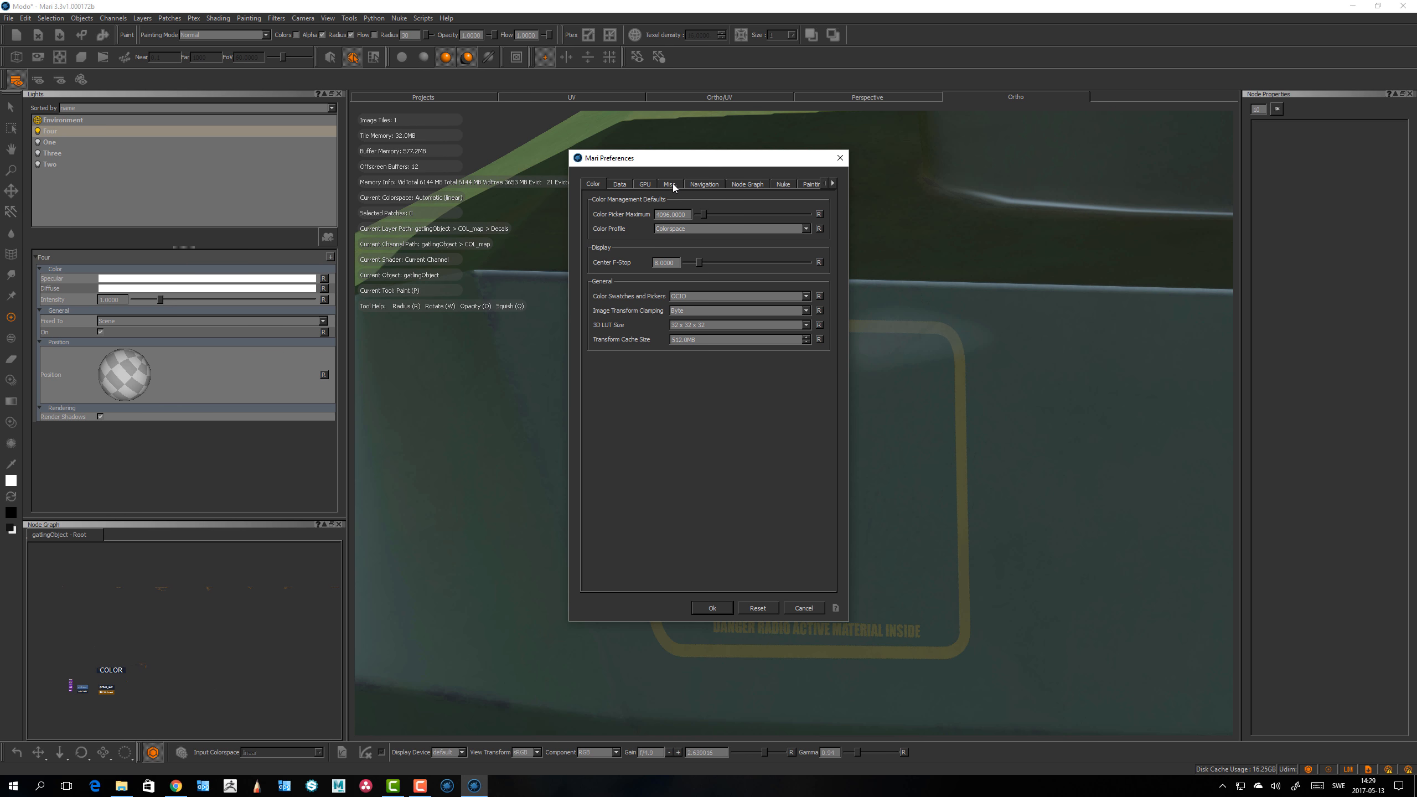
{"action": "left_click", "coordinate": [672, 184]}
{"action": "left_click", "coordinate": [646, 184]}
{"action": "scroll", "coordinate": [828, 521], "scroll_direction": "down", "scroll_amount": 3}
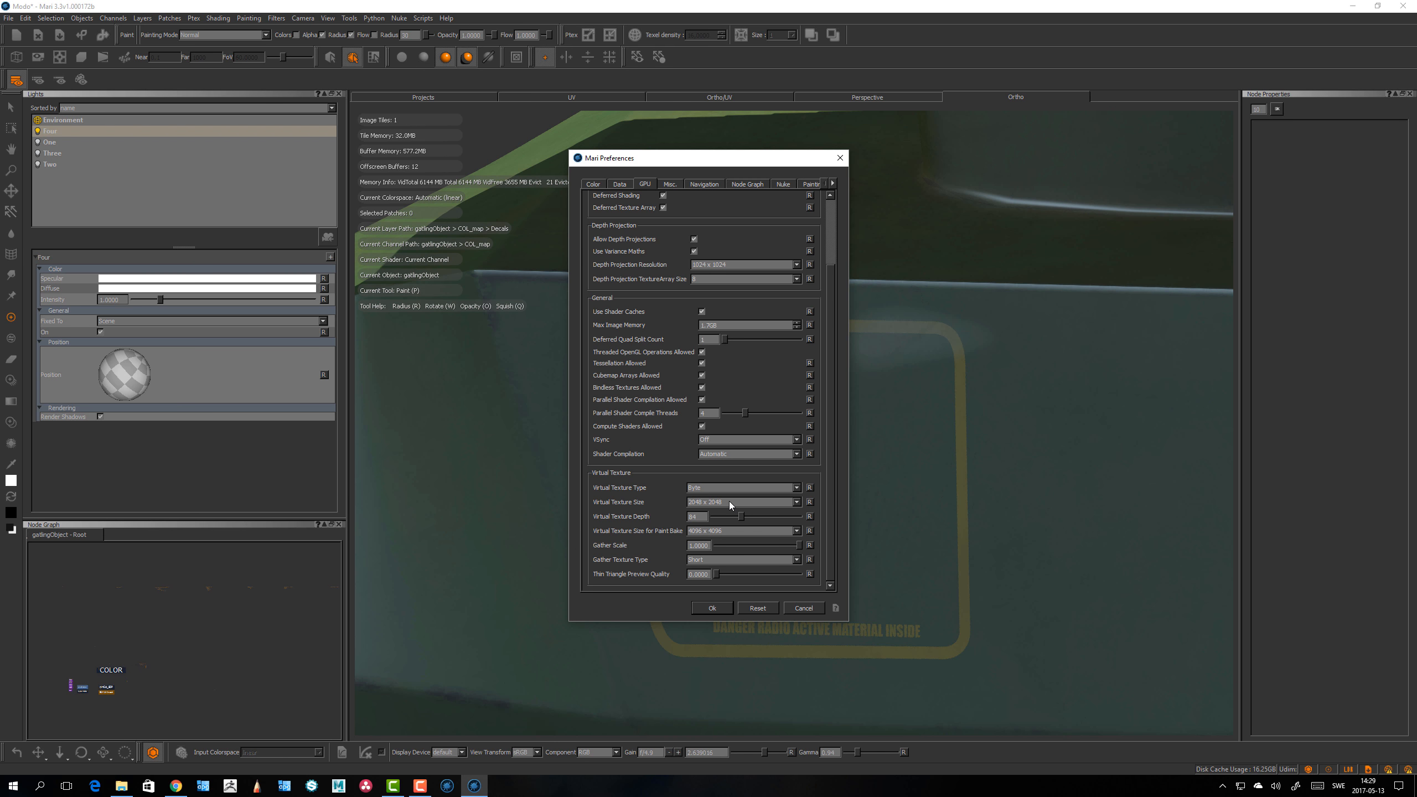
{"action": "left_click", "coordinate": [729, 502]}
{"action": "left_click", "coordinate": [718, 535]}
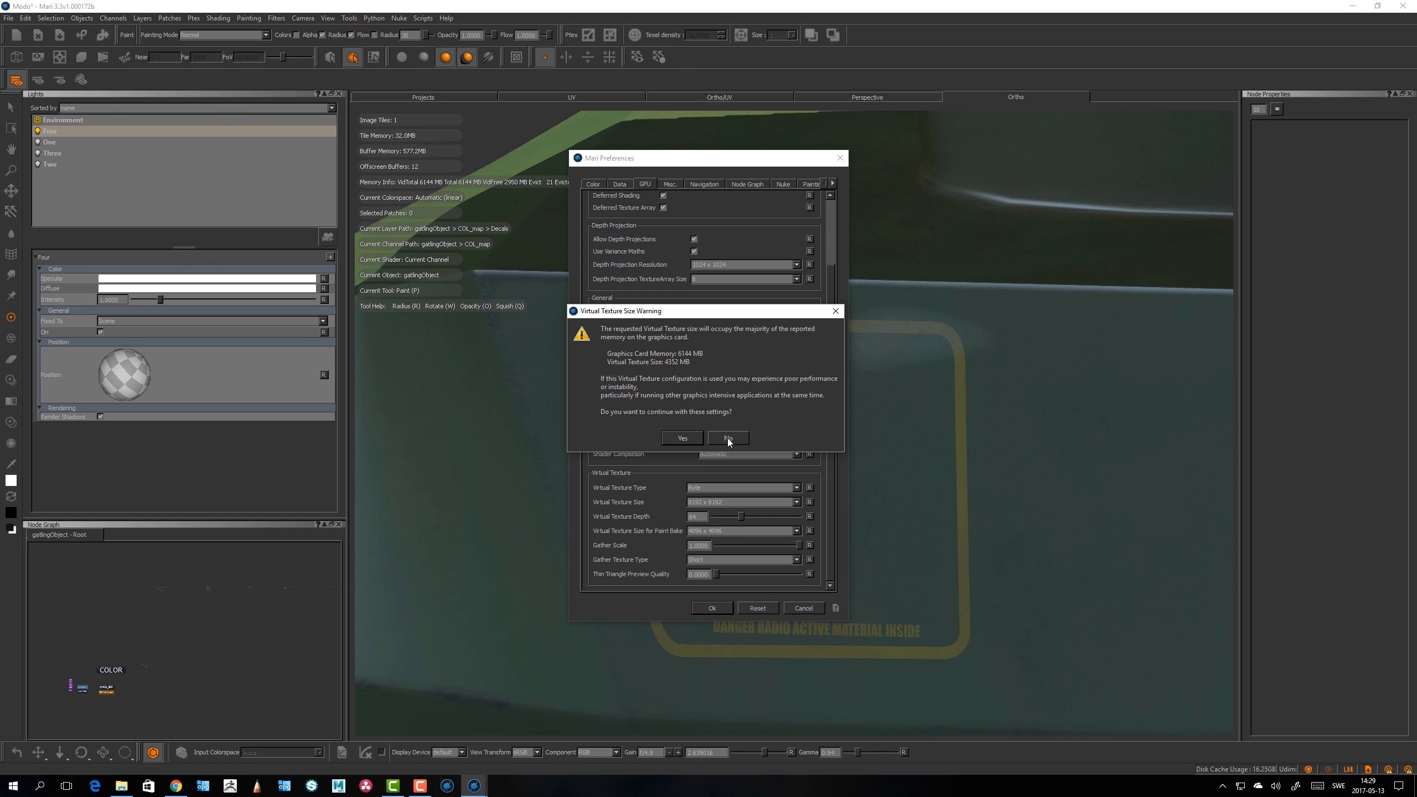
{"action": "left_click", "coordinate": [728, 440]}
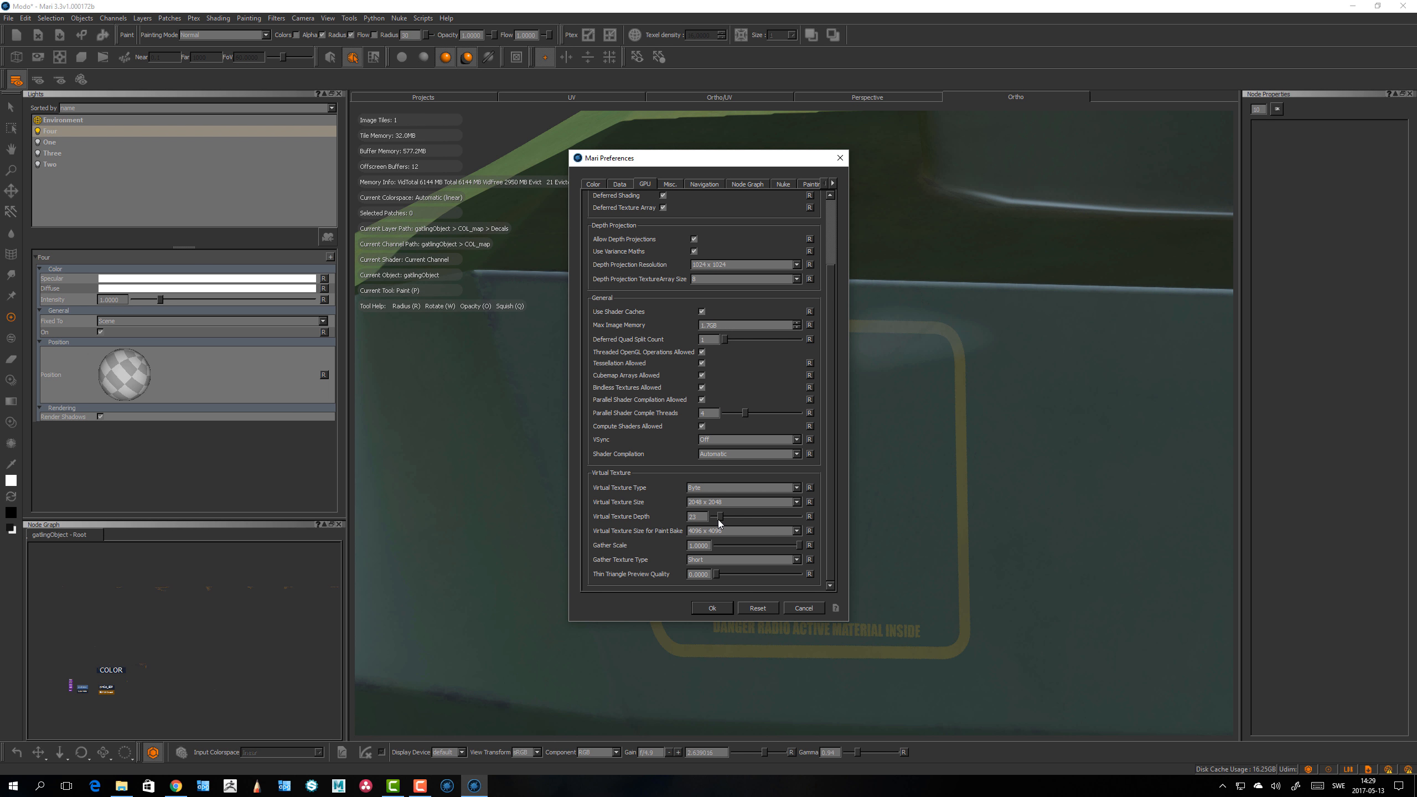
{"action": "left_click", "coordinate": [716, 502]}
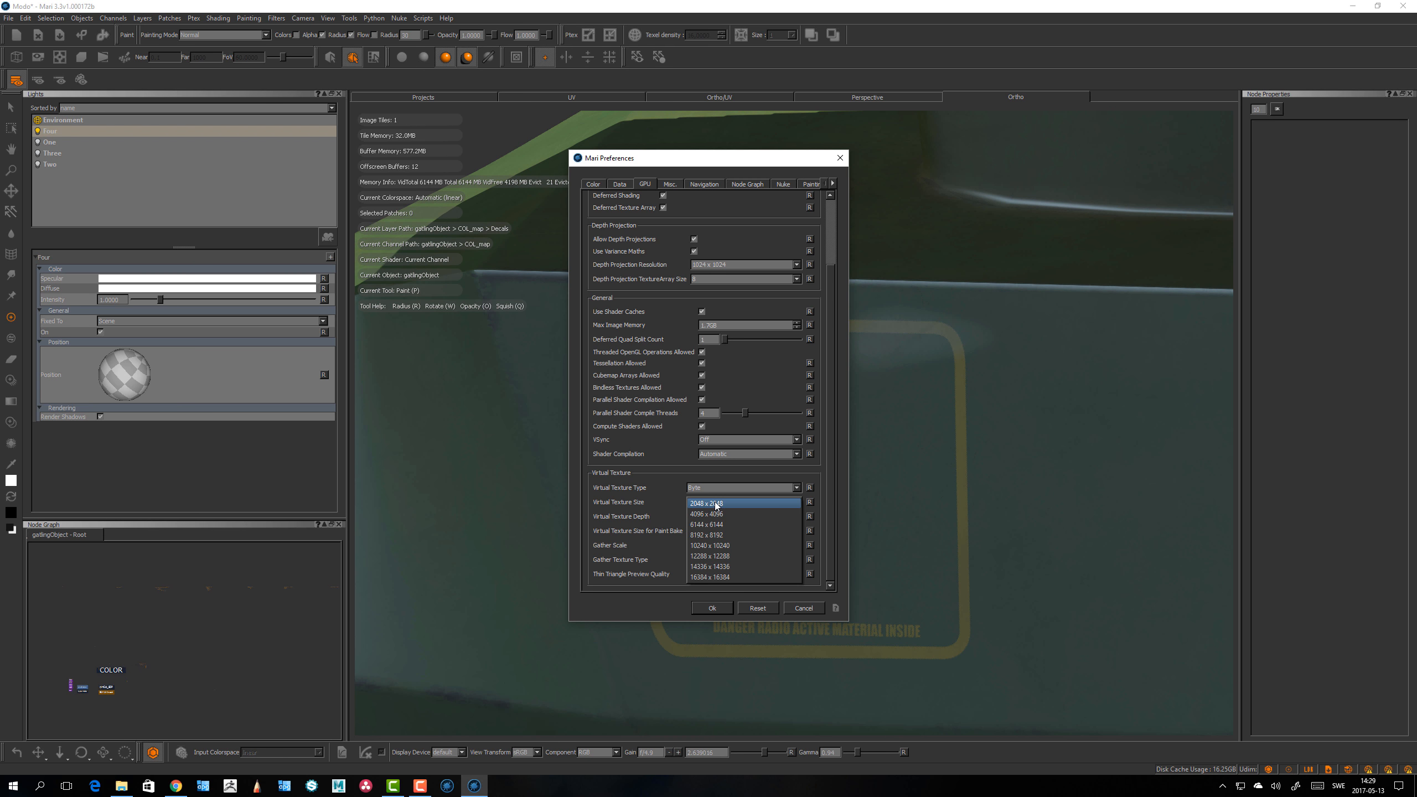
{"action": "left_click", "coordinate": [713, 534]}
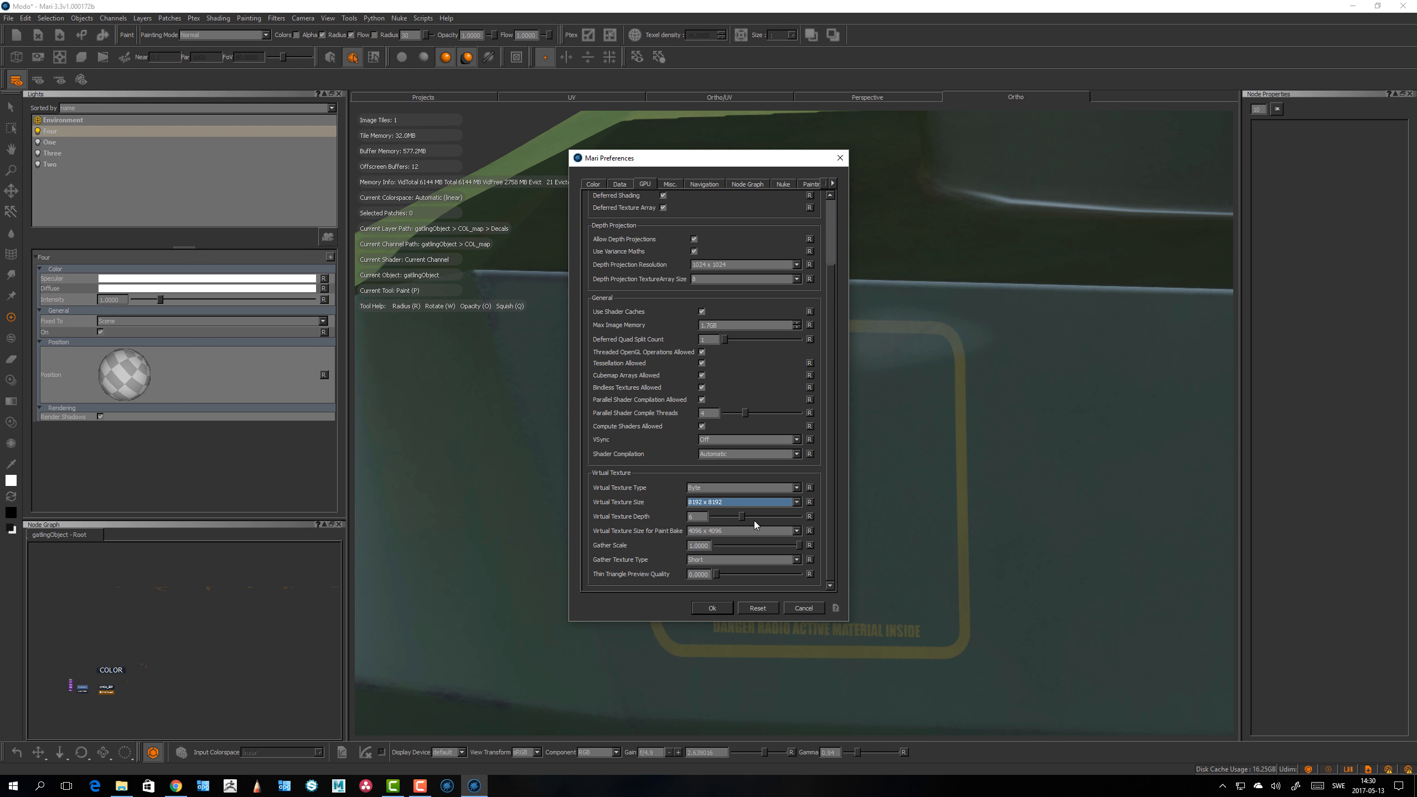
Step: Set Virtual Texture Size to 4096 x 4096
{"action": "left_click", "coordinate": [699, 504]}
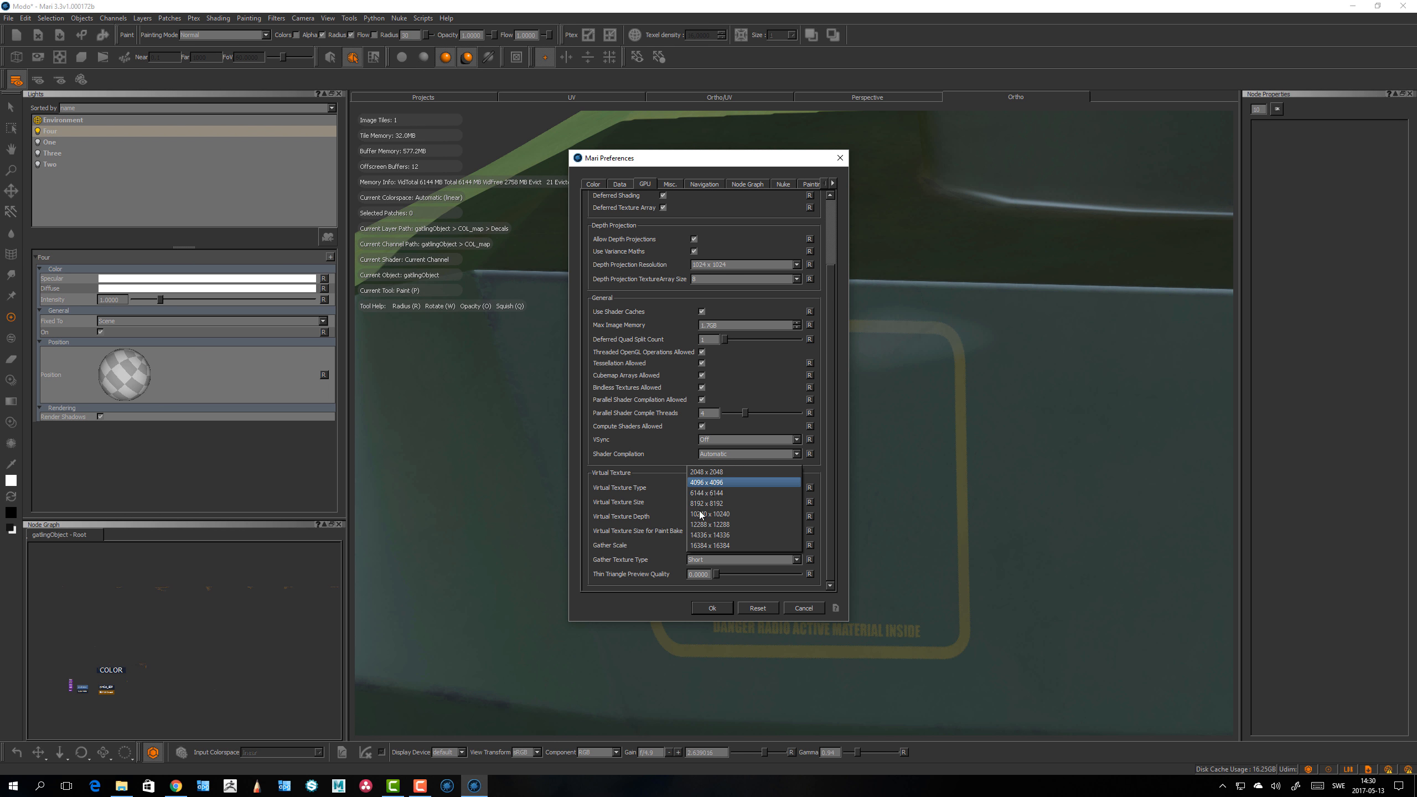
{"action": "left_click", "coordinate": [708, 484]}
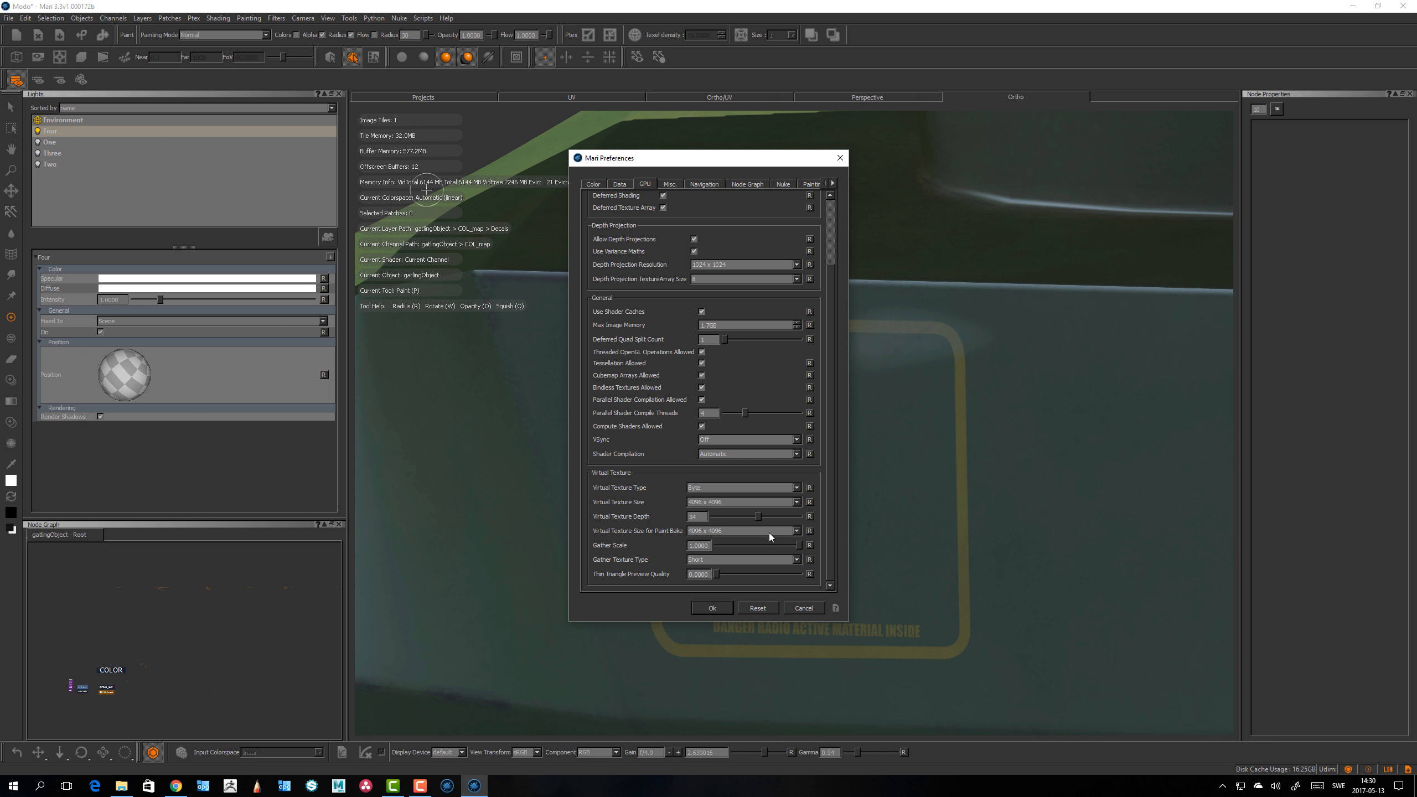
{"action": "left_click", "coordinate": [704, 488]}
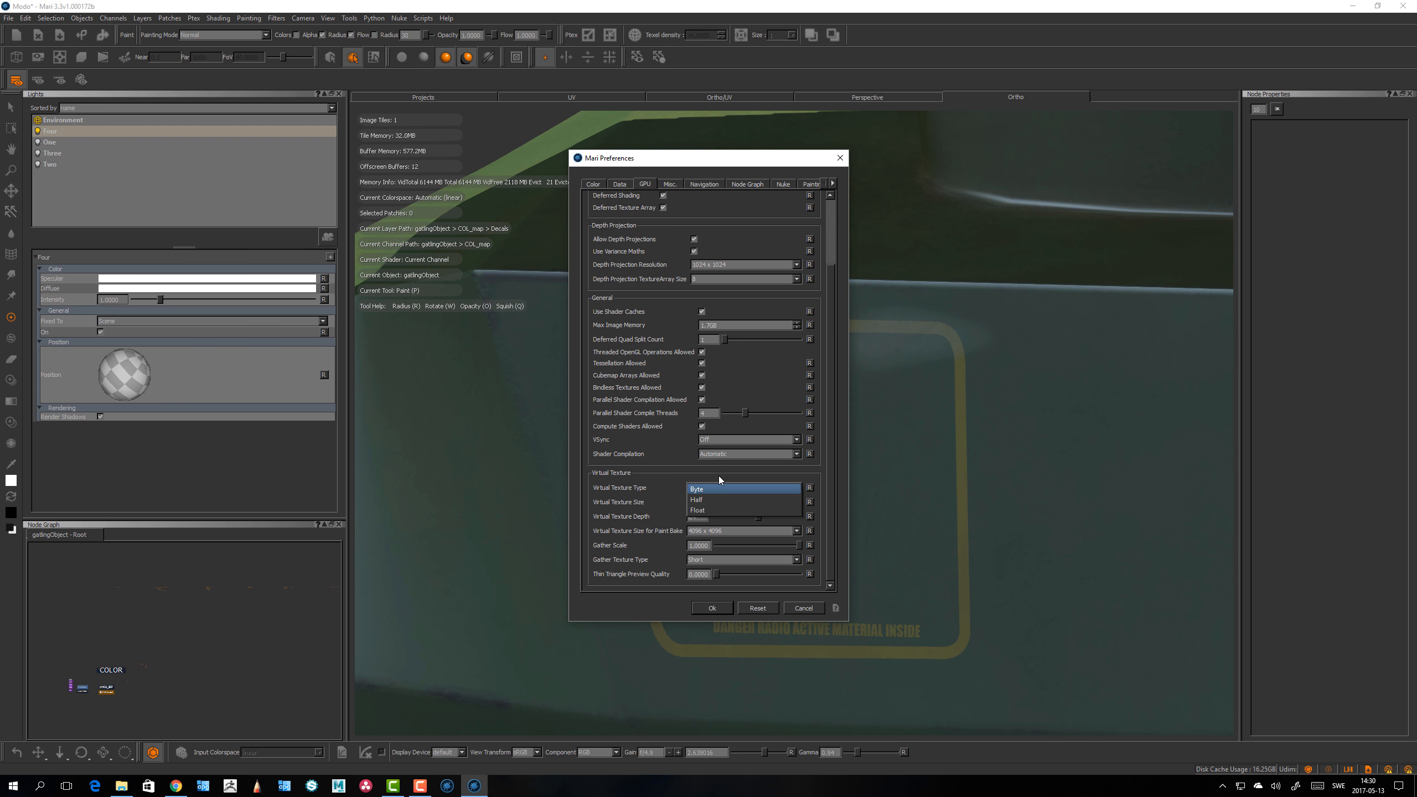
{"action": "left_click", "coordinate": [720, 476]}
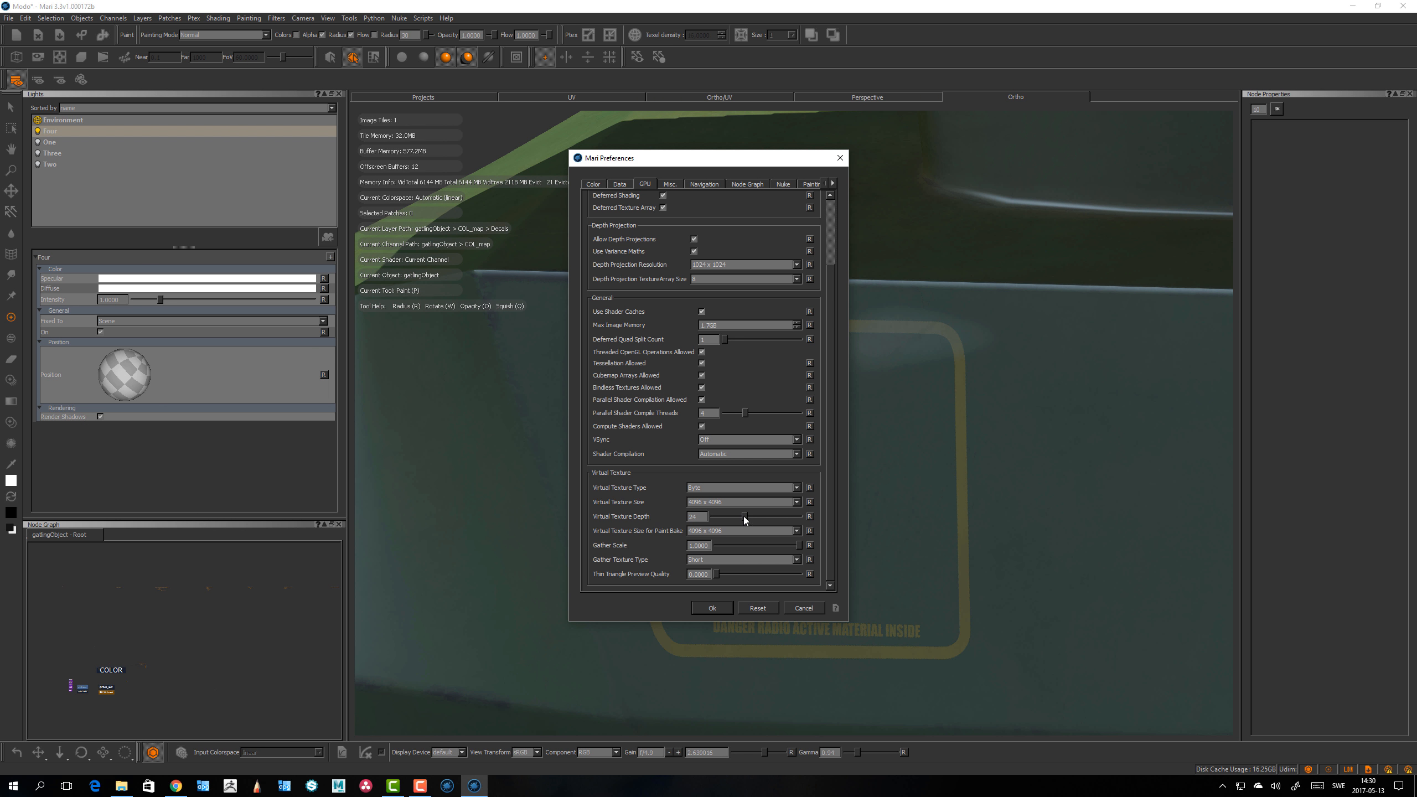
Step: Set Virtual Texture Type to Half, raise the Virtual Texture Depth slider slightly and apply the preferences
{"action": "left_click", "coordinate": [704, 490]}
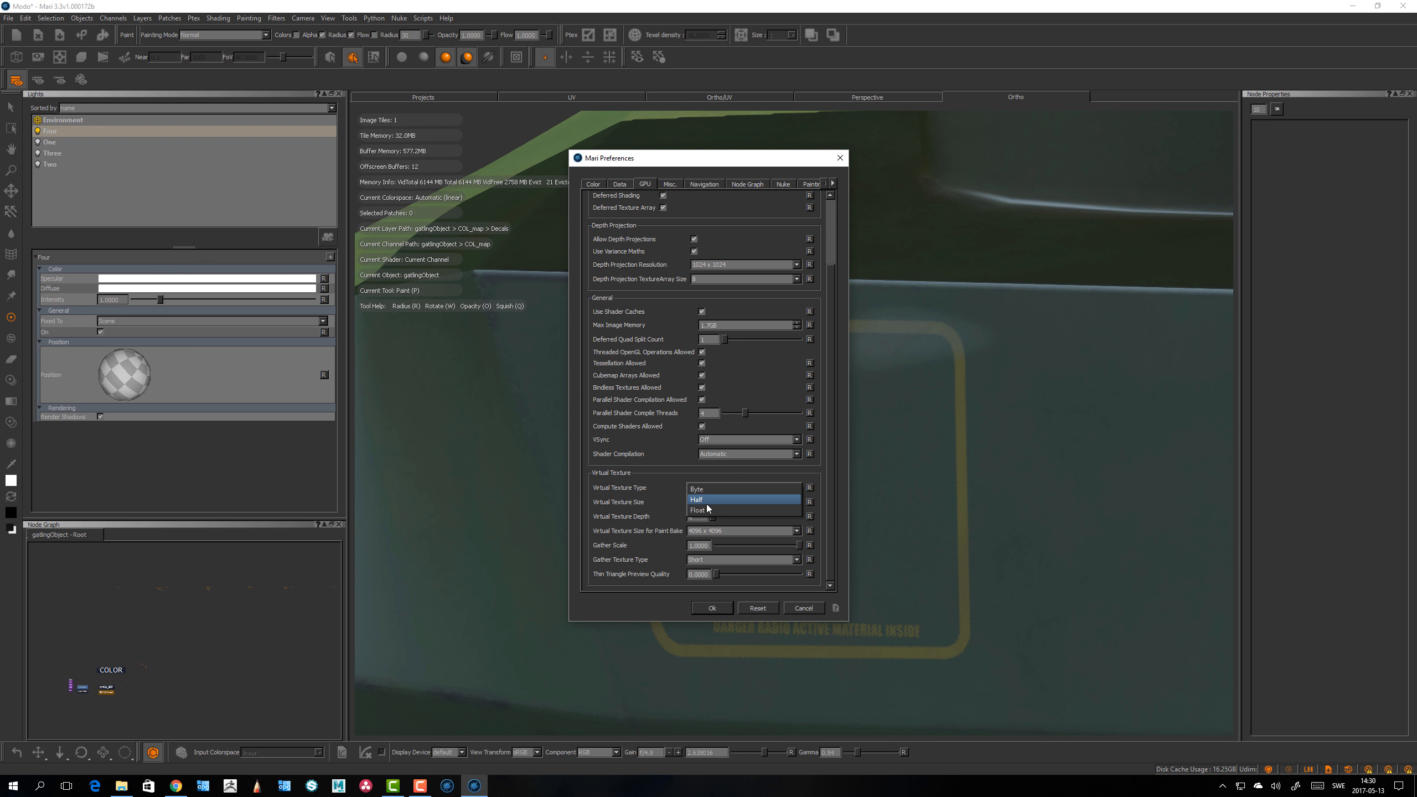
{"action": "left_click", "coordinate": [708, 501]}
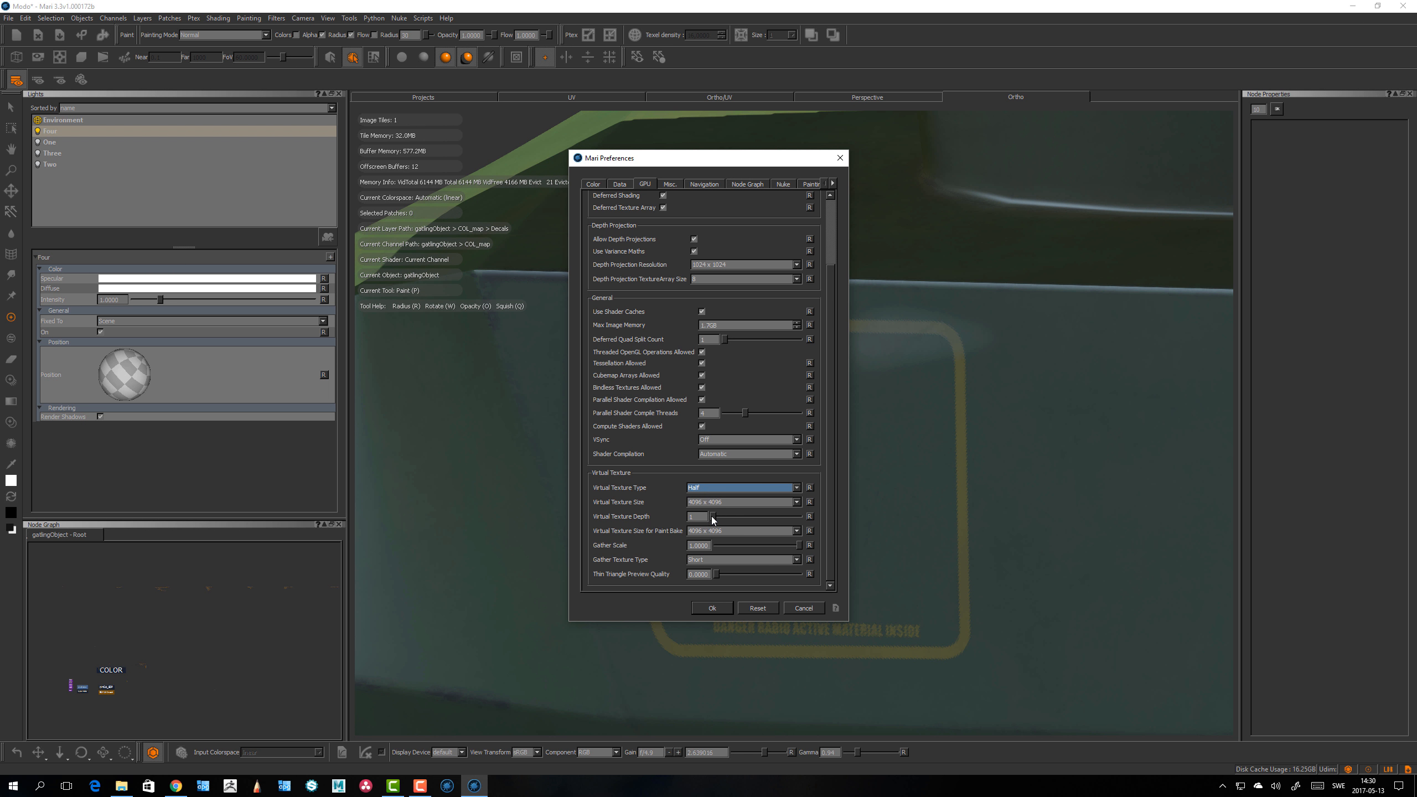
{"action": "left_click_drag", "start_coordinate": [712, 517], "coordinate": [728, 526]}
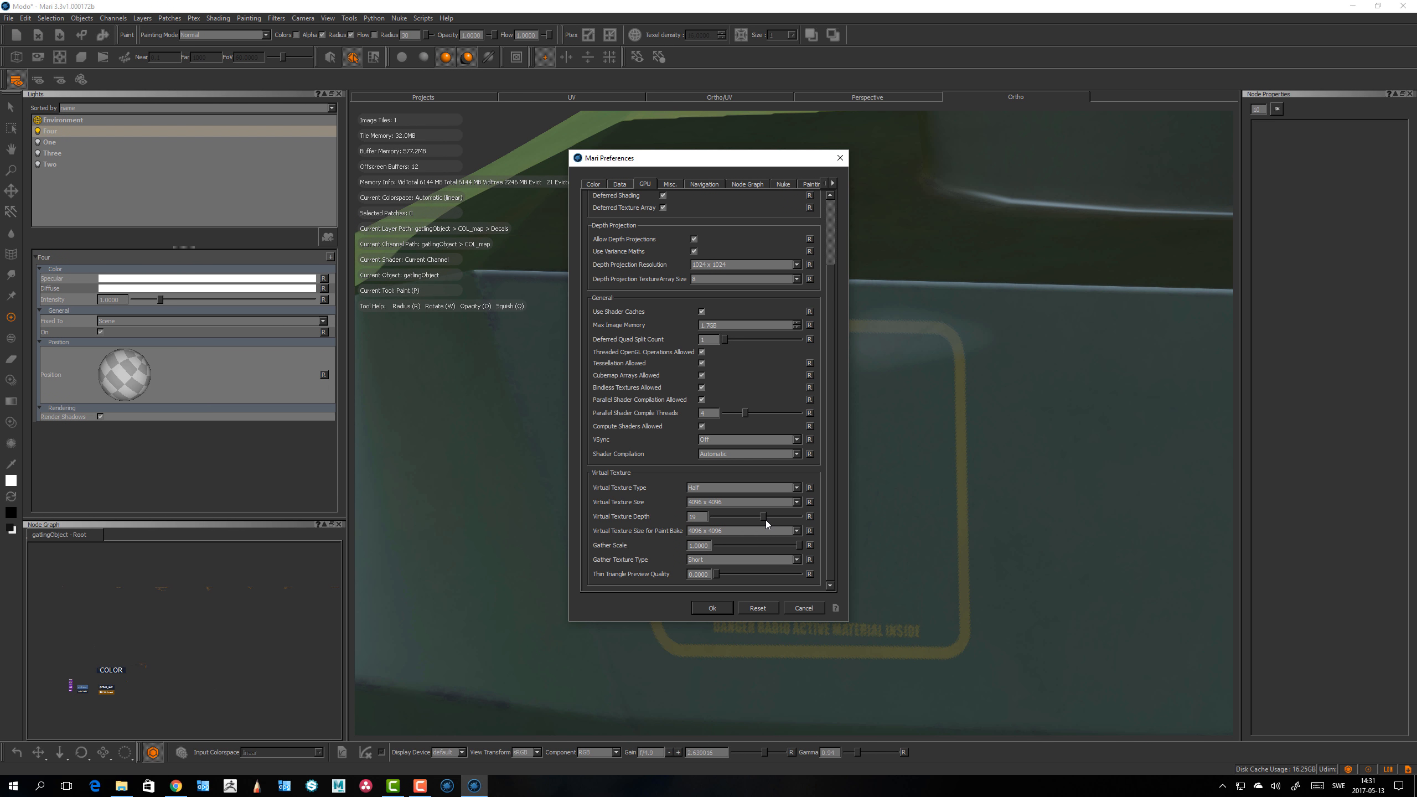
{"action": "left_click", "coordinate": [713, 608]}
Step: Pan and zoom the viewport to inspect the decal with the new settings
{"action": "right_click_drag", "start_coordinate": [713, 610], "coordinate": [497, 412], "text": "alt"}
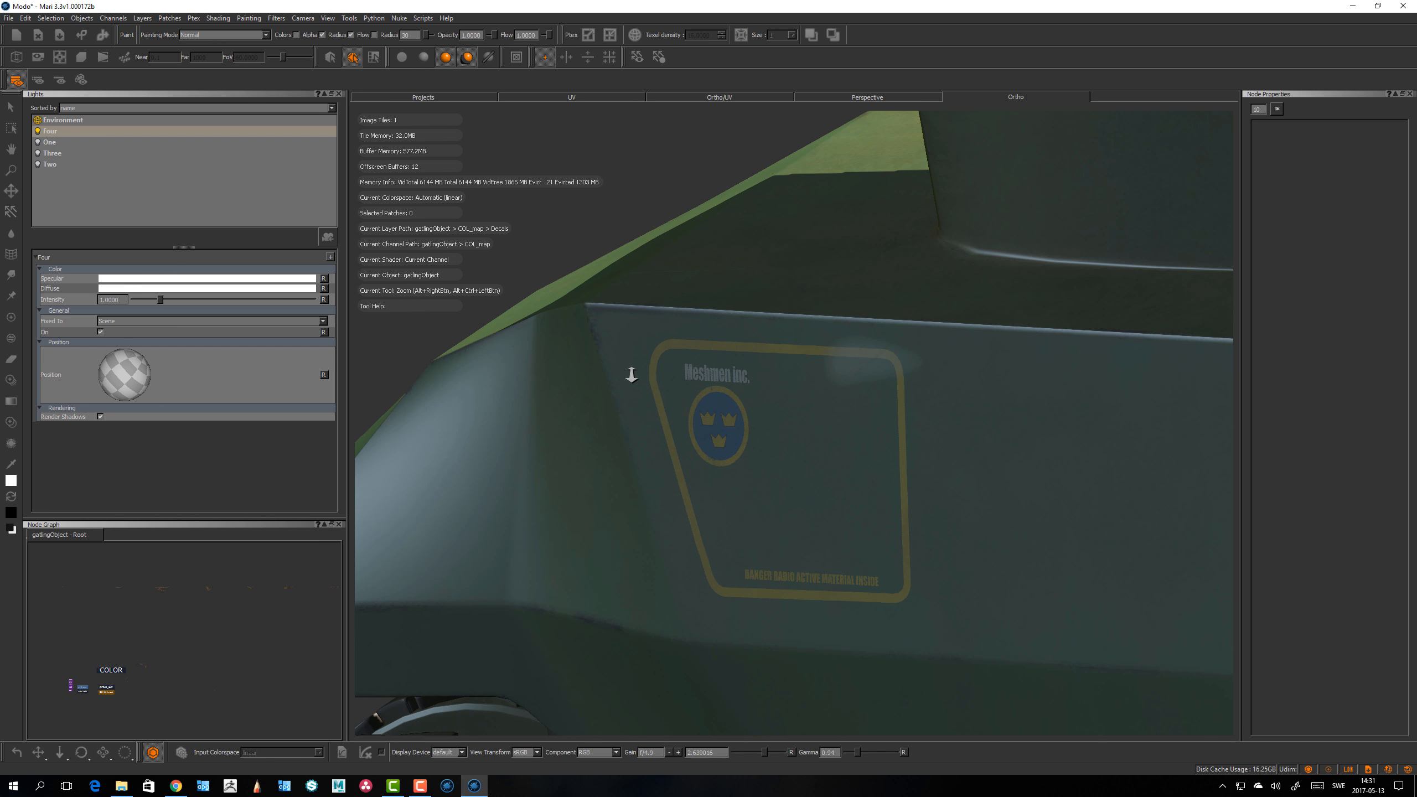
{"action": "left_click_drag", "start_coordinate": [689, 390], "coordinate": [751, 397], "text": "alt"}
{"action": "right_click_drag", "start_coordinate": [754, 398], "coordinate": [1063, 461], "text": "alt"}
{"action": "key", "text": "p"}
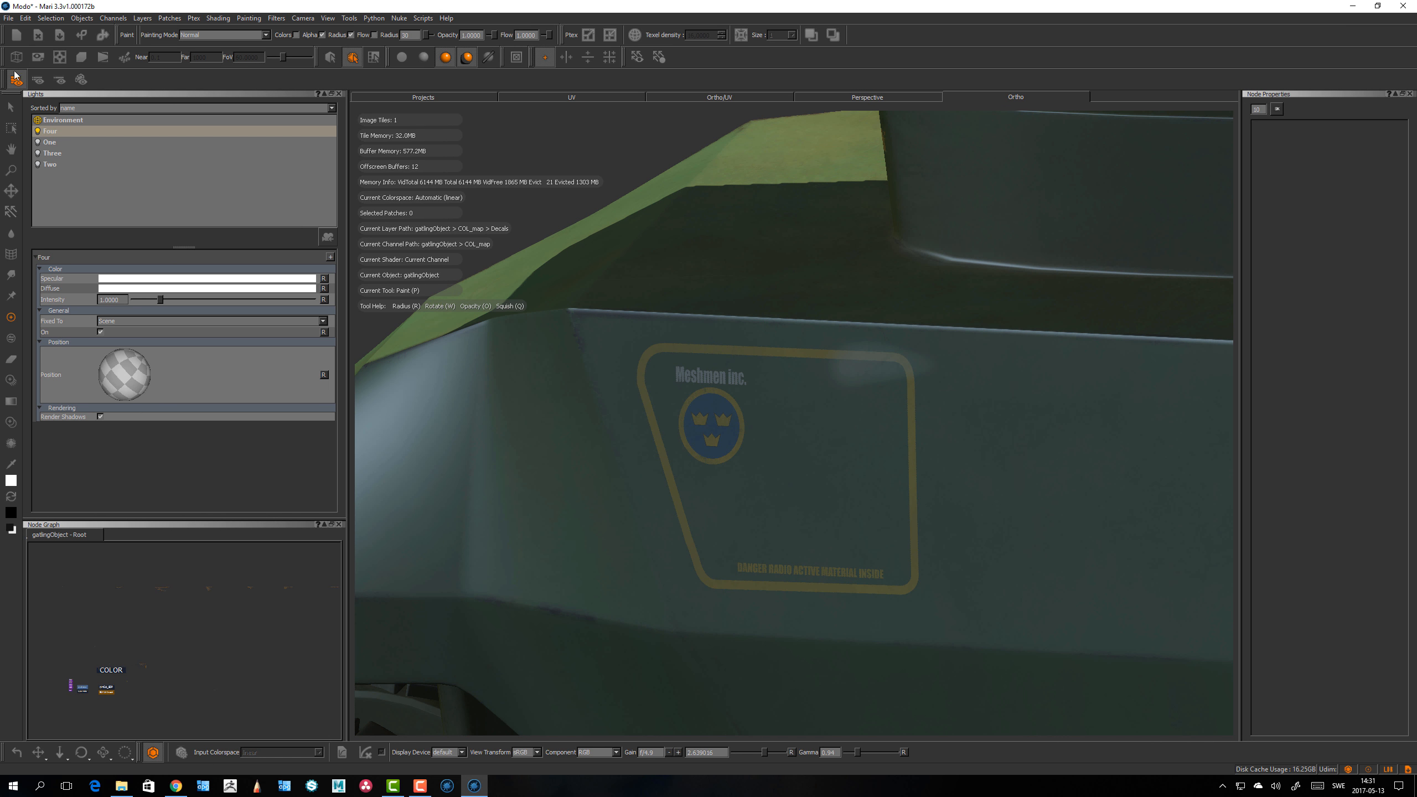
Step: Reopen the GPU preferences, set Virtual Texture Type to Byte, raise the depth slider slightly and apply
{"action": "left_click", "coordinate": [32, 18]}
{"action": "left_click", "coordinate": [50, 58]}
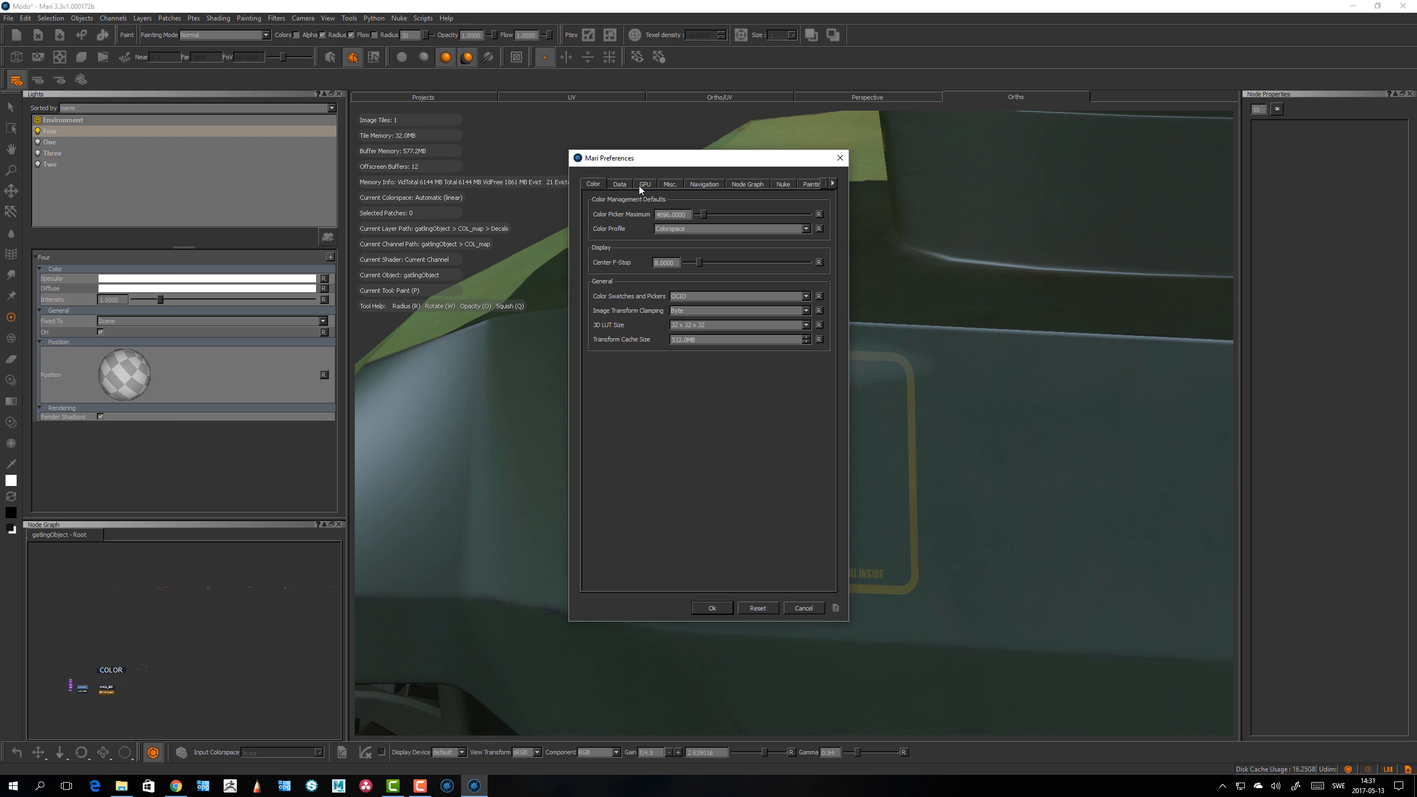
{"action": "left_click", "coordinate": [647, 184]}
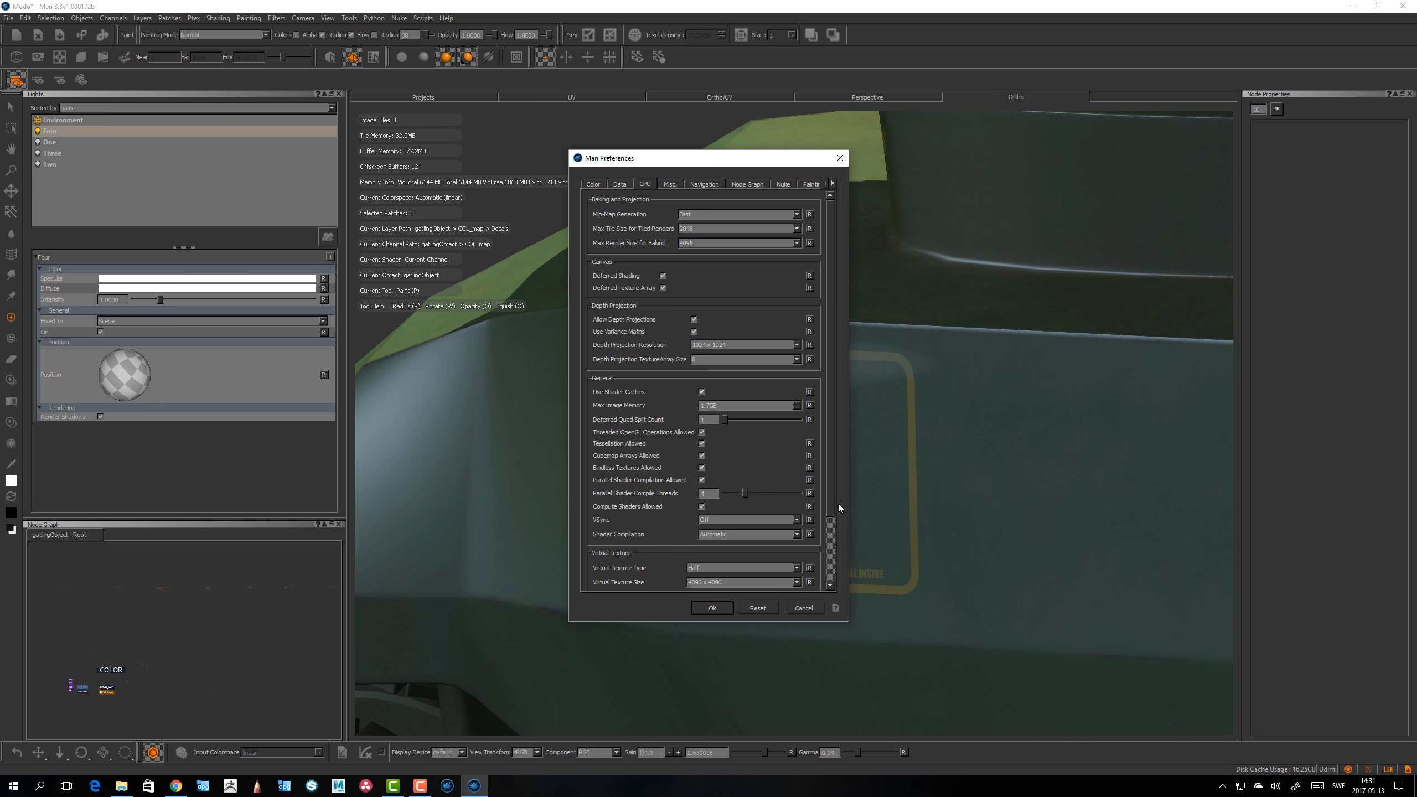
{"action": "scroll", "coordinate": [829, 538], "scroll_direction": "down", "scroll_amount": 3}
{"action": "left_click", "coordinate": [707, 488]}
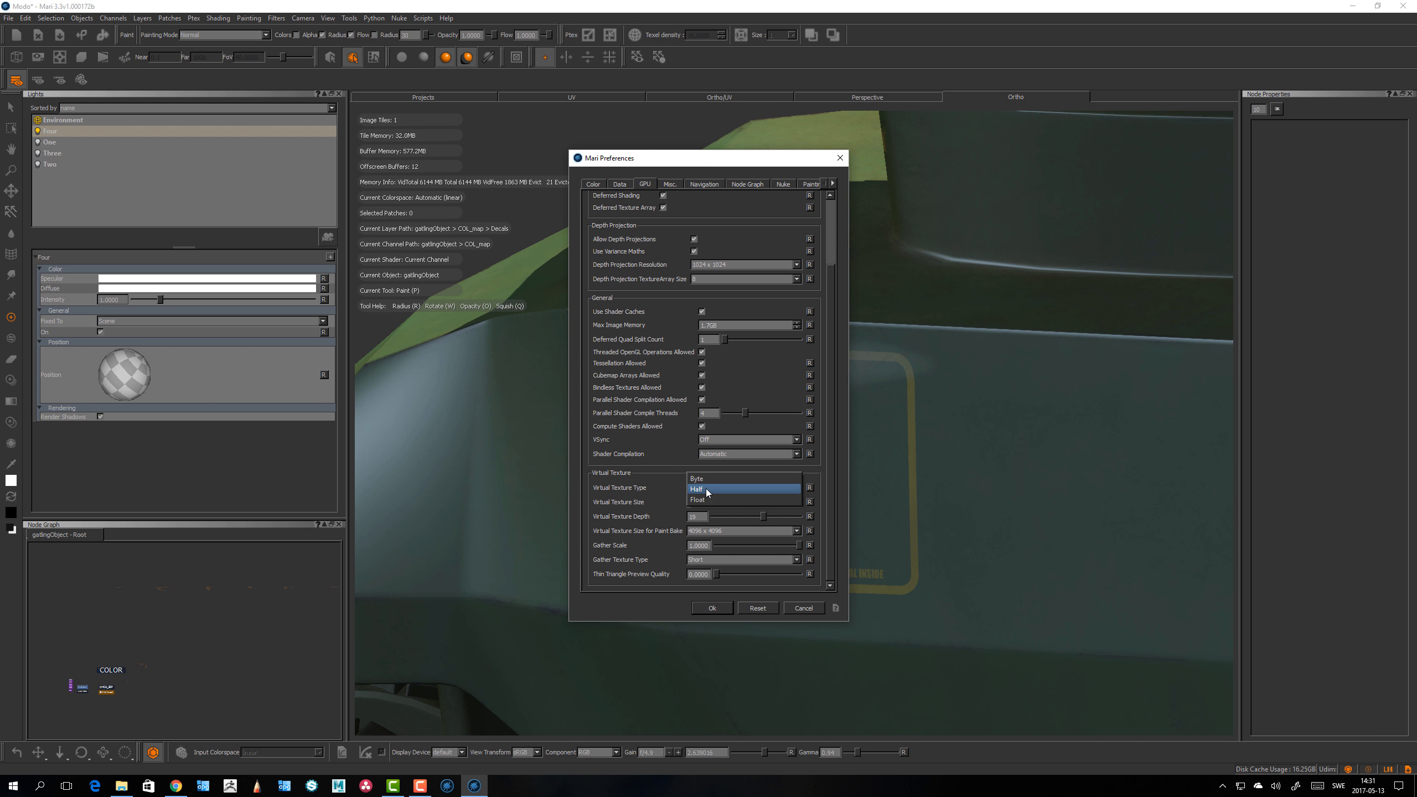
{"action": "left_click", "coordinate": [707, 487]}
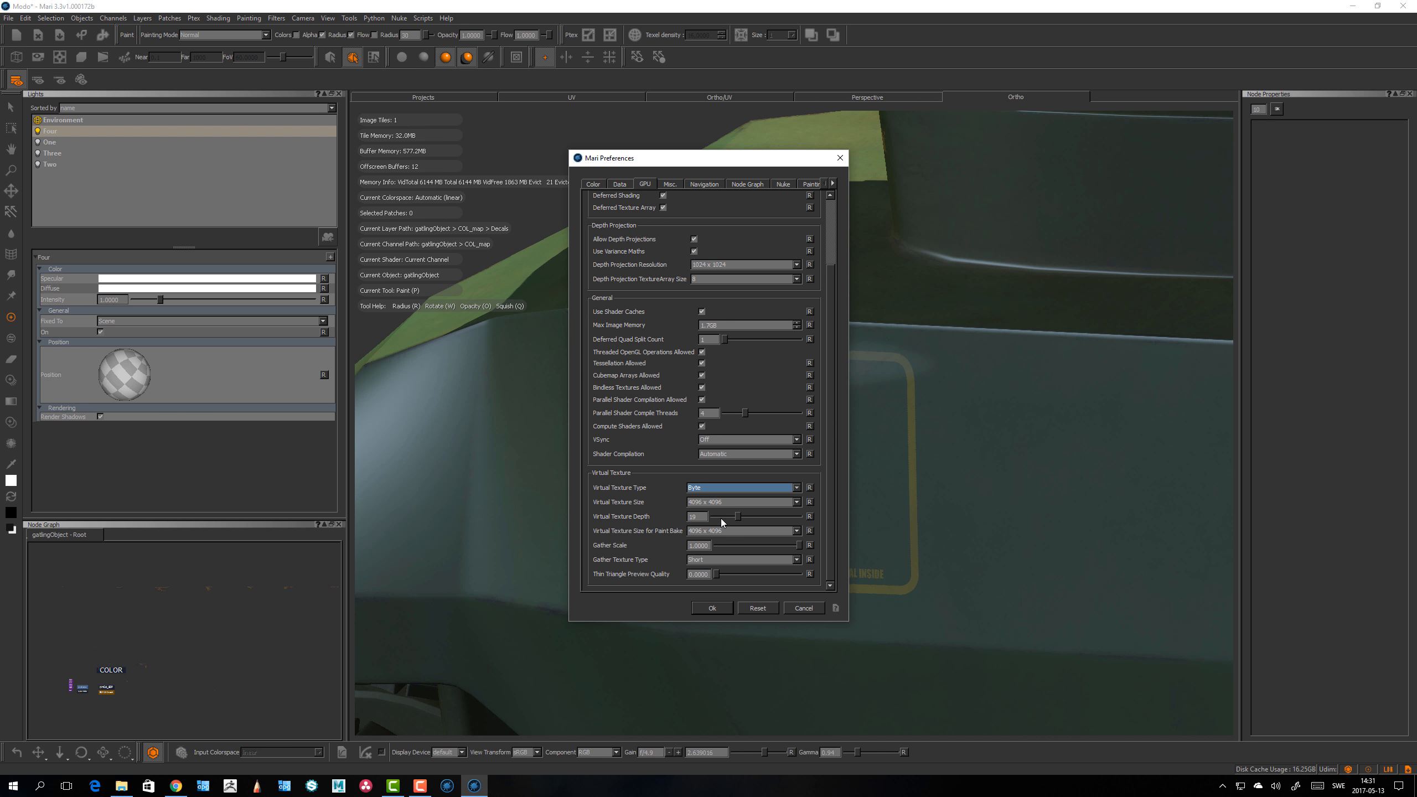
{"action": "left_click_drag", "start_coordinate": [740, 515], "coordinate": [755, 520]}
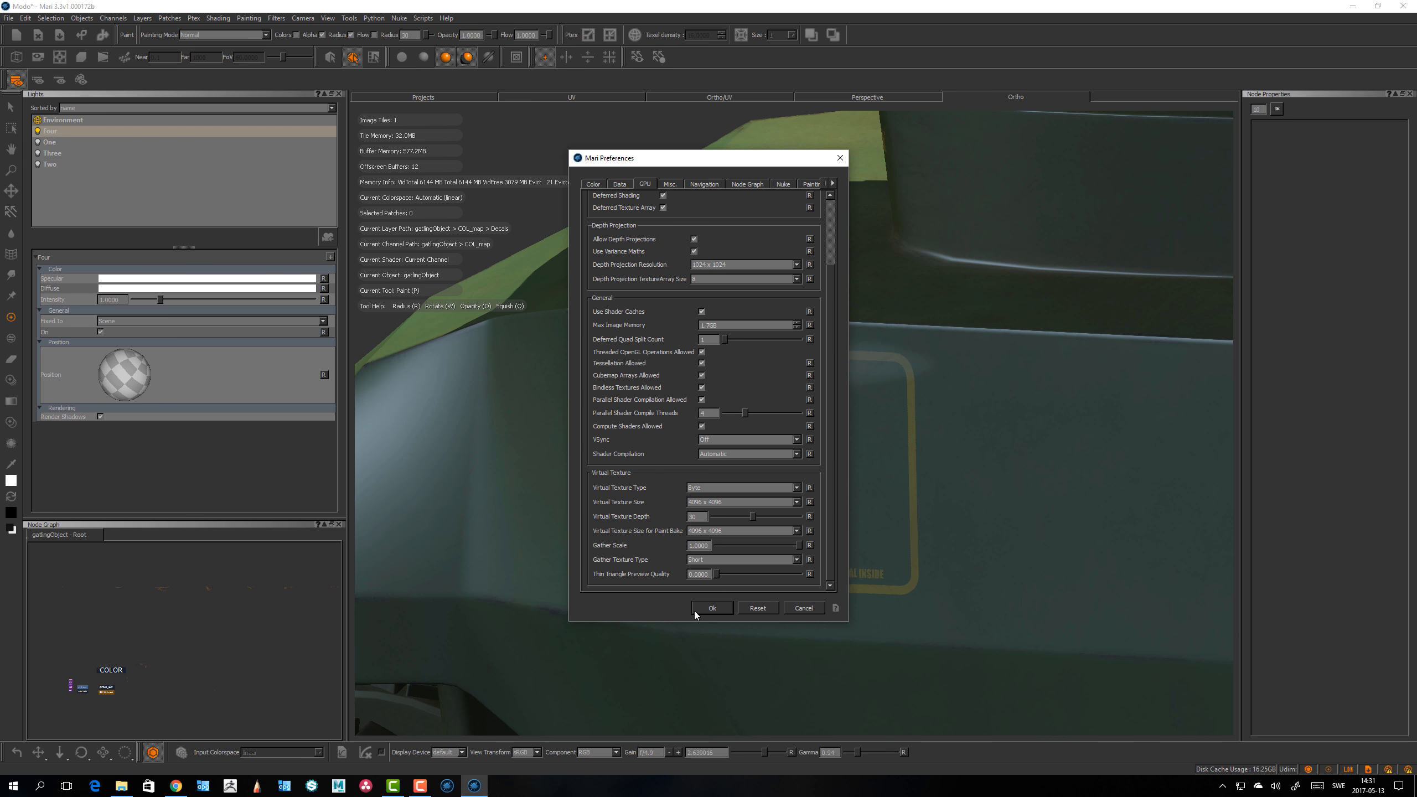
{"action": "left_click", "coordinate": [724, 611]}
Step: Orbit and pan around the side panel to check the decal's rendering
{"action": "right_click_drag", "start_coordinate": [699, 563], "coordinate": [703, 512], "text": "alt"}
{"action": "left_click_drag", "start_coordinate": [704, 511], "coordinate": [727, 465], "text": "alt"}
{"action": "right_click_drag", "start_coordinate": [728, 465], "coordinate": [642, 463], "text": "alt"}
{"action": "mouse_move", "coordinate": [820, 547]}
{"action": "left_mouse_down", "text": "alt"}
{"action": "mouse_move", "coordinate": [860, 561]}
{"action": "mouse_move", "coordinate": [851, 484]}
{"action": "left_mouse_up", "text": "alt"}
{"action": "right_click_drag", "start_coordinate": [911, 433], "coordinate": [853, 505], "text": "alt"}
{"action": "left_click_drag", "start_coordinate": [853, 505], "coordinate": [837, 480], "text": "alt"}
{"action": "mouse_move", "coordinate": [837, 480]}
{"action": "right_mouse_down", "text": "alt"}
{"action": "mouse_move", "coordinate": [916, 427]}
{"action": "mouse_move", "coordinate": [800, 496]}
{"action": "right_mouse_up", "text": "alt"}
Step: Switch to Chrome and read the Mari online help entries for the Virtual Texture preferences
{"action": "key", "text": "alt+Tab"}
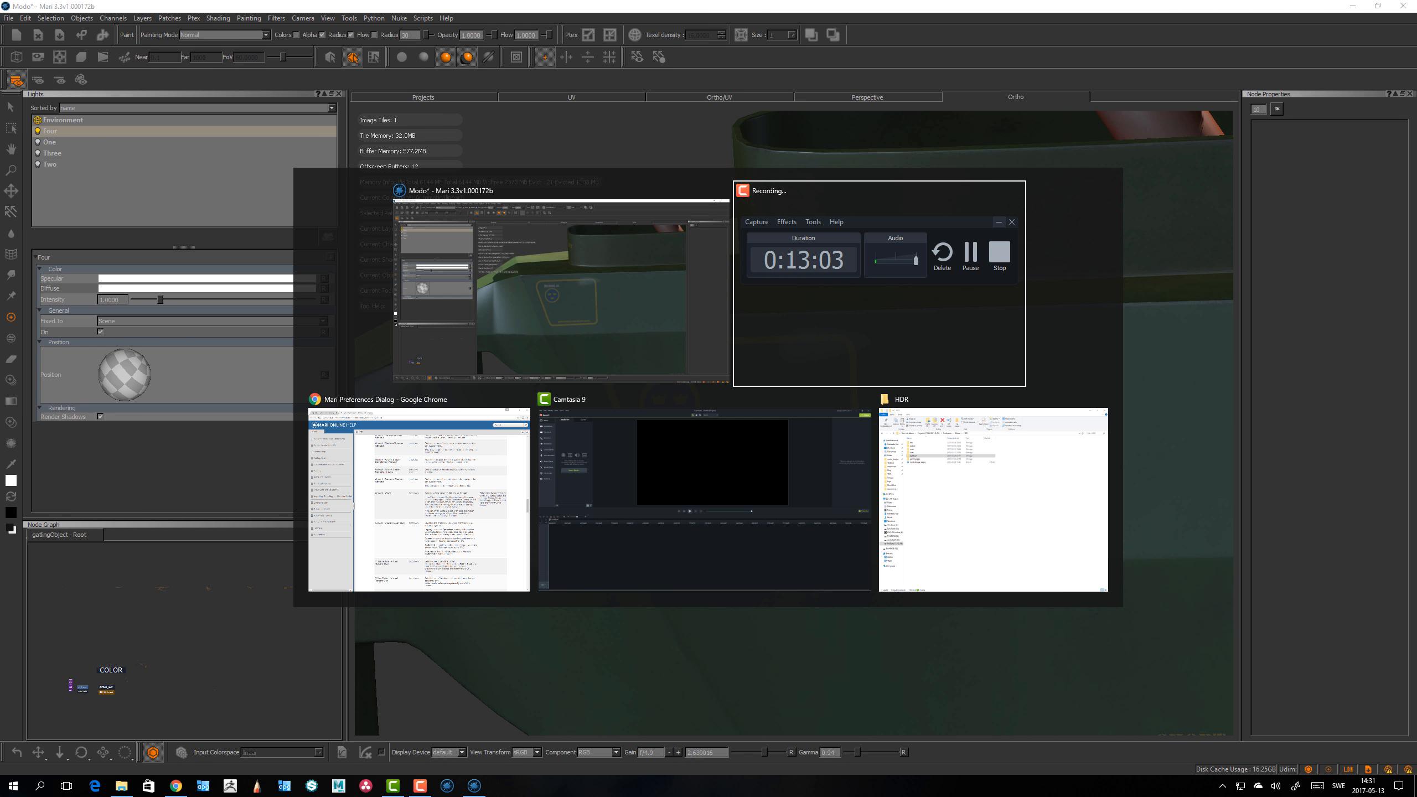
{"action": "key", "text": "alt+Tab"}
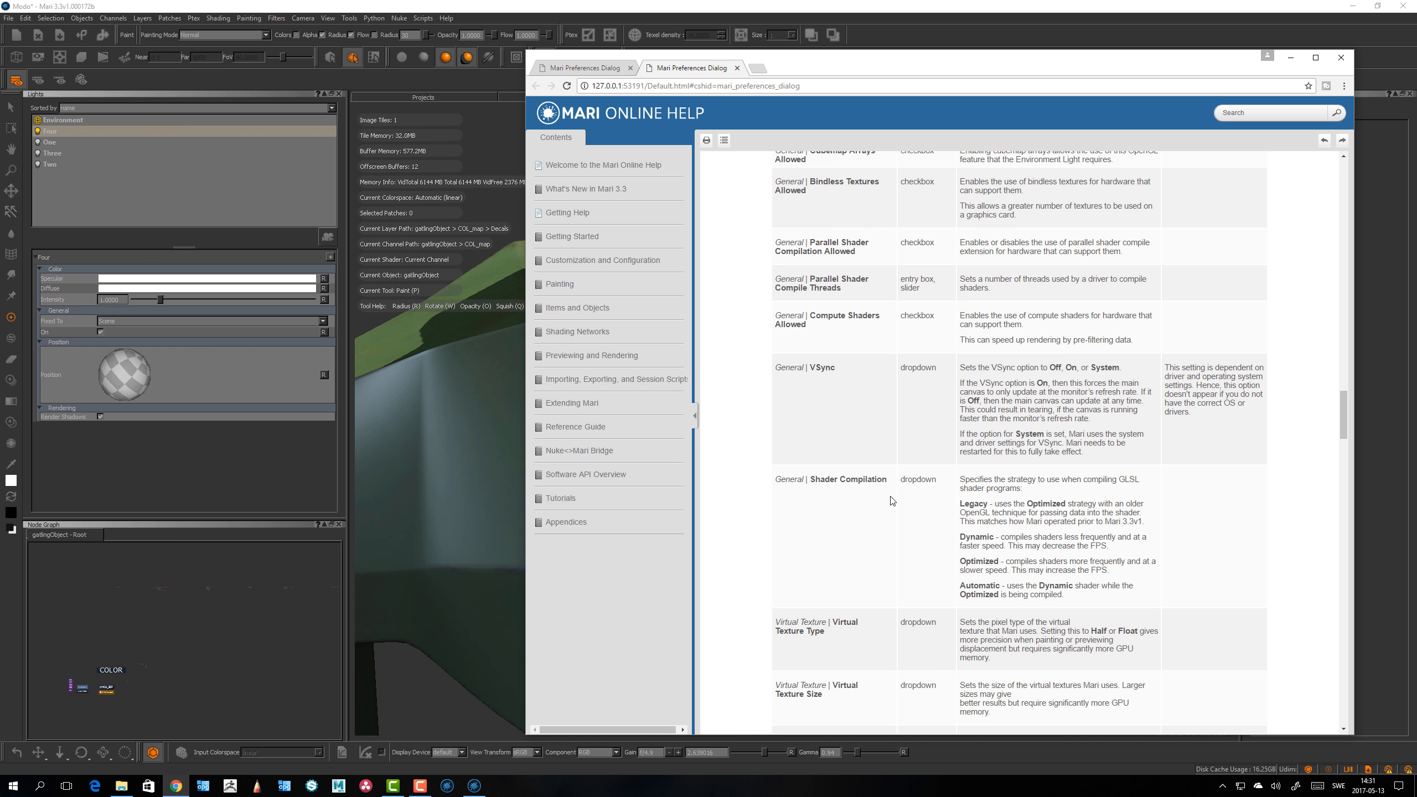
{"action": "scroll", "coordinate": [891, 502], "scroll_direction": "up", "scroll_amount": 1}
{"action": "scroll", "coordinate": [892, 501], "scroll_direction": "down", "scroll_amount": 3}
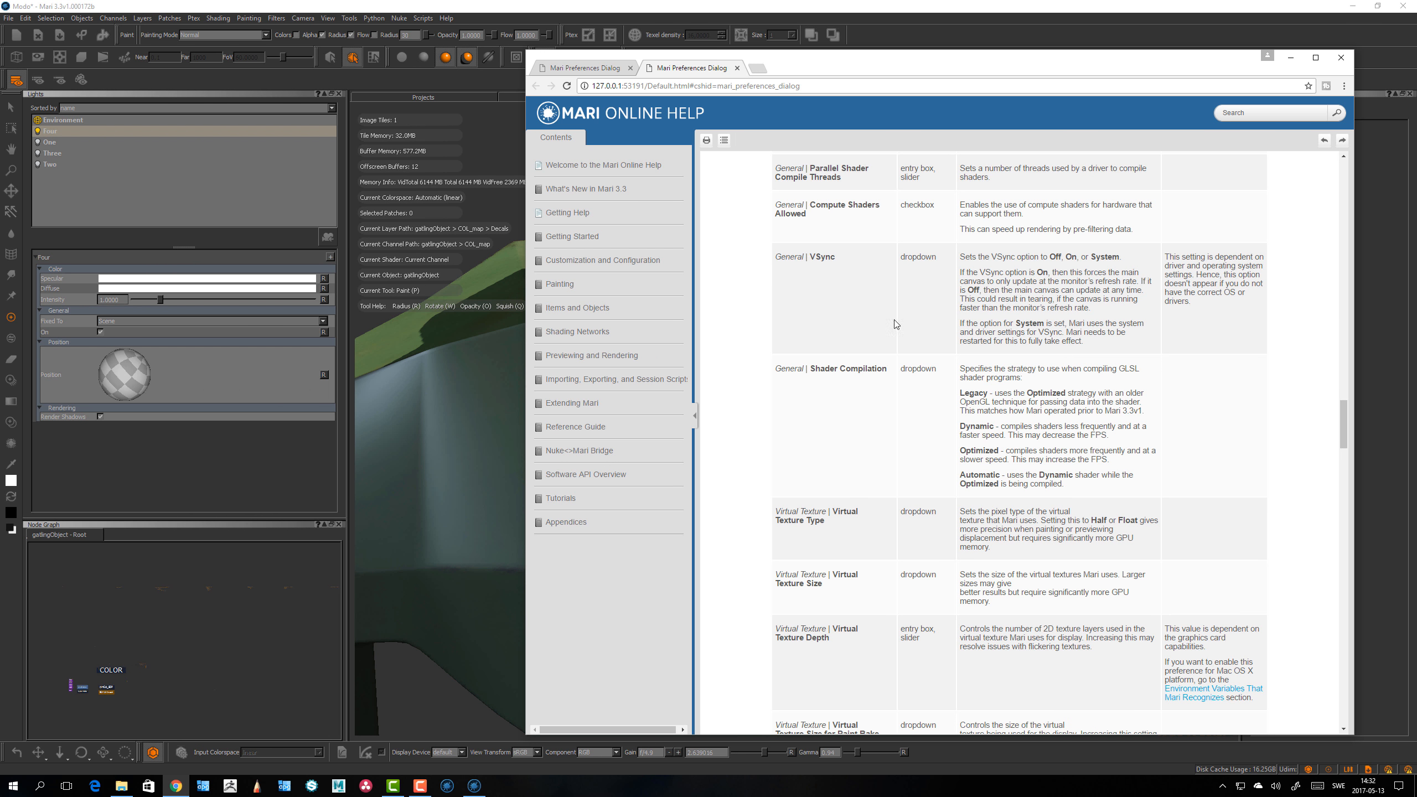
{"action": "left_click", "coordinate": [601, 4]}
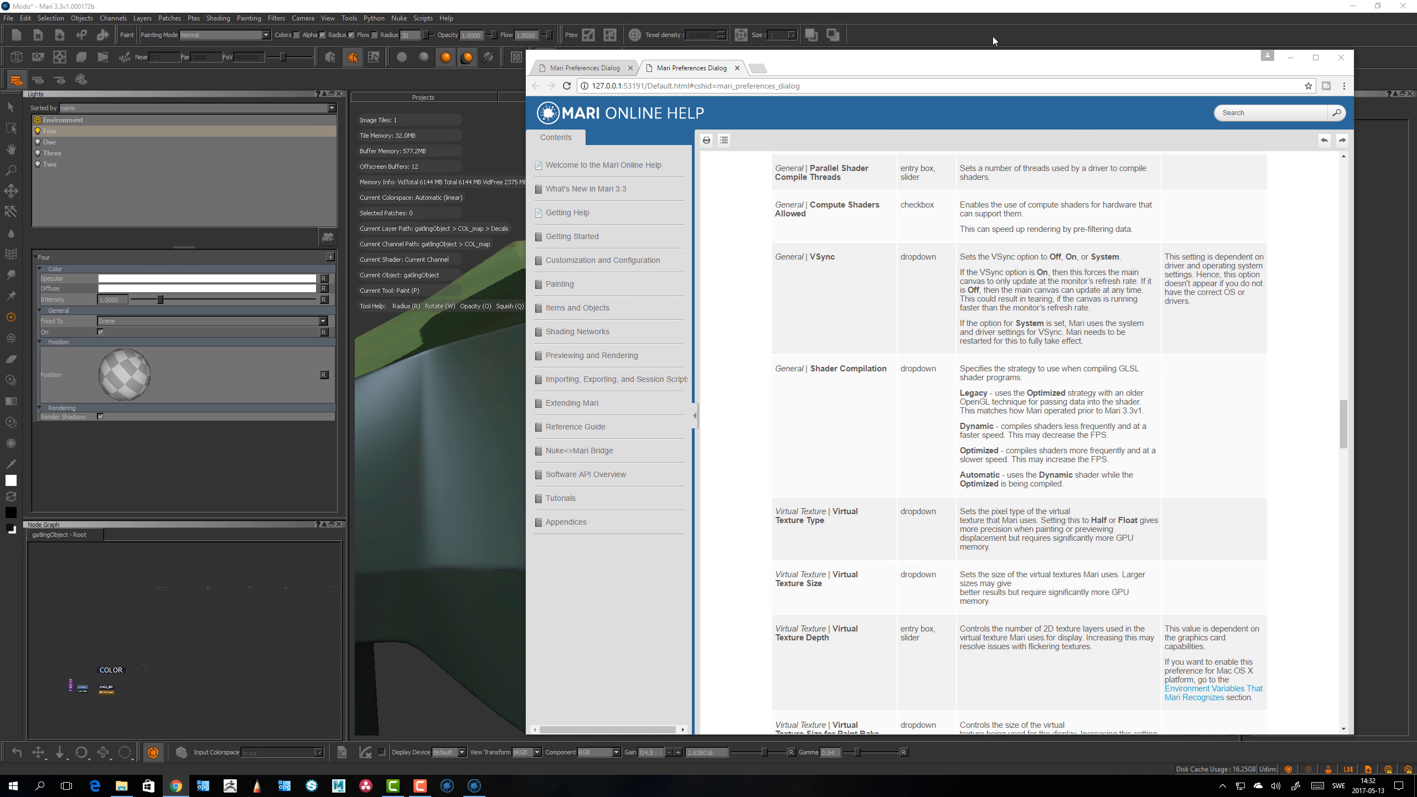
Step: Return to Mari and in the GPU preferences set Virtual Texture Size to 2048 x 2048 and Type to Half, nudge the depth up, and apply
{"action": "left_click", "coordinate": [468, 212]}
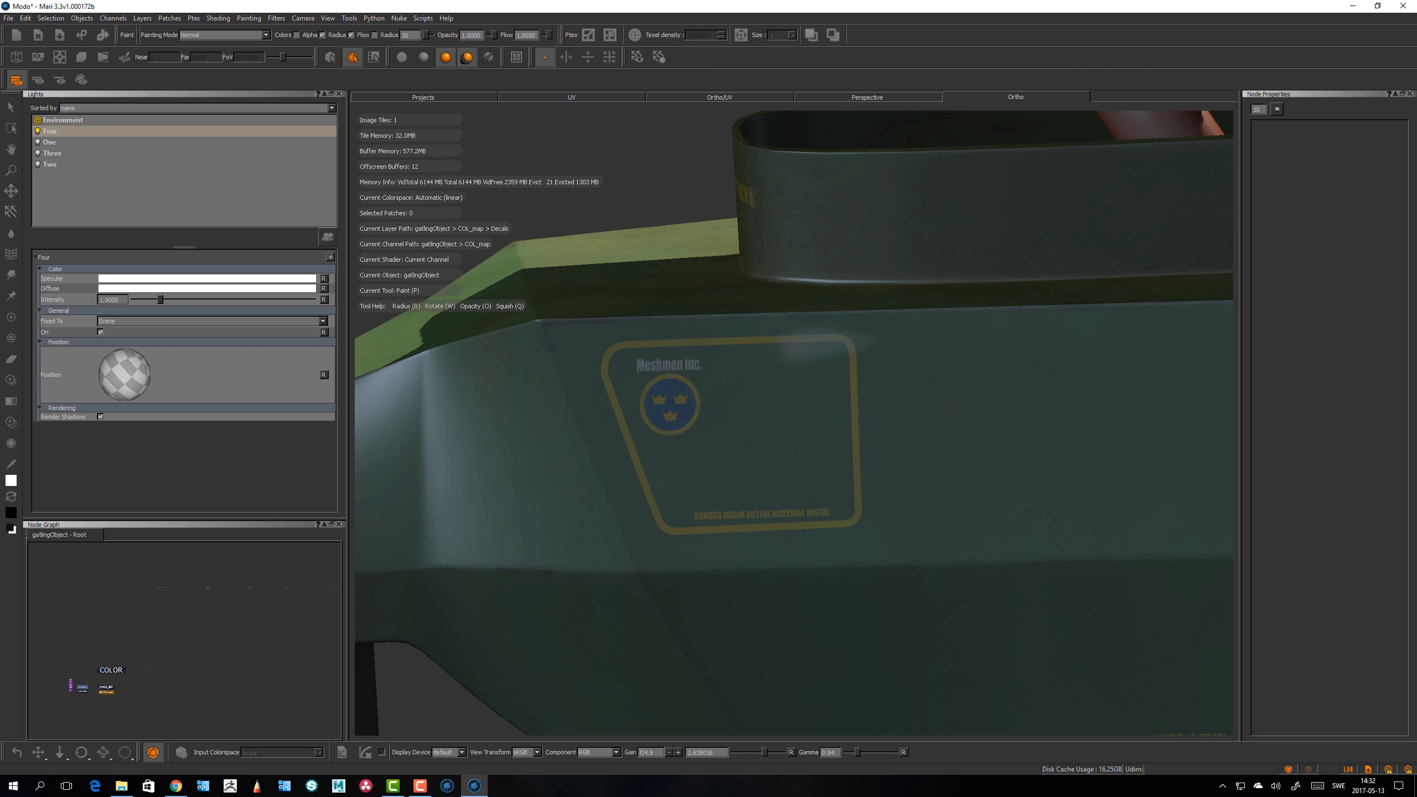
{"action": "left_click_drag", "start_coordinate": [468, 168], "coordinate": [406, 151], "text": "alt"}
{"action": "left_click_drag", "start_coordinate": [575, 221], "coordinate": [549, 225], "text": "alt"}
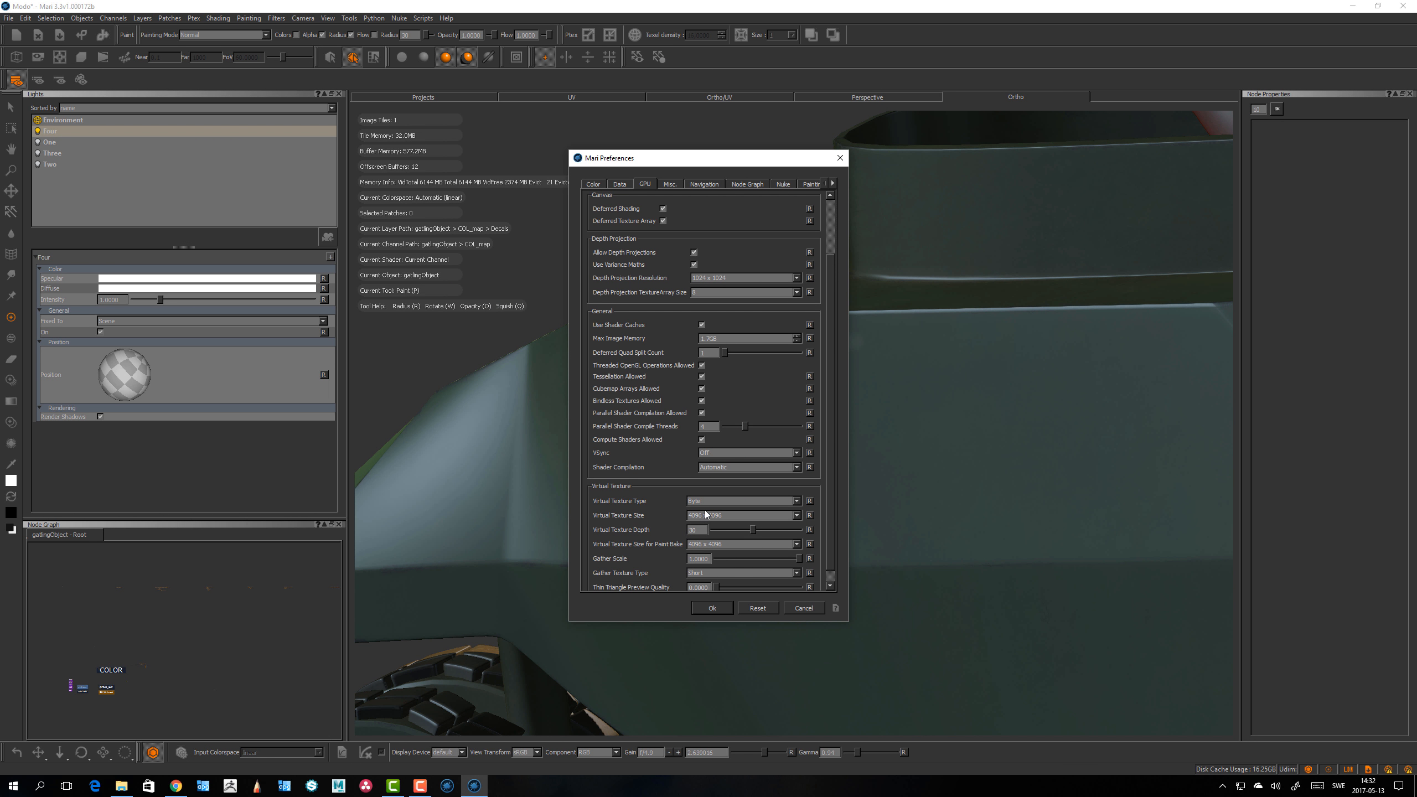
{"action": "left_click", "coordinate": [707, 514]}
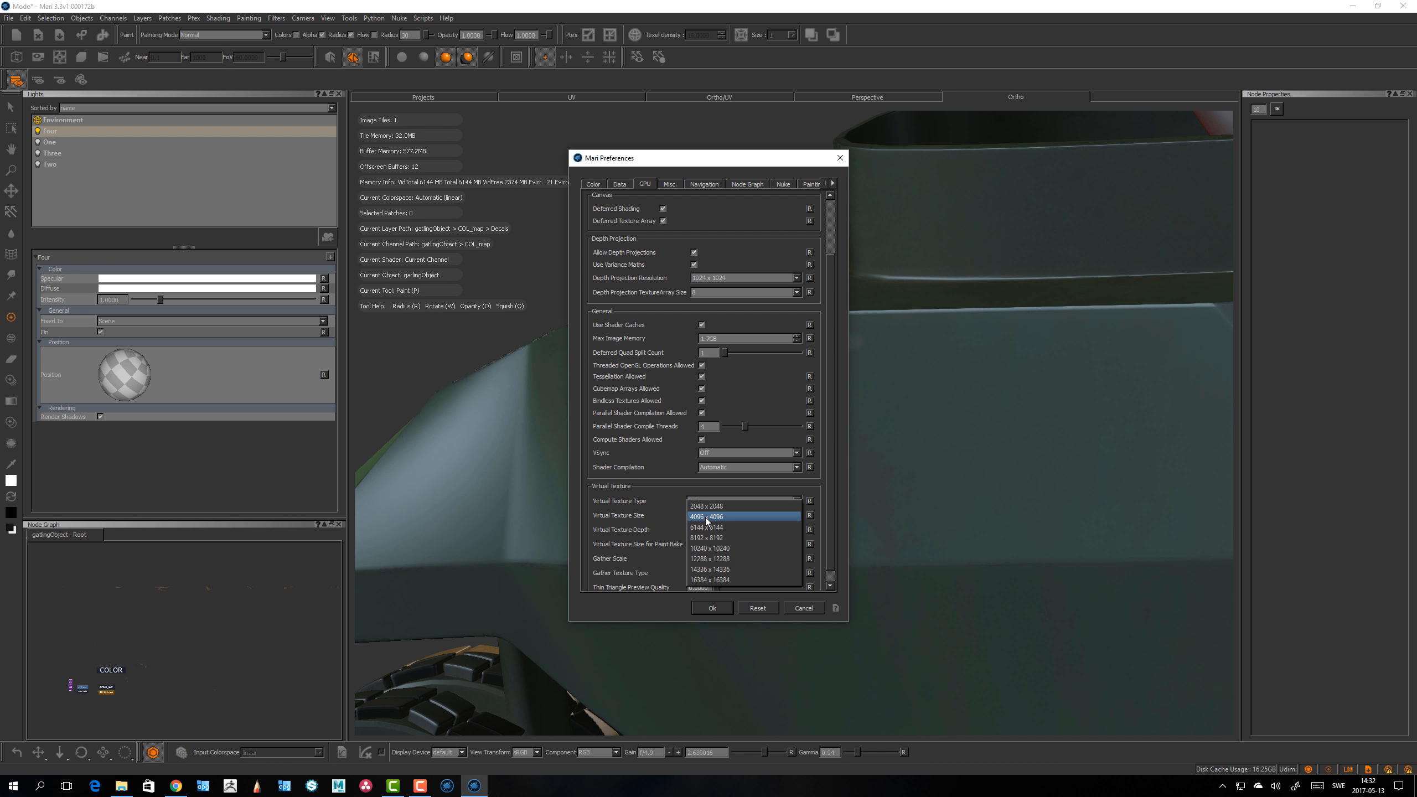
{"action": "left_click", "coordinate": [706, 509]}
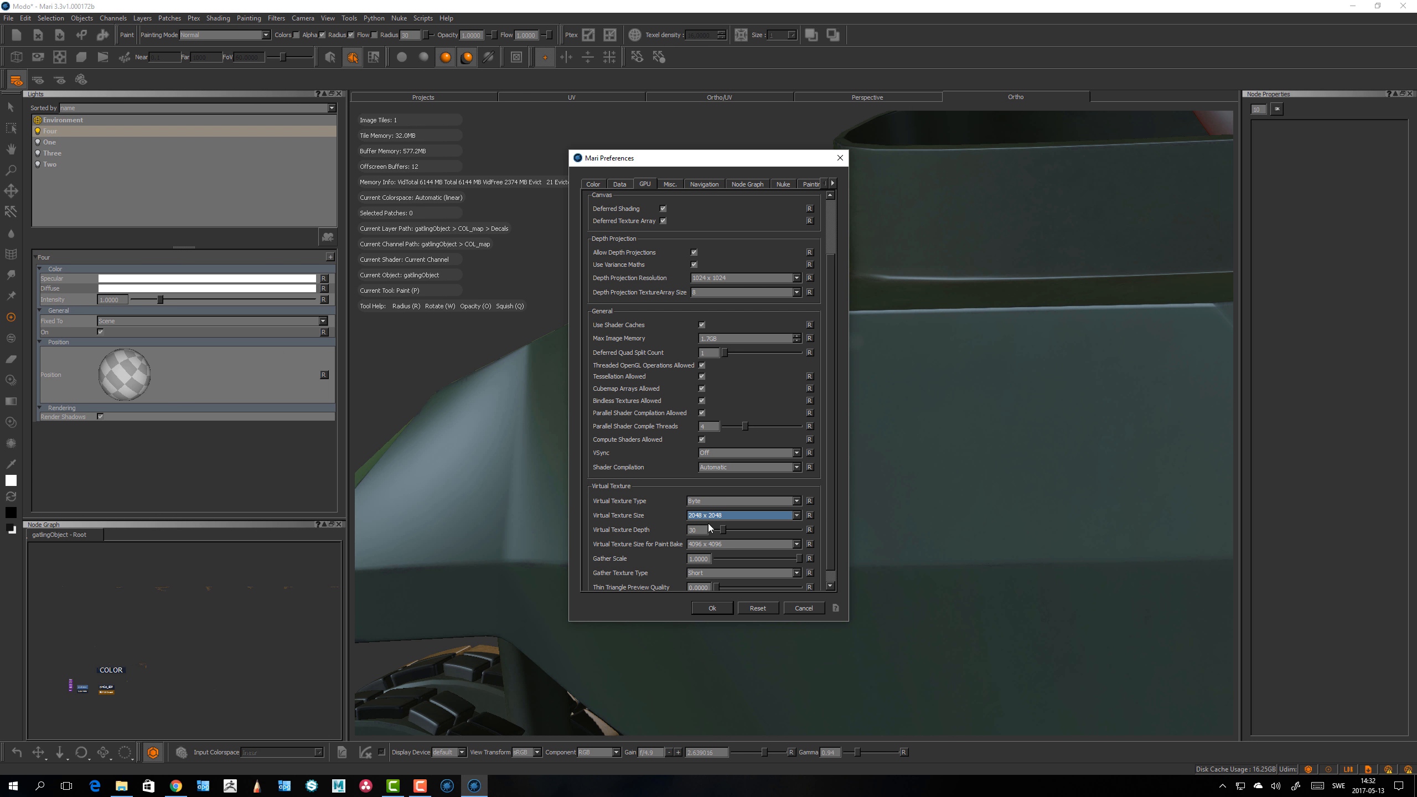
{"action": "left_click", "coordinate": [709, 503]}
{"action": "left_click", "coordinate": [704, 513]}
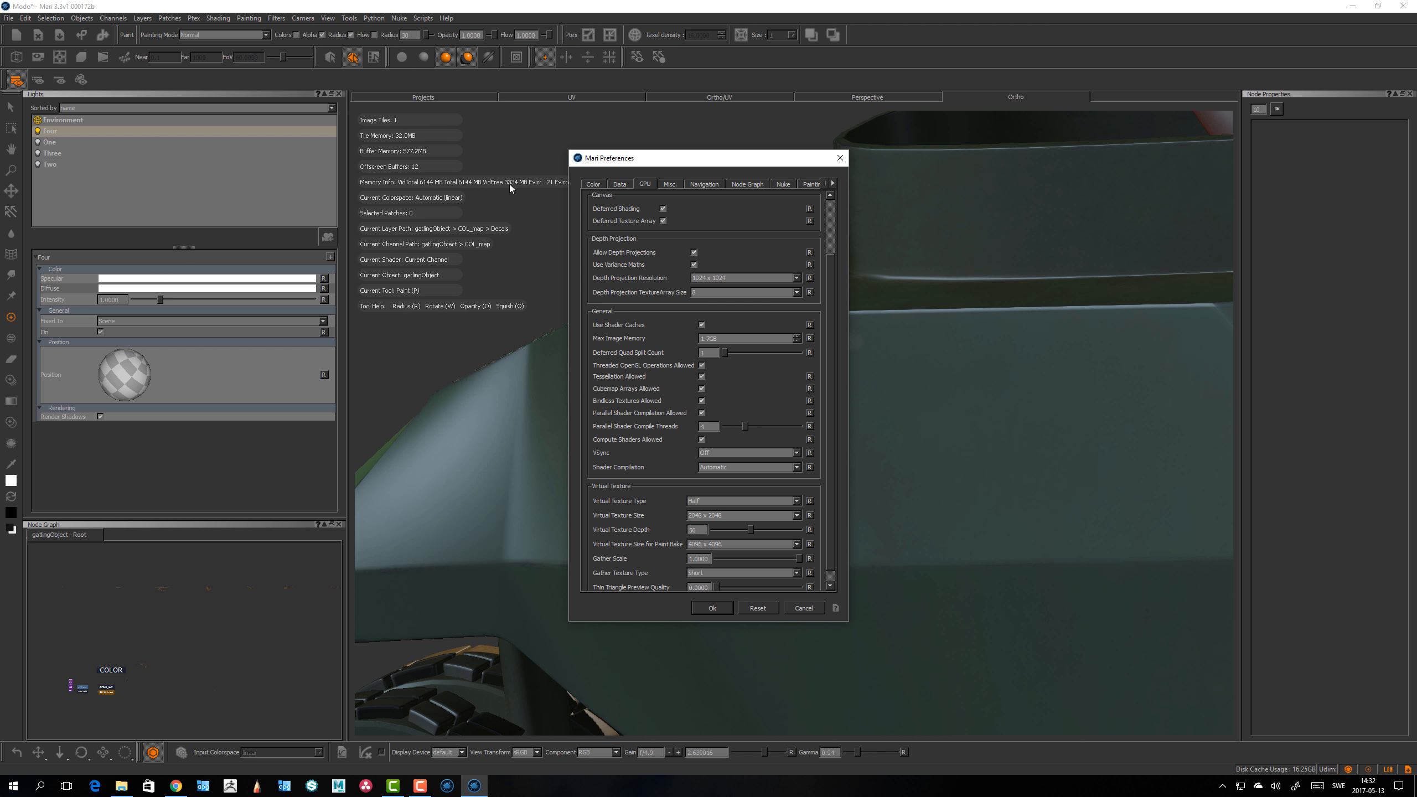
{"action": "left_click_drag", "start_coordinate": [751, 530], "coordinate": [758, 529]}
{"action": "left_click", "coordinate": [712, 608]}
Step: Orbit, pan and zoom around the vehicle to examine how the side-panel decal renders
{"action": "mouse_move", "coordinate": [896, 592]}
{"action": "right_mouse_down", "text": "alt"}
{"action": "mouse_move", "coordinate": [844, 588]}
{"action": "mouse_move", "coordinate": [853, 601]}
{"action": "right_mouse_up", "text": "alt"}
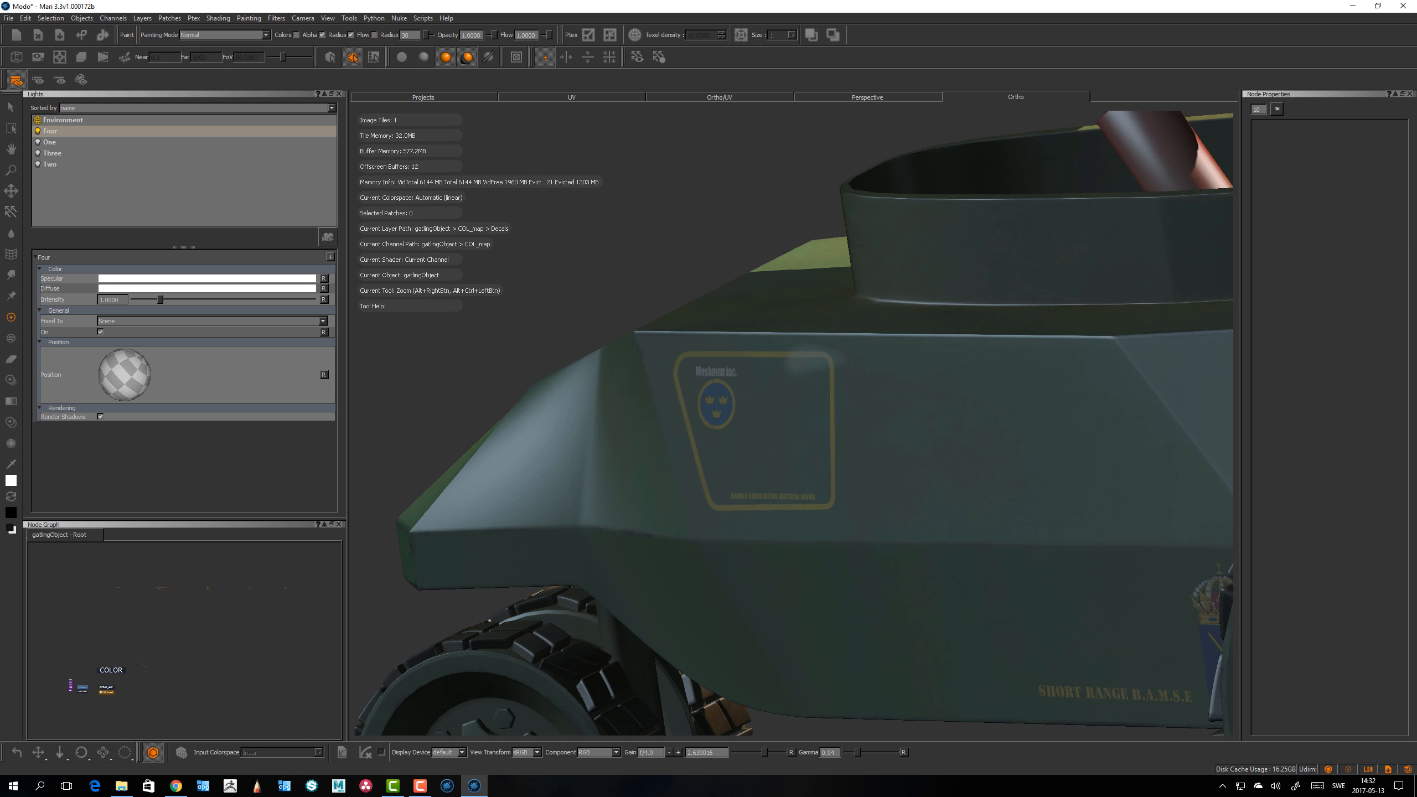
{"action": "middle_click_drag", "start_coordinate": [853, 602], "coordinate": [837, 530], "text": "alt"}
{"action": "right_click_drag", "start_coordinate": [570, 384], "coordinate": [842, 678], "text": "alt"}
{"action": "mouse_move", "coordinate": [851, 615]}
{"action": "left_mouse_down", "text": "alt"}
{"action": "mouse_move", "coordinate": [898, 624]}
{"action": "mouse_move", "coordinate": [860, 626]}
{"action": "left_mouse_up", "text": "alt"}
{"action": "right_click_drag", "start_coordinate": [861, 626], "coordinate": [790, 538], "text": "alt"}
{"action": "left_click_drag", "start_coordinate": [791, 538], "coordinate": [832, 501], "text": "alt"}
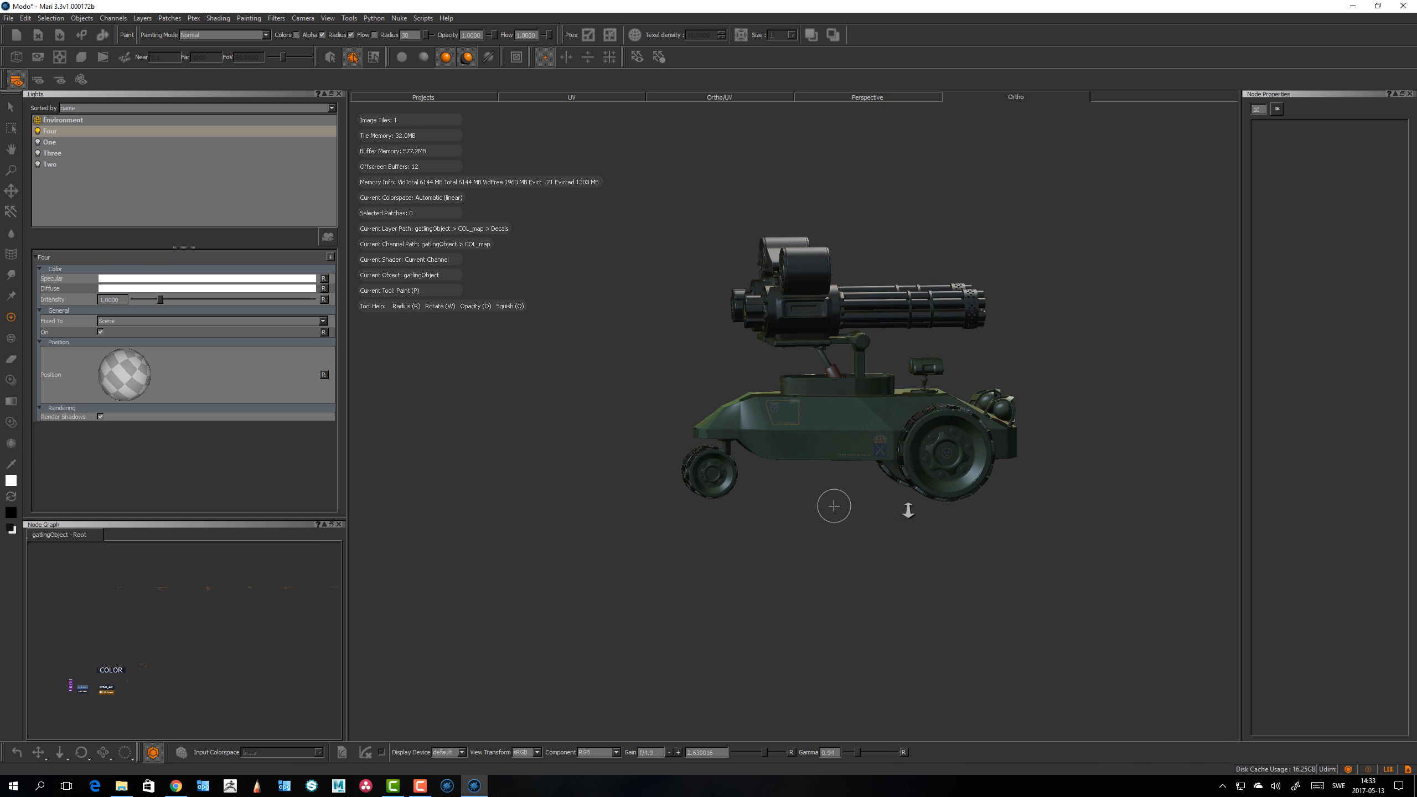
{"action": "right_click_drag", "start_coordinate": [832, 501], "coordinate": [1275, 573], "text": "alt"}
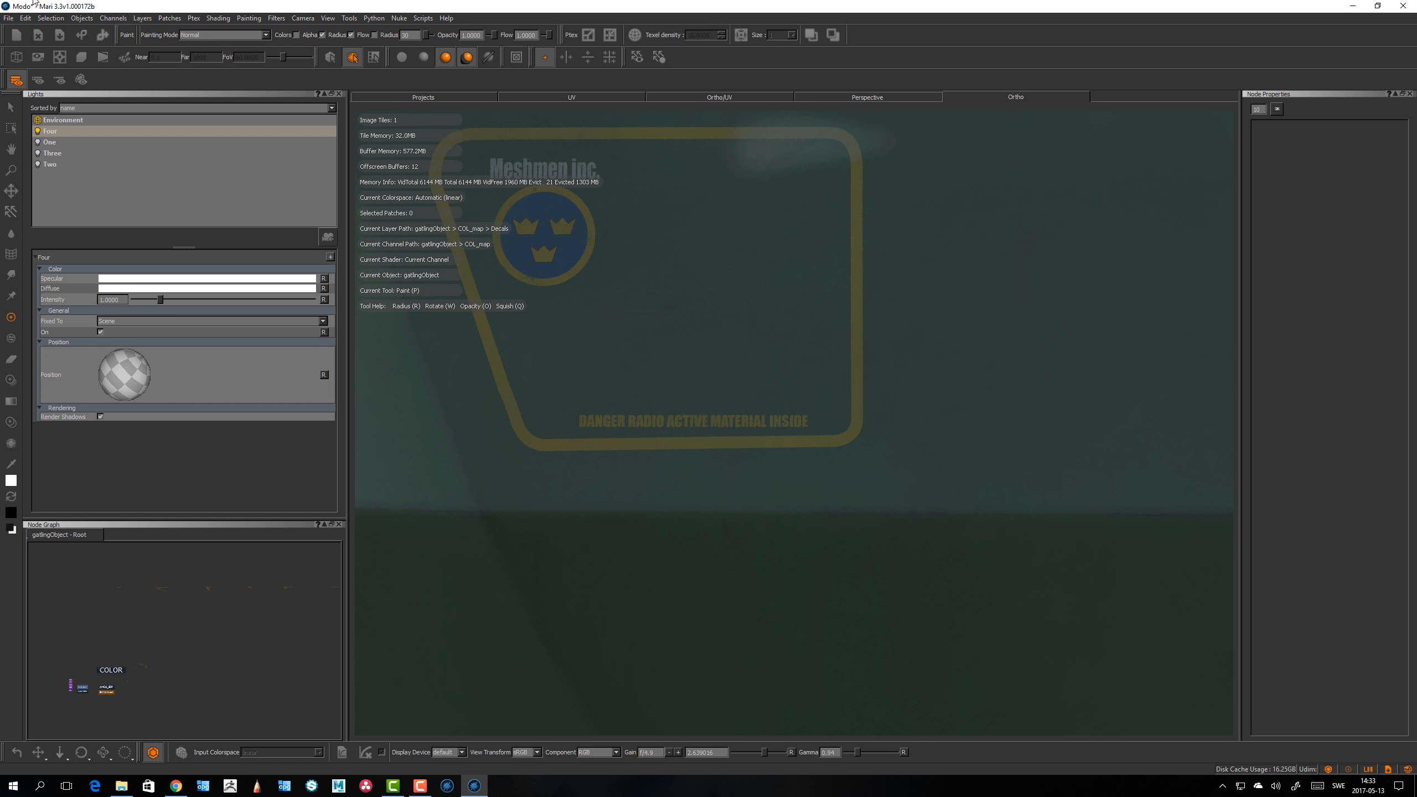
{"action": "right_click_drag", "start_coordinate": [739, 352], "coordinate": [482, 284], "text": "alt"}
{"action": "mouse_move", "coordinate": [482, 283]}
{"action": "left_mouse_down", "text": "alt"}
{"action": "mouse_move", "coordinate": [519, 335]}
{"action": "mouse_move", "coordinate": [591, 328]}
{"action": "left_mouse_up", "text": "alt"}
Step: Reopen the GPU preferences, switch Virtual Texture Type back to Byte, raise the depth slider a little and apply
{"action": "left_click", "coordinate": [26, 17]}
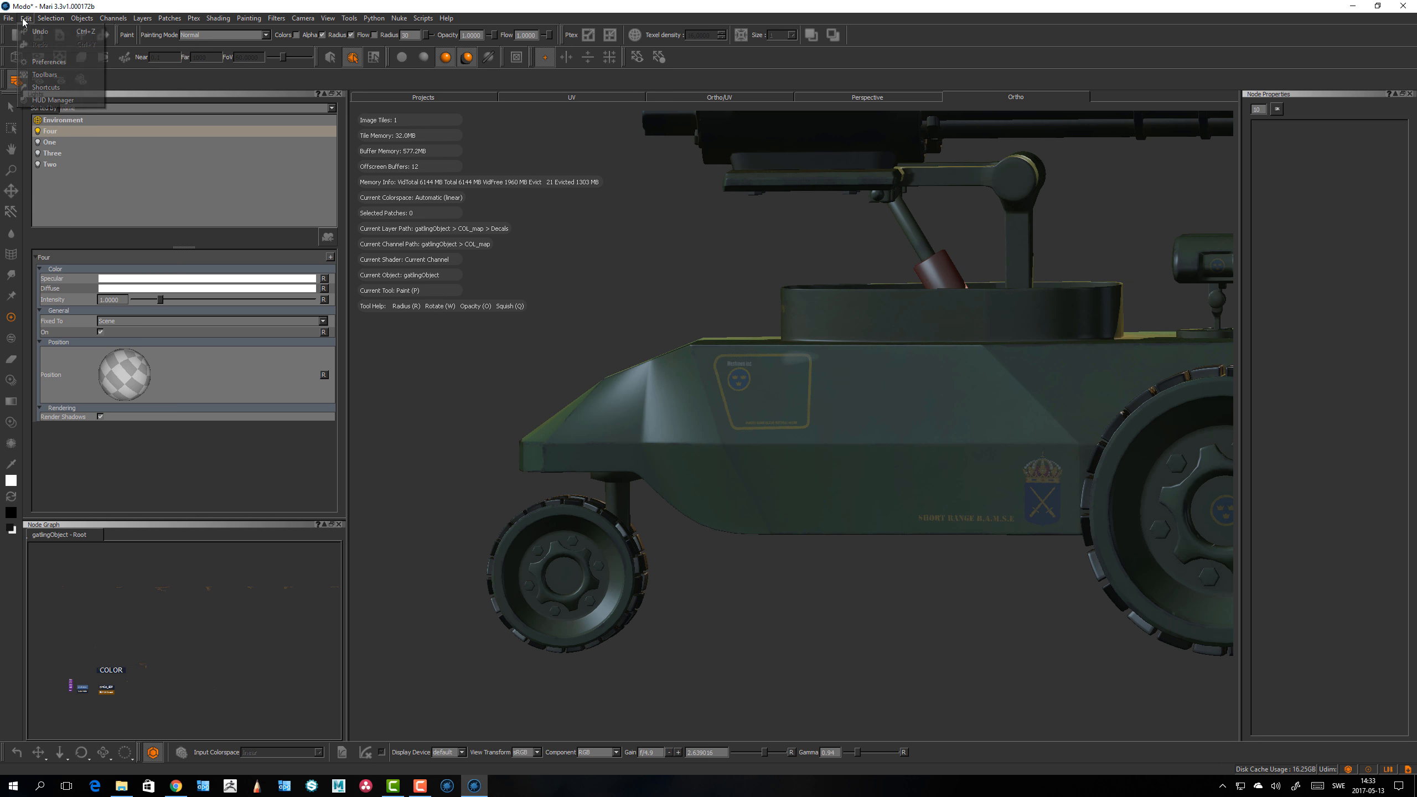
{"action": "left_click", "coordinate": [75, 74]}
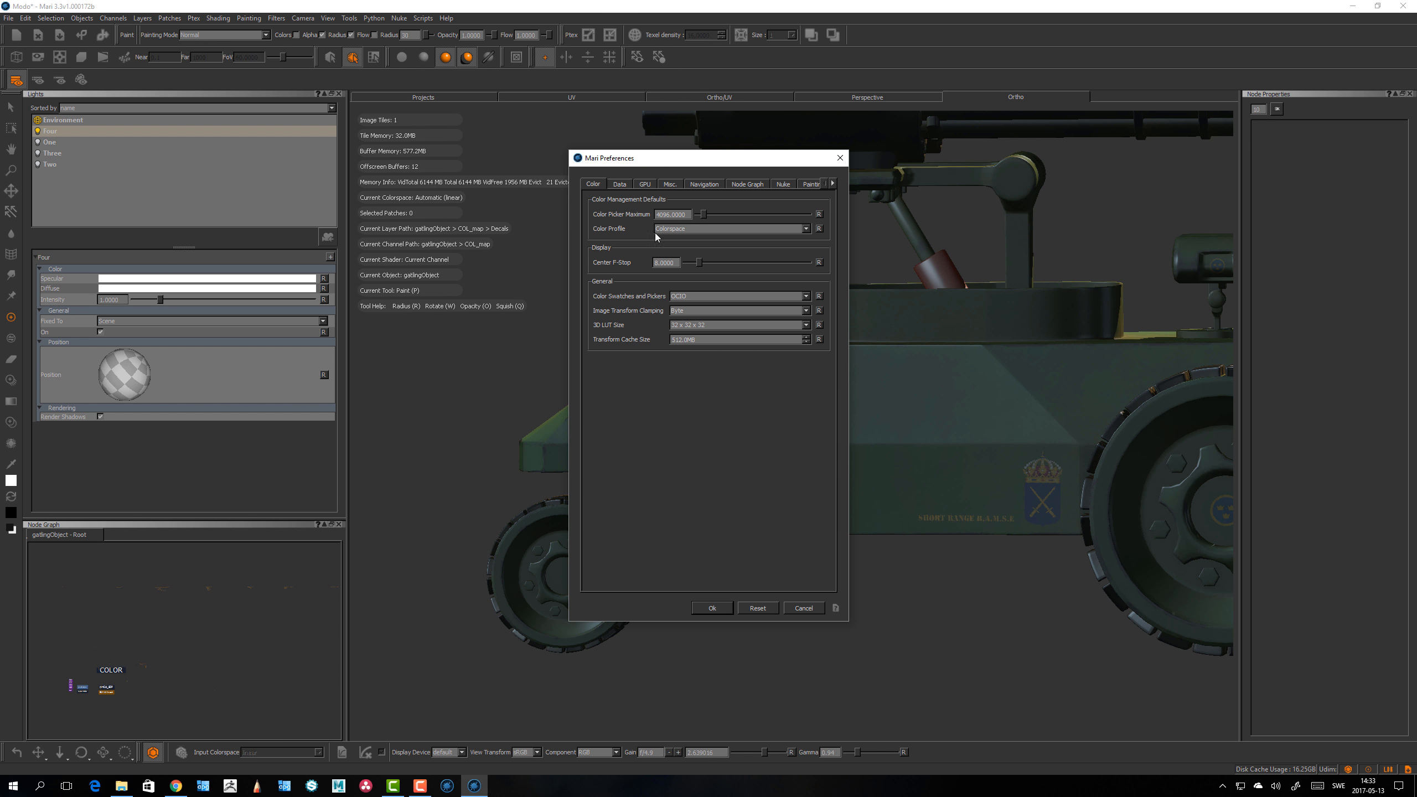
{"action": "left_click", "coordinate": [645, 184]}
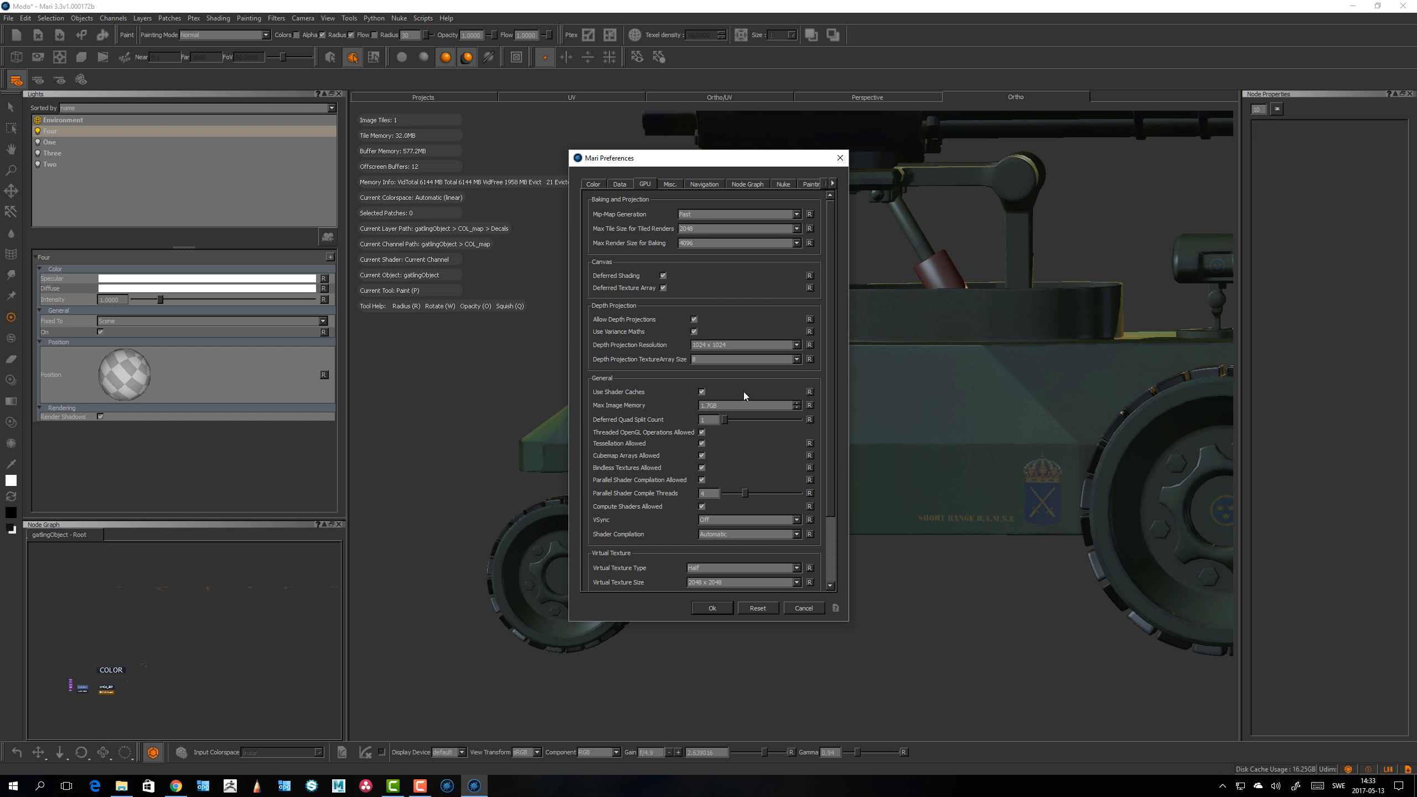
{"action": "left_click", "coordinate": [720, 569]}
{"action": "left_click", "coordinate": [710, 571]}
{"action": "scroll", "coordinate": [831, 543], "scroll_direction": "down", "scroll_amount": 3}
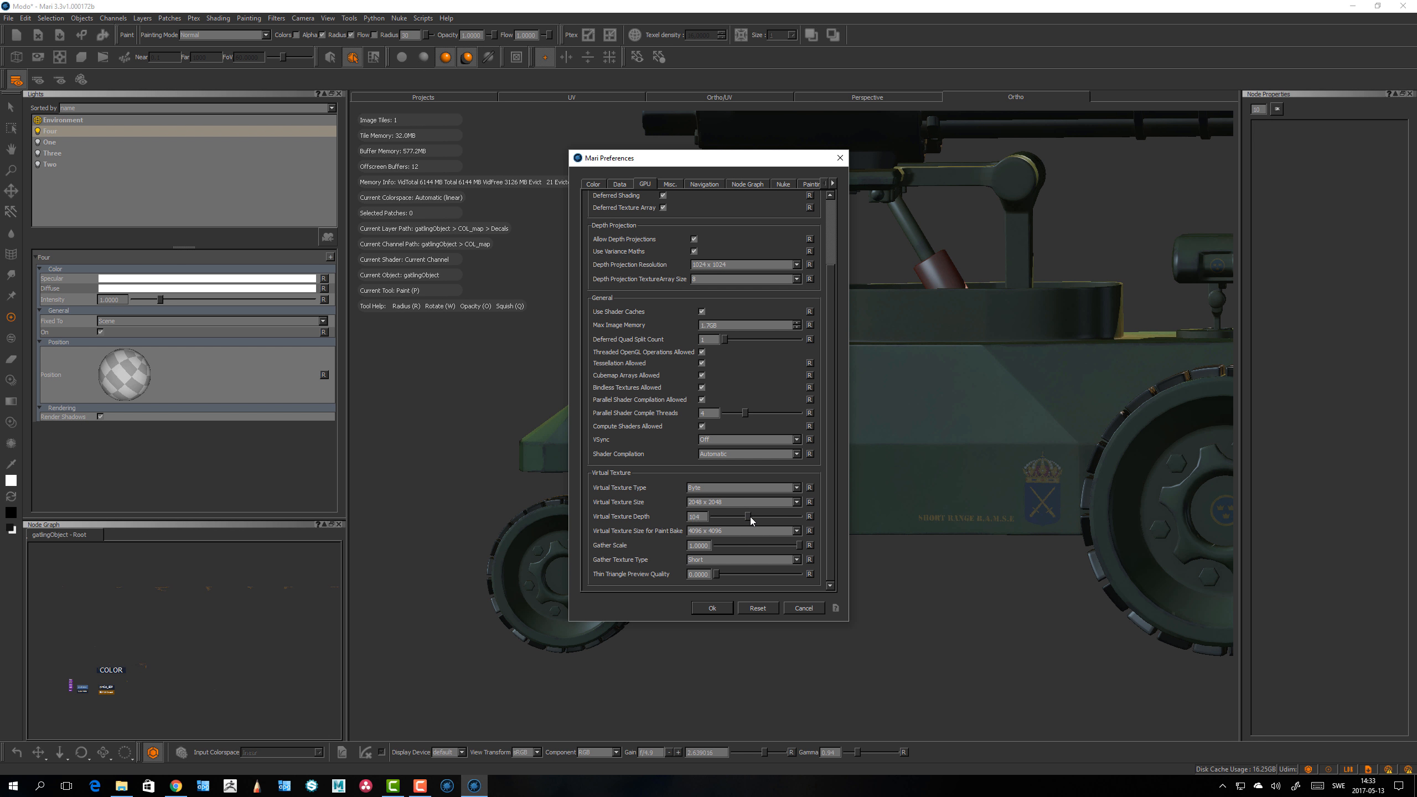
{"action": "left_click_drag", "start_coordinate": [760, 518], "coordinate": [766, 518]}
{"action": "left_click", "coordinate": [719, 607]}
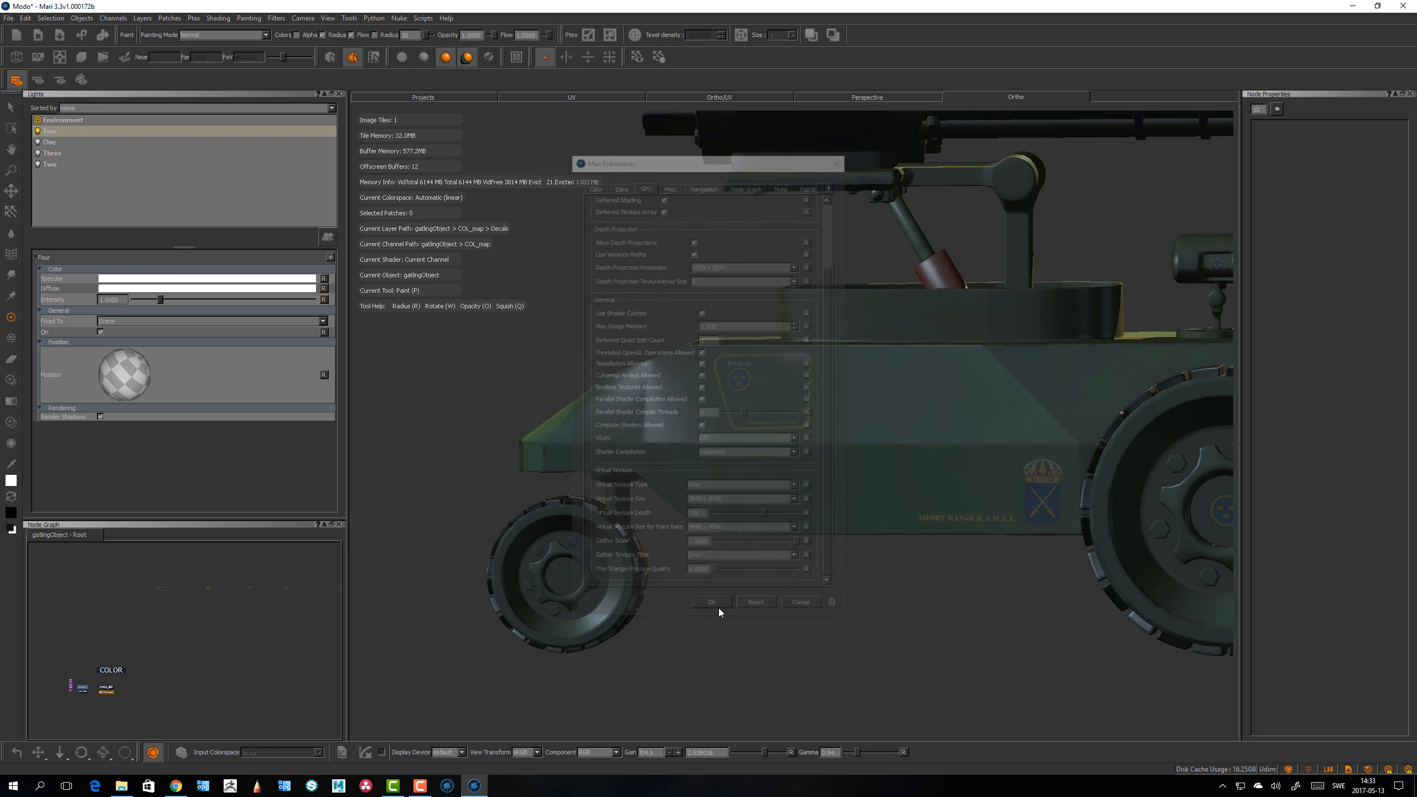
Step: Orbit and pan around the side panel to examine the decal's rendering quality
{"action": "left_click_drag", "start_coordinate": [835, 601], "coordinate": [719, 592], "text": "alt"}
{"action": "right_click_drag", "start_coordinate": [719, 592], "coordinate": [626, 542], "text": "alt"}
{"action": "left_click_drag", "start_coordinate": [658, 545], "coordinate": [915, 559], "text": "alt"}
{"action": "right_click_drag", "start_coordinate": [916, 559], "coordinate": [1256, 578], "text": "alt"}
{"action": "left_click_drag", "start_coordinate": [1116, 558], "coordinate": [811, 531], "text": "alt"}
{"action": "right_click_drag", "start_coordinate": [960, 533], "coordinate": [855, 521], "text": "alt"}
{"action": "left_click_drag", "start_coordinate": [970, 549], "coordinate": [804, 517], "text": "alt"}
{"action": "middle_click_drag", "start_coordinate": [748, 484], "coordinate": [767, 535], "text": "alt"}
{"action": "left_click_drag", "start_coordinate": [701, 545], "coordinate": [775, 550], "text": "alt"}
{"action": "right_click_drag", "start_coordinate": [775, 550], "coordinate": [848, 558], "text": "alt"}
{"action": "middle_click_drag", "start_coordinate": [809, 550], "coordinate": [818, 505], "text": "alt"}
{"action": "right_click_drag", "start_coordinate": [818, 505], "coordinate": [391, 439], "text": "alt"}
{"action": "left_click_drag", "start_coordinate": [792, 435], "coordinate": [881, 413], "text": "alt"}
{"action": "right_click_drag", "start_coordinate": [826, 413], "coordinate": [1049, 435], "text": "alt"}
{"action": "middle_click_drag", "start_coordinate": [982, 402], "coordinate": [826, 502], "text": "alt"}
{"action": "left_click_drag", "start_coordinate": [848, 458], "coordinate": [816, 459], "text": "alt"}
{"action": "right_click_drag", "start_coordinate": [817, 459], "coordinate": [1127, 391], "text": "alt"}
{"action": "left_click_drag", "start_coordinate": [794, 525], "coordinate": [725, 519], "text": "alt"}
{"action": "right_click_drag", "start_coordinate": [725, 511], "coordinate": [550, 458], "text": "alt"}
{"action": "middle_click_drag", "start_coordinate": [709, 558], "coordinate": [752, 469], "text": "alt"}
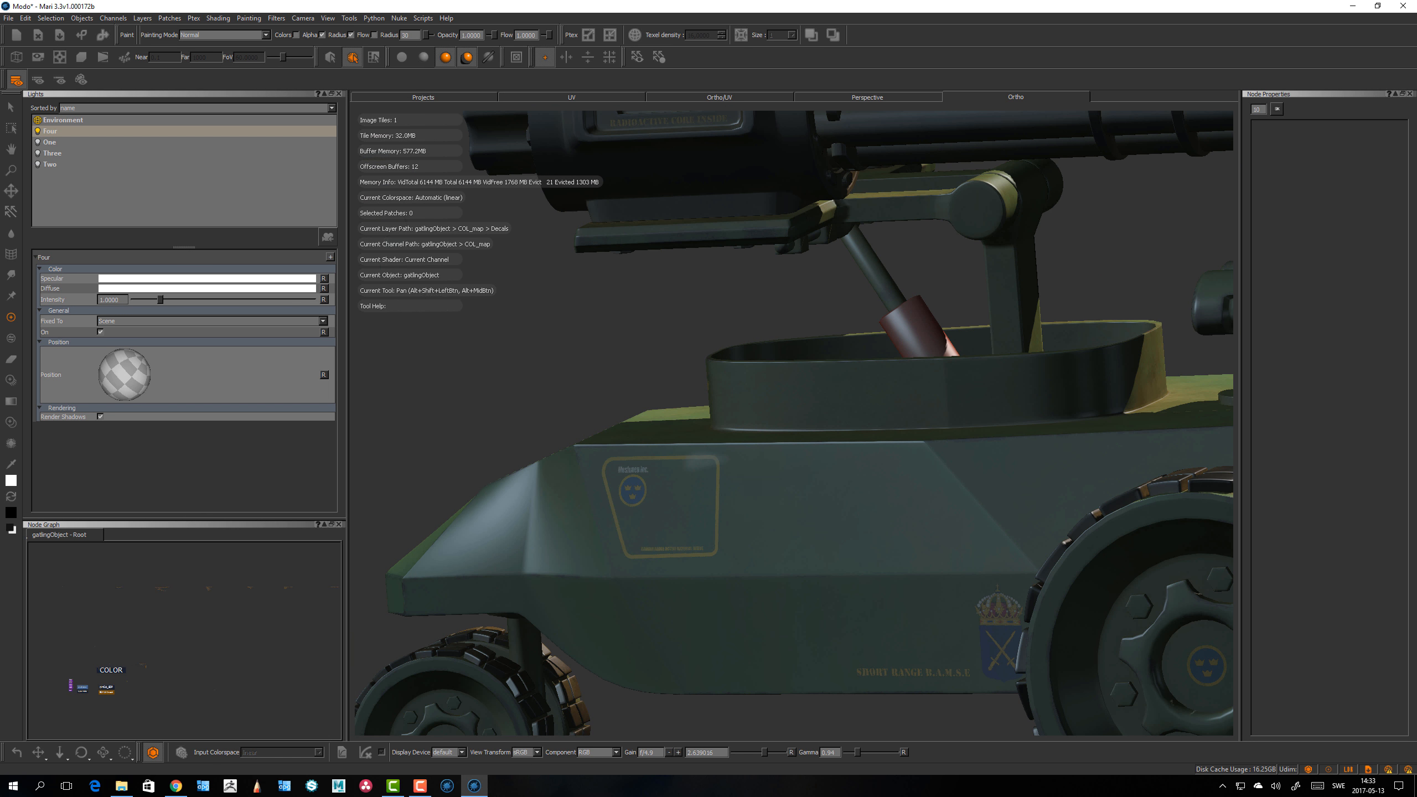
{"action": "left_click_drag", "start_coordinate": [737, 511], "coordinate": [781, 517], "text": "alt"}
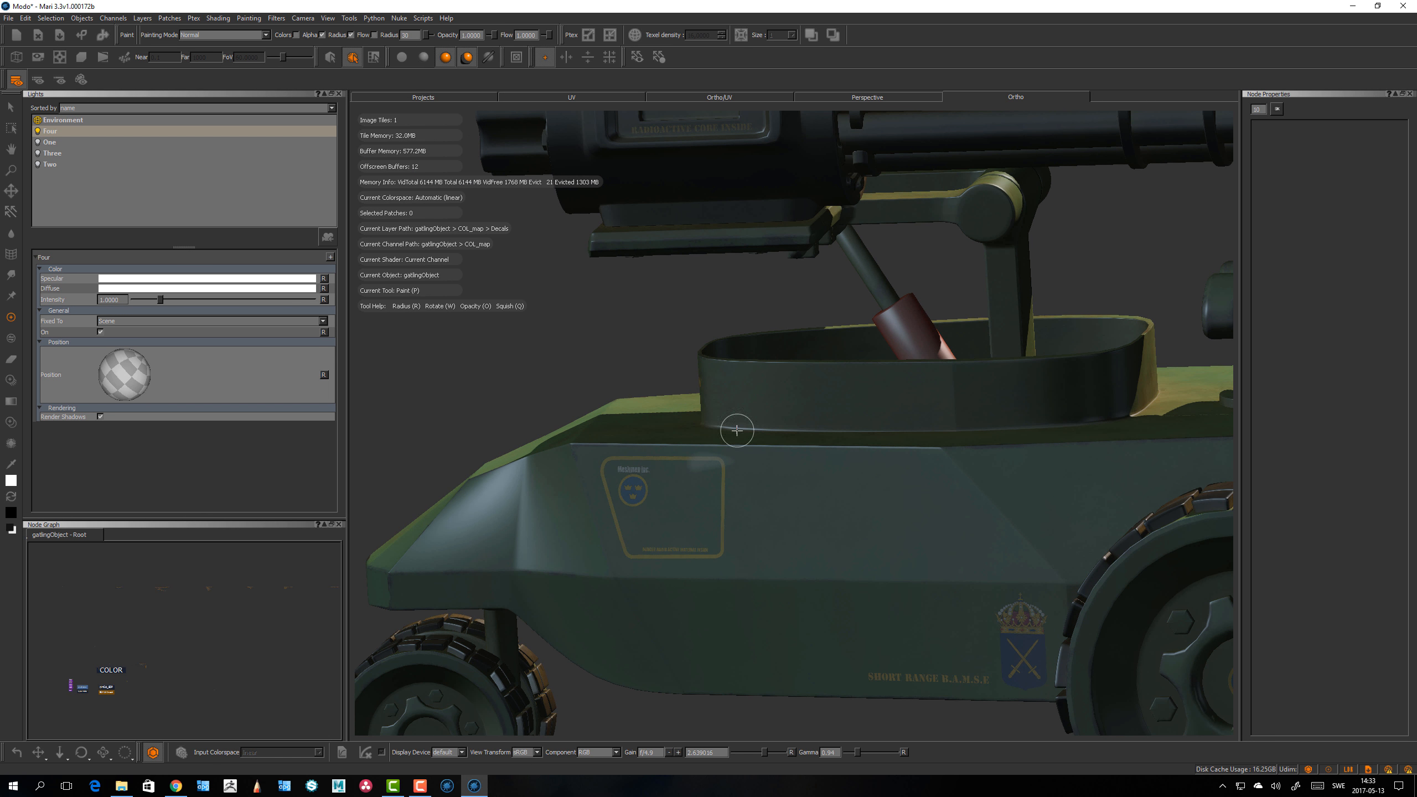
Step: Reopen the preferences and review the GPU virtual texture settings
{"action": "left_click", "coordinate": [27, 19]}
{"action": "left_click", "coordinate": [54, 65]}
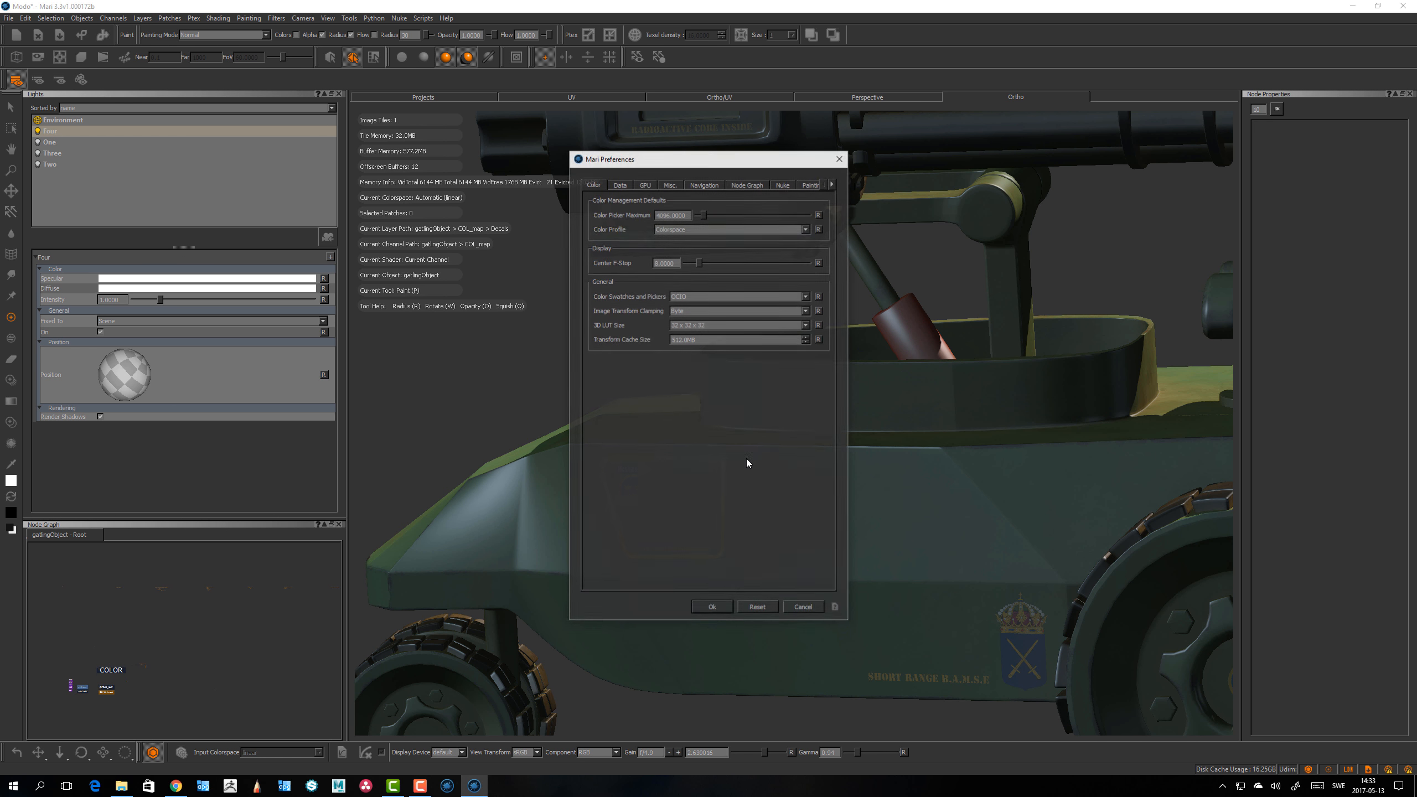
{"action": "left_click", "coordinate": [646, 184]}
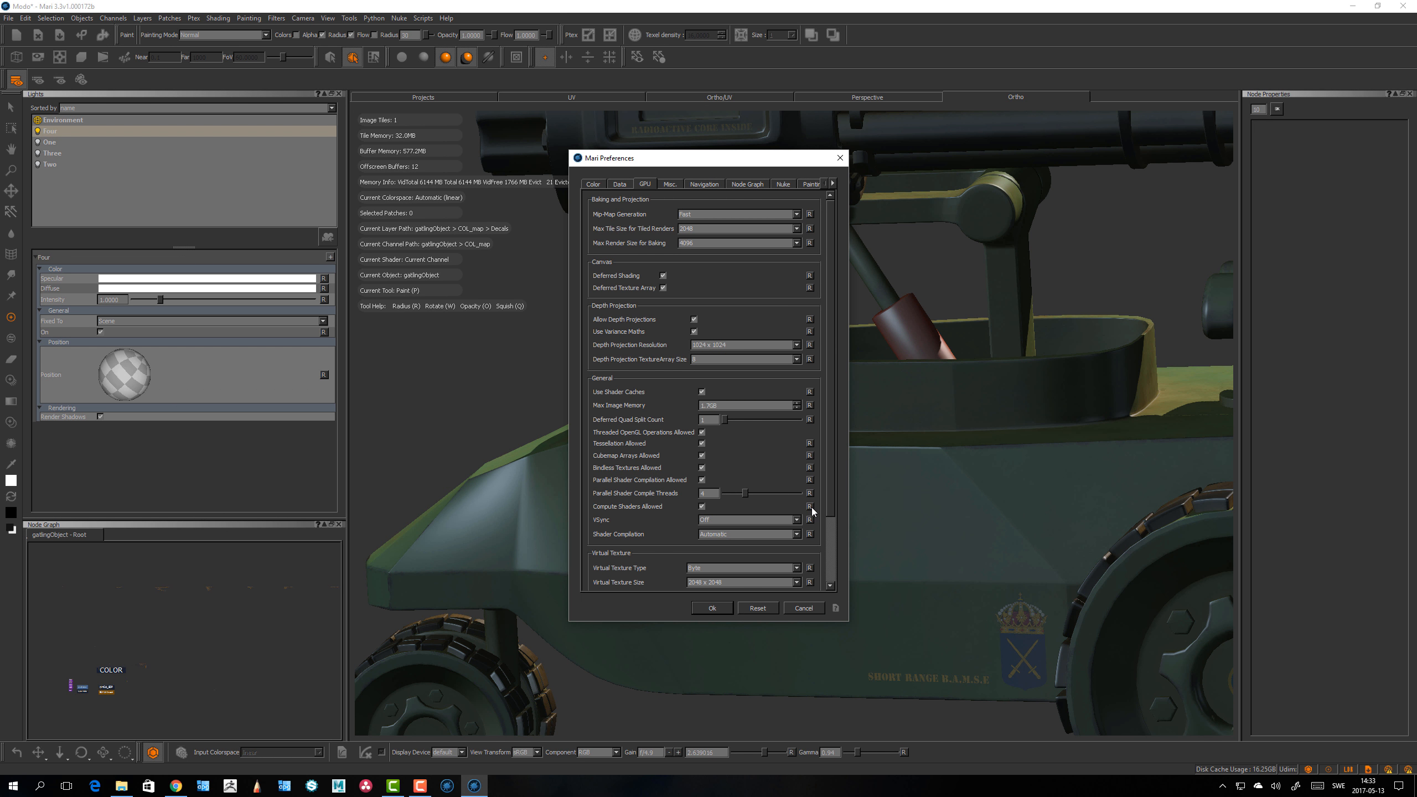
{"action": "scroll", "coordinate": [832, 475], "scroll_direction": "down", "scroll_amount": 2}
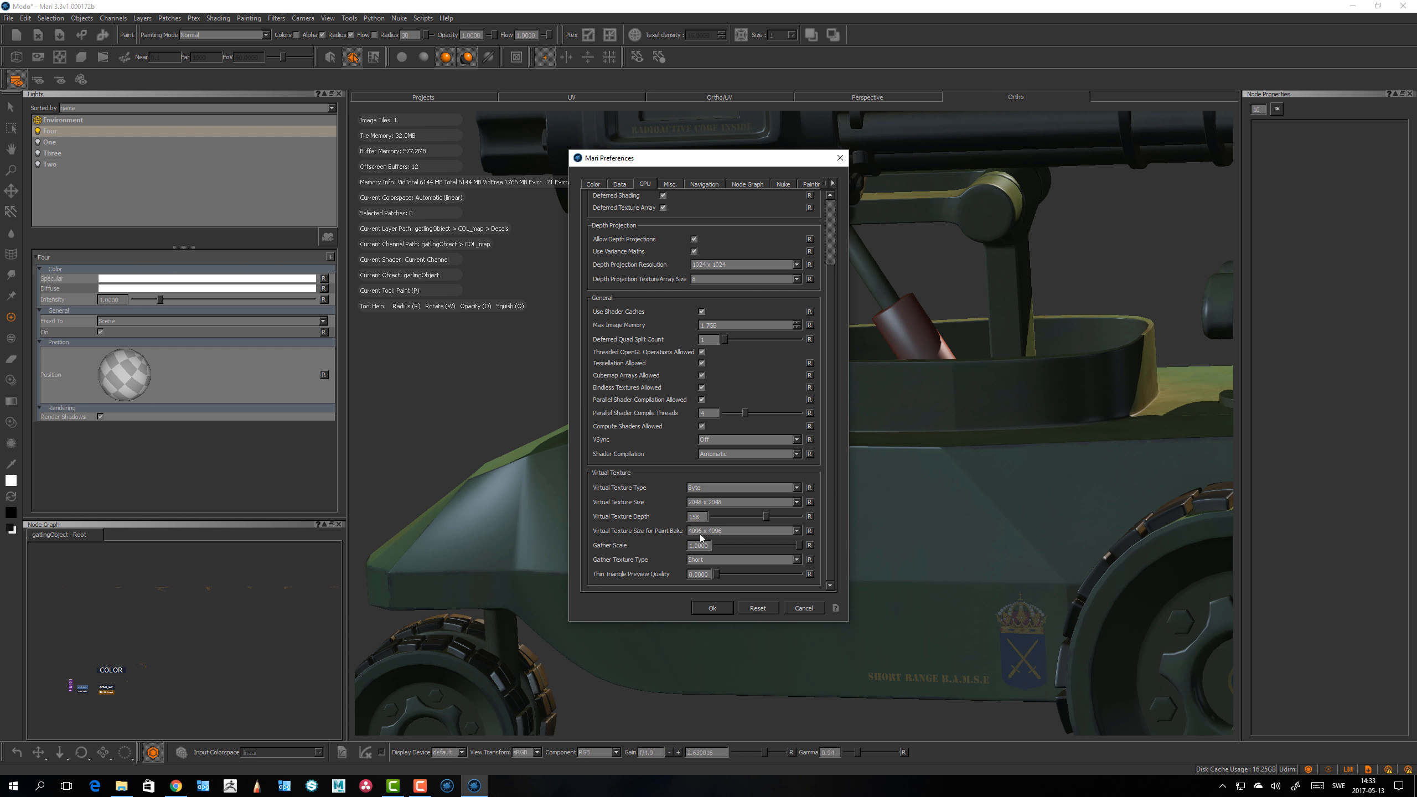
{"action": "left_click", "coordinate": [809, 531]}
Step: Try enabling a custom interface font size of 16 in the Misc preferences
{"action": "left_click", "coordinate": [671, 186]}
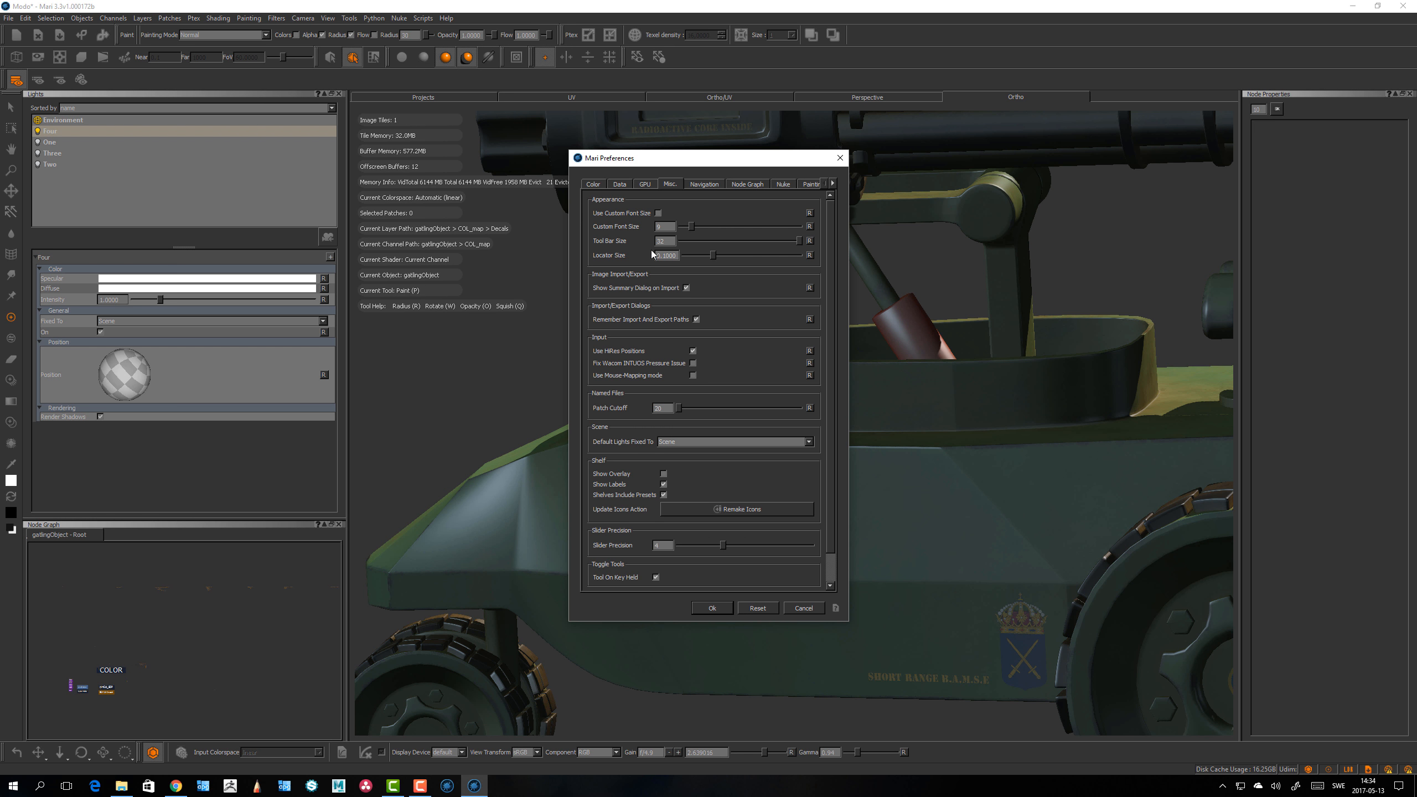
{"action": "left_click", "coordinate": [658, 213]}
{"action": "double_click", "coordinate": [672, 227]}
{"action": "type", "text": "10"}
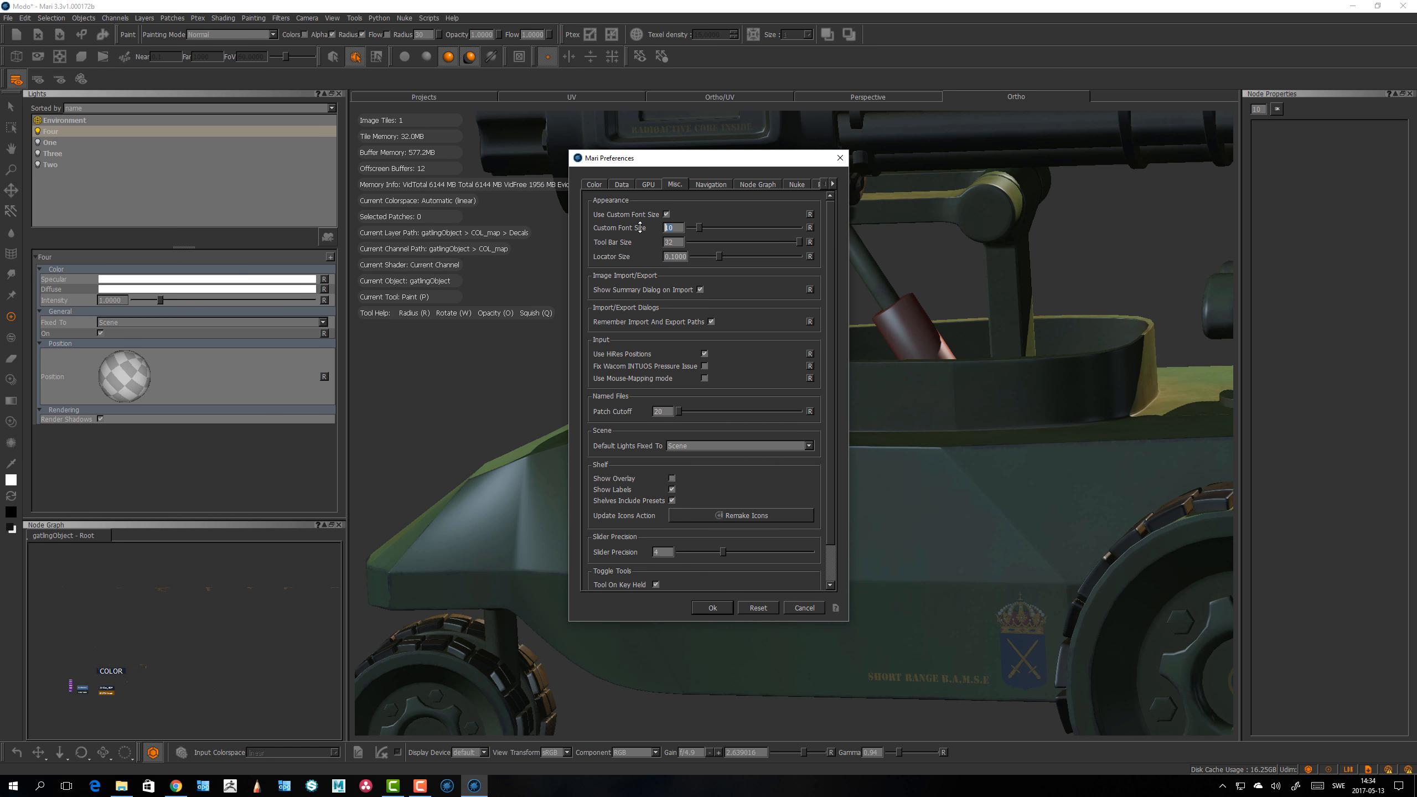
{"action": "type", "text": "6"}
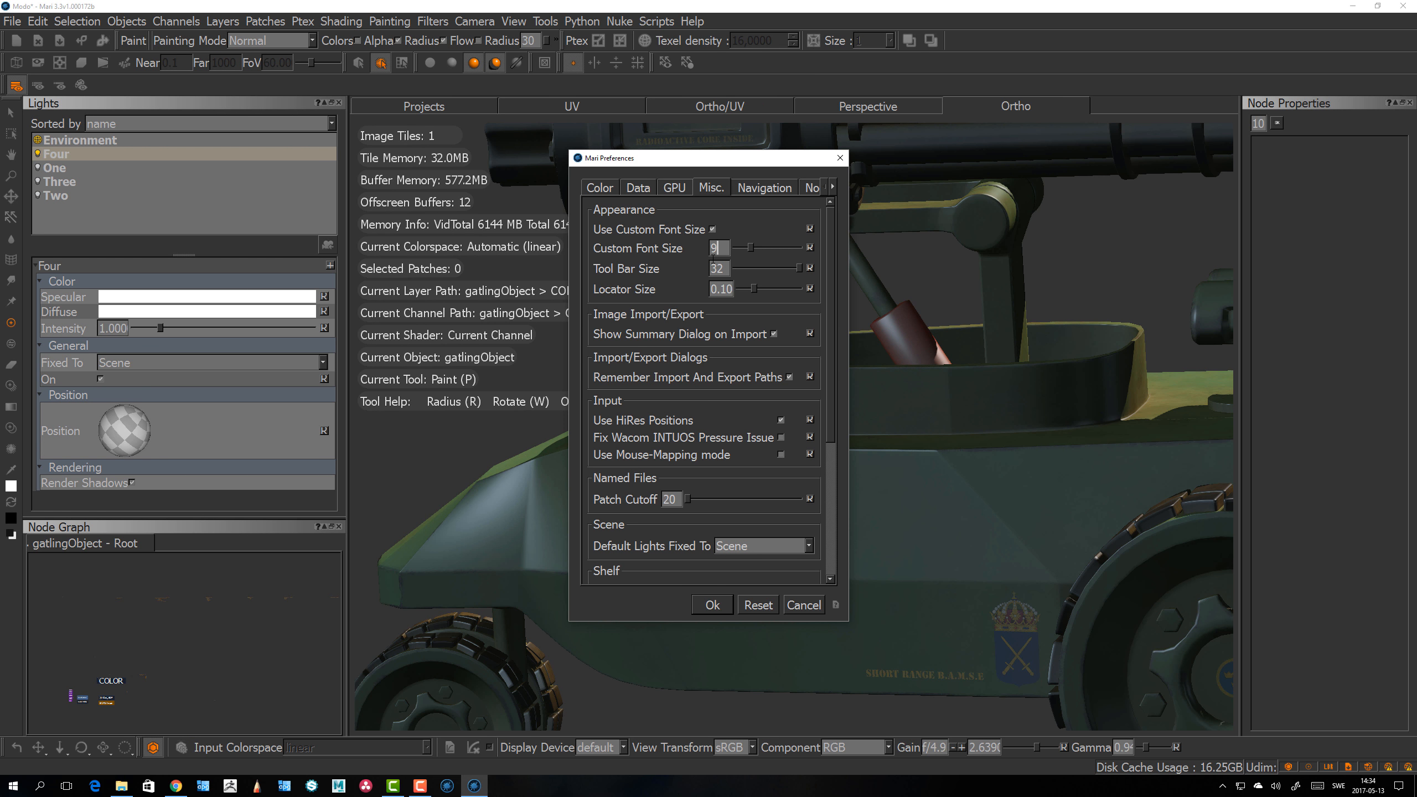
{"action": "key", "text": "Escape"}
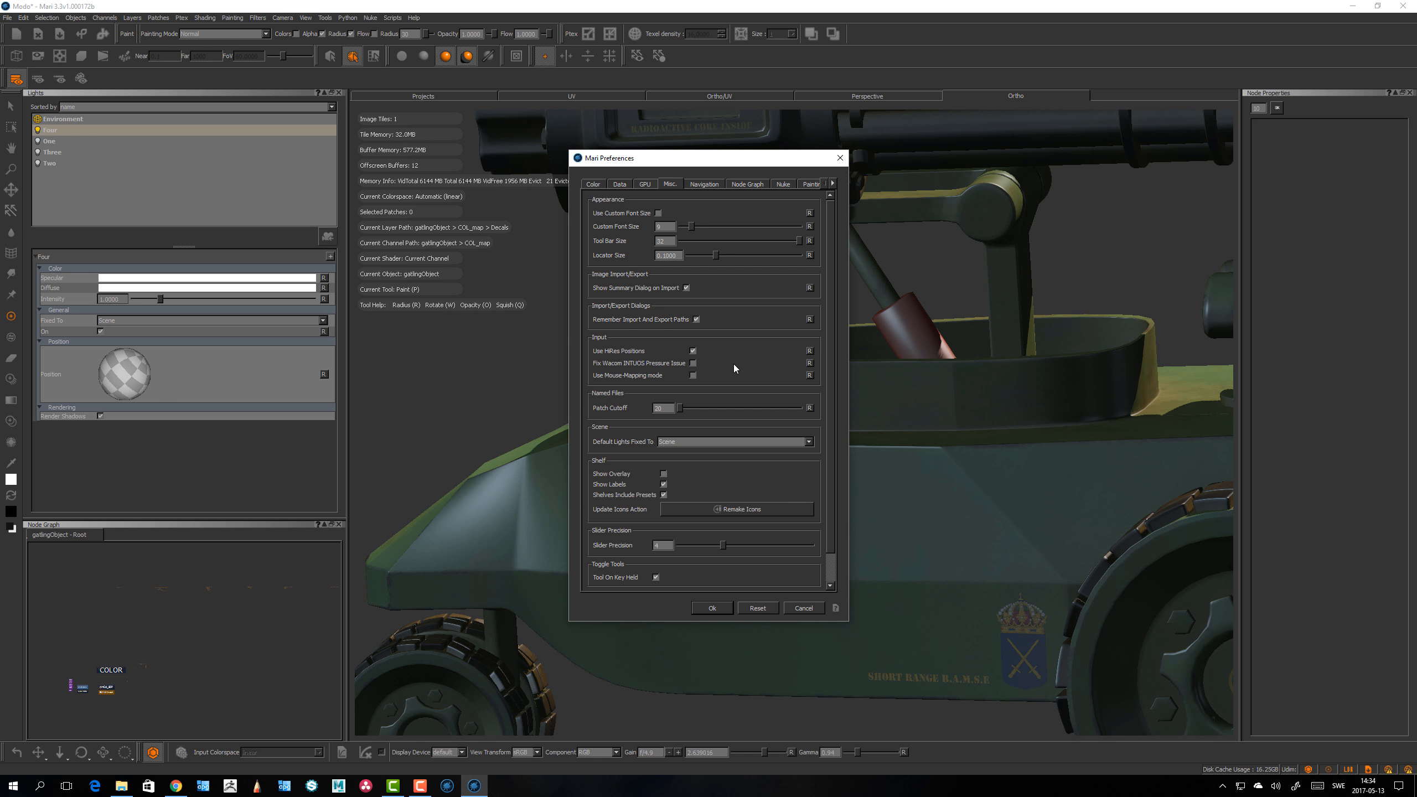
Step: Review the Misc and Navigation preferences, then close the dialog without changes
{"action": "scroll", "coordinate": [734, 368], "scroll_direction": "down", "scroll_amount": 1}
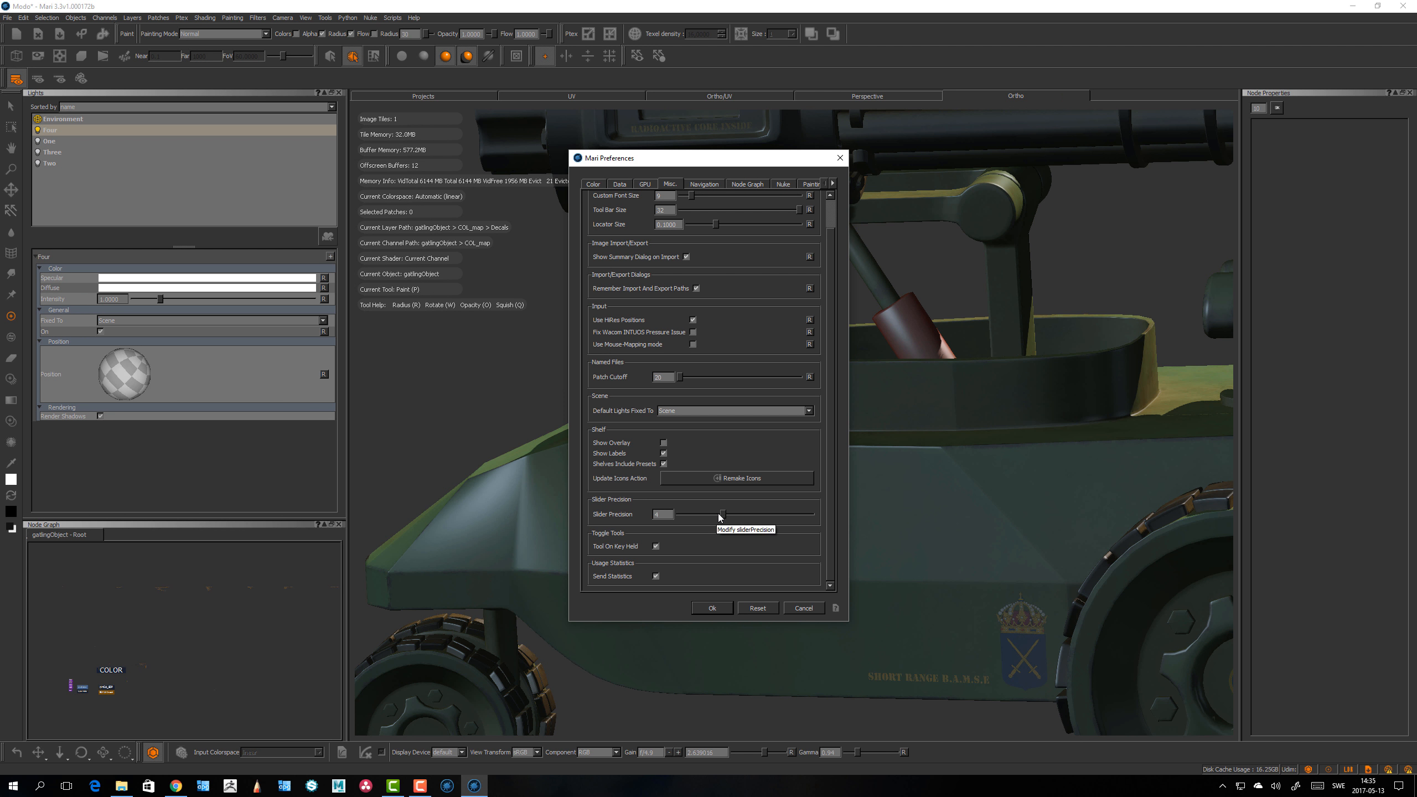
{"action": "left_click", "coordinate": [702, 185]}
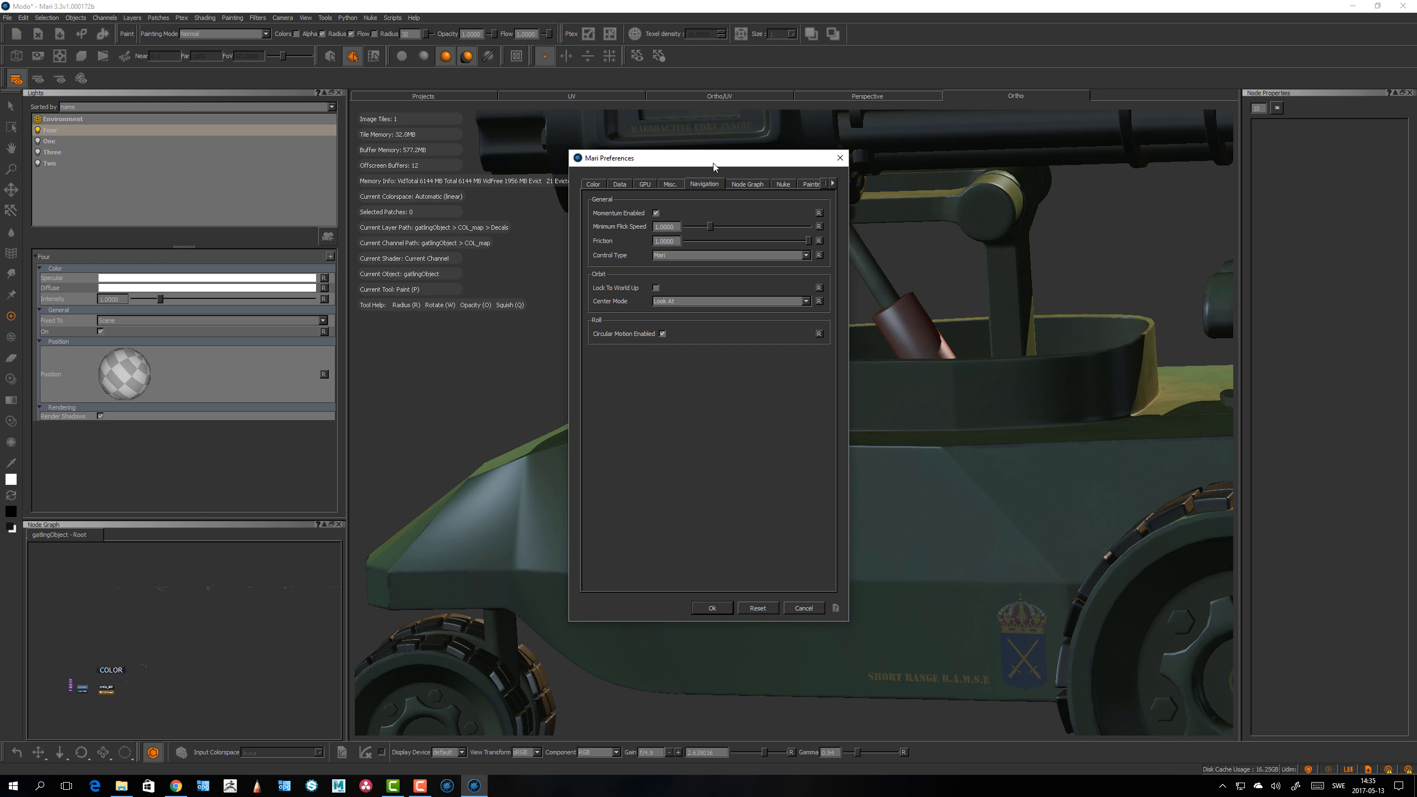
{"action": "left_click_drag", "start_coordinate": [718, 162], "coordinate": [283, 211]}
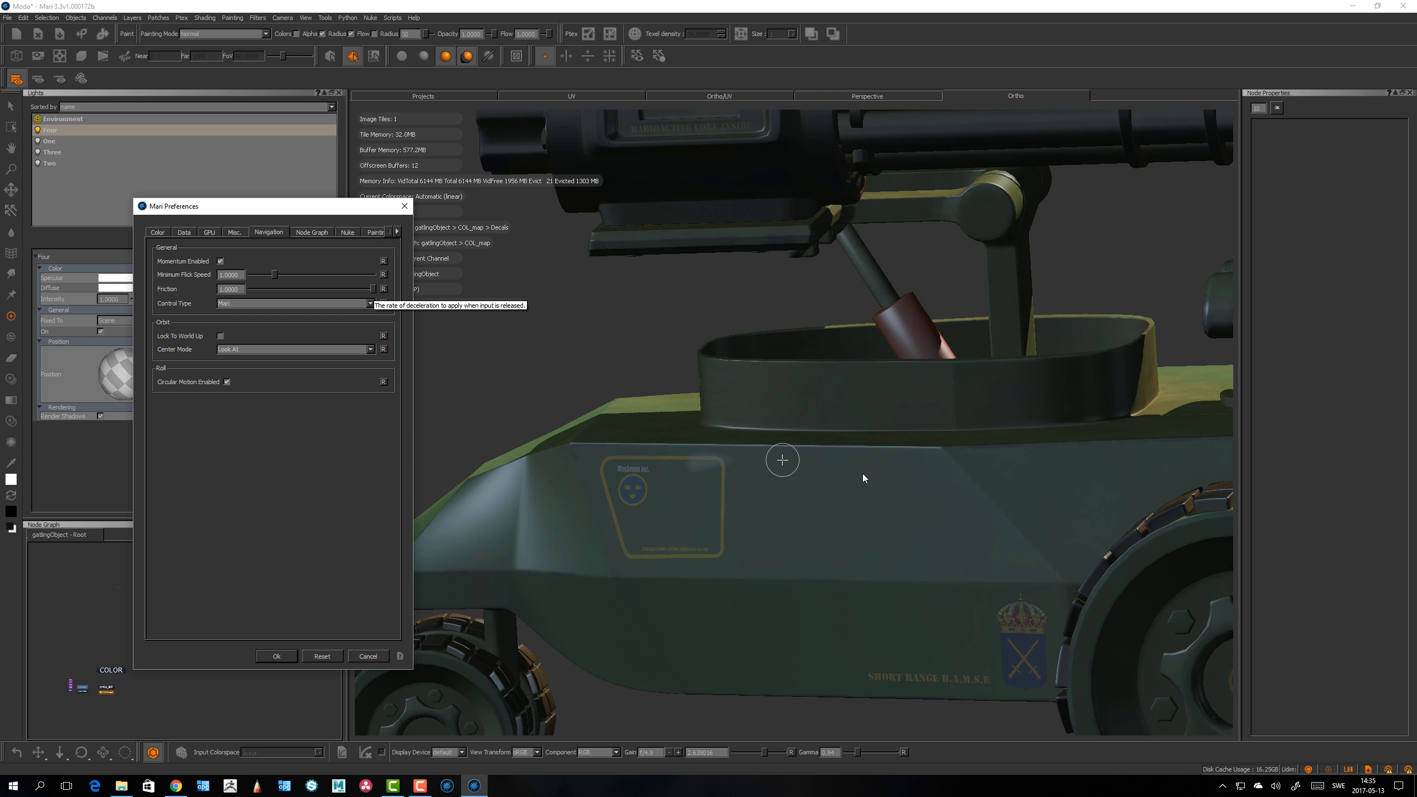
{"action": "left_click", "coordinate": [1024, 496]}
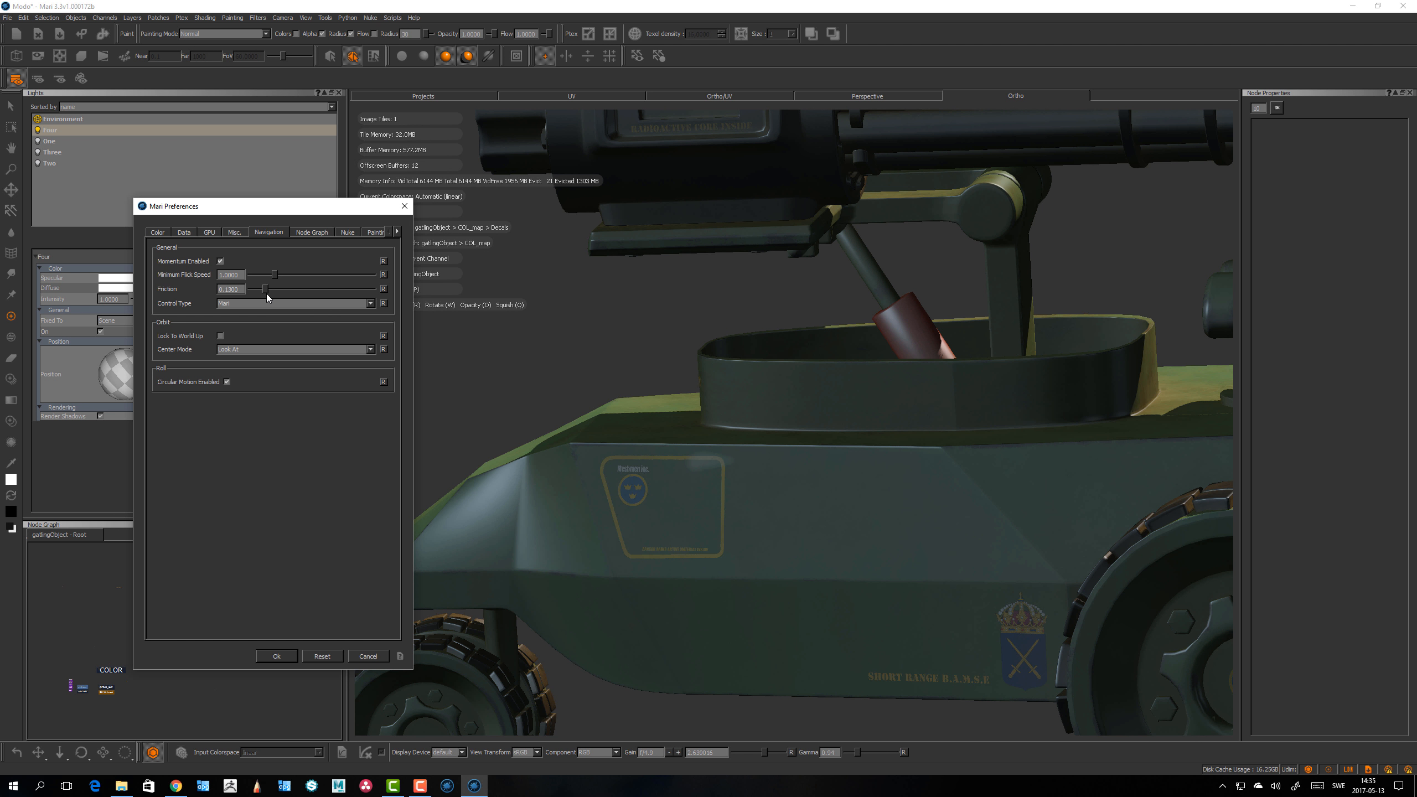
{"action": "left_click", "coordinate": [372, 658]}
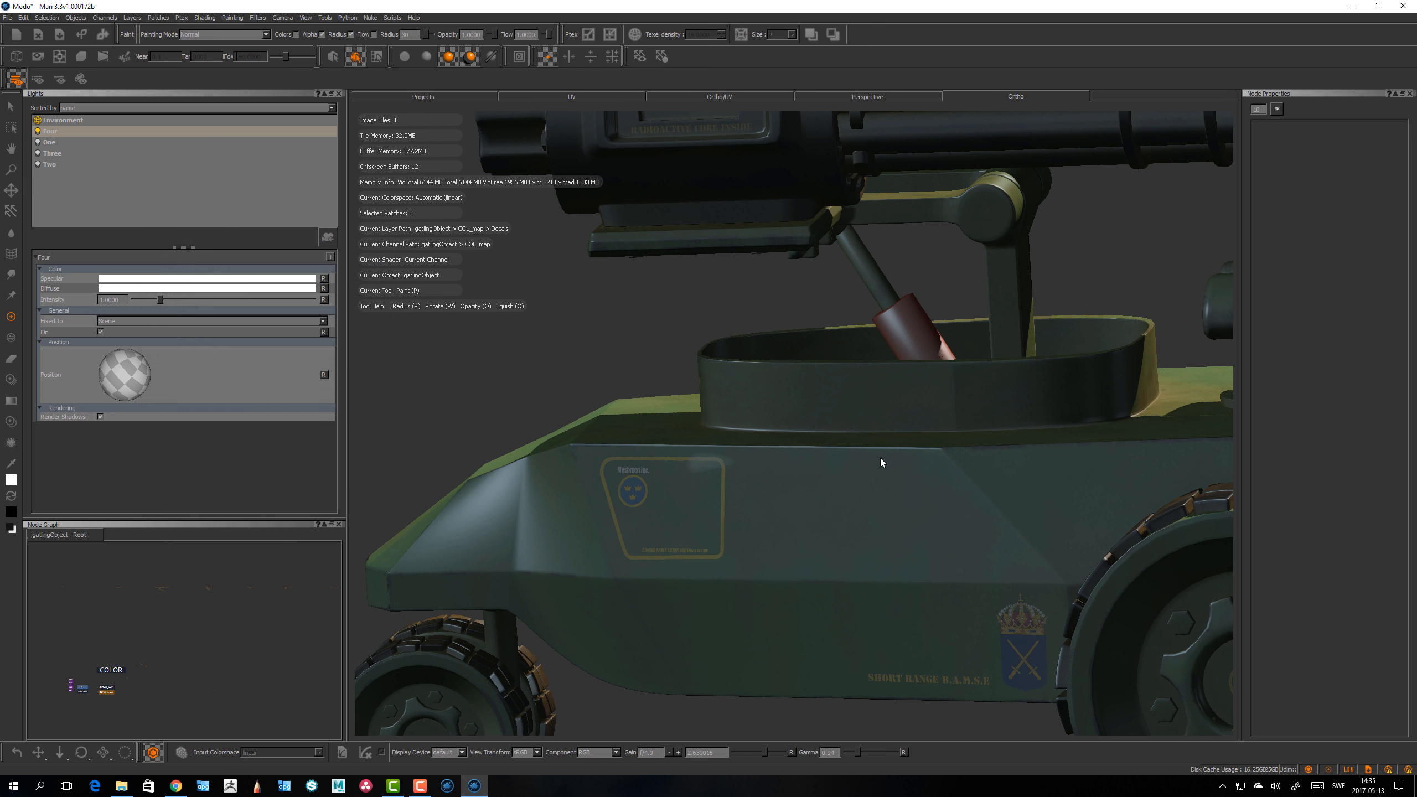
Step: Orbit the model and revisit the Misc and Navigation preferences, closing the dialog with OK
{"action": "right_click_drag", "start_coordinate": [829, 434], "coordinate": [703, 438], "text": "alt"}
{"action": "left_click_drag", "start_coordinate": [581, 525], "coordinate": [978, 351], "text": "alt"}
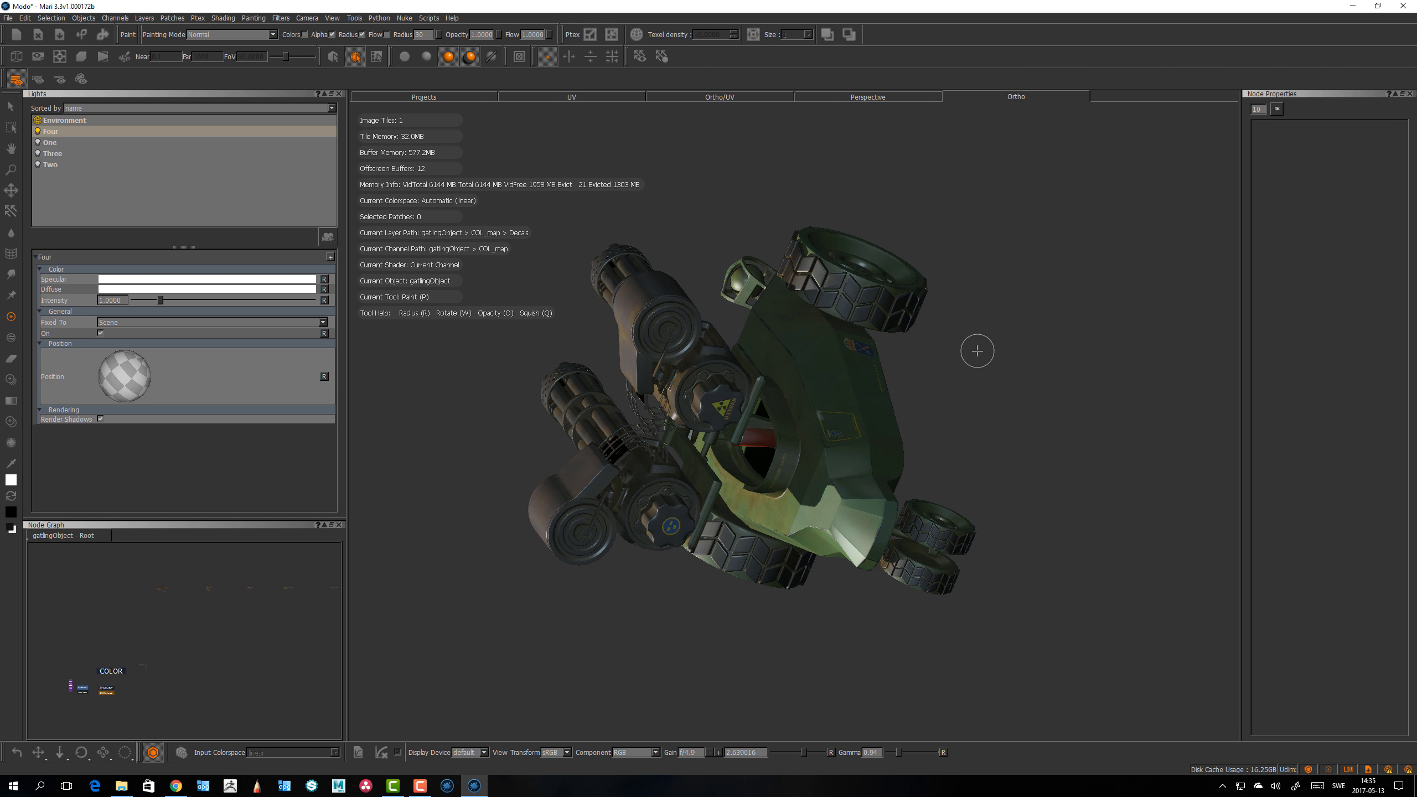
{"action": "left_click_drag", "start_coordinate": [483, 634], "coordinate": [733, 558], "text": "alt"}
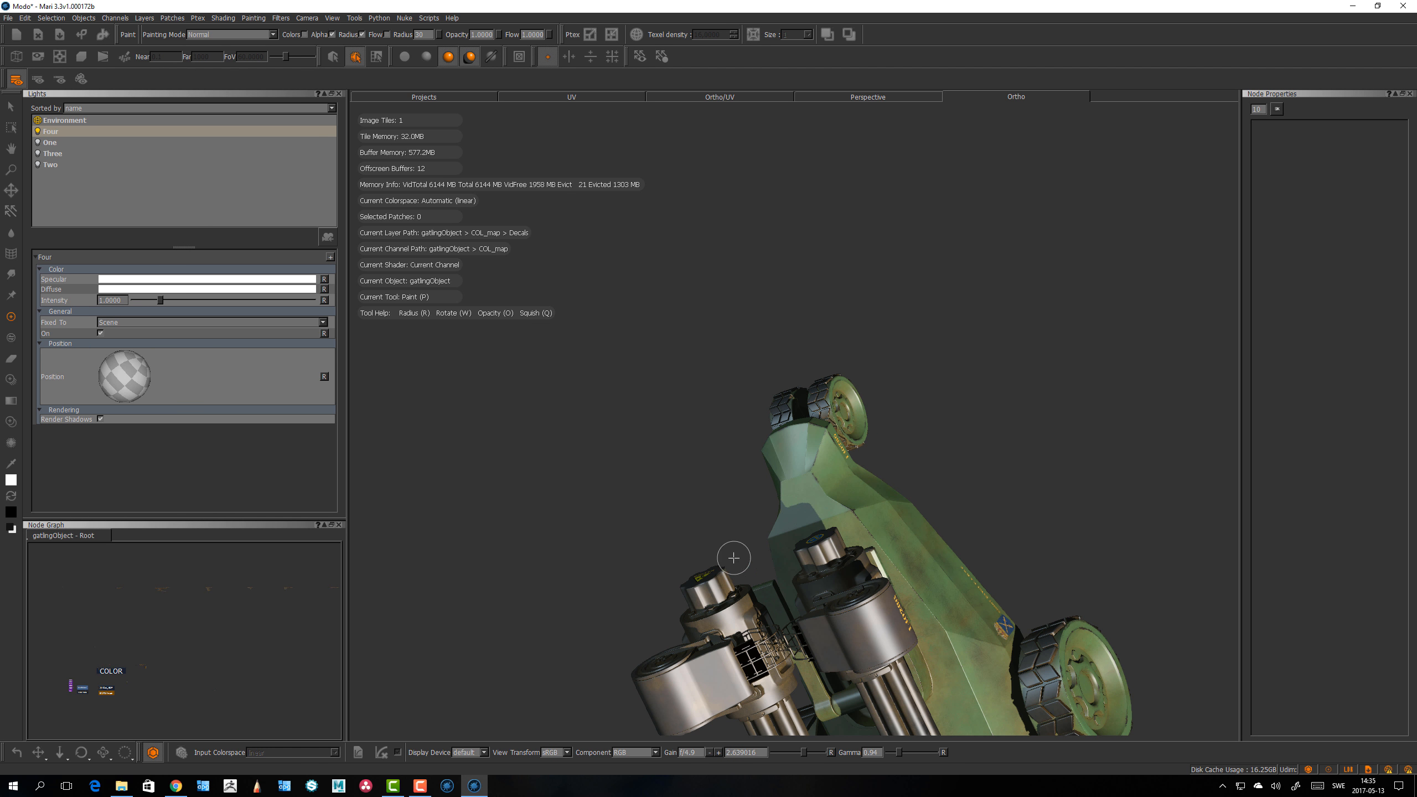
{"action": "left_click_drag", "start_coordinate": [806, 505], "coordinate": [658, 491], "text": "alt"}
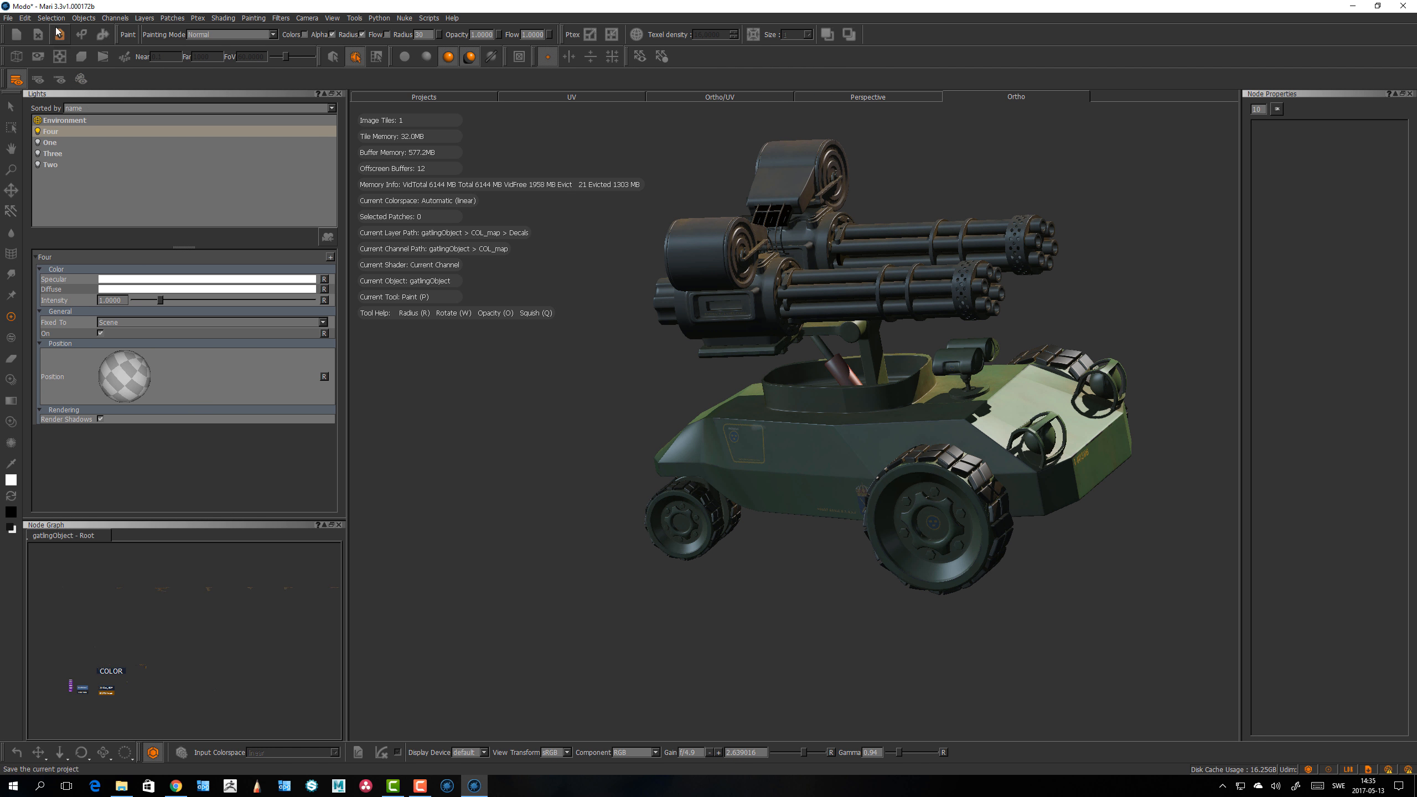
{"action": "left_click", "coordinate": [25, 17]}
{"action": "left_click", "coordinate": [41, 60]}
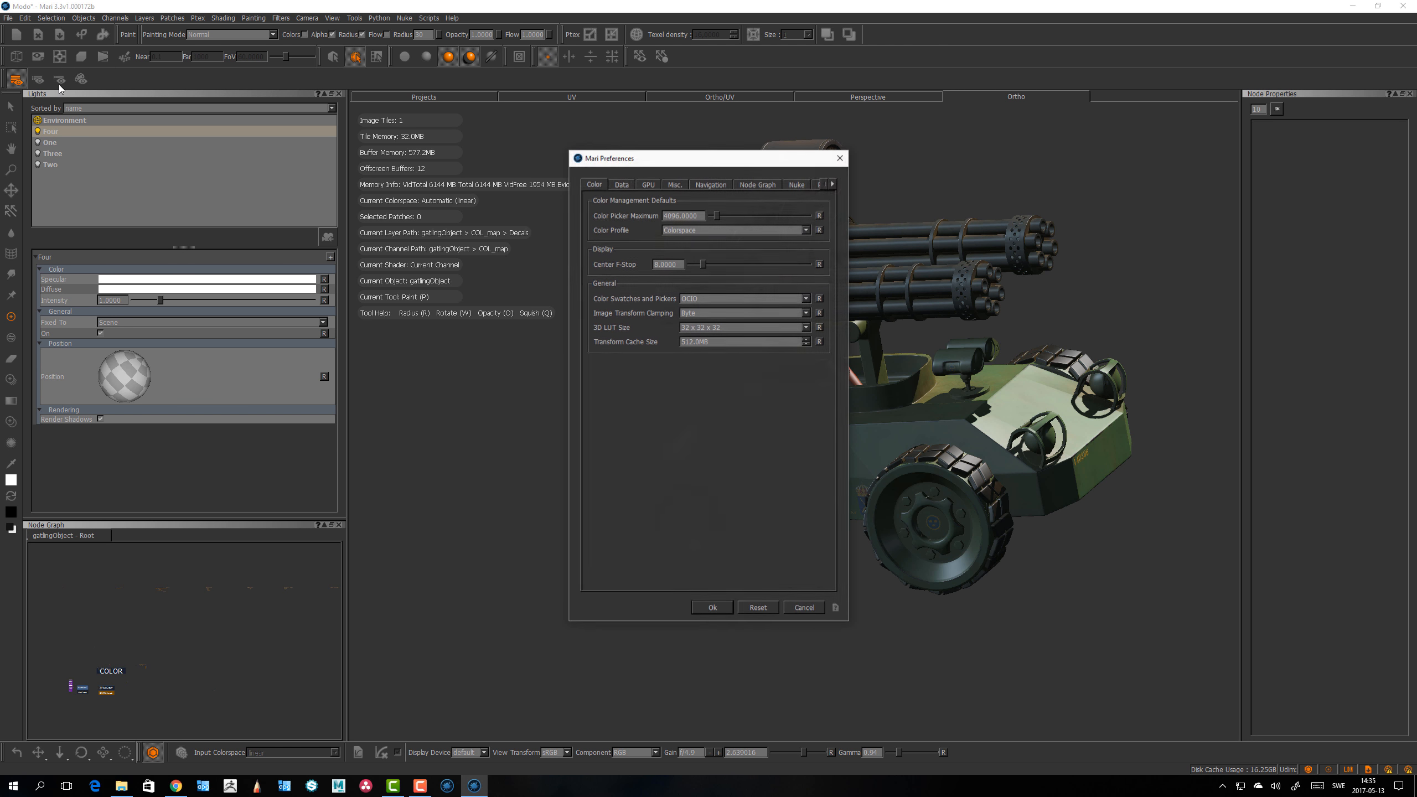
{"action": "left_click", "coordinate": [675, 184]}
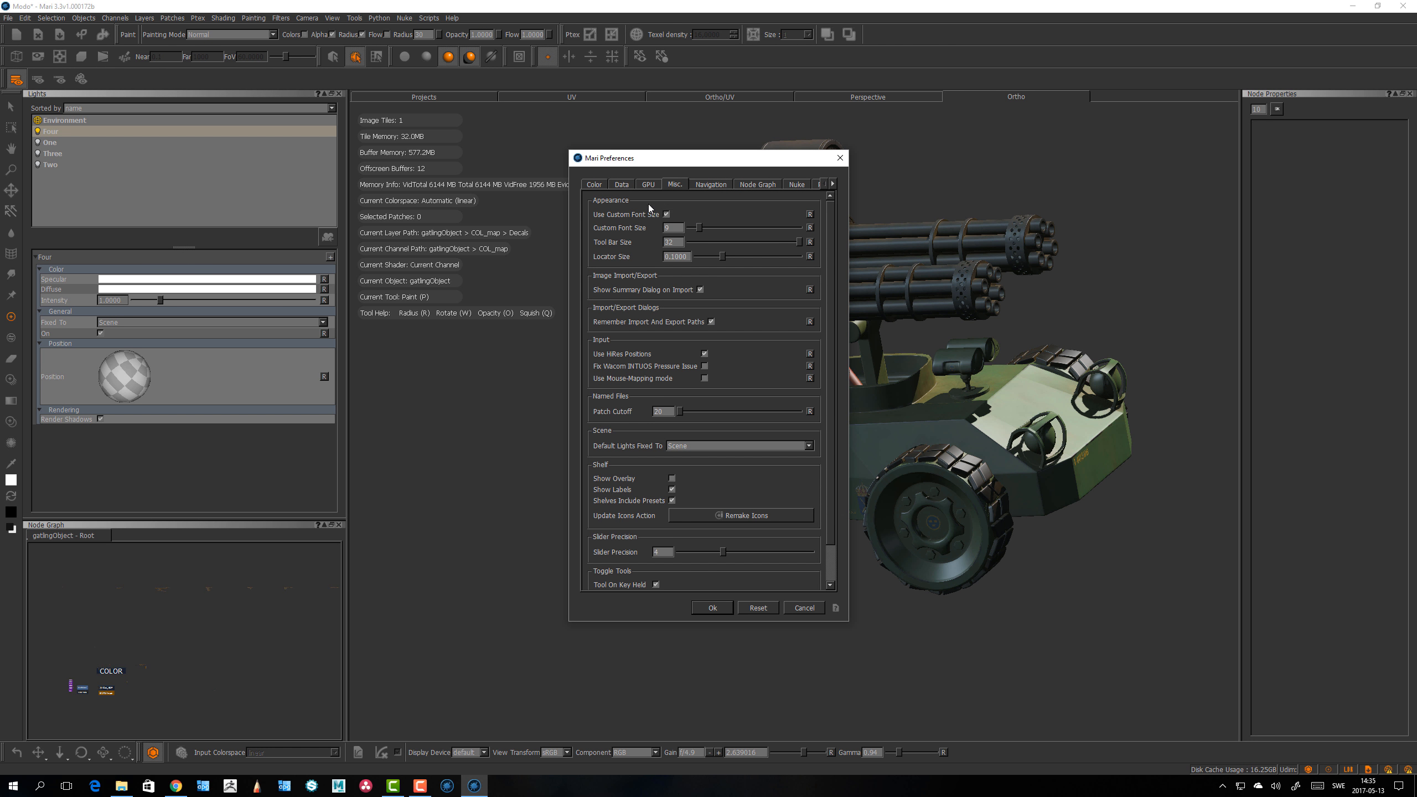
{"action": "left_click", "coordinate": [714, 185]}
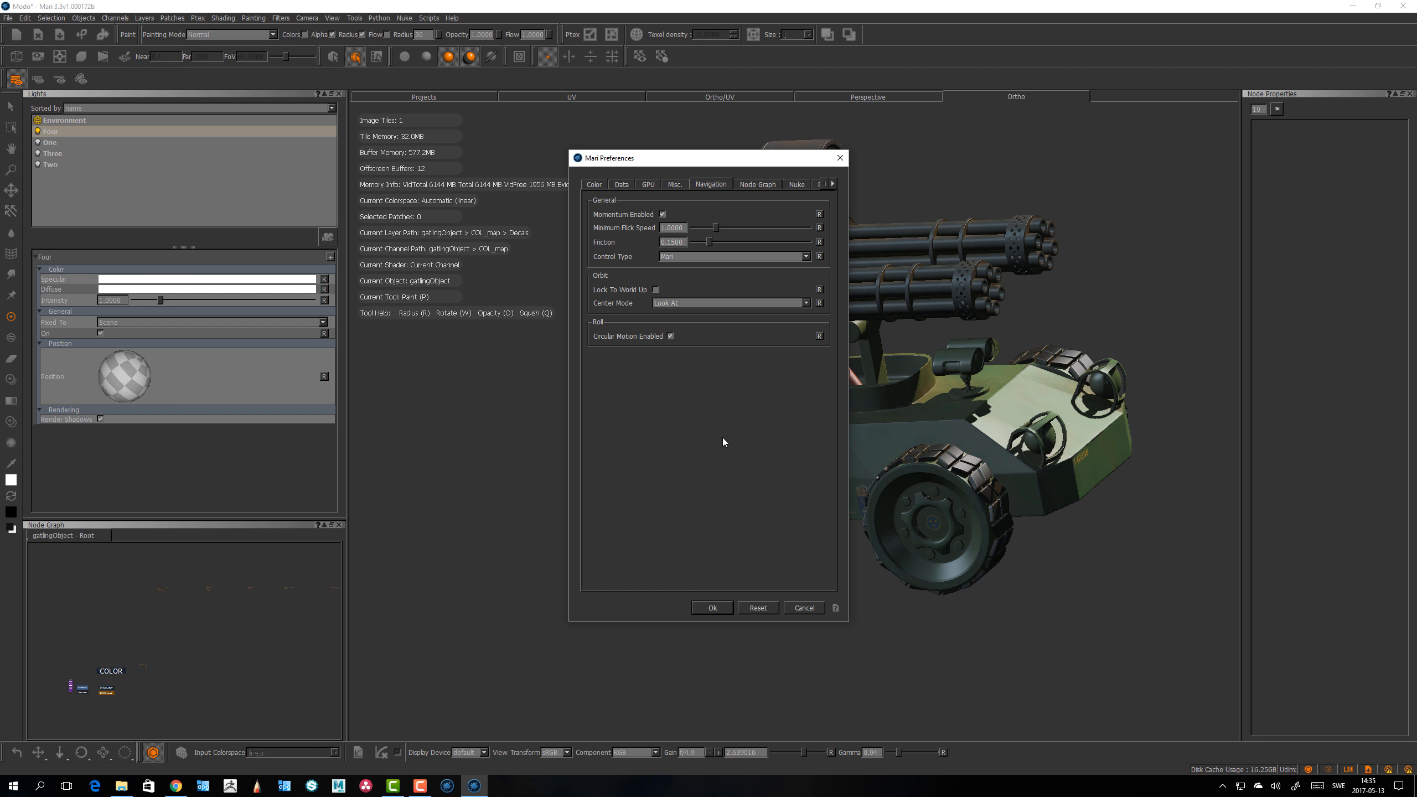
{"action": "left_click", "coordinate": [712, 608]}
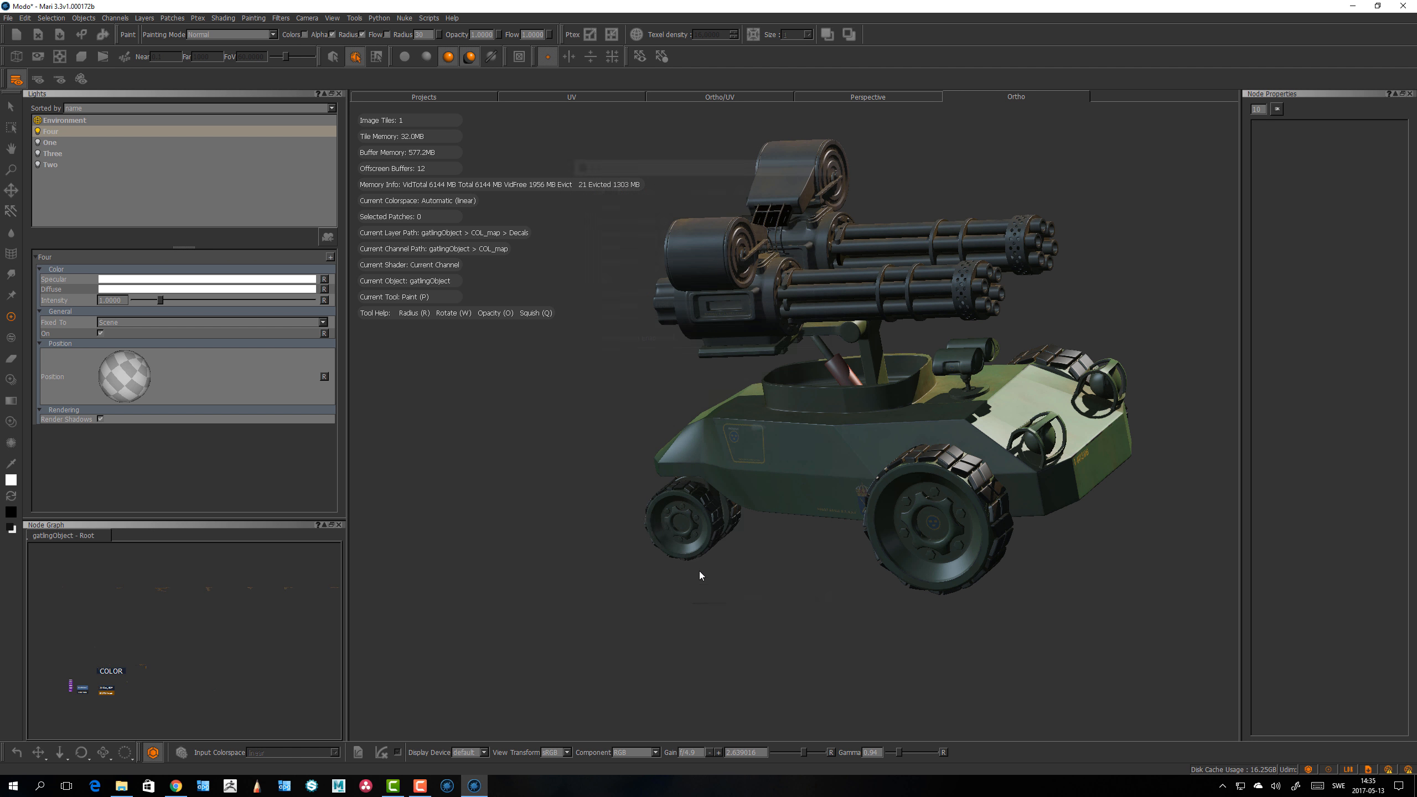
{"action": "middle_click_drag", "start_coordinate": [617, 627], "coordinate": [835, 421]}
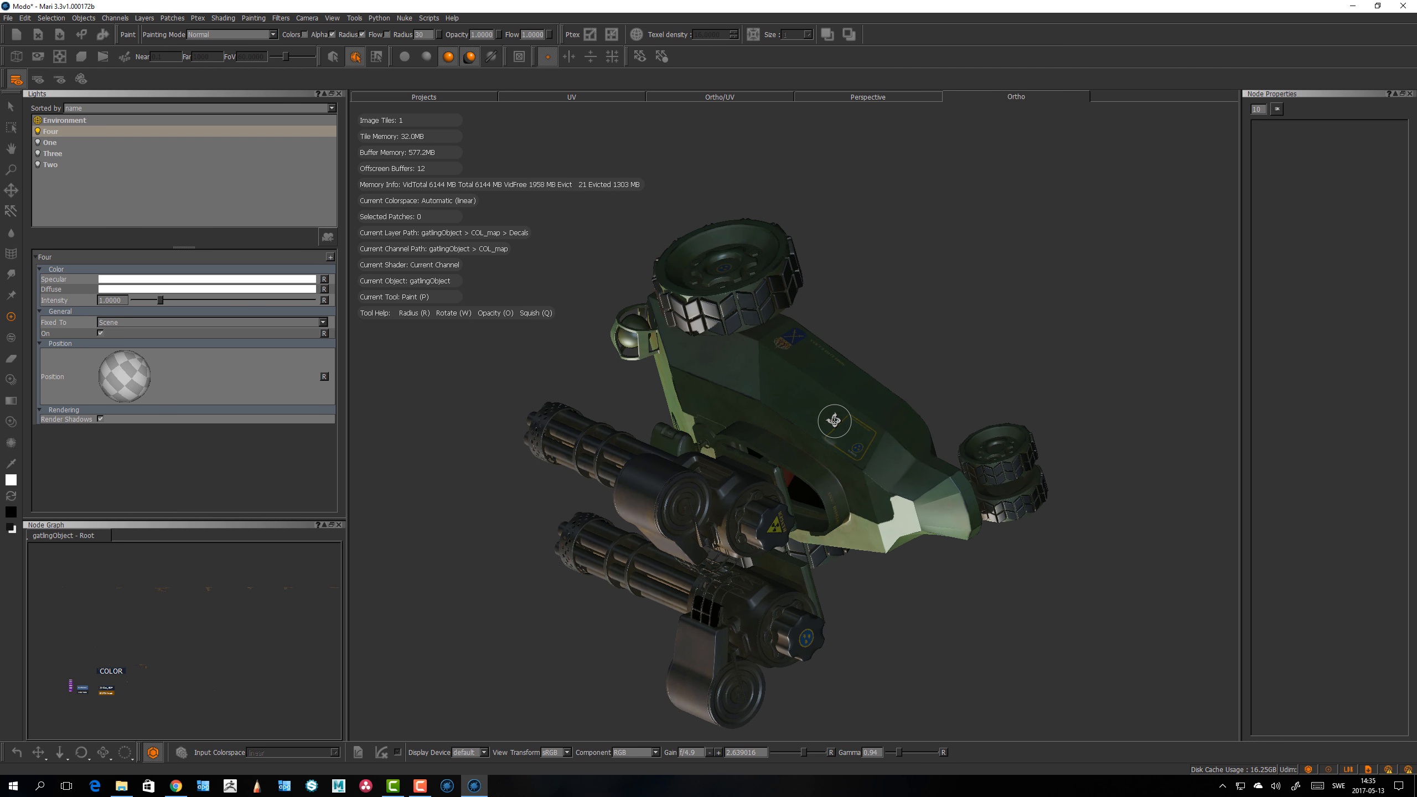
{"action": "middle_click_drag", "start_coordinate": [515, 688], "coordinate": [1046, 227]}
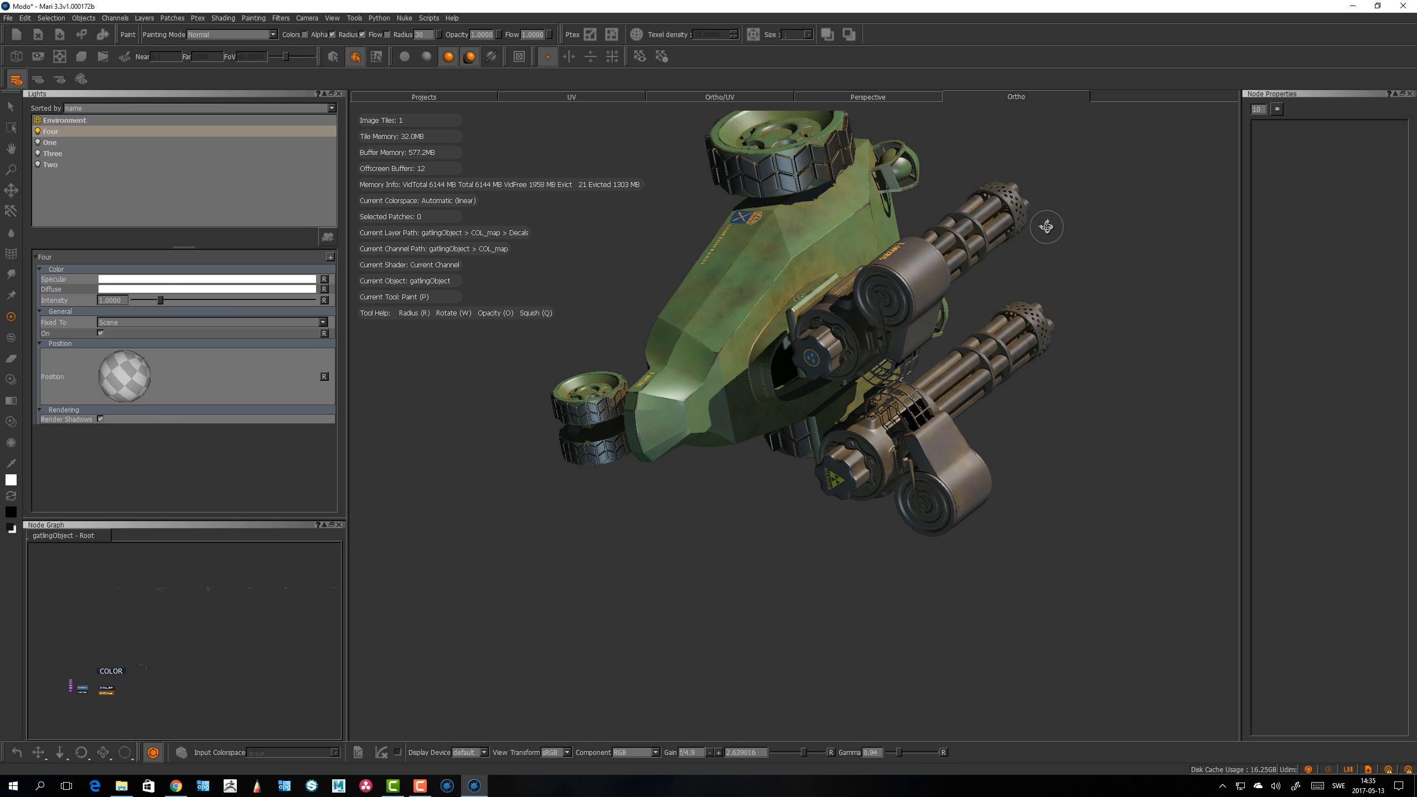
Step: Test orbiting the model, then reopen the preferences on the Navigation page and close them with OK
{"action": "middle_click_drag", "start_coordinate": [737, 516], "coordinate": [997, 139]}
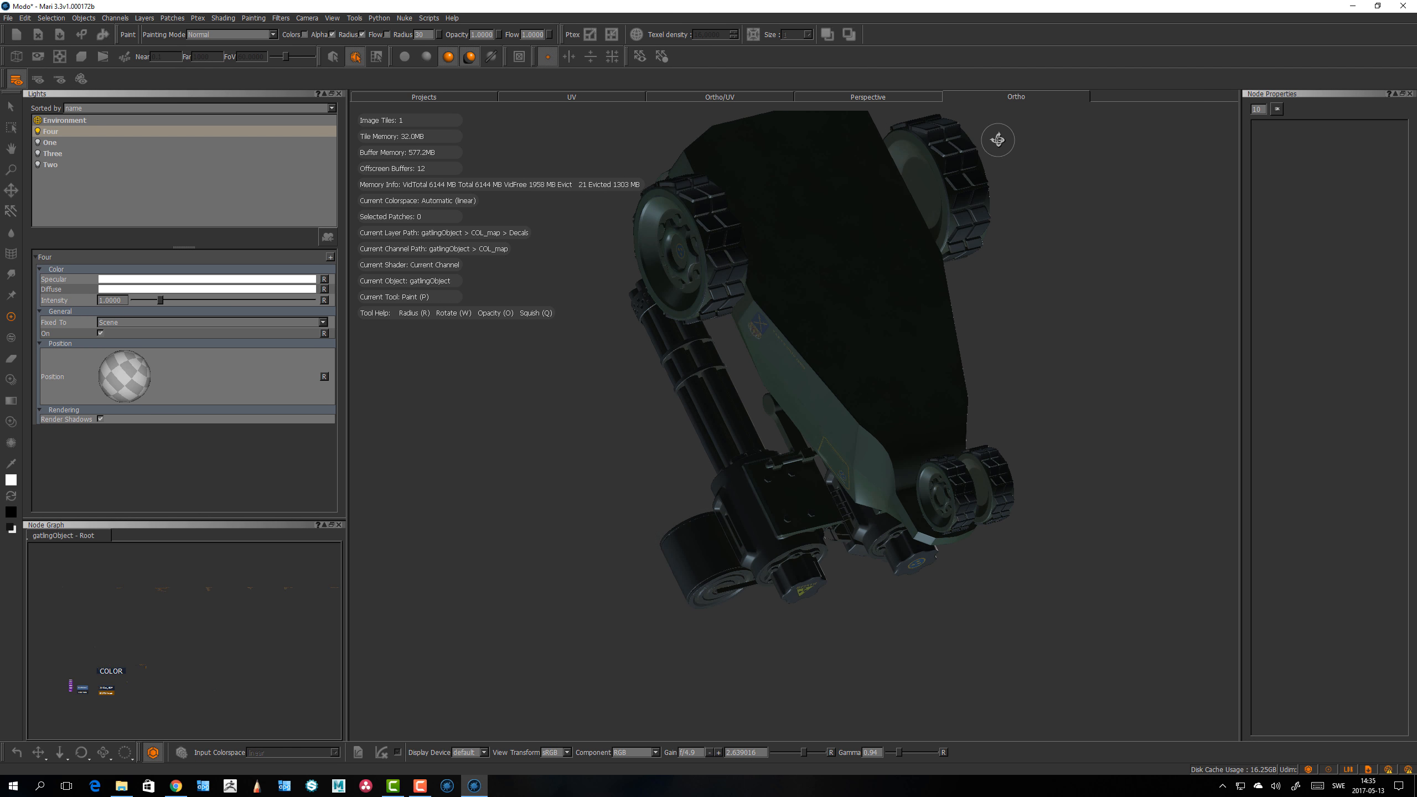
{"action": "middle_click_drag", "start_coordinate": [652, 579], "coordinate": [892, 193]}
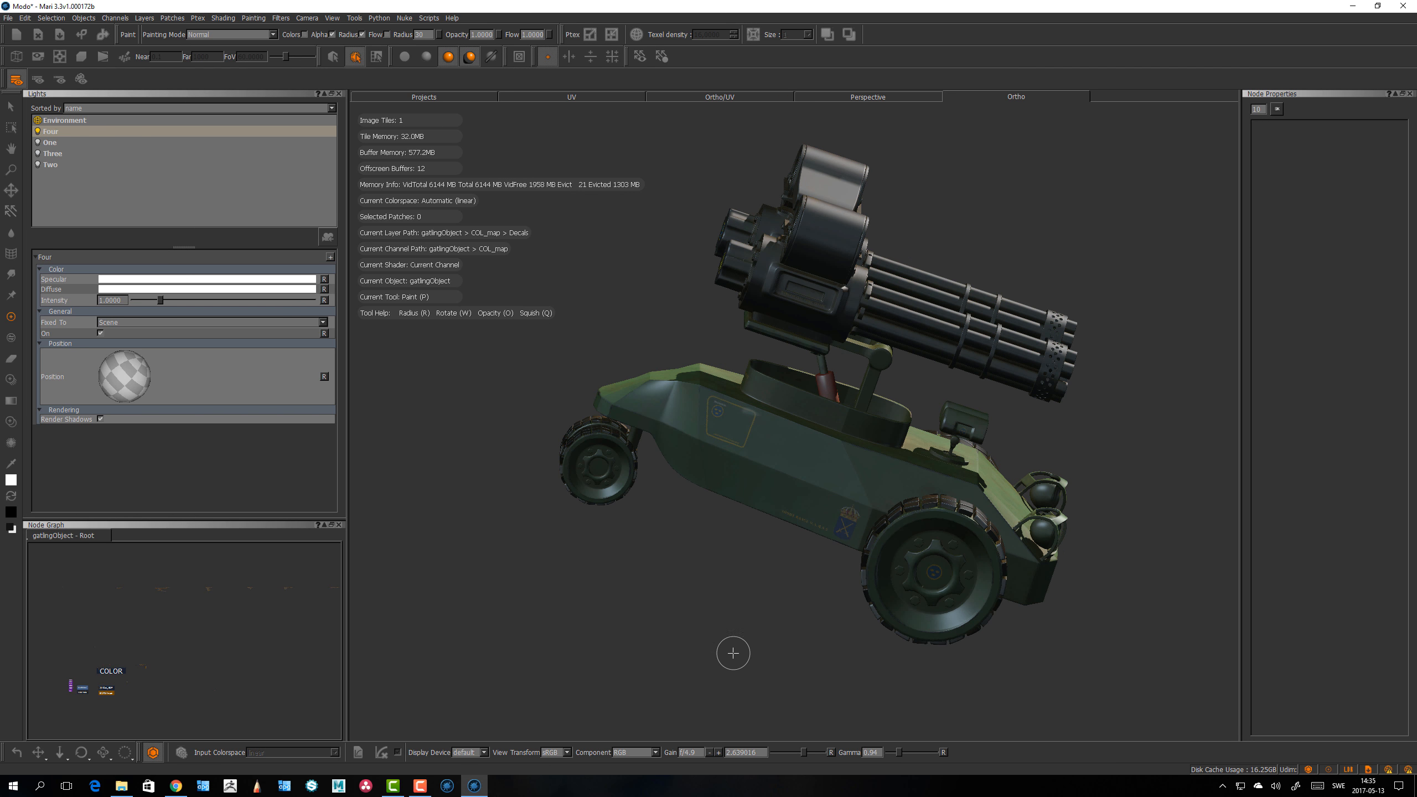
{"action": "left_click_drag", "start_coordinate": [732, 656], "coordinate": [770, 196], "text": "alt"}
{"action": "mouse_move", "coordinate": [724, 618]}
{"action": "left_mouse_down", "text": "alt"}
{"action": "mouse_move", "coordinate": [683, 636]}
{"action": "mouse_move", "coordinate": [1161, 408]}
{"action": "left_mouse_up", "text": "alt"}
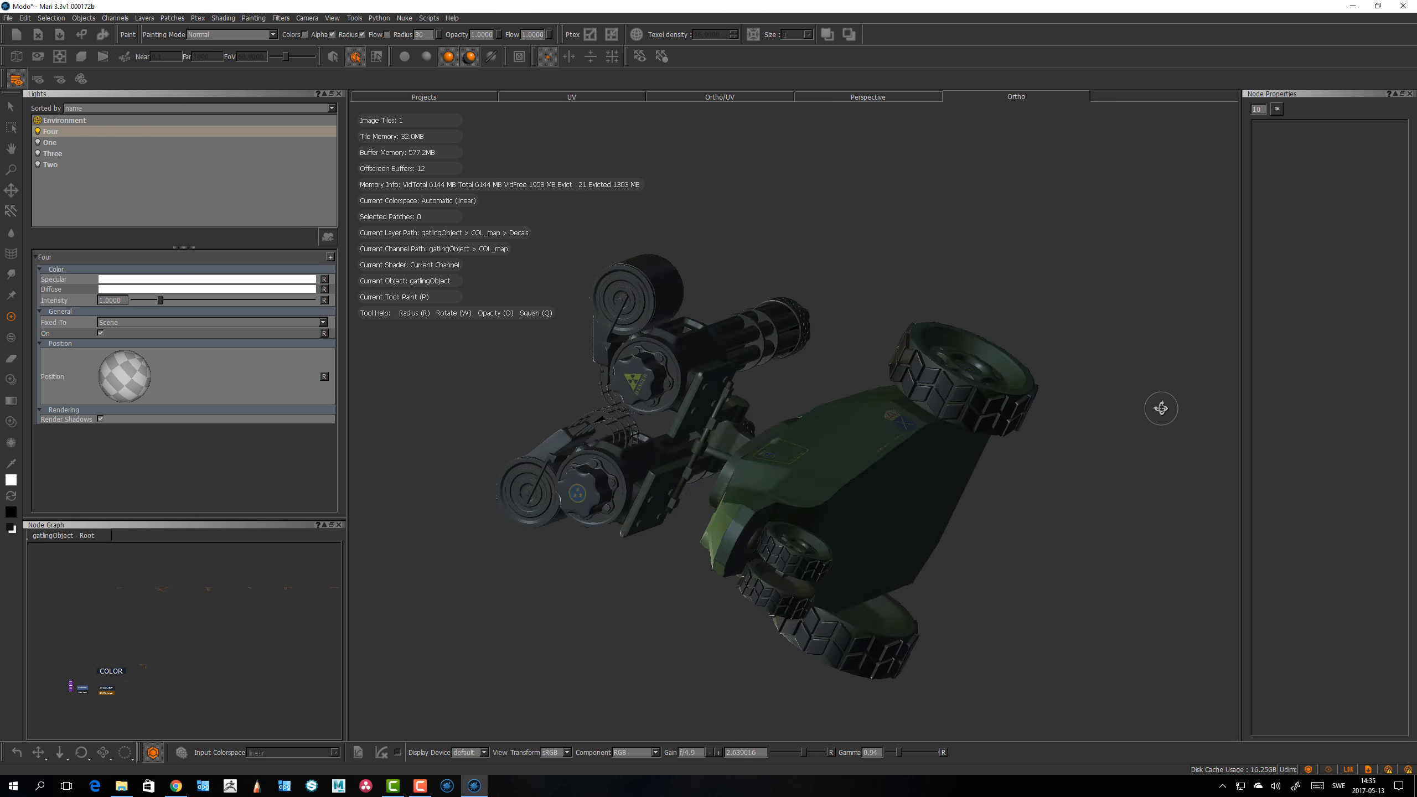
{"action": "left_click", "coordinate": [24, 18]}
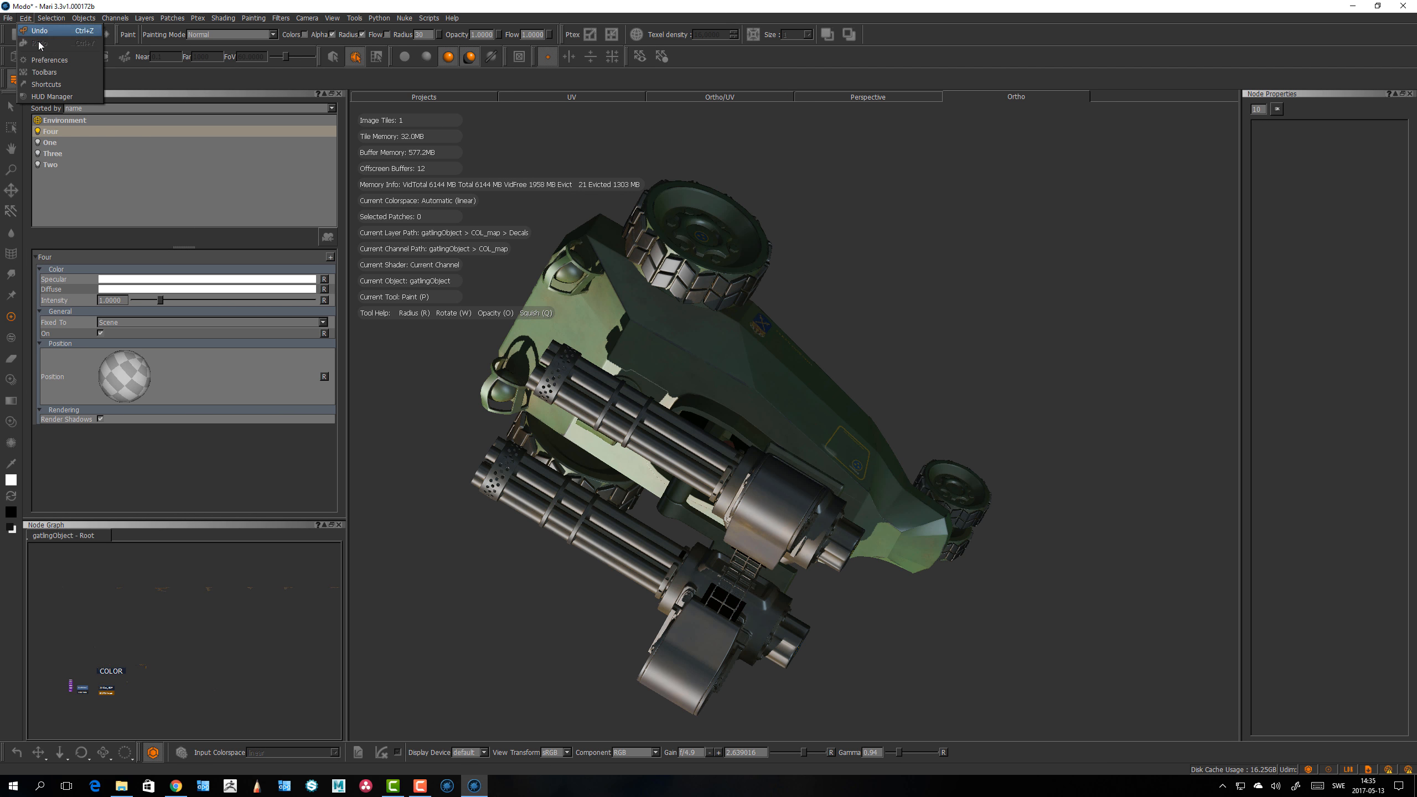
{"action": "left_click", "coordinate": [56, 59]}
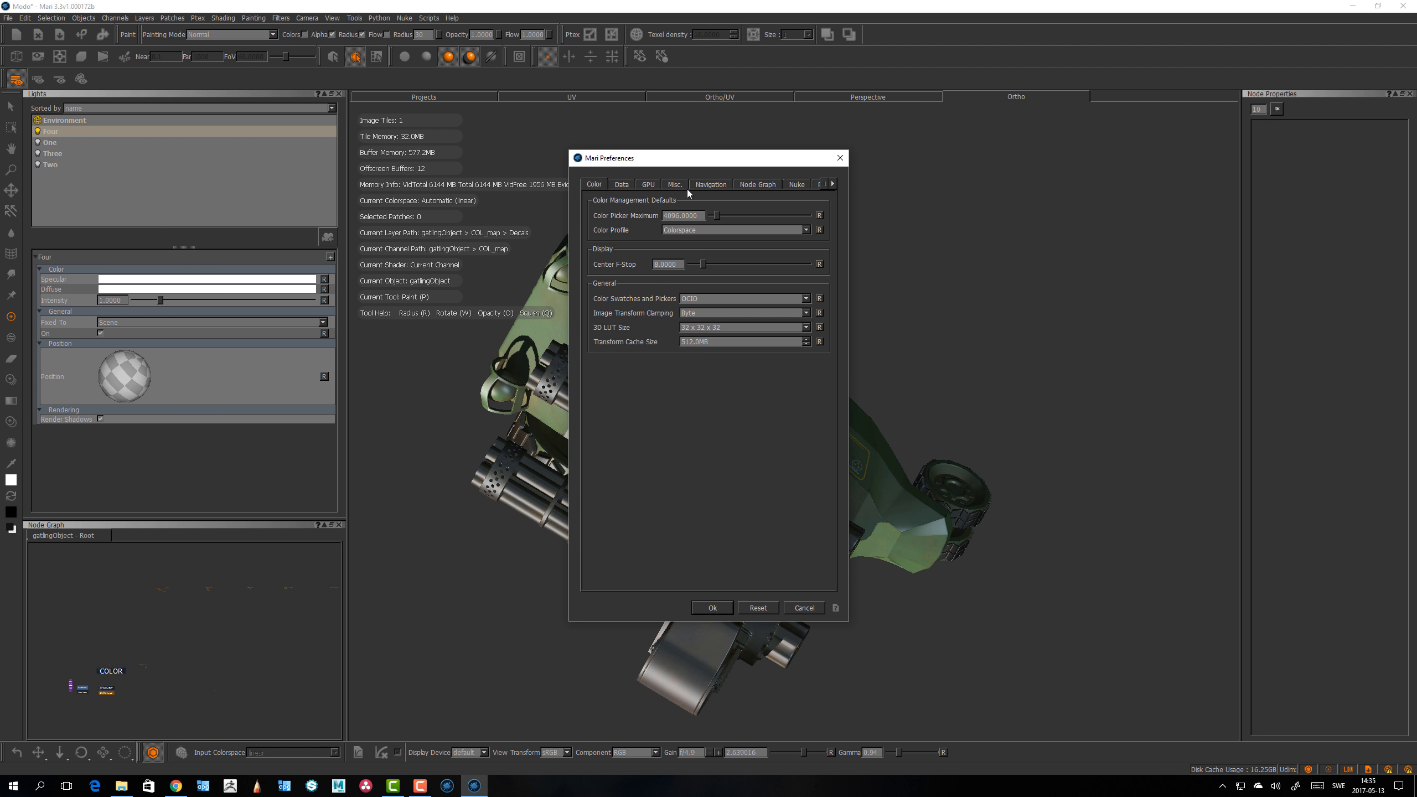
{"action": "left_click", "coordinate": [711, 185]}
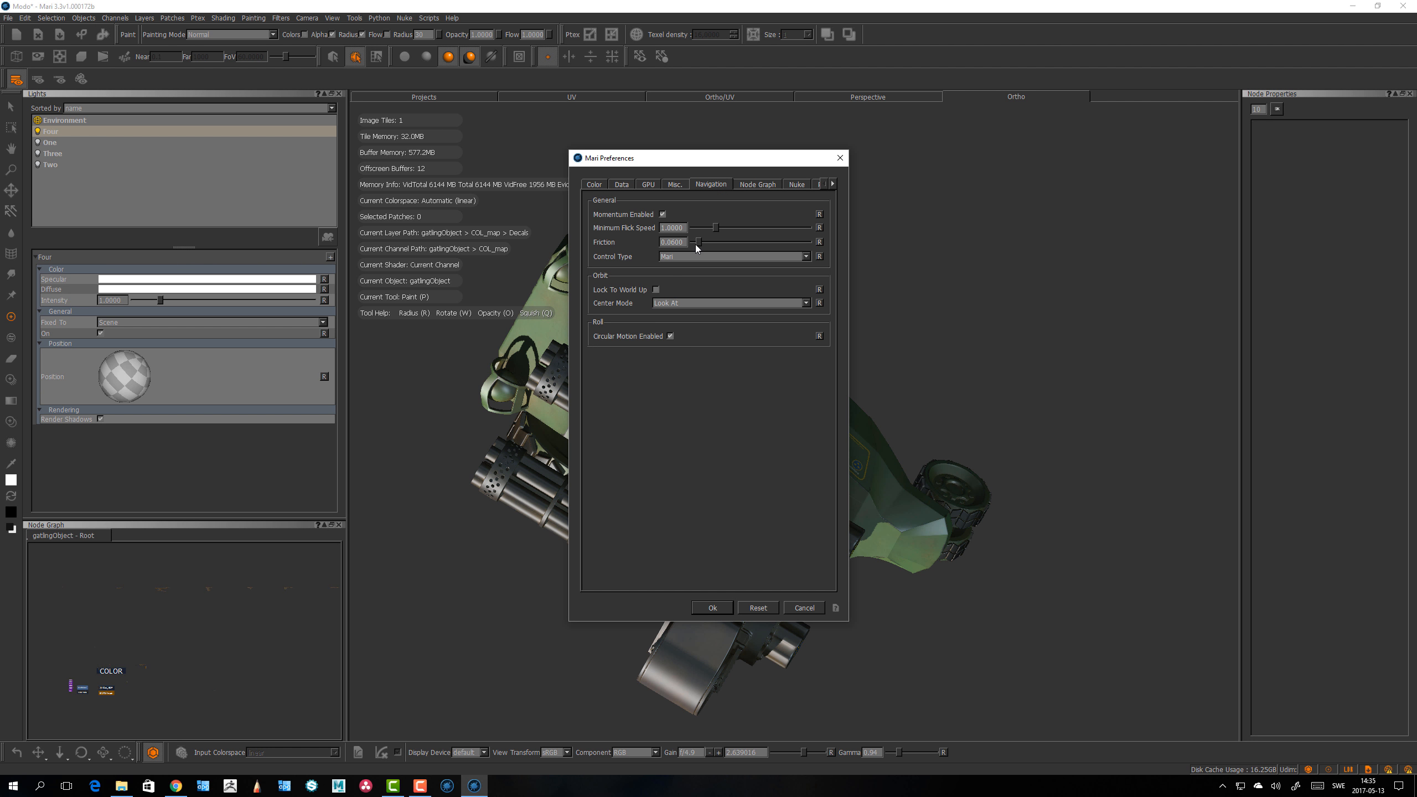
{"action": "left_click", "coordinate": [713, 608]}
Step: Orbit the view again and revisit the Navigation preferences, confirming the dialog with OK
{"action": "left_click_drag", "start_coordinate": [692, 558], "coordinate": [837, 474], "text": "alt"}
{"action": "left_click_drag", "start_coordinate": [696, 621], "coordinate": [769, 537], "text": "alt"}
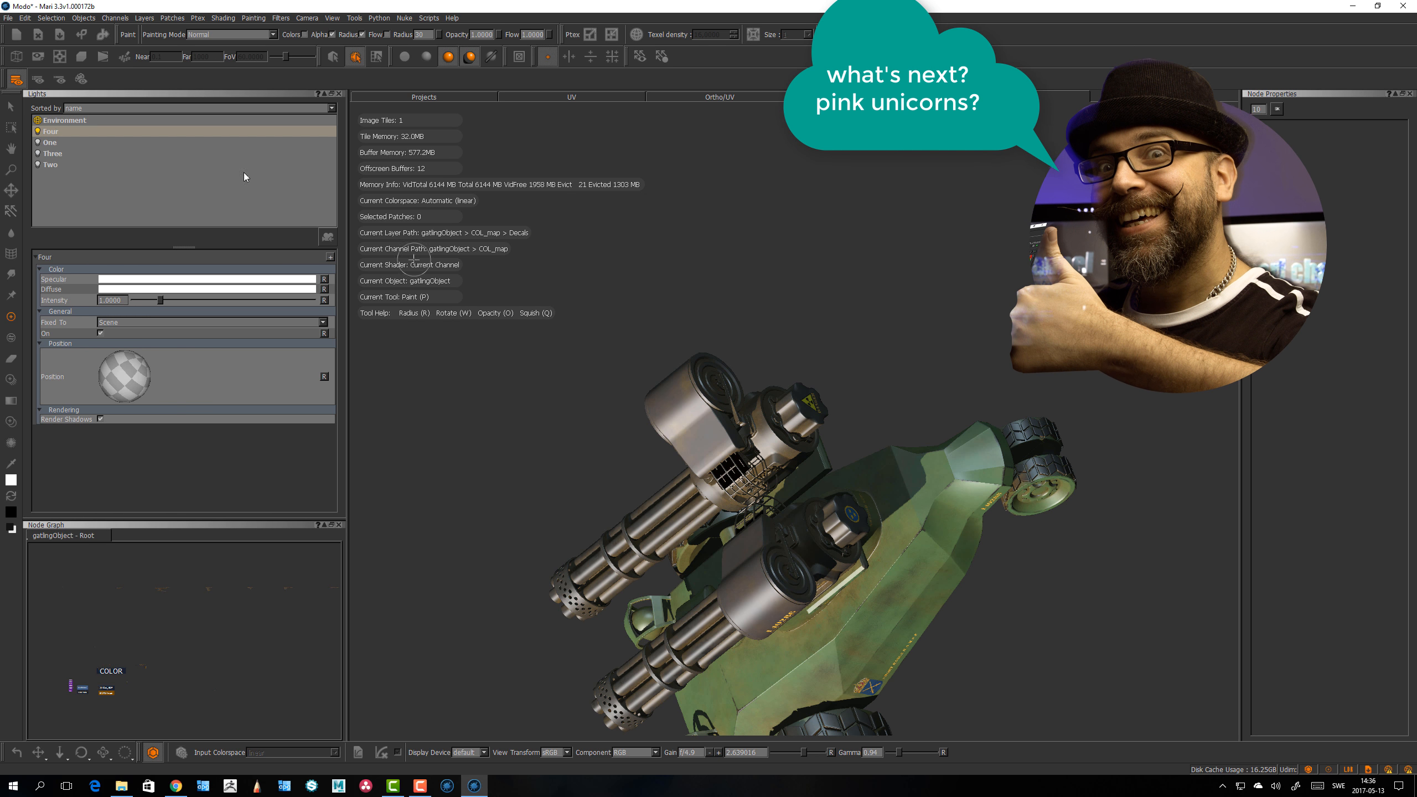
{"action": "left_click", "coordinate": [25, 17]}
{"action": "left_click", "coordinate": [45, 61]}
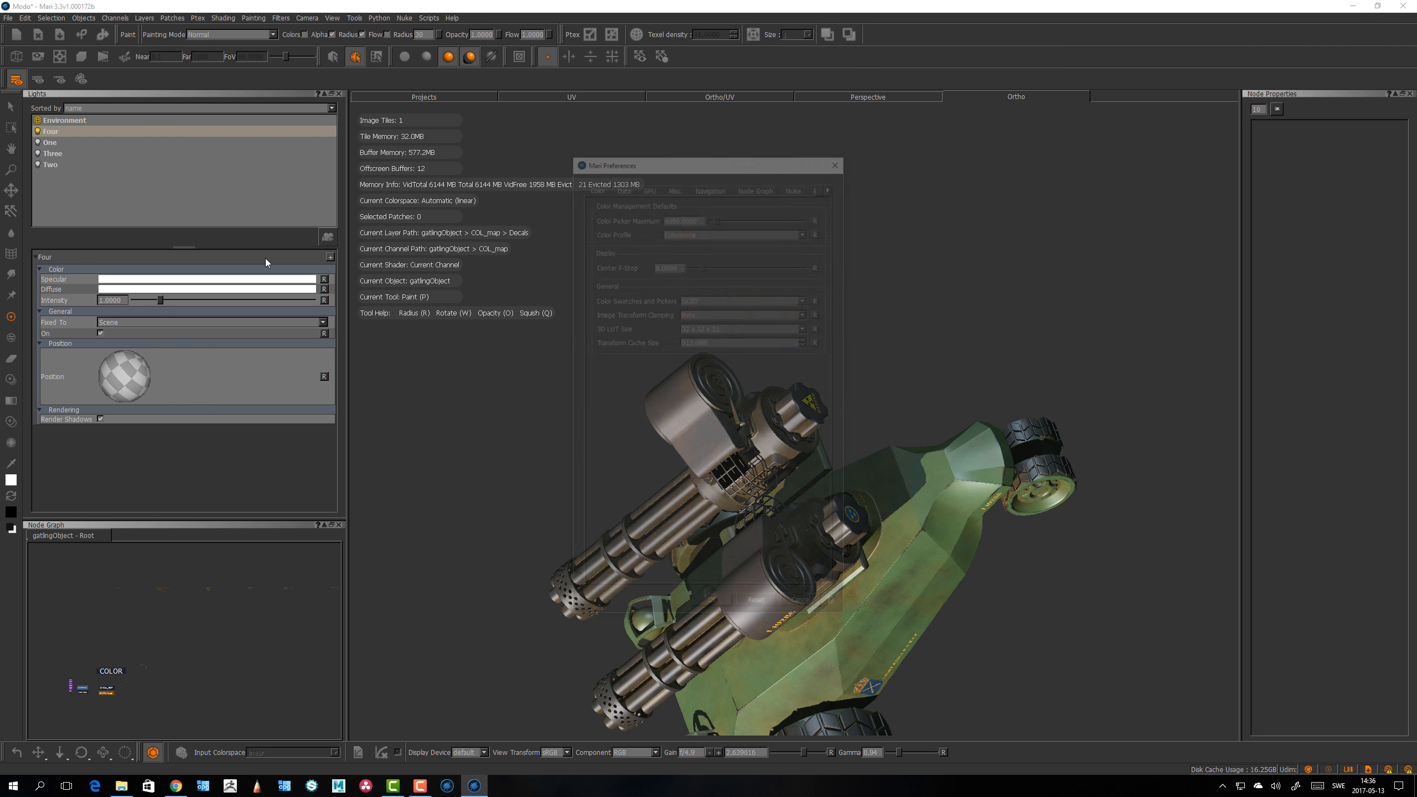
{"action": "left_click", "coordinate": [712, 184]}
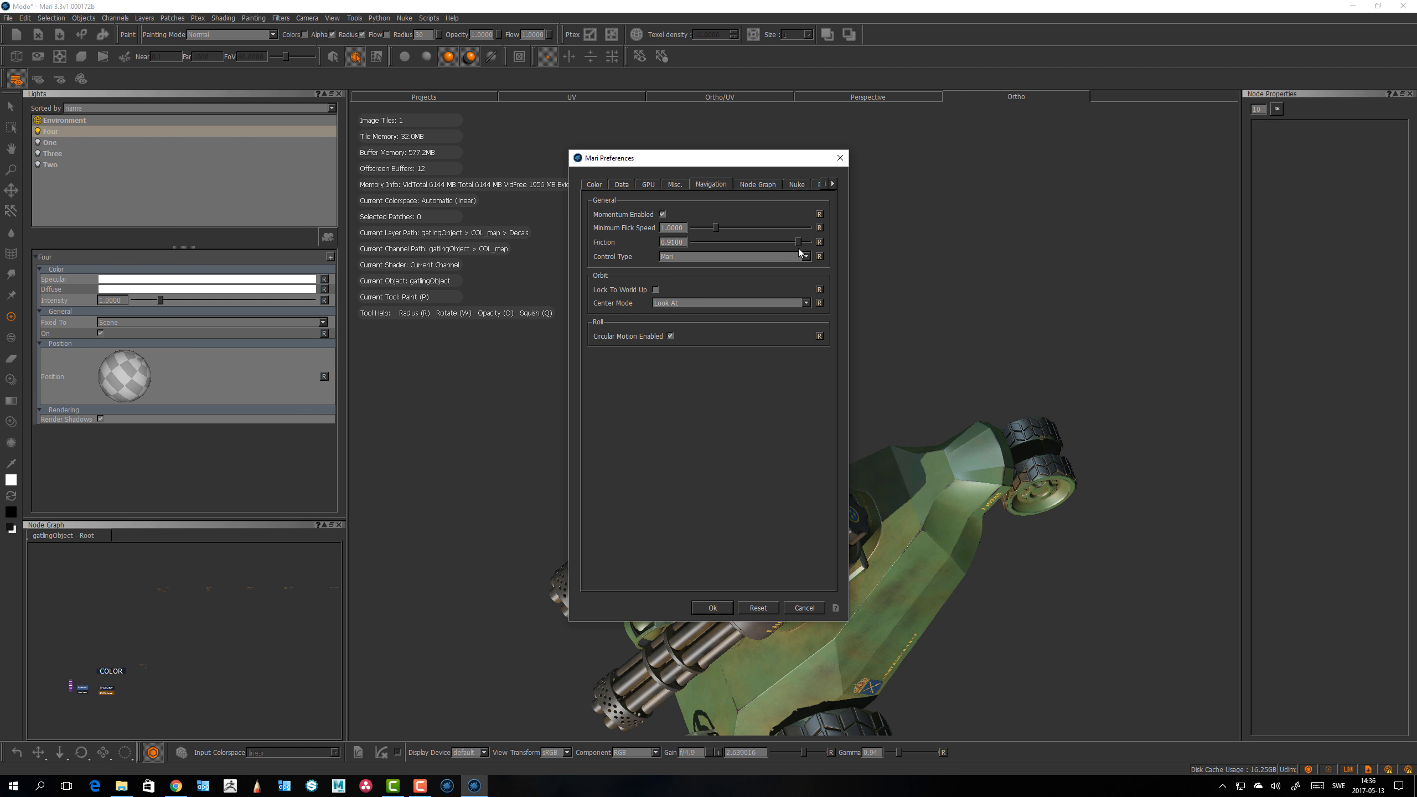
{"action": "left_click", "coordinate": [712, 608]}
Step: Orbit the model, reopen the Navigation preferences and reselect Mari as the navigation control type
{"action": "middle_click_drag", "start_coordinate": [720, 609], "coordinate": [718, 219]}
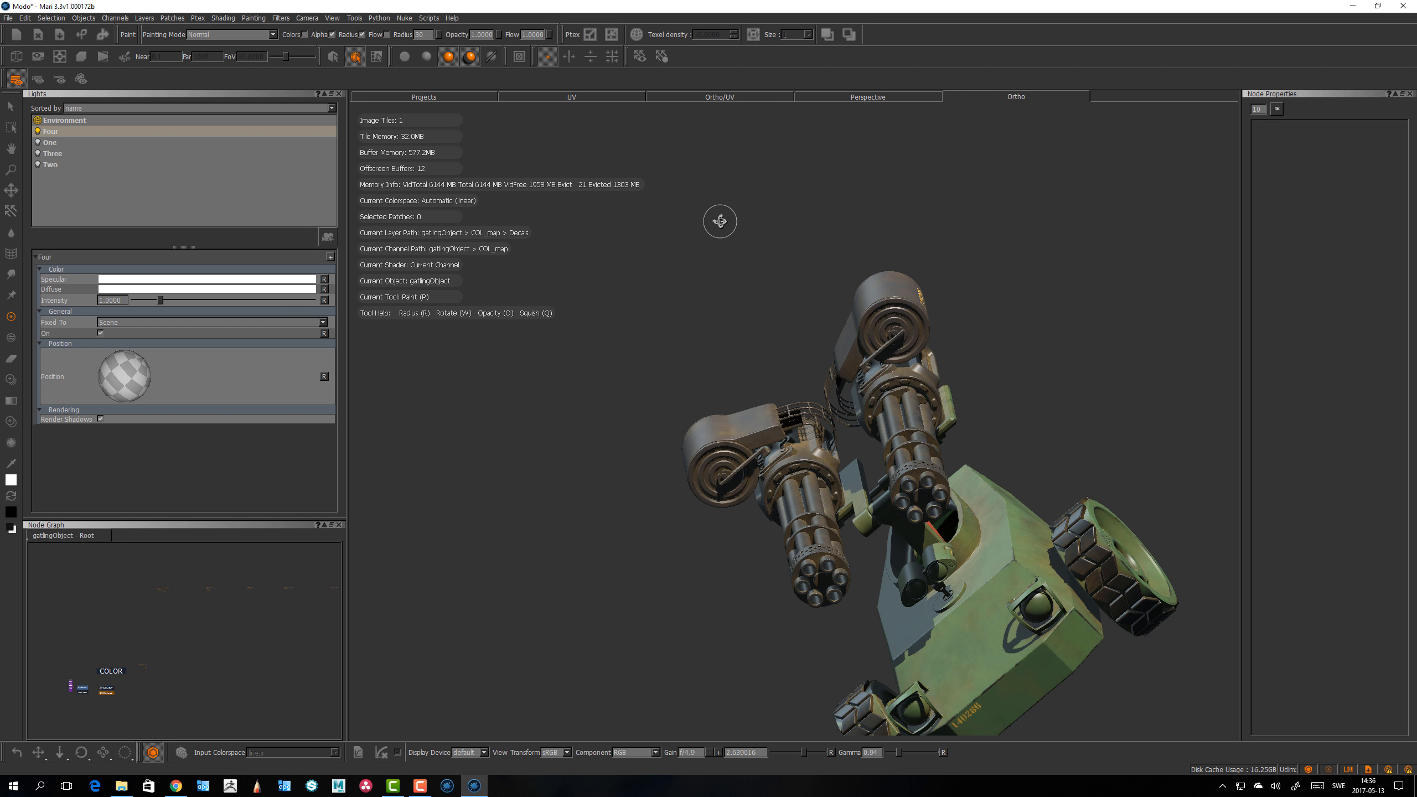
{"action": "middle_click_drag", "start_coordinate": [535, 592], "coordinate": [777, 287]}
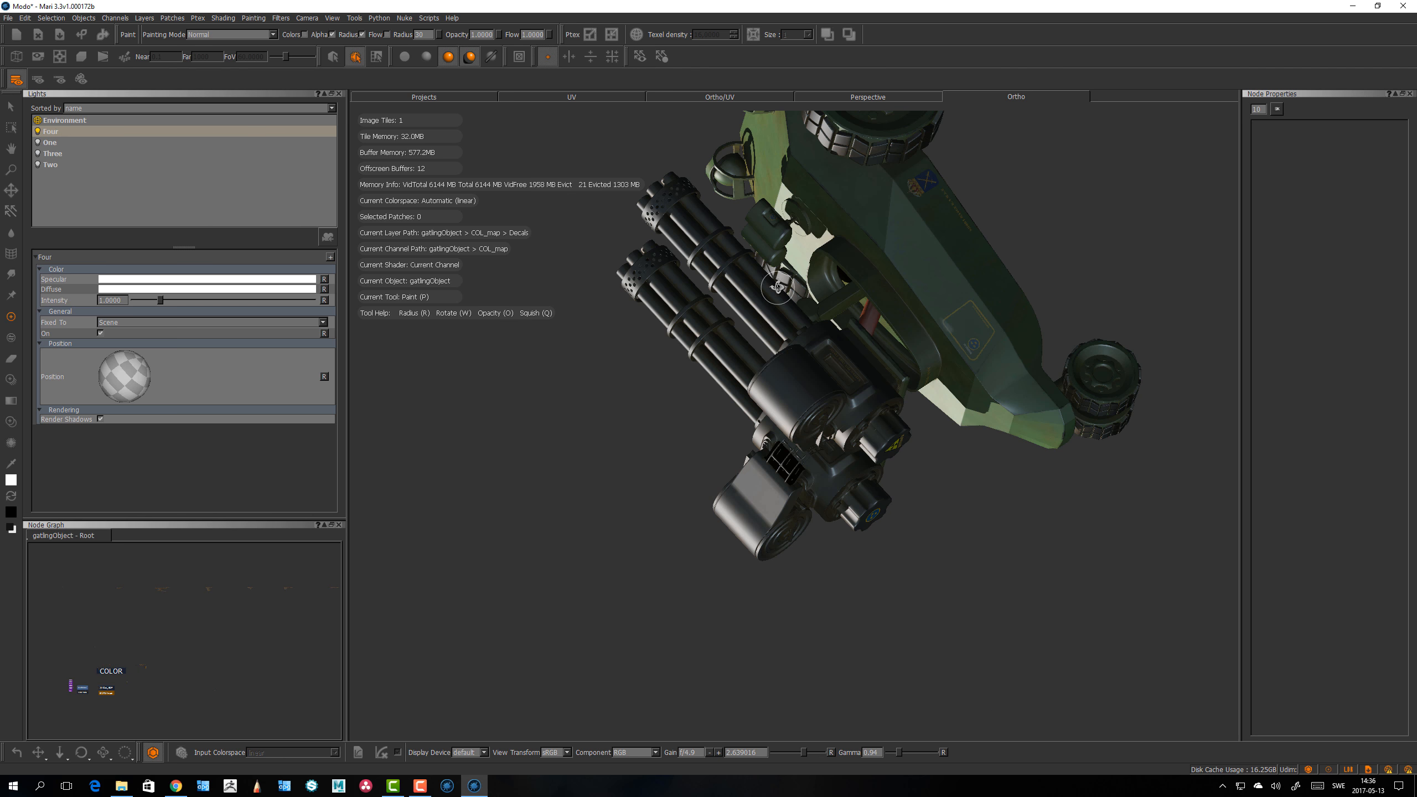
{"action": "left_click", "coordinate": [25, 17]}
{"action": "left_click", "coordinate": [49, 60]}
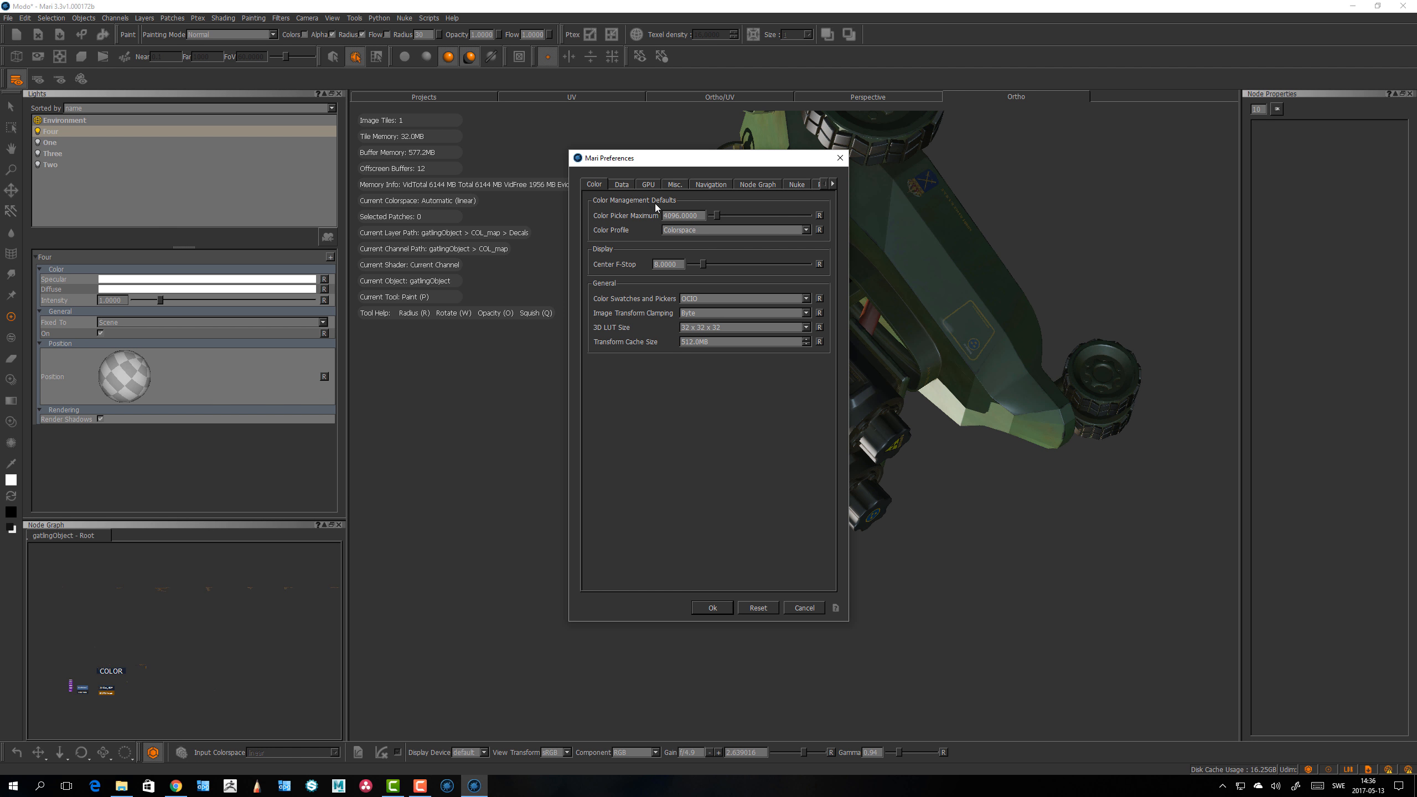
{"action": "left_click", "coordinate": [705, 186]}
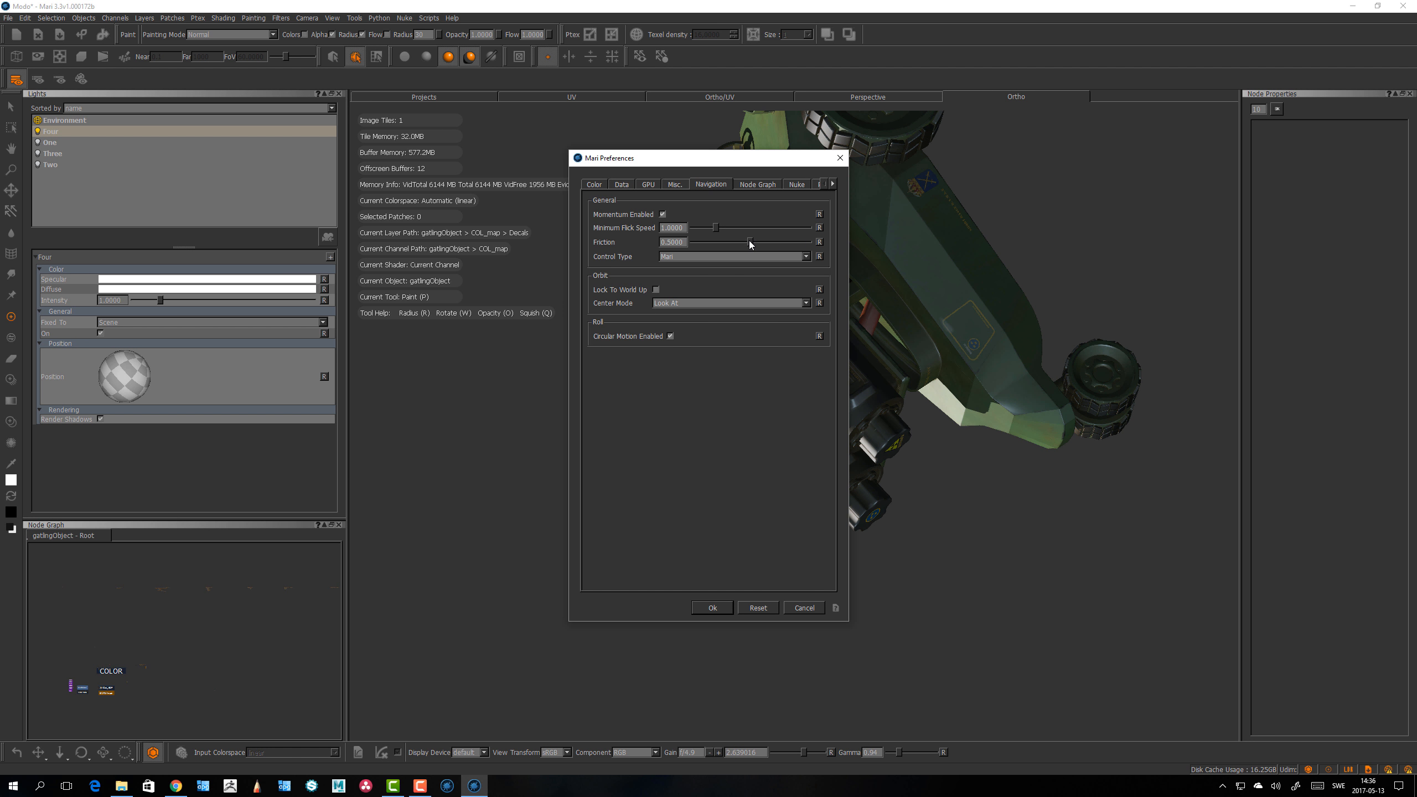
{"action": "left_click", "coordinate": [687, 258]}
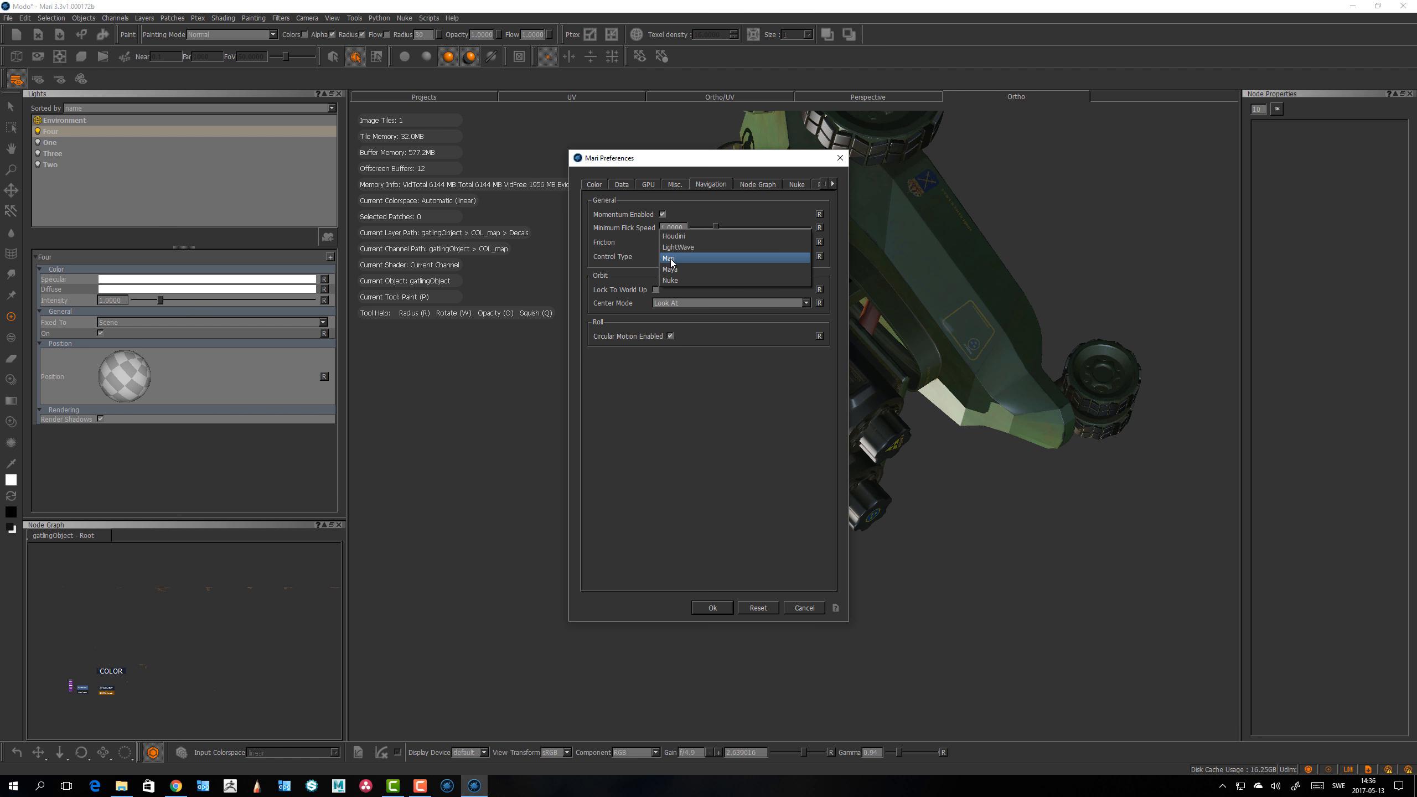
{"action": "left_click", "coordinate": [670, 258]}
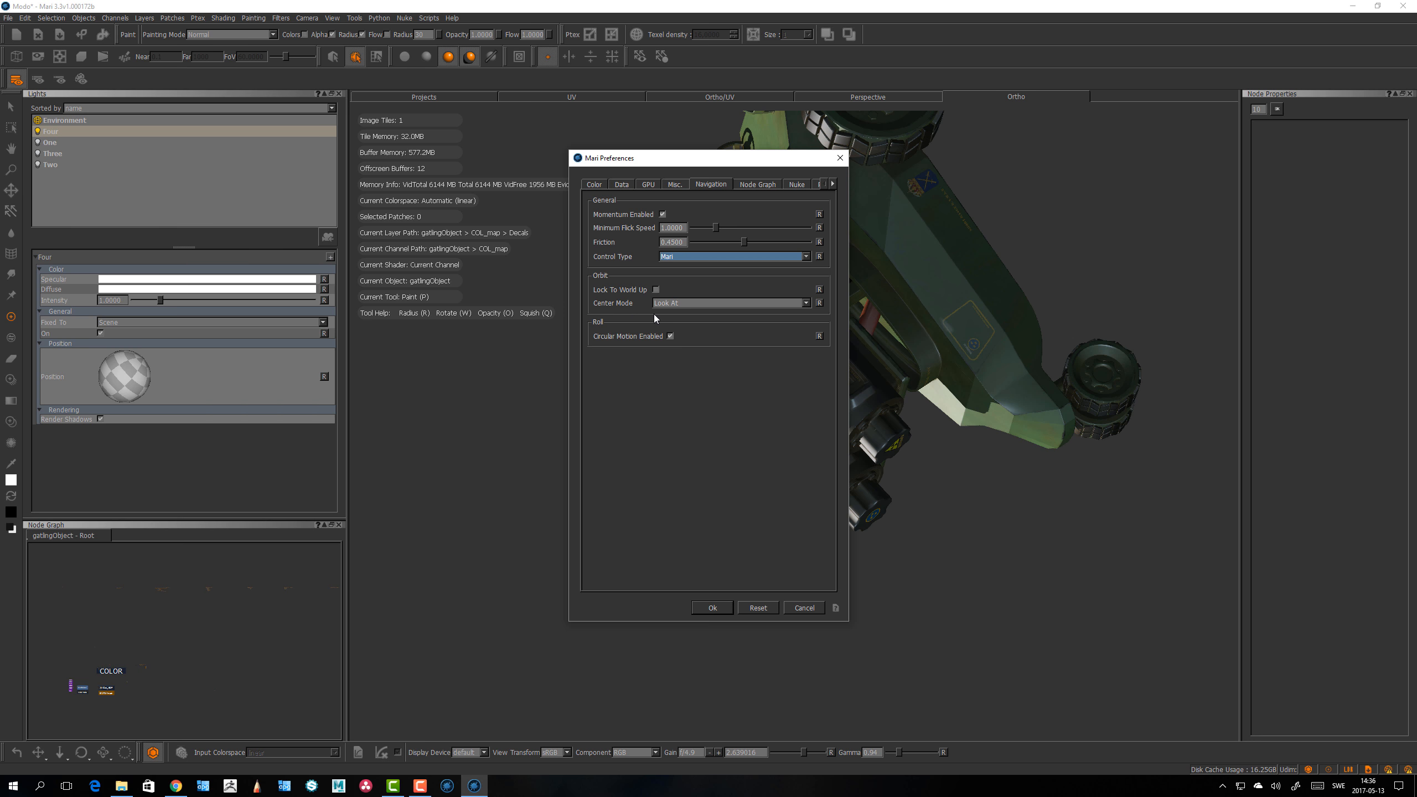
Step: Set the orbit Center Mode to Objects in the Navigation preferences and apply with OK
{"action": "left_click_drag", "start_coordinate": [717, 165], "coordinate": [540, 213]}
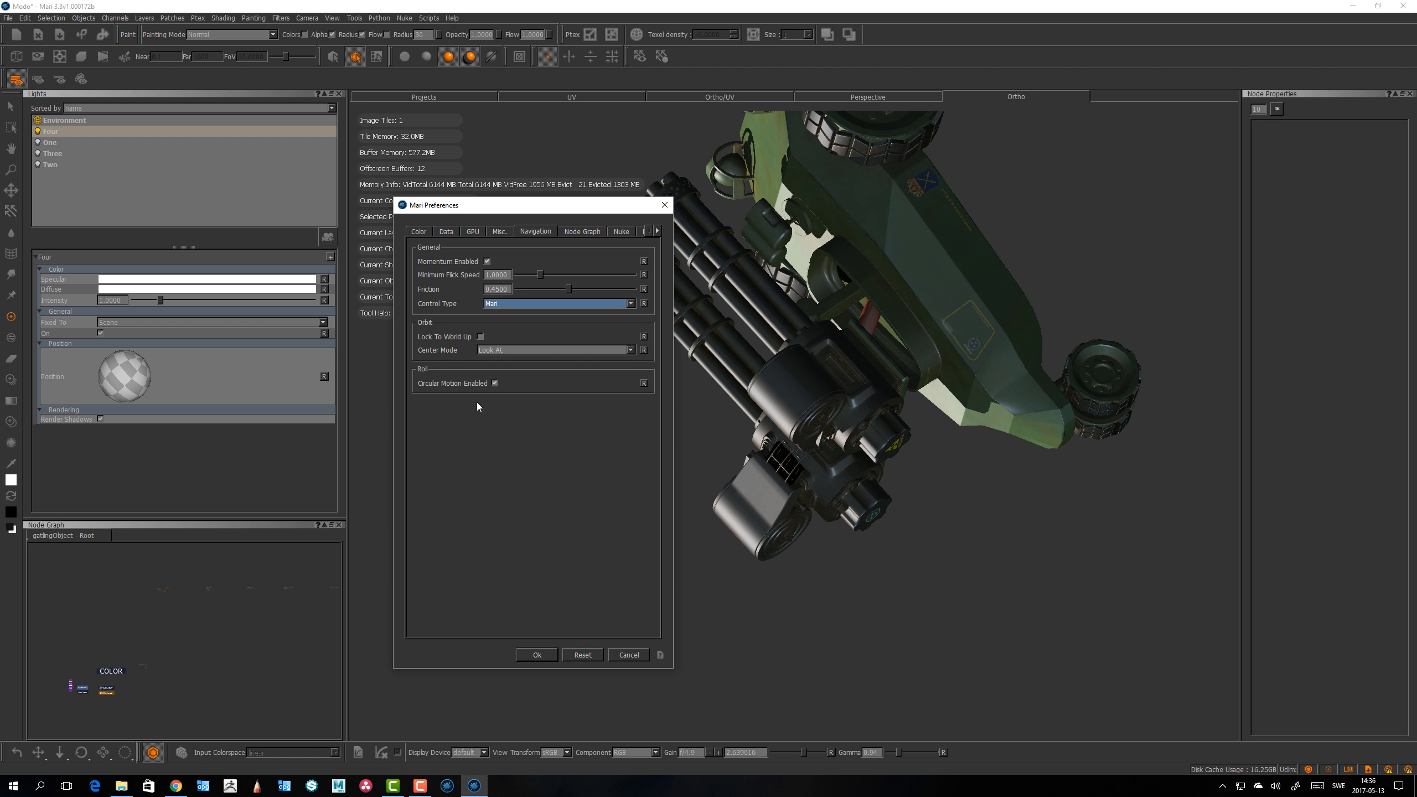
{"action": "left_click", "coordinate": [553, 350]}
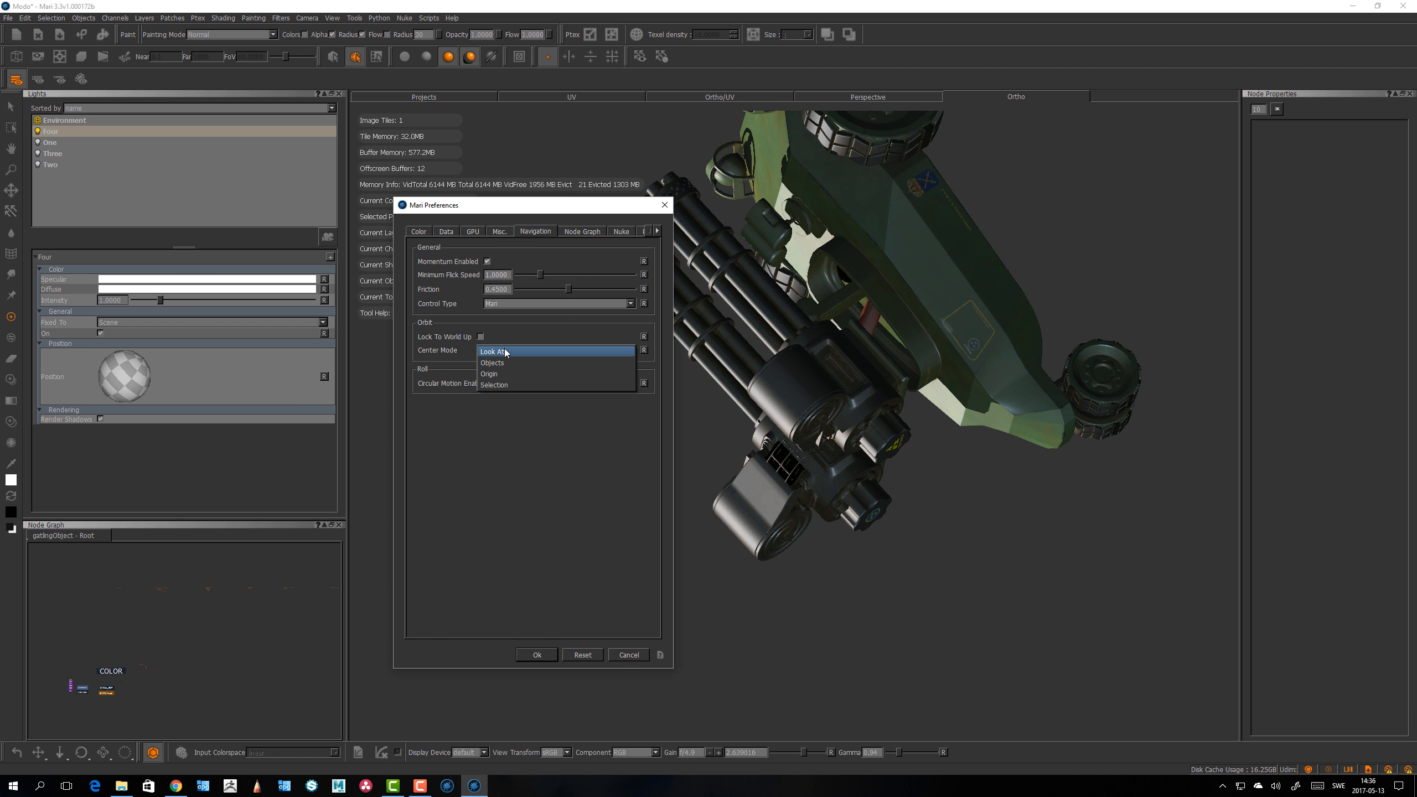
{"action": "left_click", "coordinate": [504, 351]}
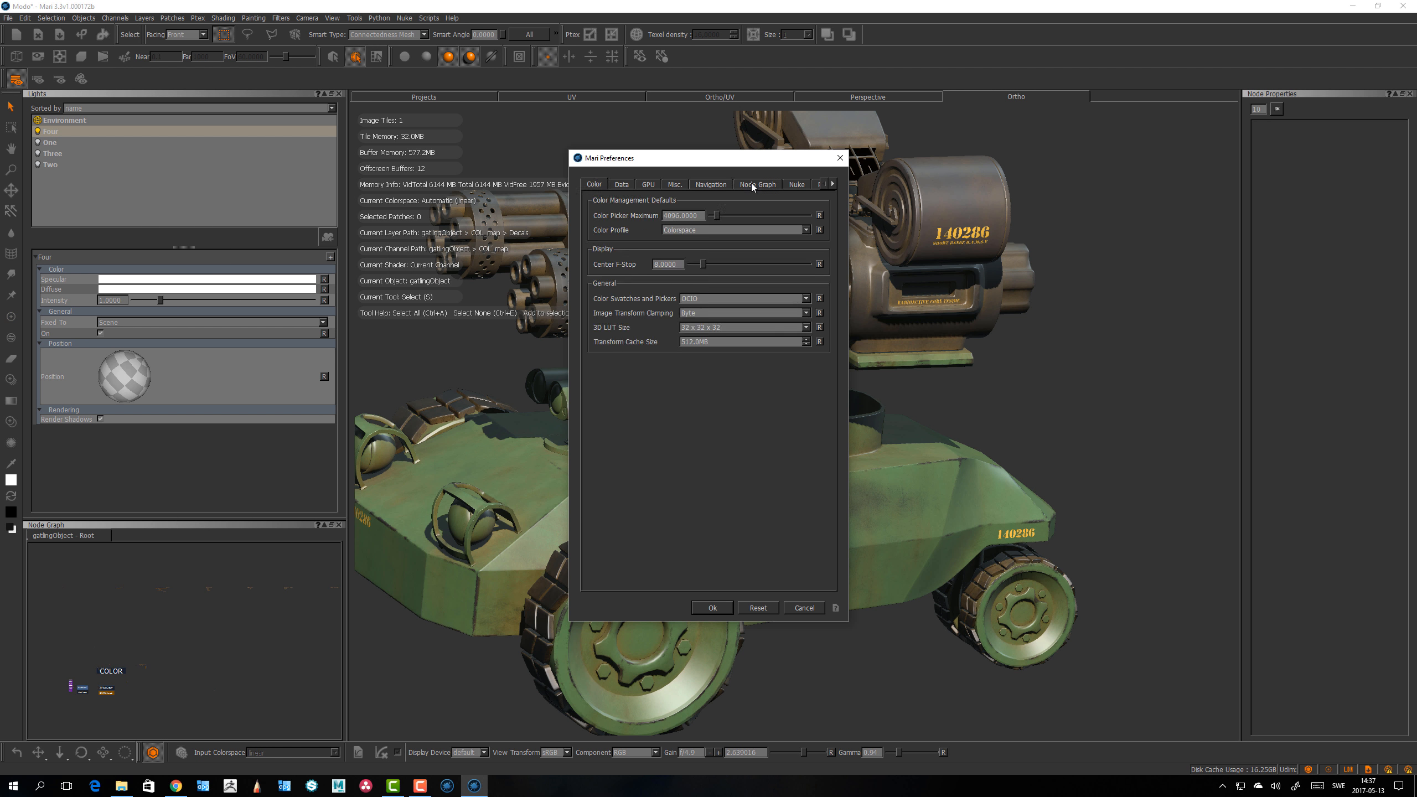
{"action": "left_click", "coordinate": [714, 186]}
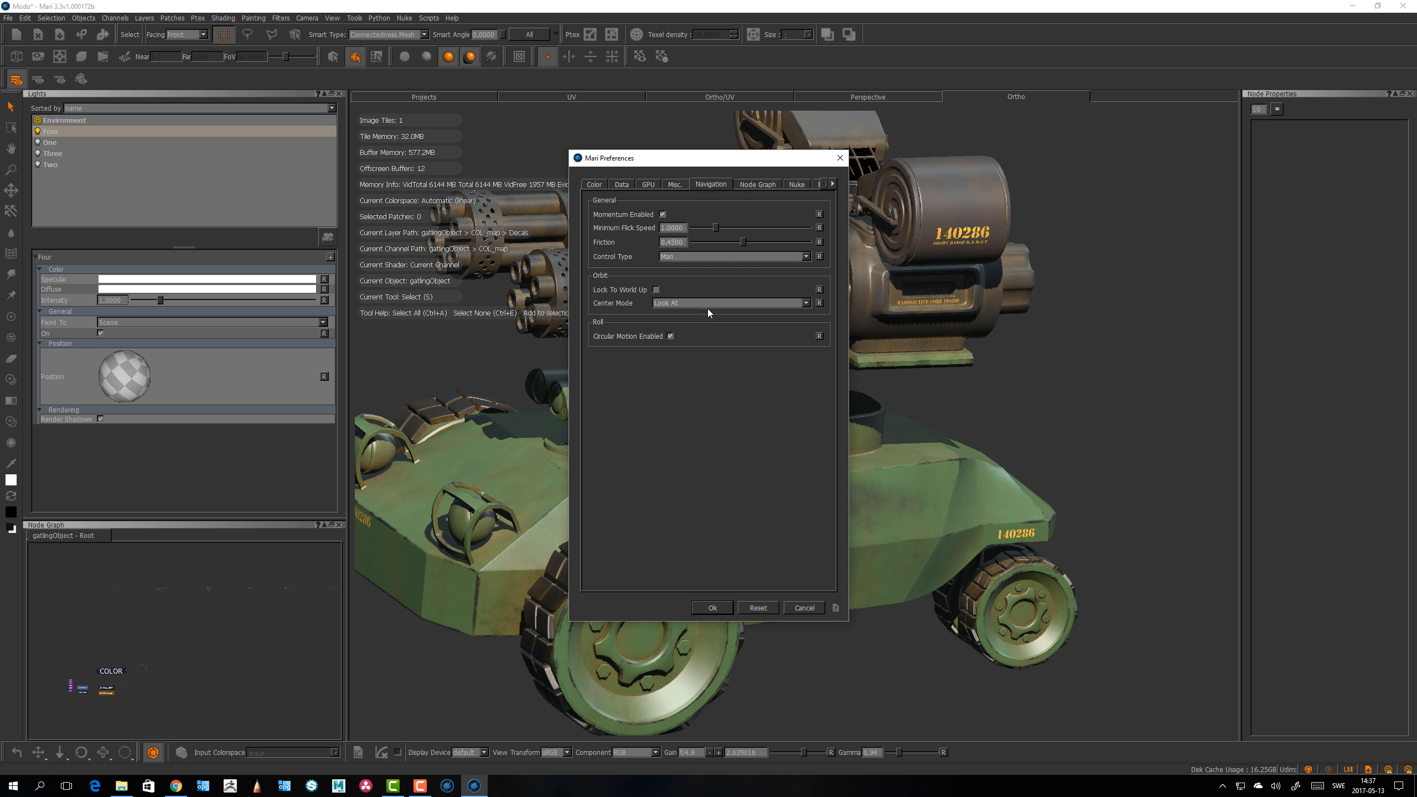
{"action": "left_click", "coordinate": [698, 304]}
{"action": "left_click", "coordinate": [692, 318]}
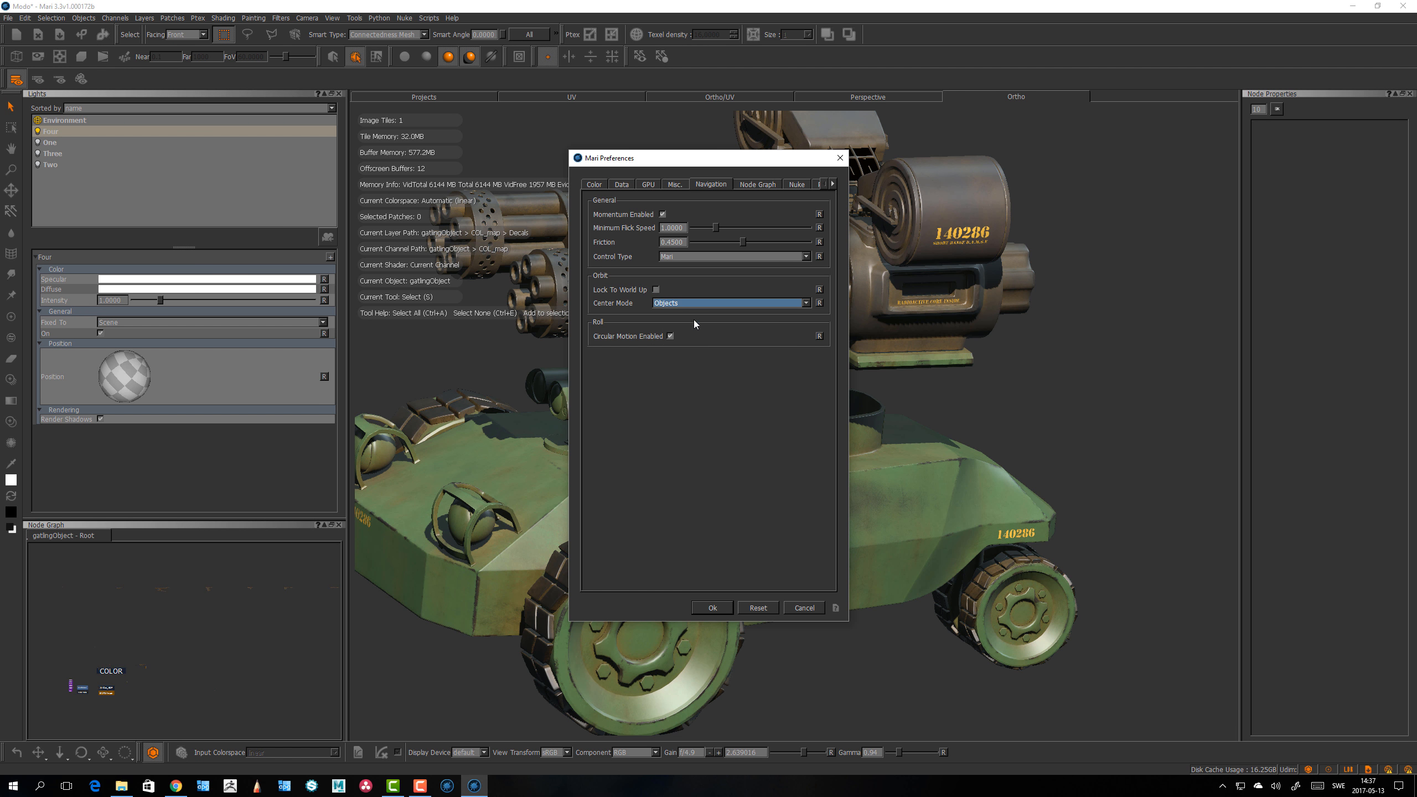
{"action": "left_click", "coordinate": [713, 608]}
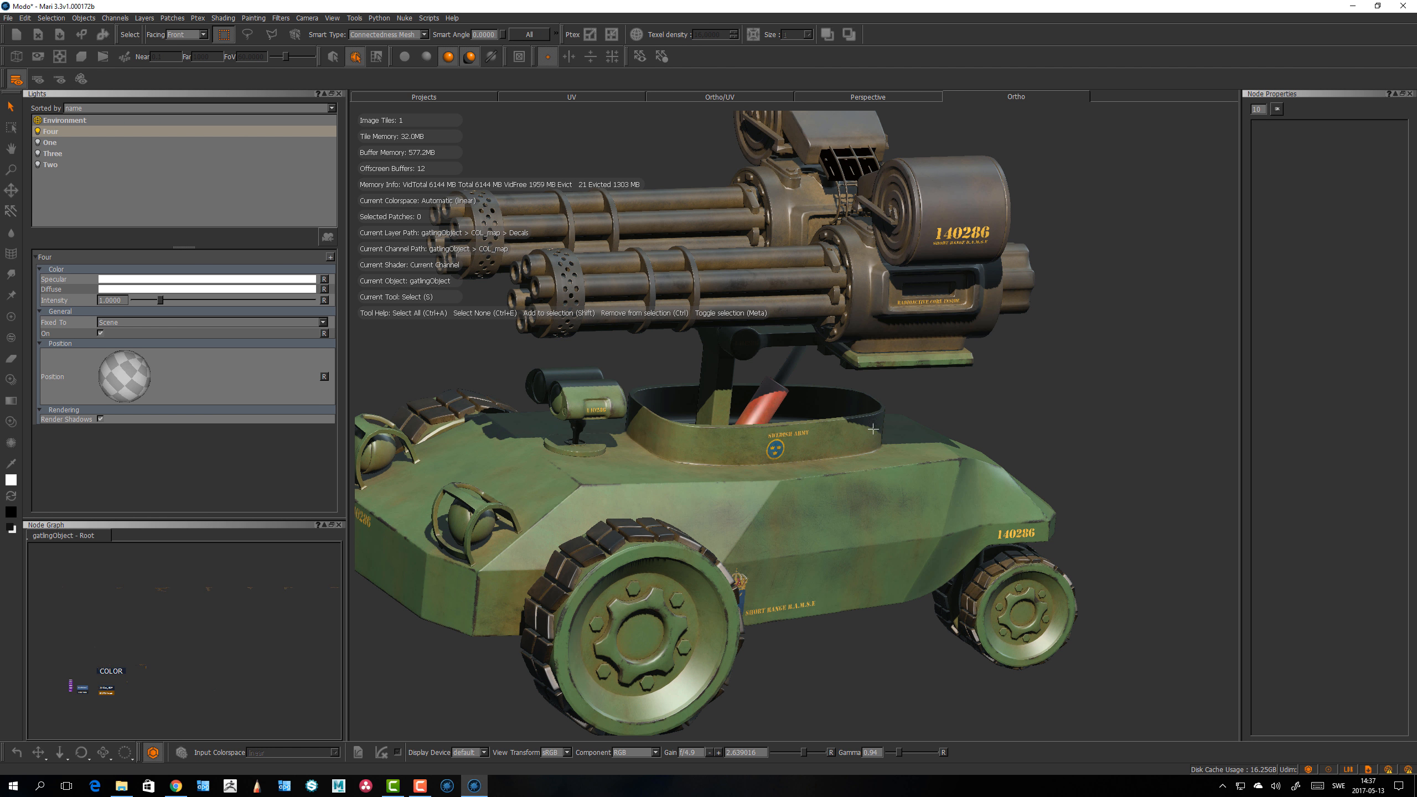
Step: Frame the model, then change the orbit center mode in the Navigation preferences and confirm with OK
{"action": "middle_click_drag", "start_coordinate": [877, 451], "coordinate": [836, 436], "text": "alt"}
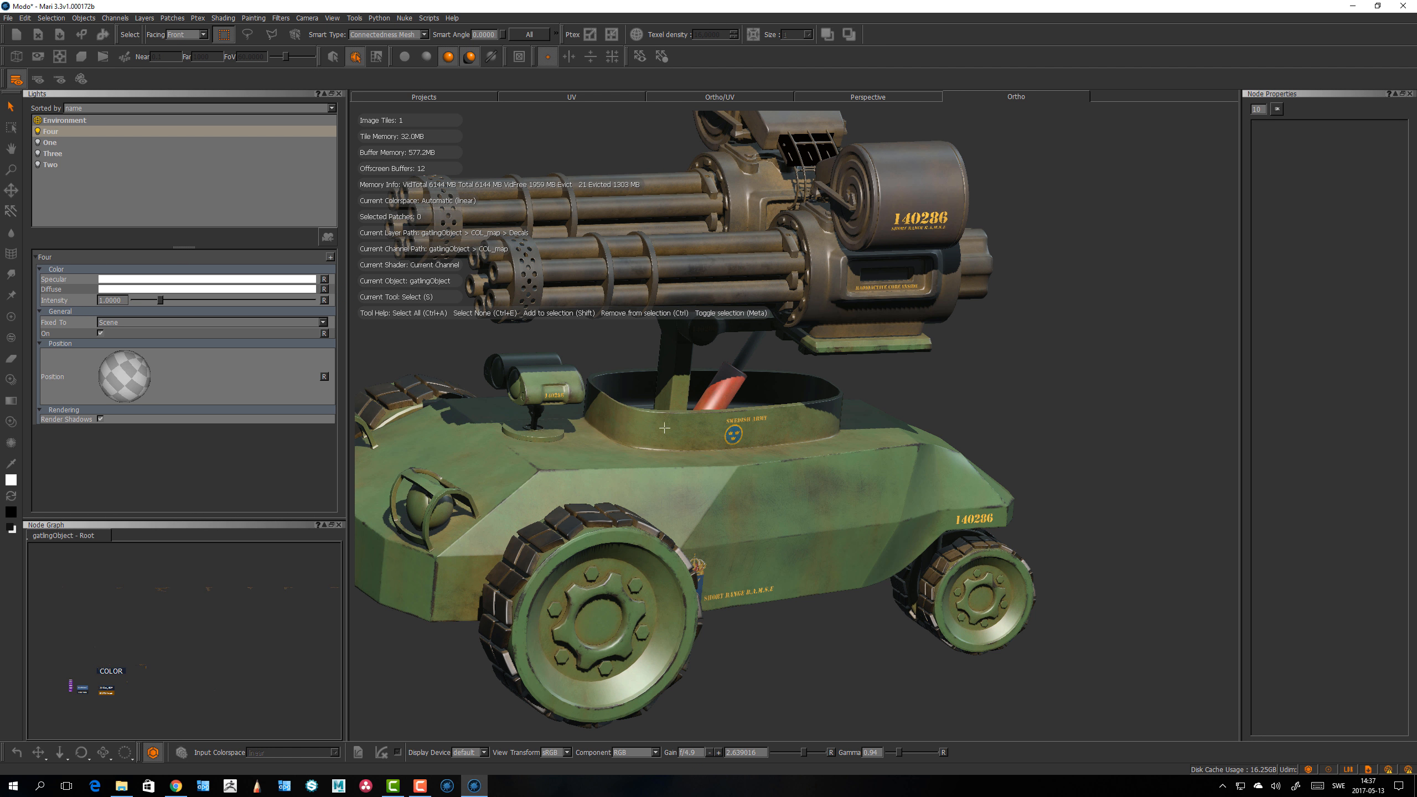
{"action": "scroll", "coordinate": [689, 427], "scroll_direction": "down", "scroll_amount": 3}
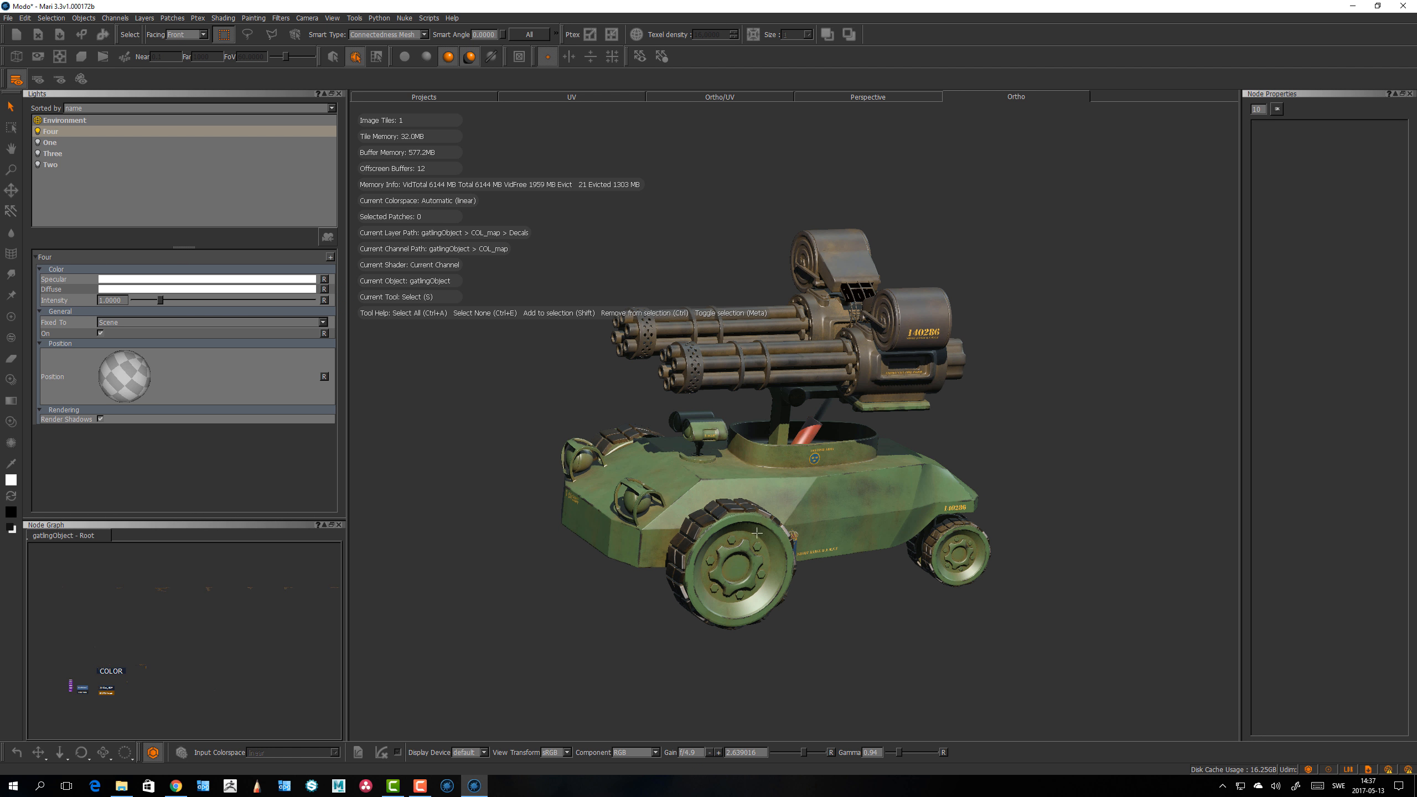
{"action": "key", "text": "f"}
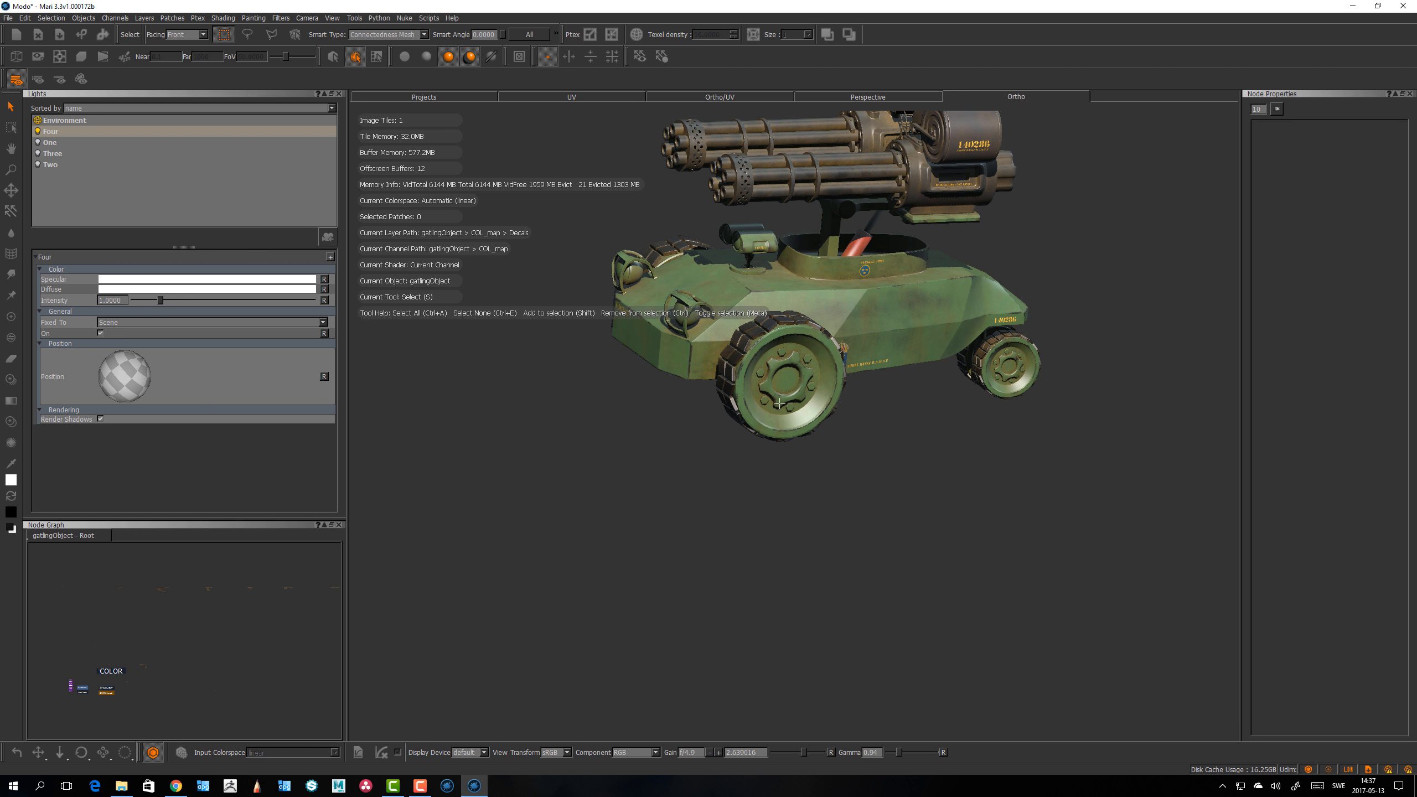
{"action": "left_click_drag", "start_coordinate": [761, 397], "coordinate": [771, 431], "text": "alt"}
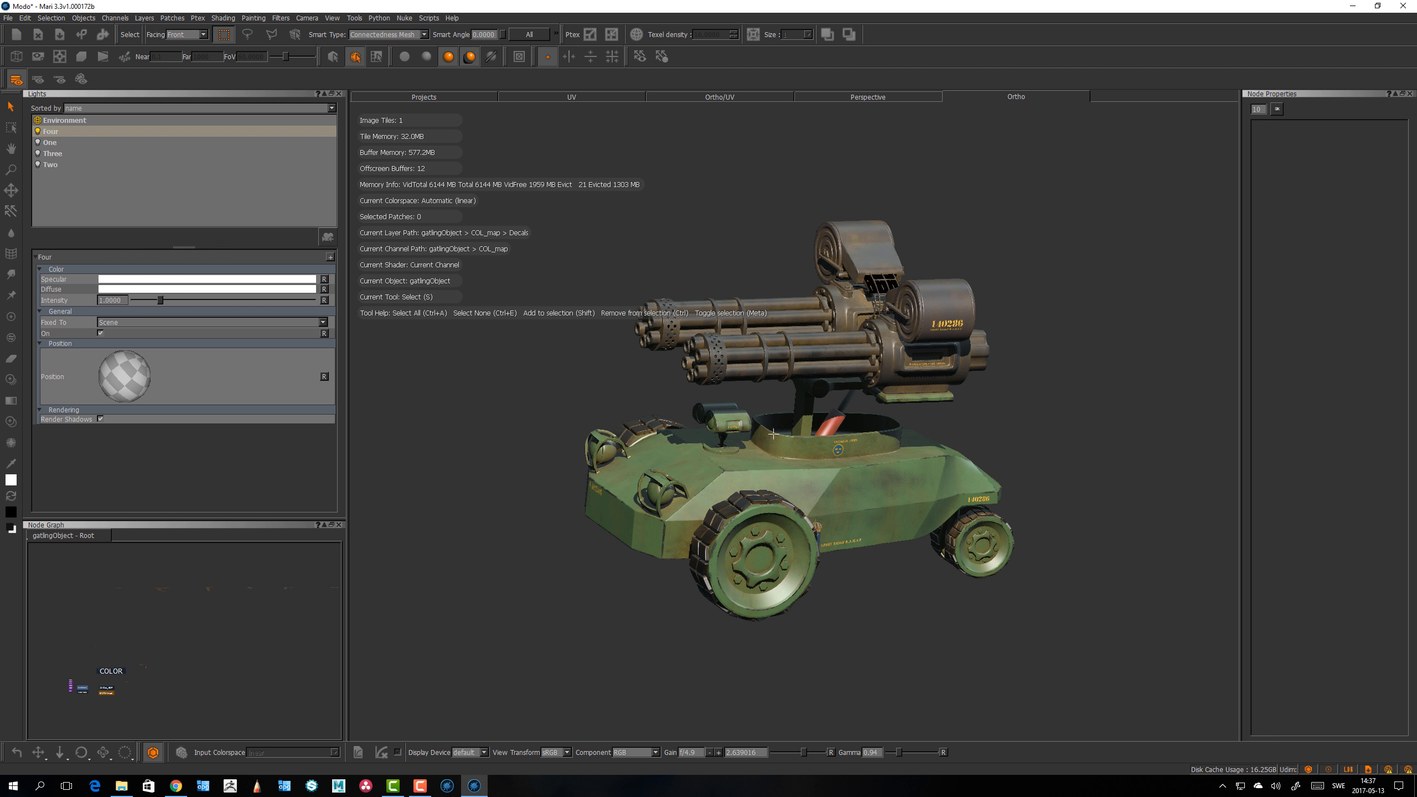
{"action": "middle_click_drag", "start_coordinate": [780, 441], "coordinate": [848, 329], "text": "alt"}
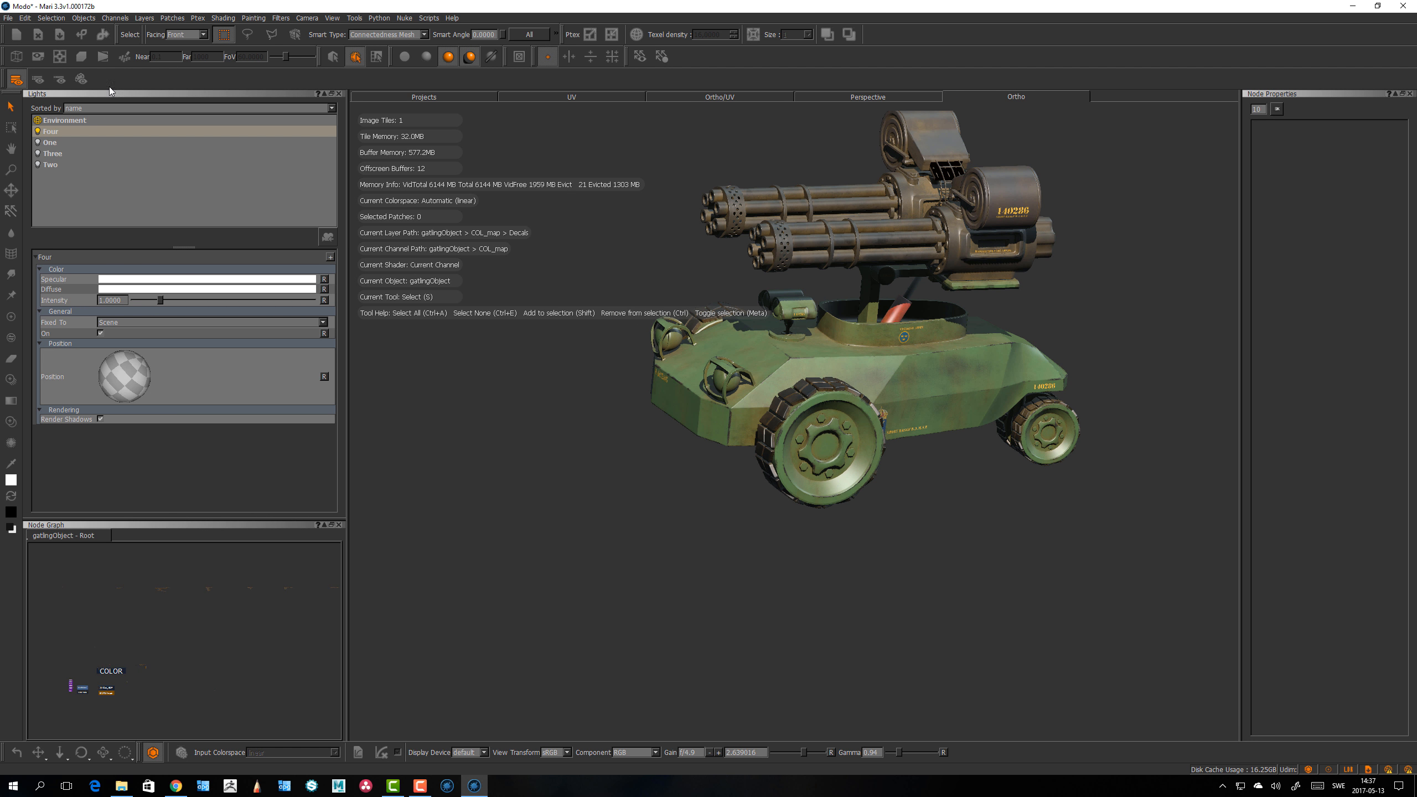
{"action": "left_click", "coordinate": [25, 17]}
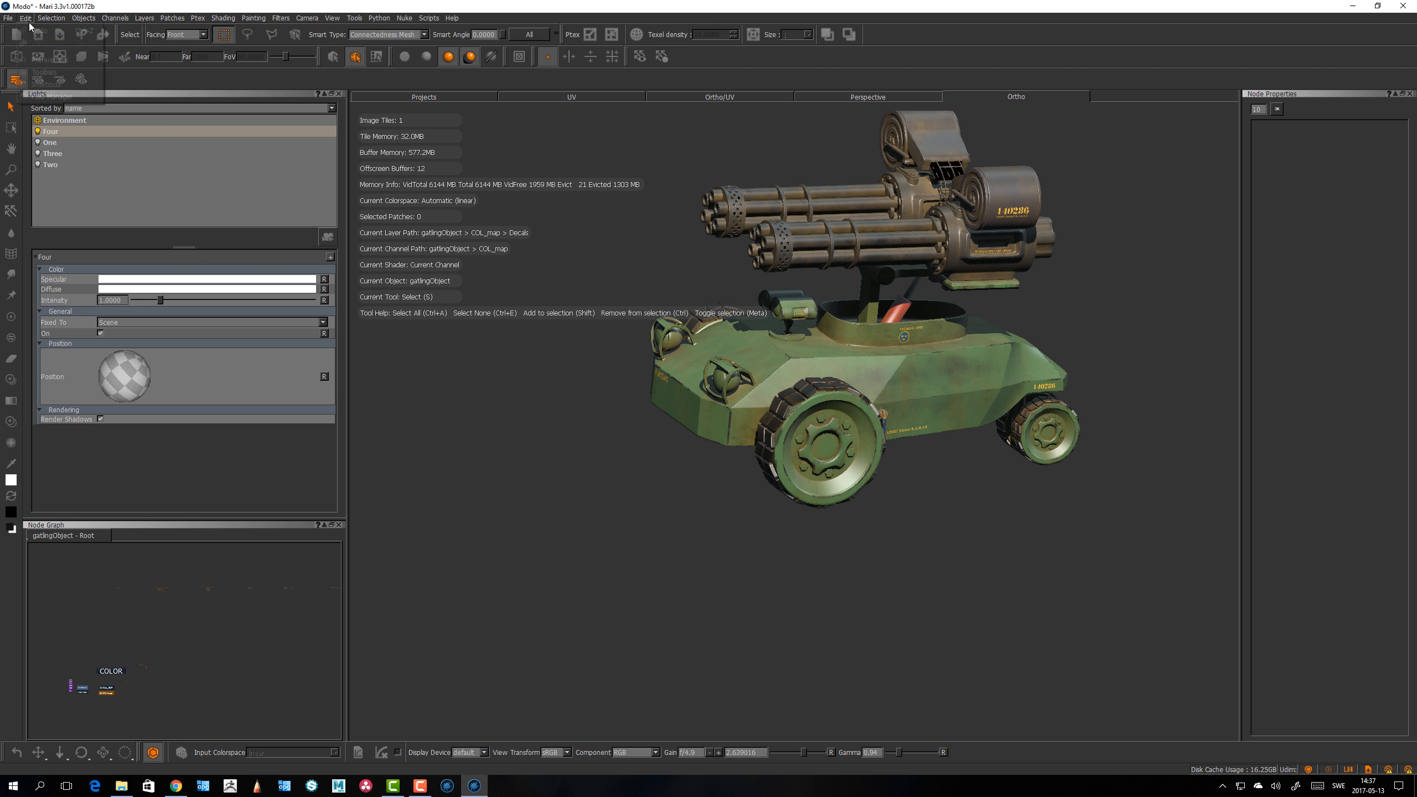
{"action": "left_click", "coordinate": [47, 60]}
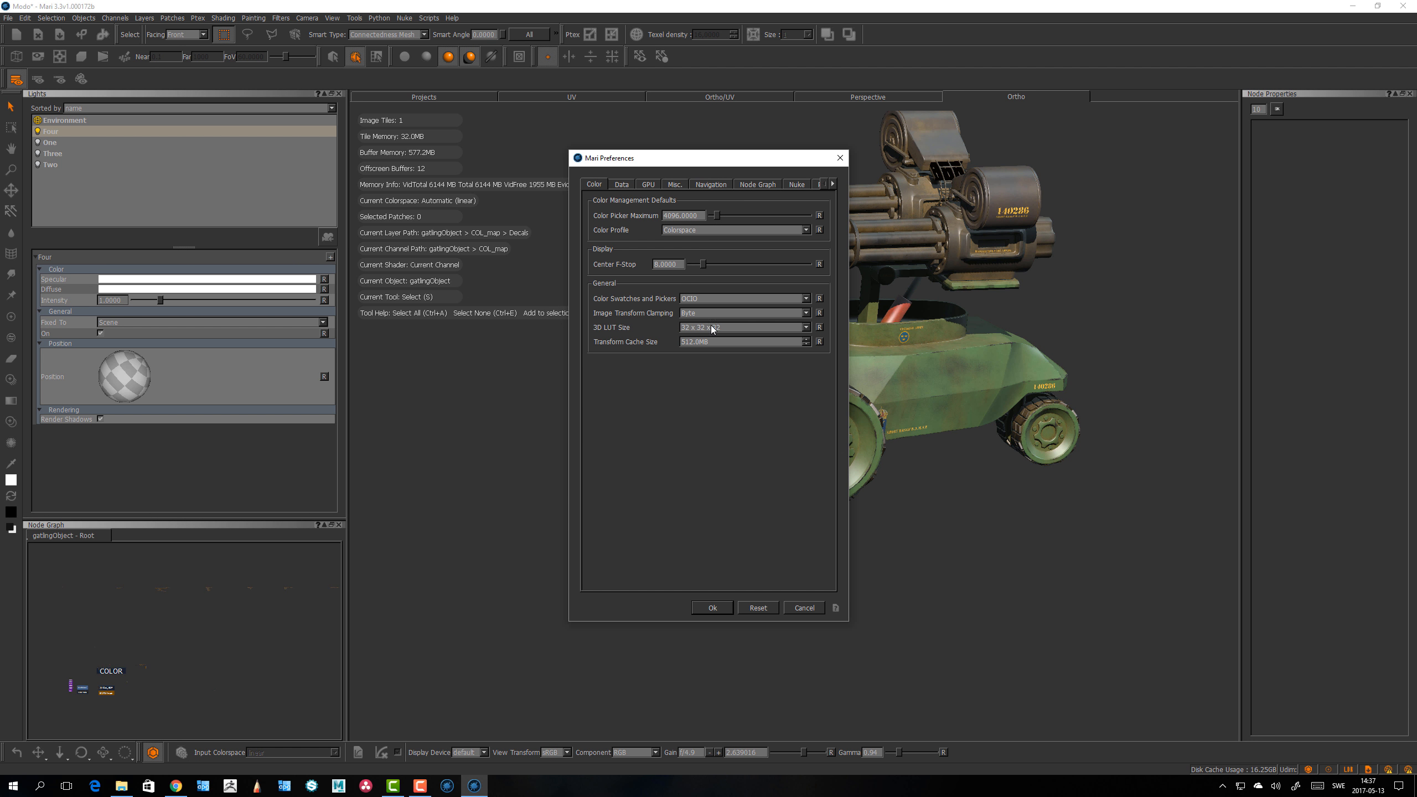
{"action": "left_click", "coordinate": [714, 185]}
{"action": "left_click", "coordinate": [760, 186]}
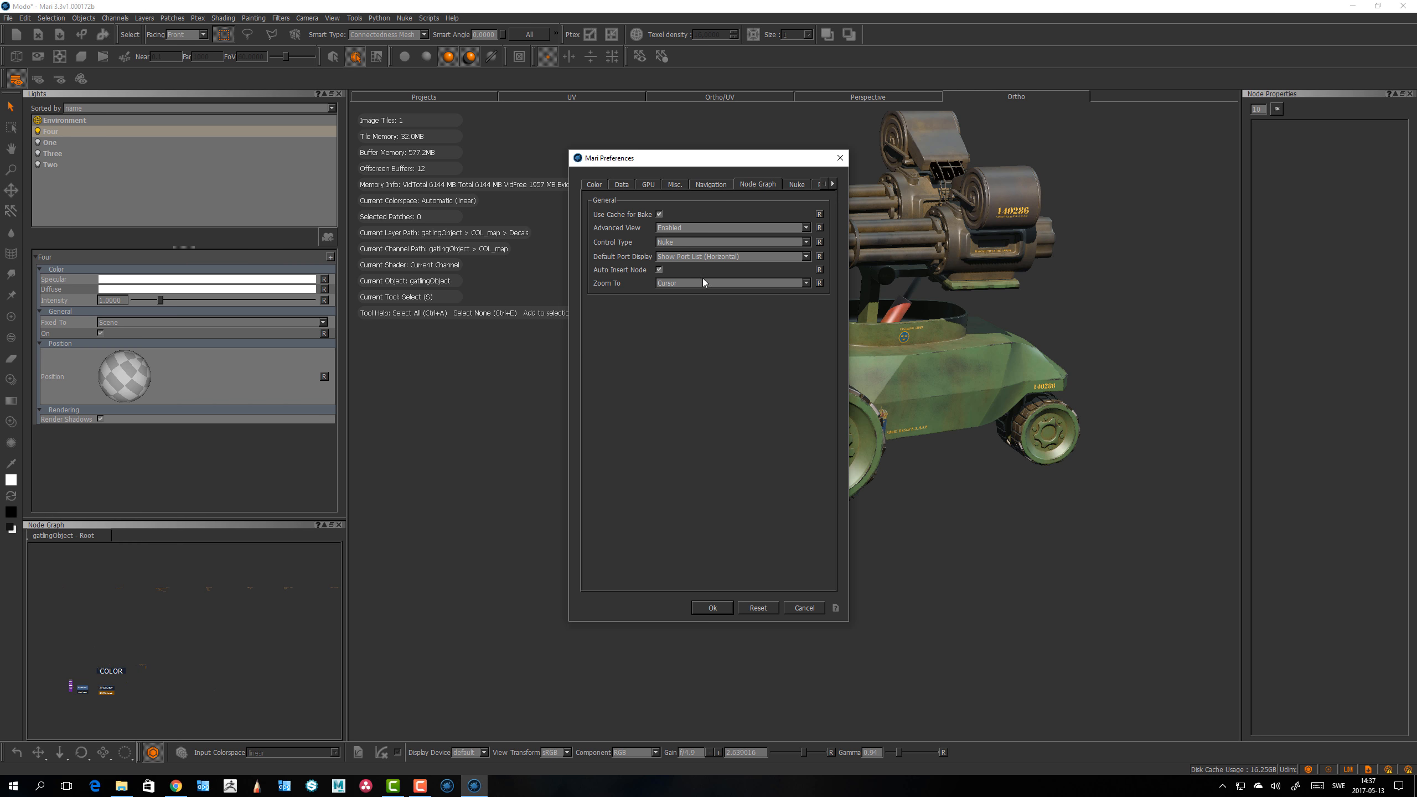
{"action": "left_click", "coordinate": [700, 186]}
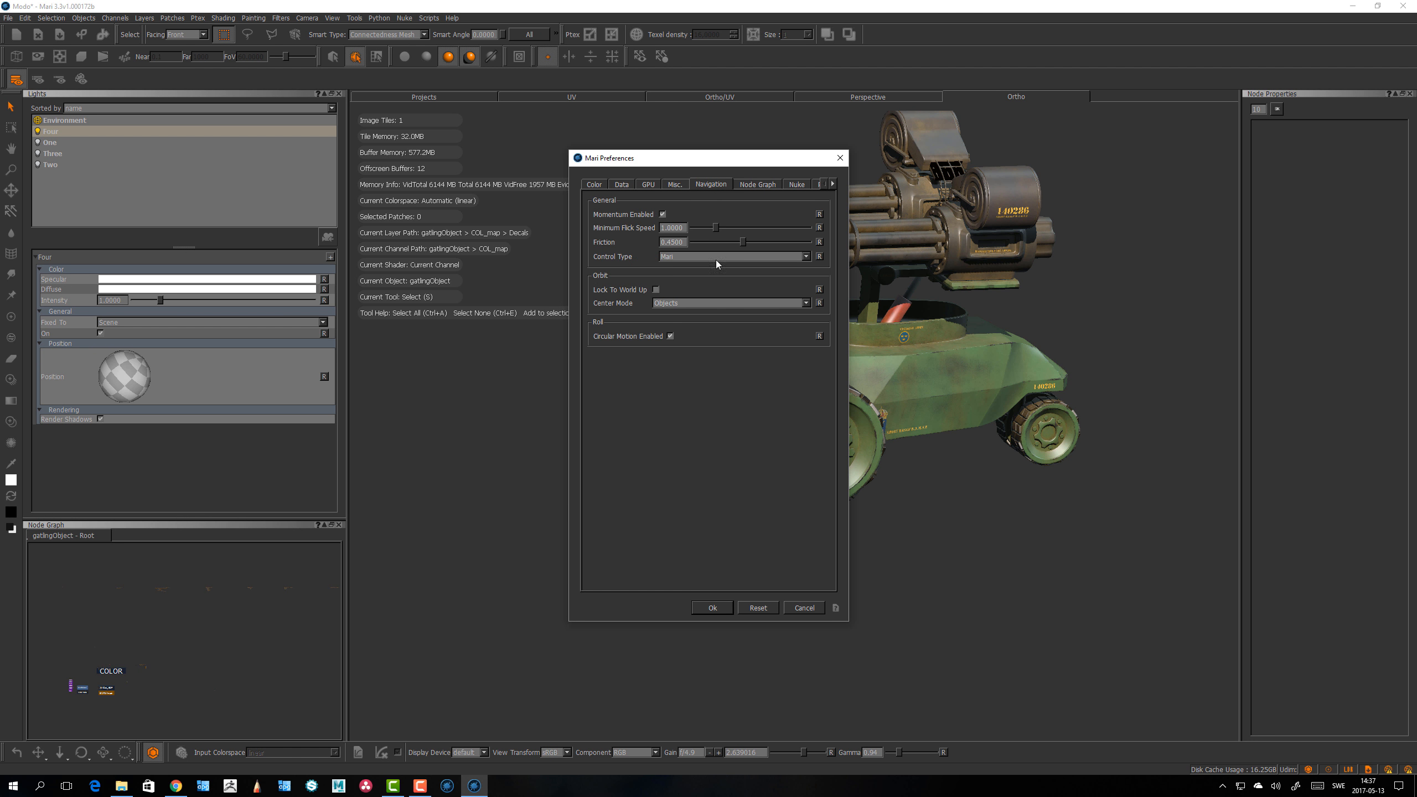
{"action": "left_click", "coordinate": [697, 303]}
{"action": "left_click", "coordinate": [685, 328]}
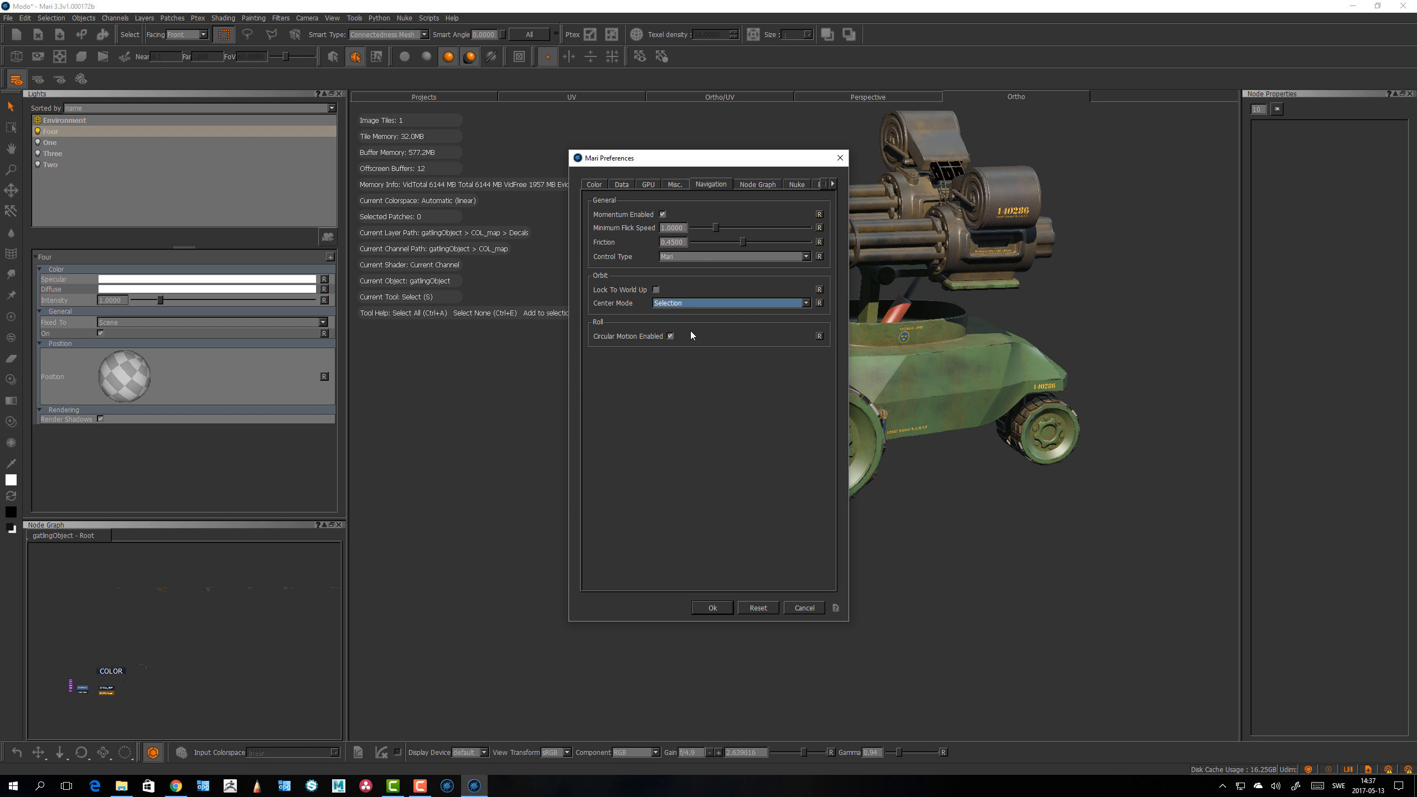
{"action": "left_click", "coordinate": [714, 608]}
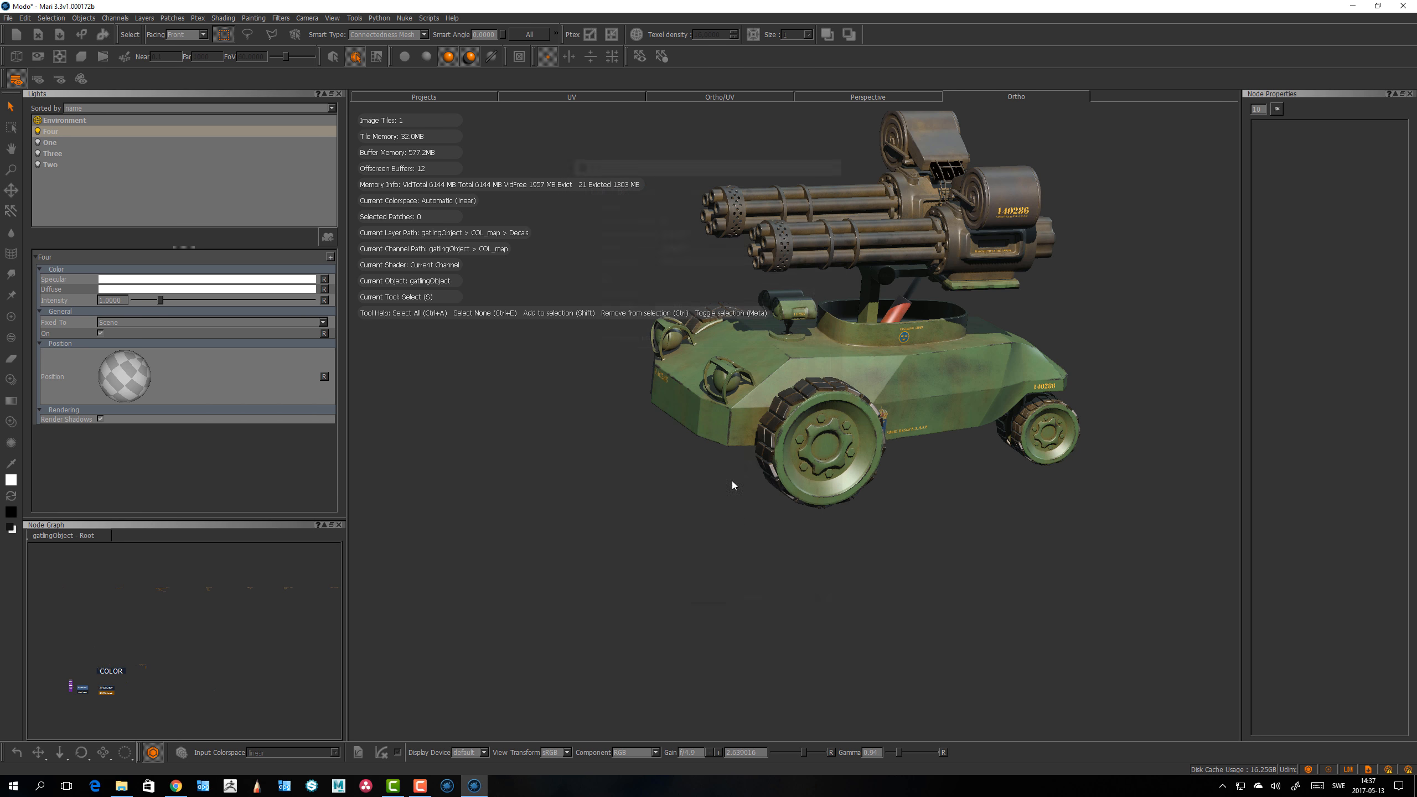
Step: Select the front wheel, frame it and orbit around it to test the navigation
{"action": "left_click", "coordinate": [827, 495]}
{"action": "key", "text": "f"}
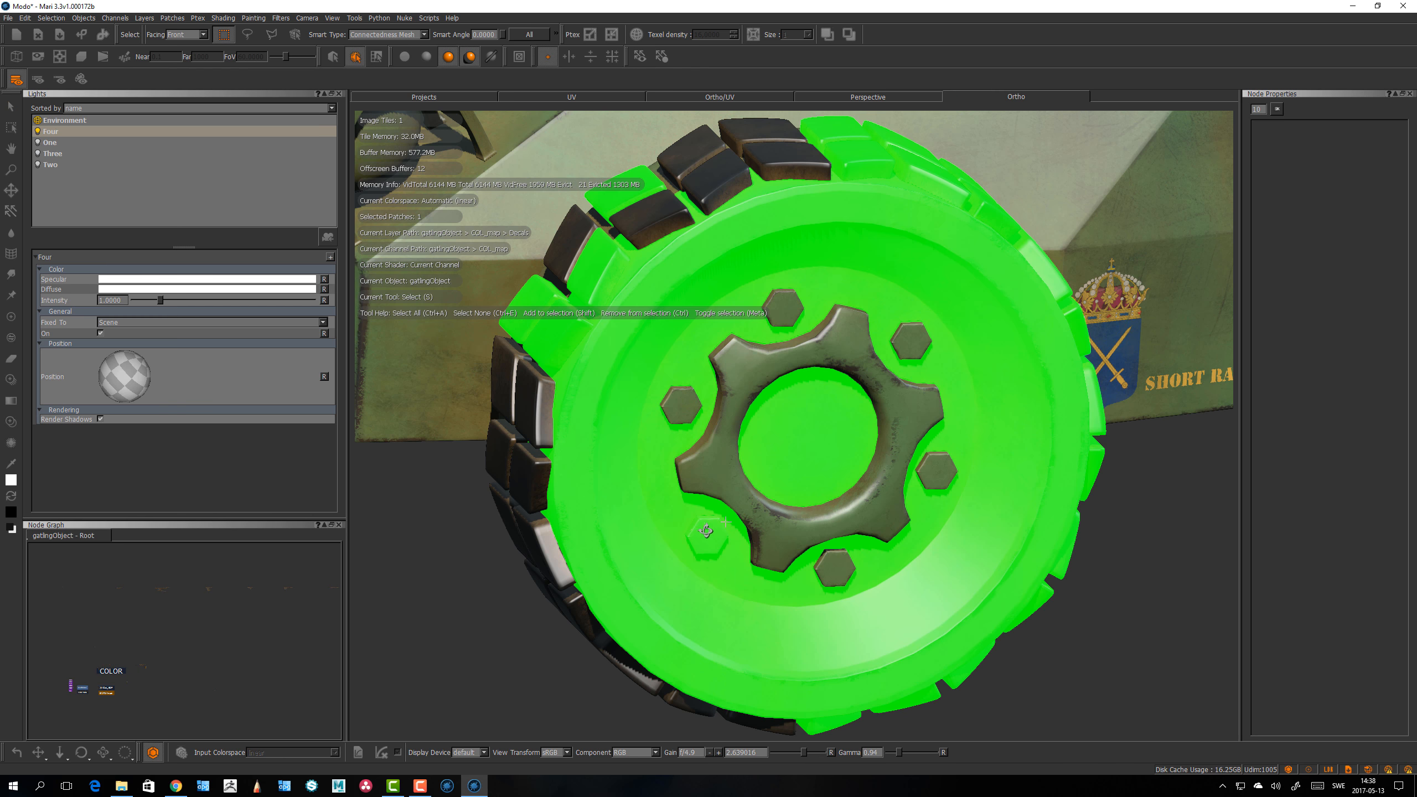
{"action": "left_click_drag", "start_coordinate": [707, 531], "coordinate": [682, 547], "text": "alt"}
{"action": "right_click_drag", "start_coordinate": [670, 507], "coordinate": [668, 563], "text": "alt"}
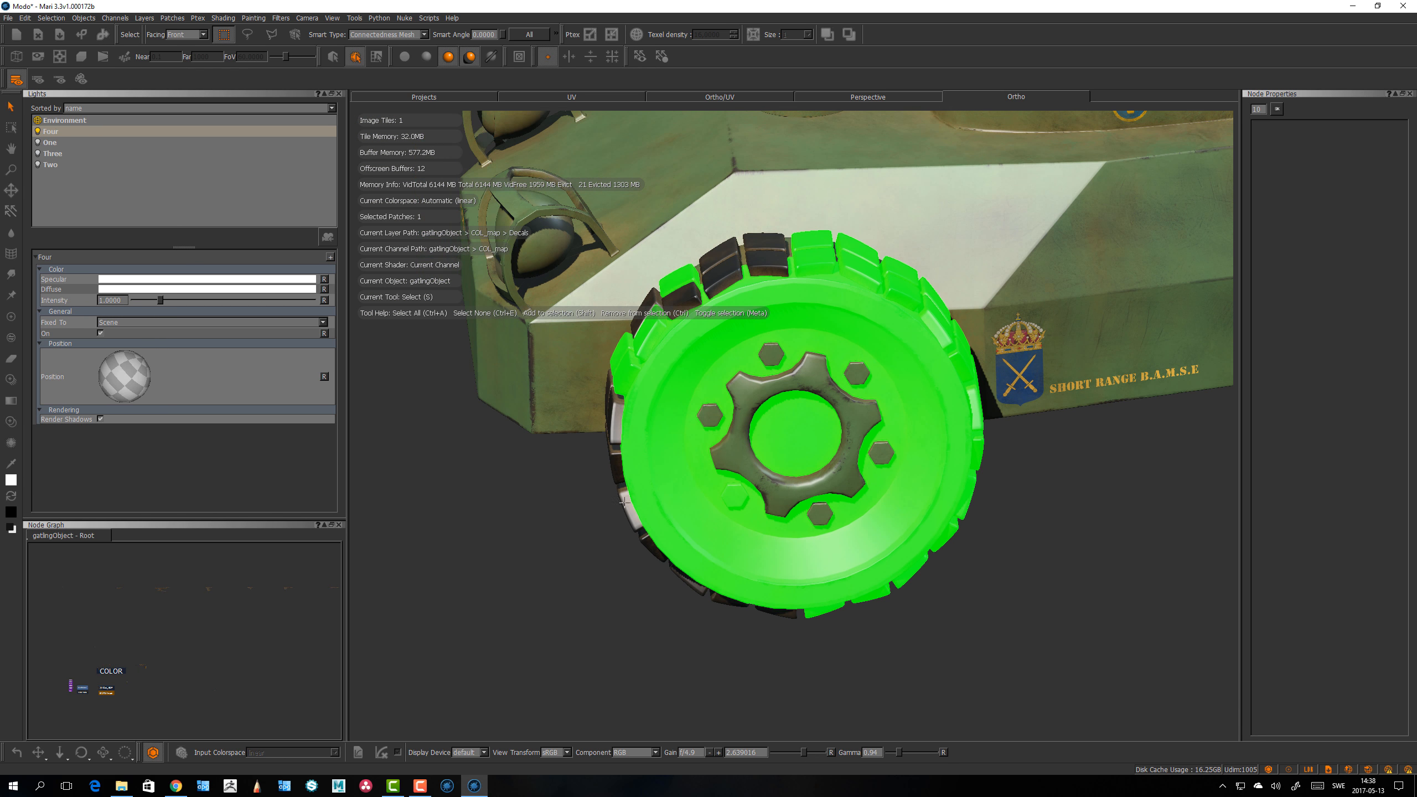
{"action": "left_click_drag", "start_coordinate": [668, 570], "coordinate": [725, 664], "text": "alt"}
{"action": "right_click_drag", "start_coordinate": [638, 469], "coordinate": [652, 519], "text": "alt"}
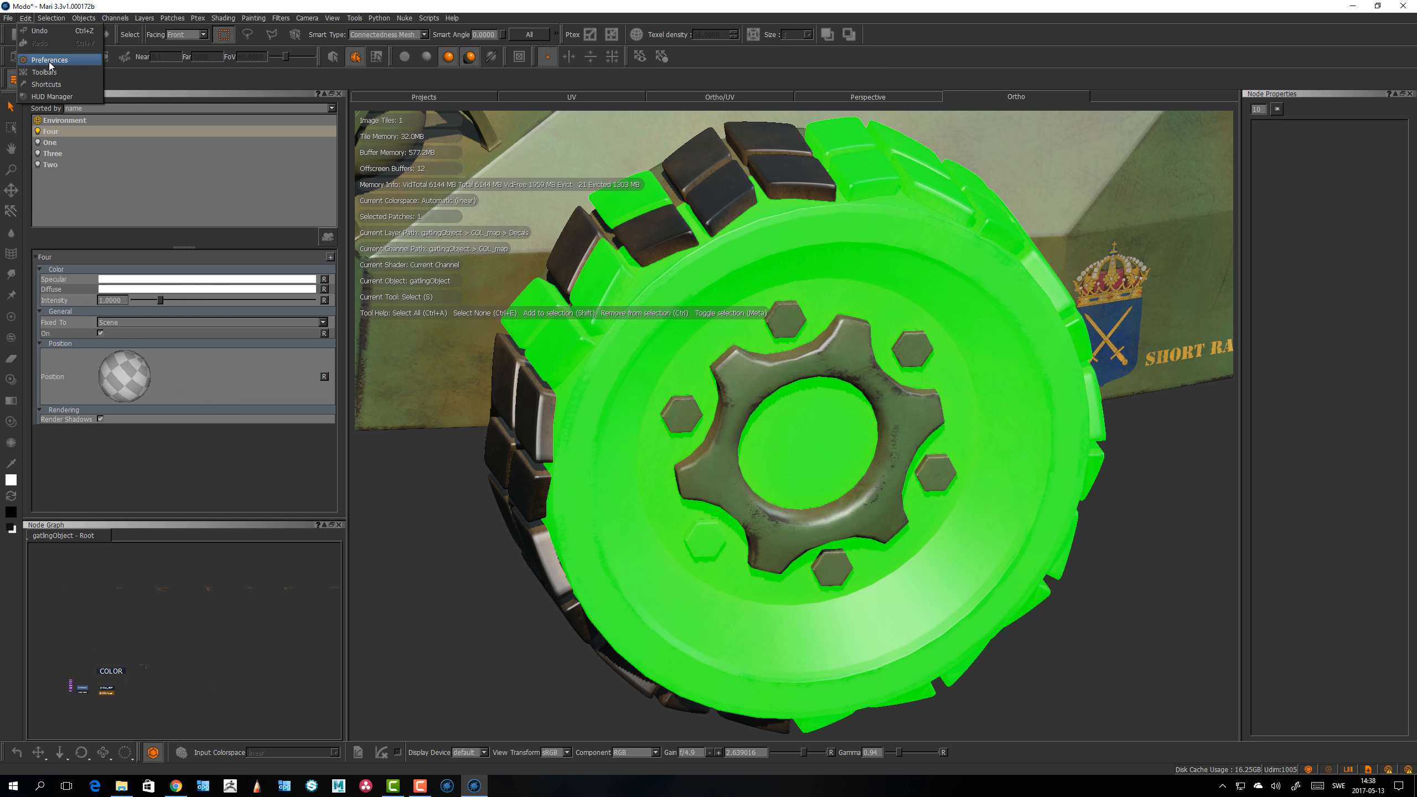
{"action": "left_click", "coordinate": [25, 18]}
{"action": "left_click", "coordinate": [45, 72]}
{"action": "left_click", "coordinate": [715, 608]}
{"action": "right_click_drag", "start_coordinate": [701, 379], "coordinate": [689, 251], "text": "alt"}
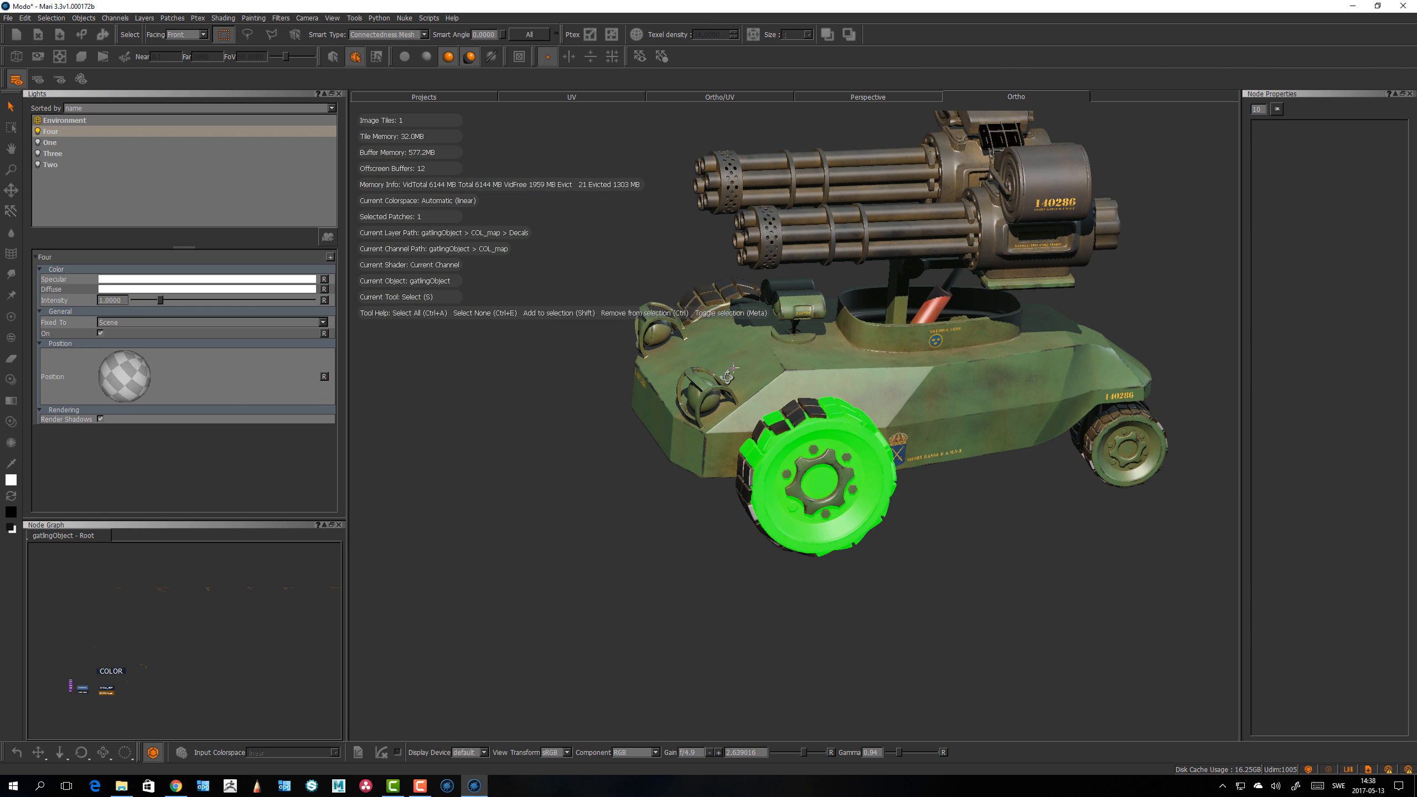
{"action": "left_click_drag", "start_coordinate": [686, 329], "coordinate": [702, 363], "text": "alt"}
Step: Set the orbit Center Mode to Look At in the Navigation preferences and apply with OK
{"action": "left_click", "coordinate": [25, 17]}
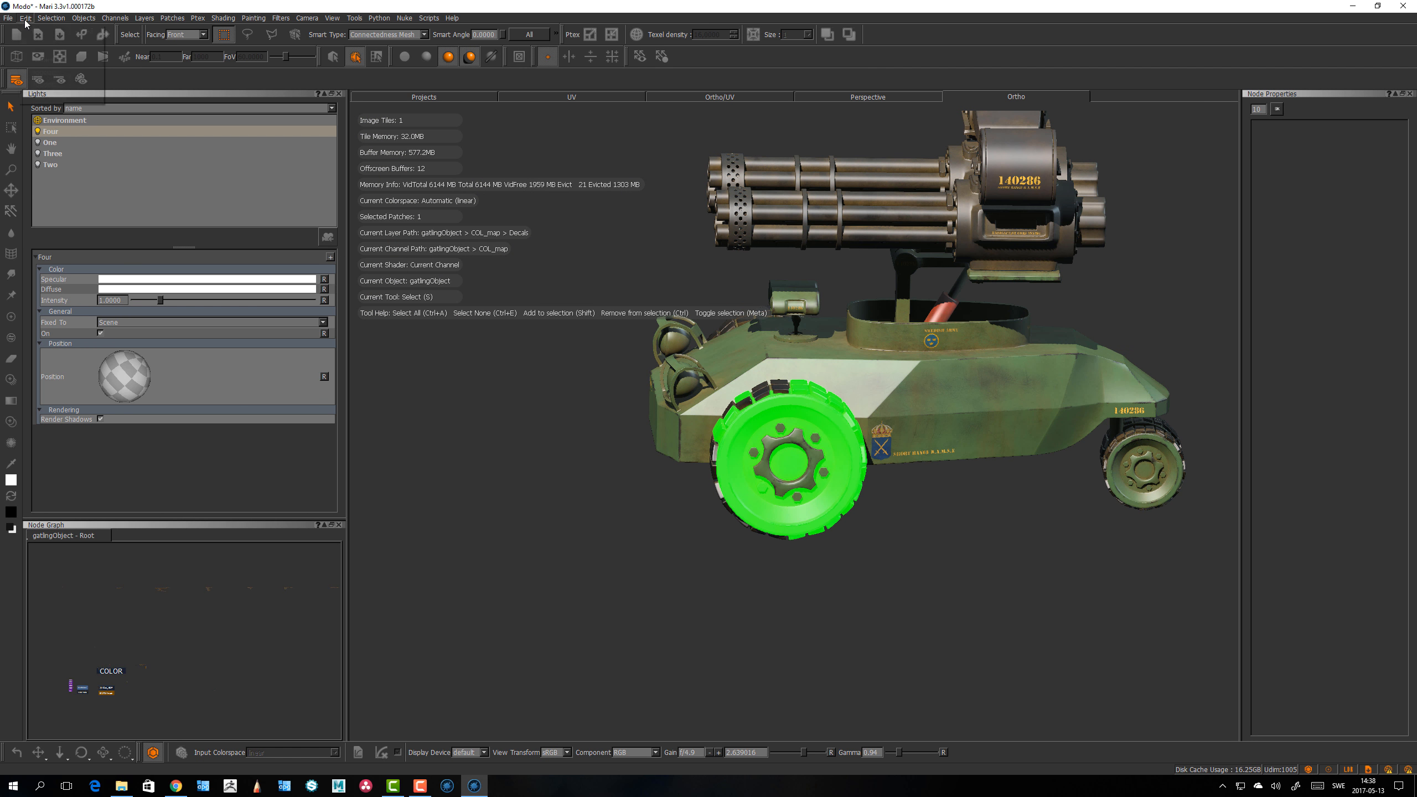
{"action": "left_click", "coordinate": [39, 59]}
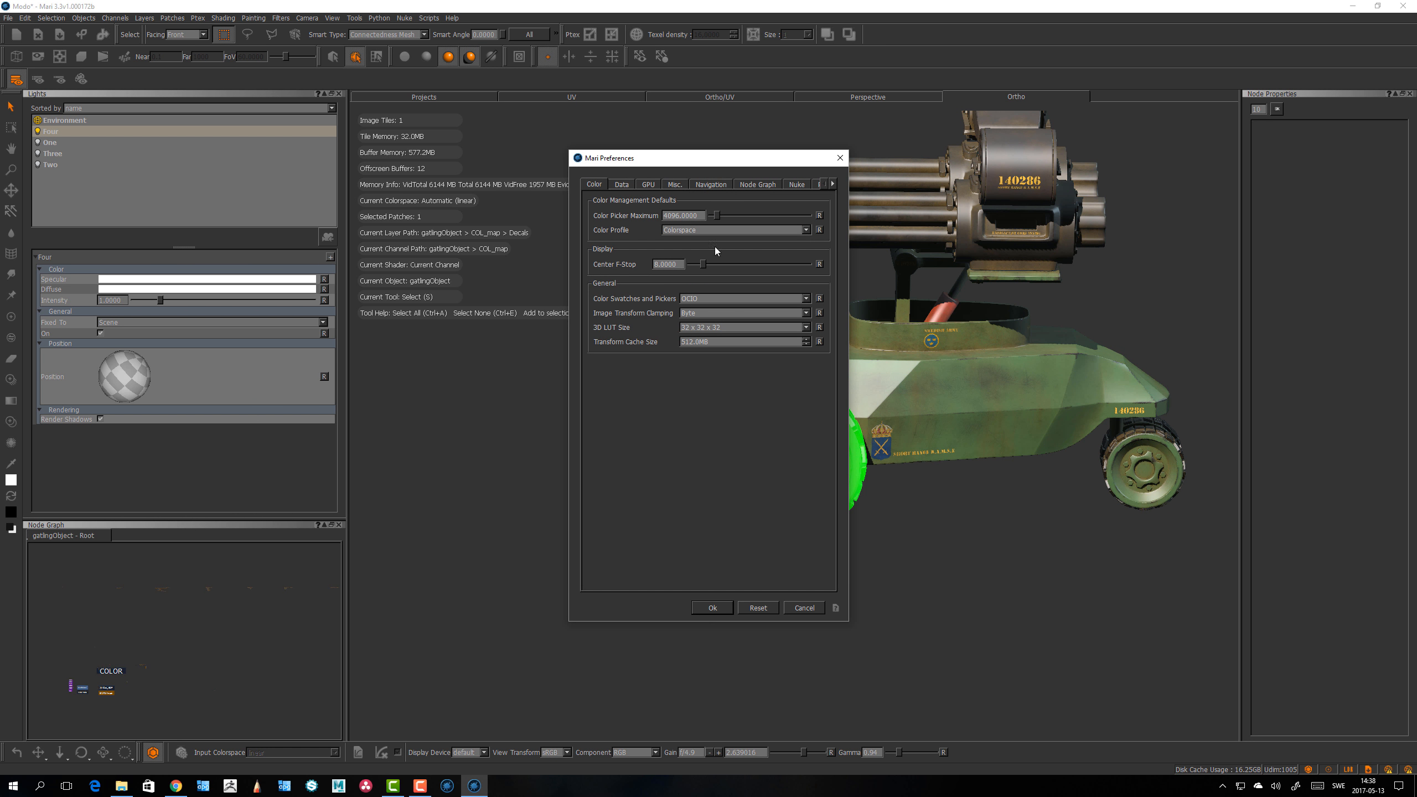
{"action": "left_click", "coordinate": [711, 185]}
{"action": "left_click", "coordinate": [689, 305]}
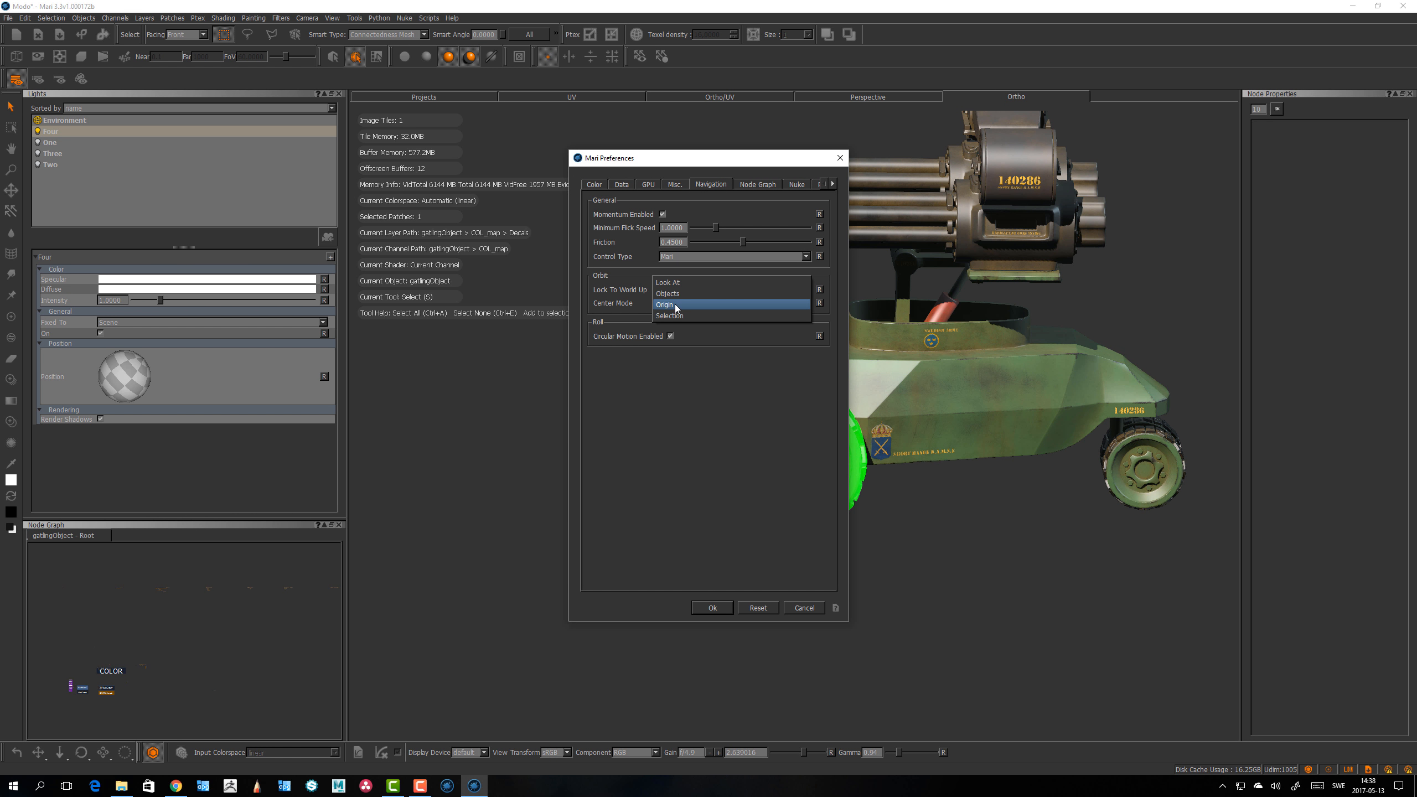
{"action": "left_click", "coordinate": [668, 283]}
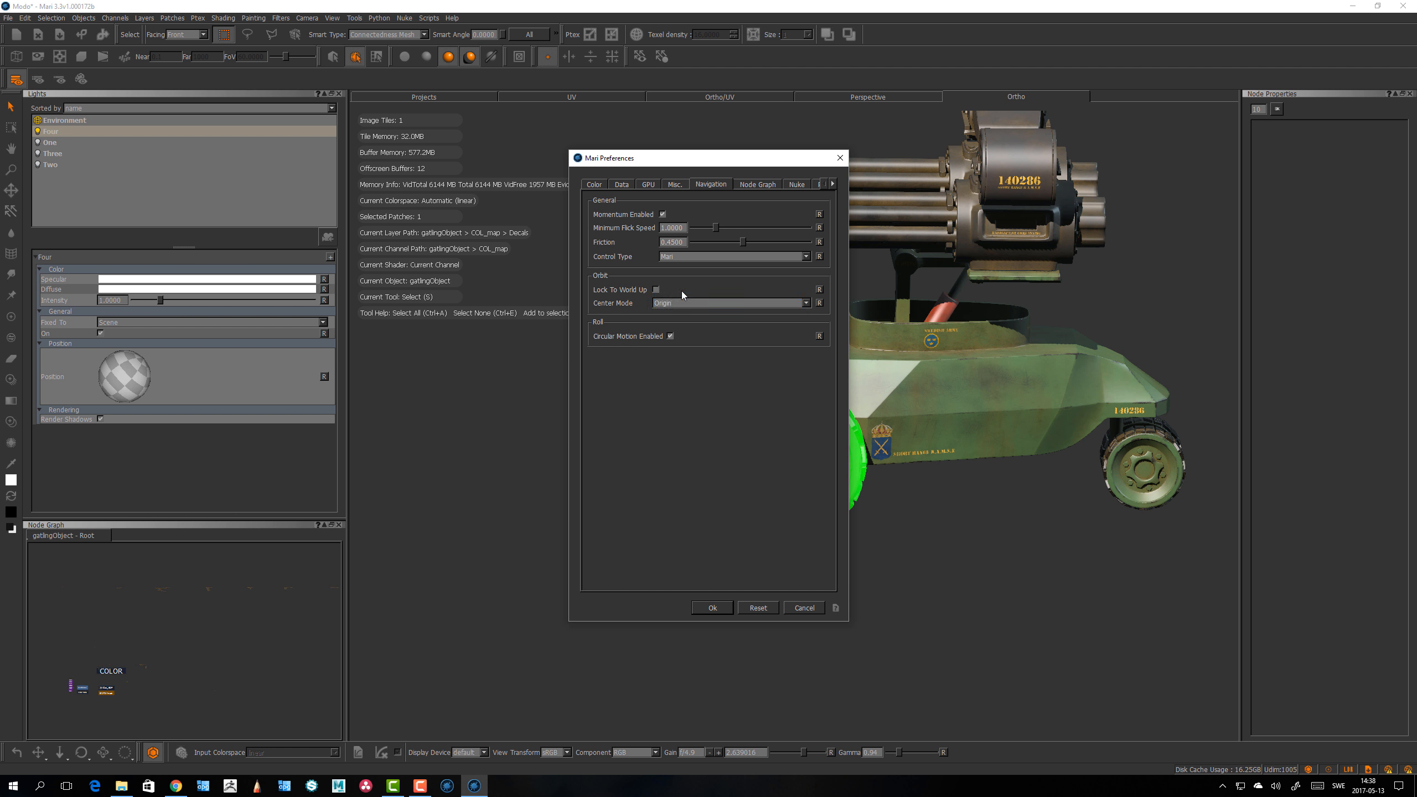
{"action": "left_click", "coordinate": [713, 608]}
Step: Deselect the front wheel and orbit the model to test the Look At orbit center, closing the preferences with OK
{"action": "key", "text": "f"}
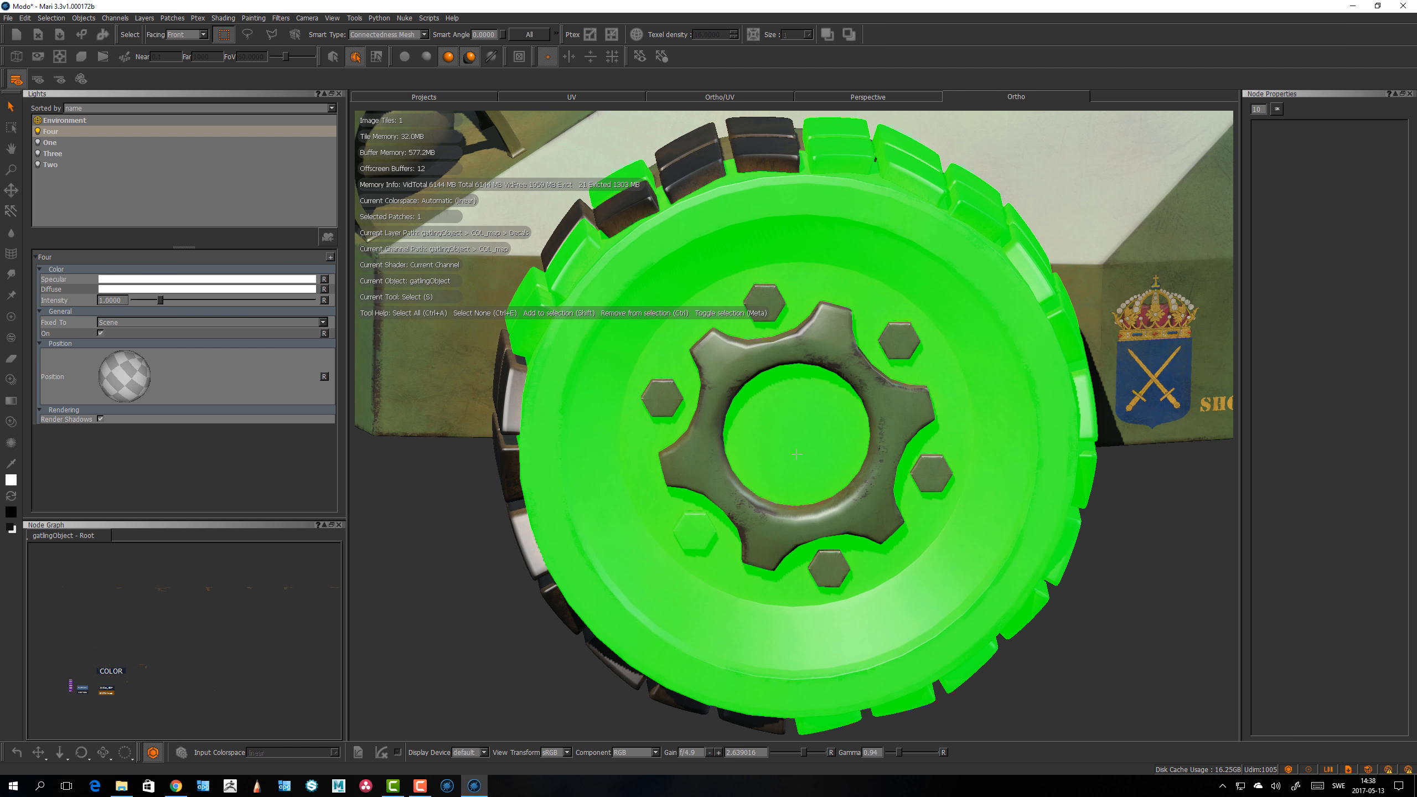
{"action": "scroll", "coordinate": [731, 561], "scroll_direction": "down", "scroll_amount": 5}
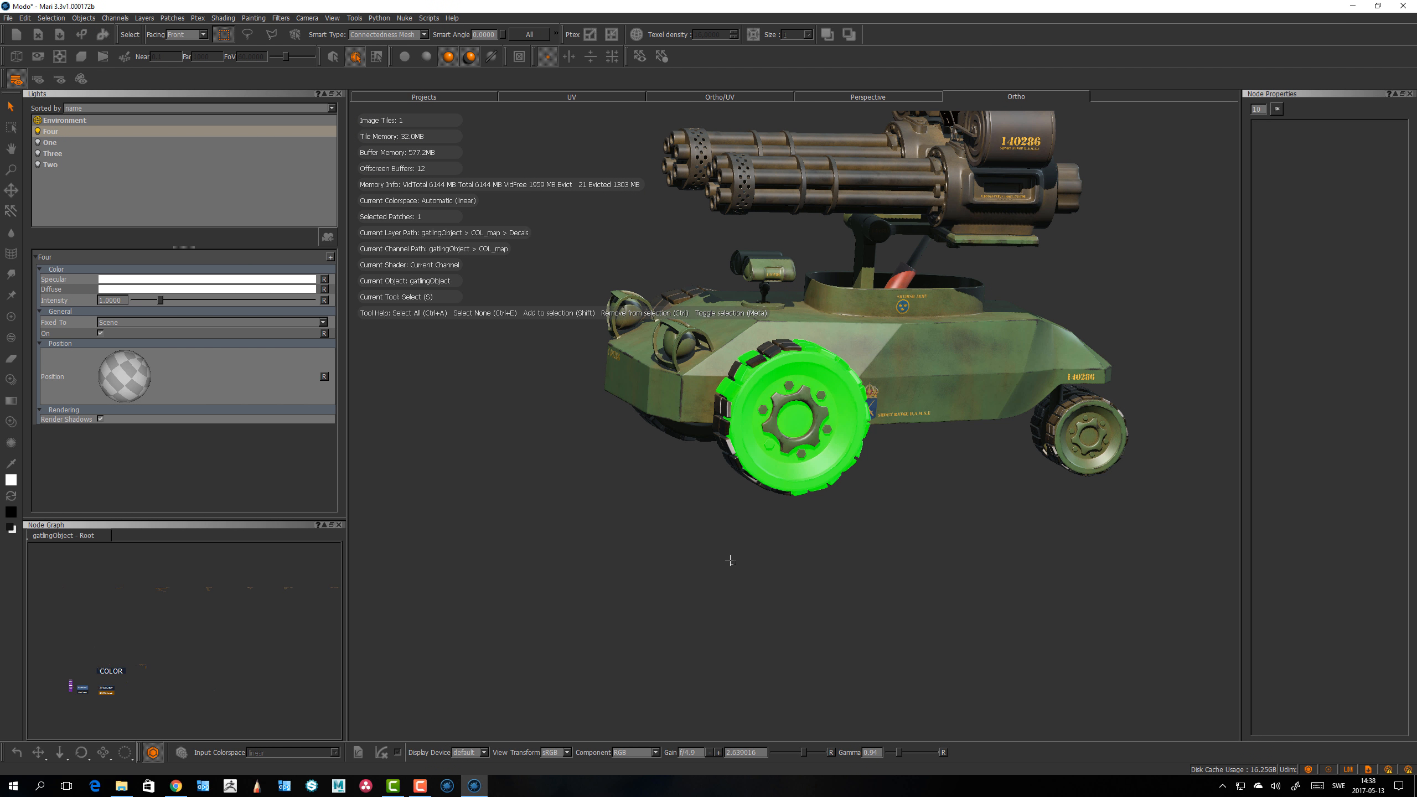
{"action": "left_click", "coordinate": [731, 561]}
{"action": "left_click_drag", "start_coordinate": [569, 265], "coordinate": [620, 468], "text": "alt"}
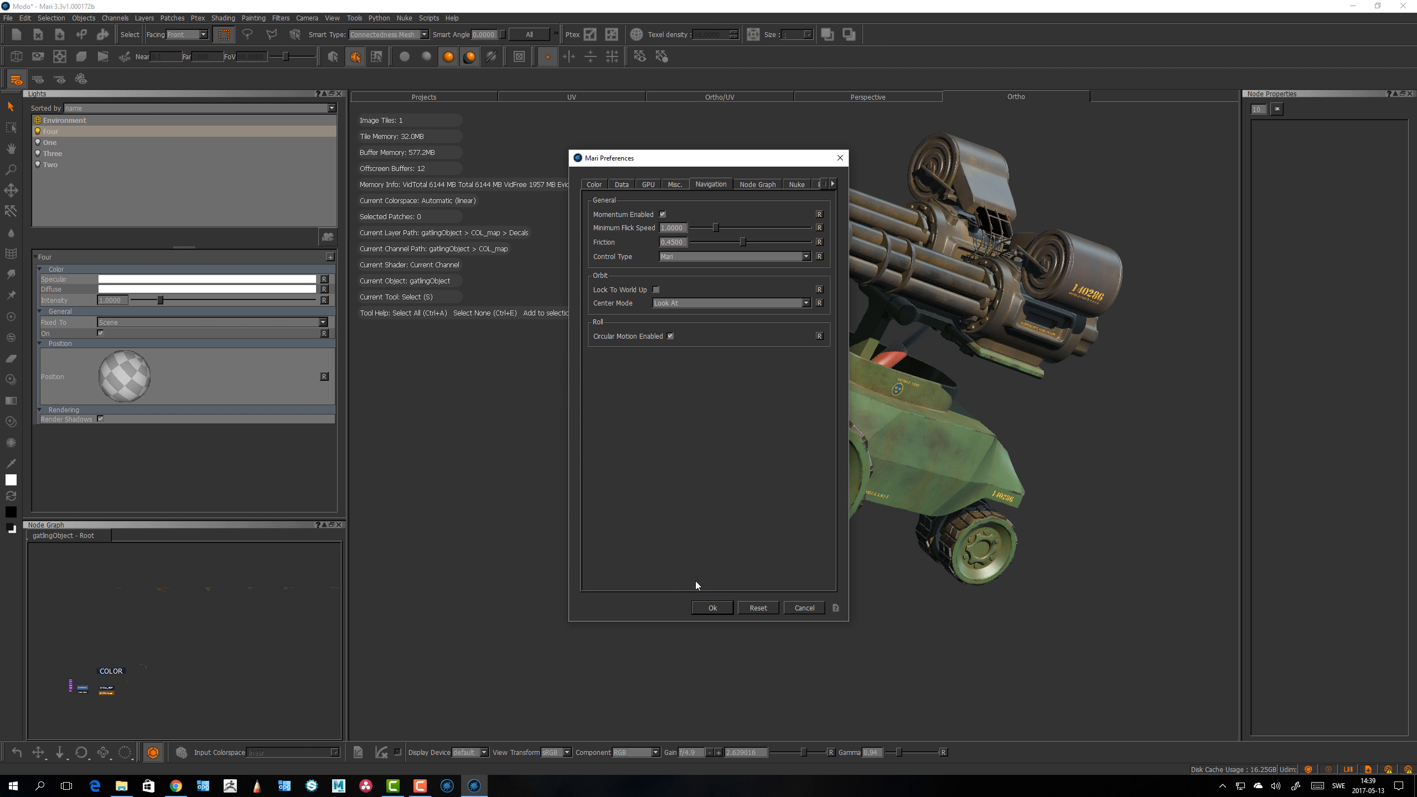
{"action": "left_click", "coordinate": [714, 608]}
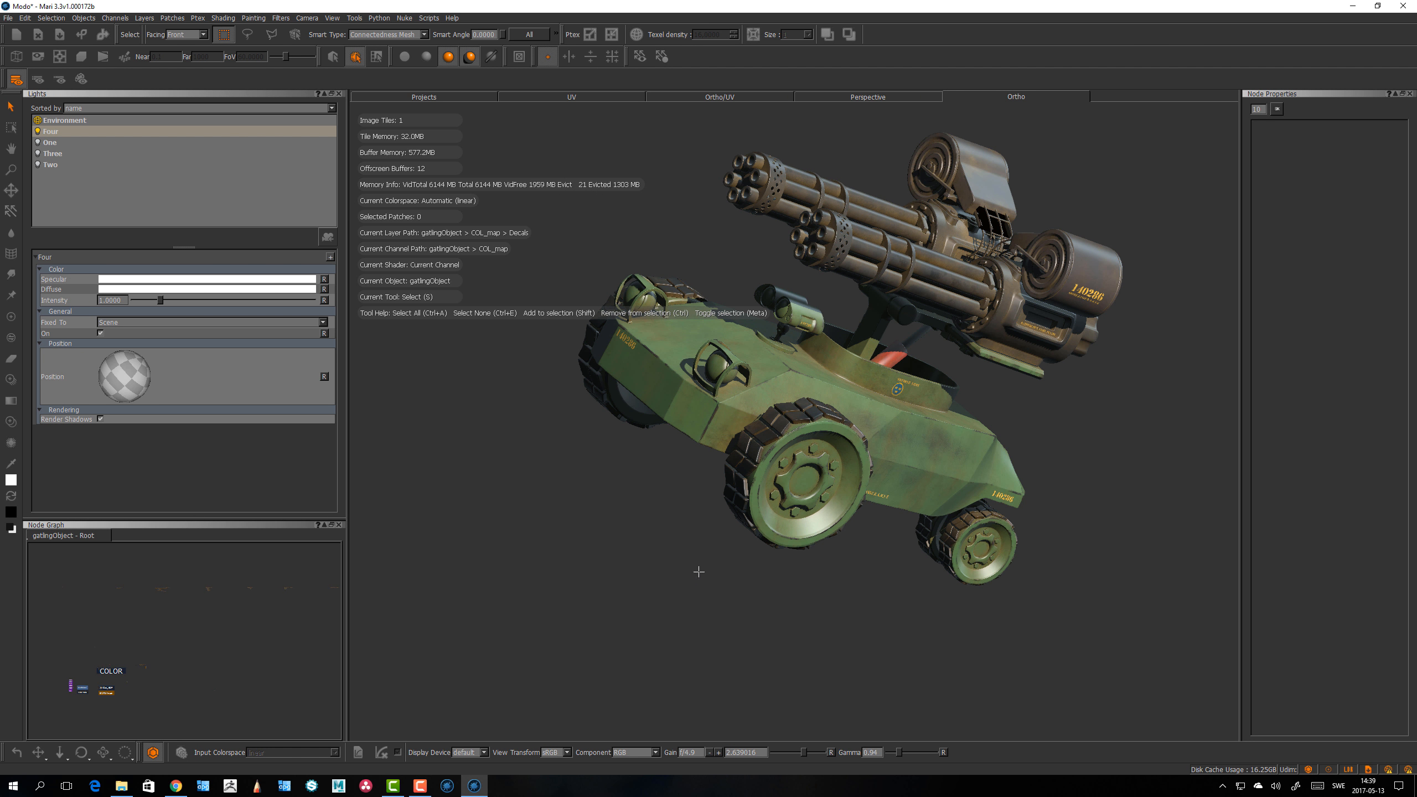
Step: Switch to the Paint tool, review the Navigation preferences and orbit the model to test navigation
{"action": "left_click_drag", "start_coordinate": [697, 571], "coordinate": [641, 564], "text": "alt"}
{"action": "key", "text": "p"}
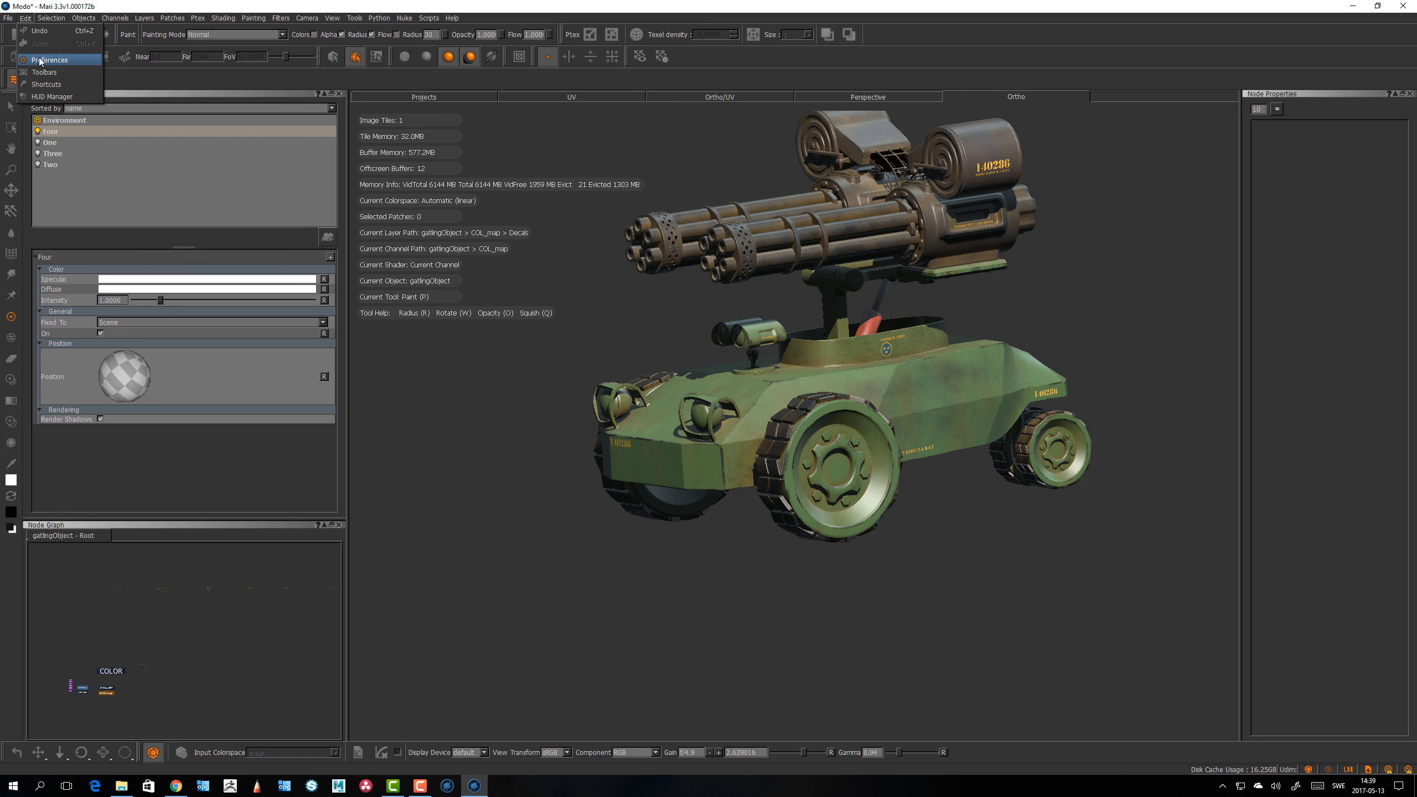
{"action": "left_click", "coordinate": [711, 184]}
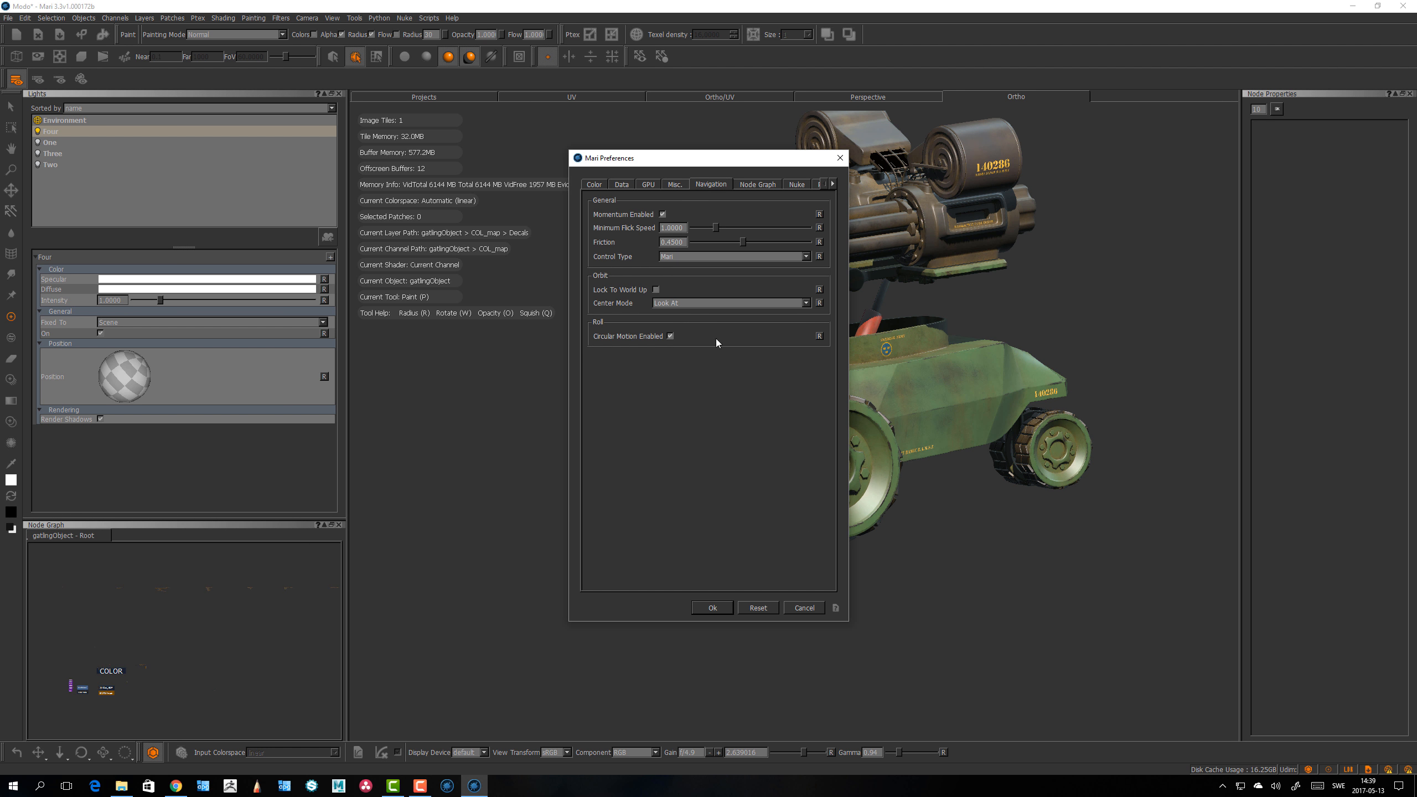
{"action": "left_click", "coordinate": [725, 608]}
{"action": "left_click_drag", "start_coordinate": [724, 609], "coordinate": [645, 476], "text": "alt"}
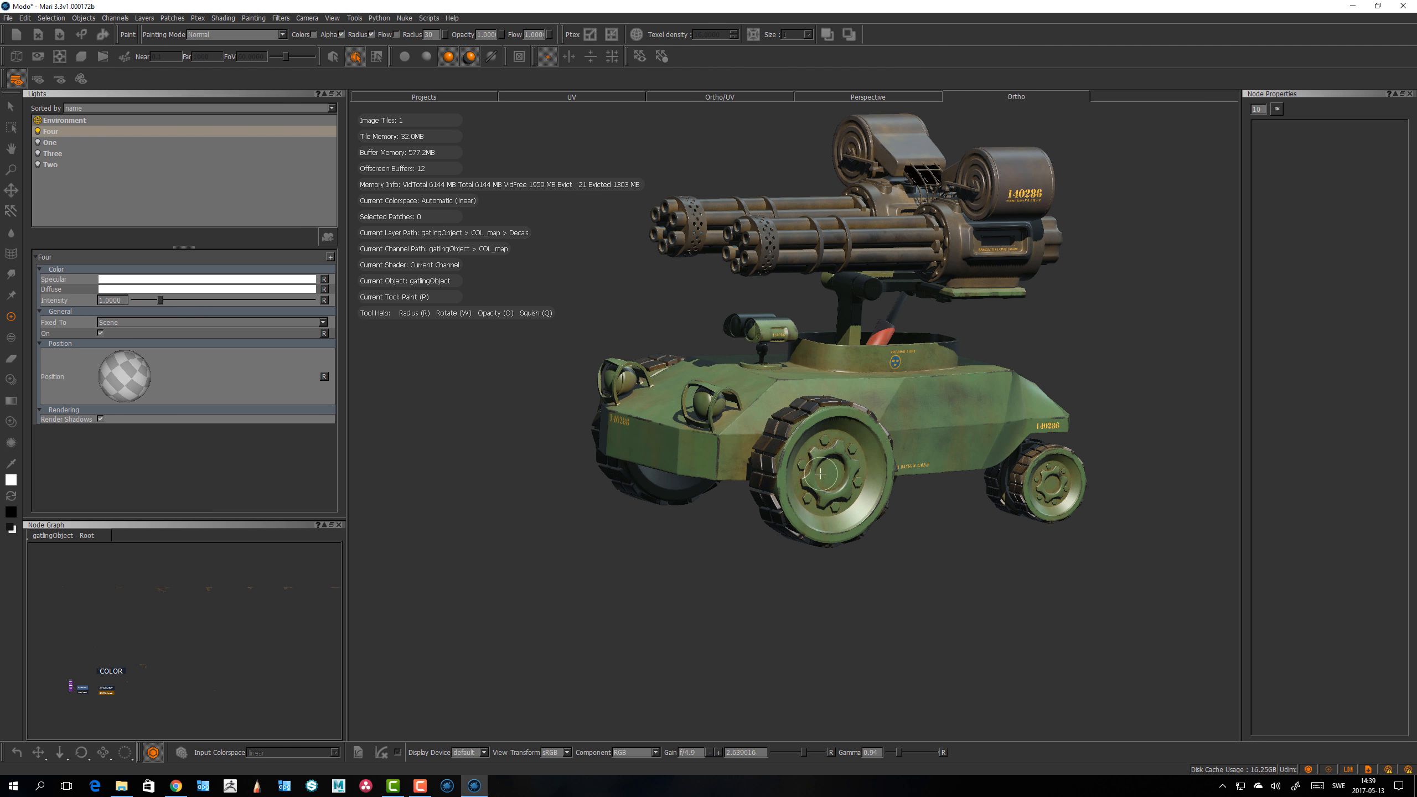
{"action": "mouse_move", "coordinate": [719, 565]}
{"action": "left_mouse_down", "text": "alt"}
{"action": "mouse_move", "coordinate": [709, 604]}
{"action": "mouse_move", "coordinate": [655, 610]}
{"action": "left_mouse_up", "text": "alt"}
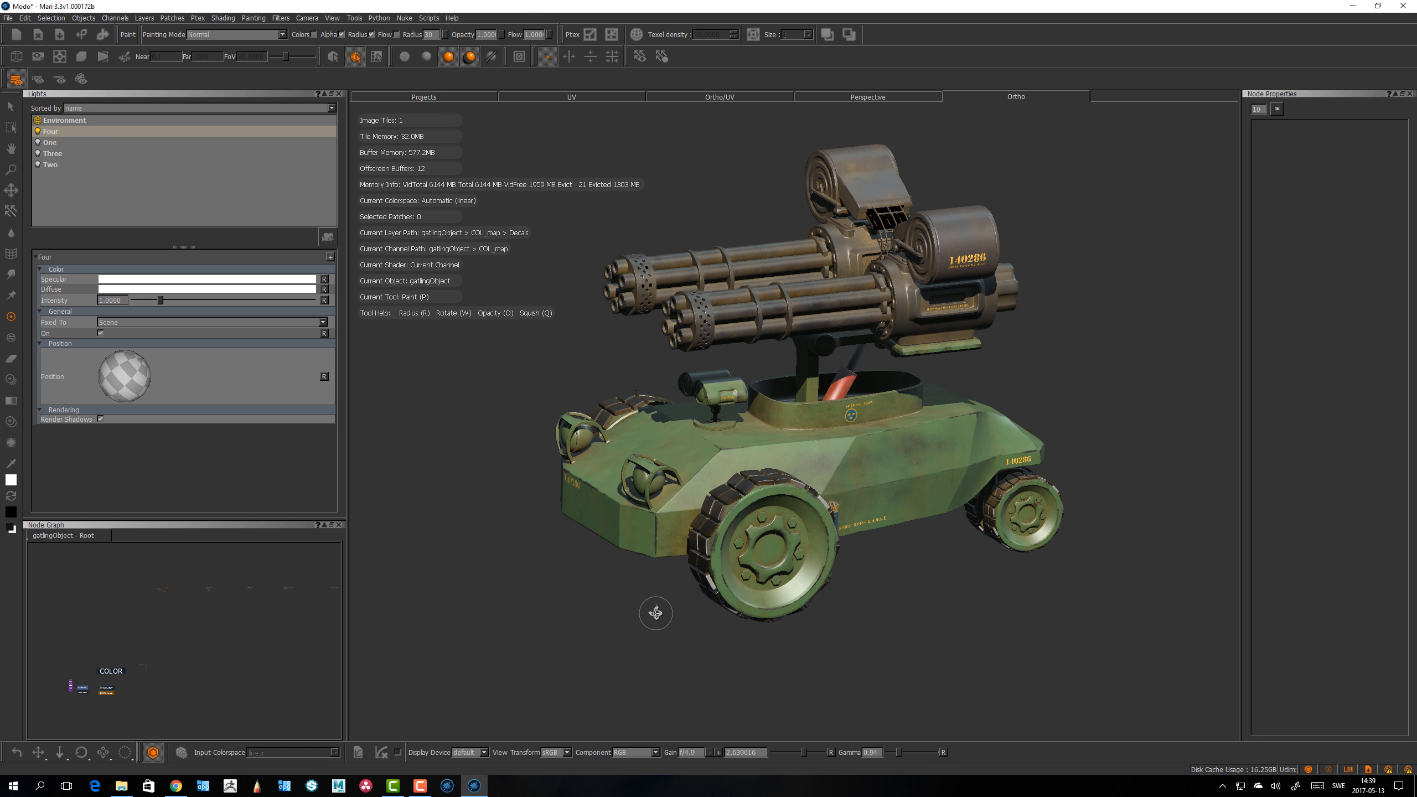
Step: Set the Node Graph Advanced View to Disabled in the preferences and apply with OK
{"action": "left_click", "coordinate": [24, 18]}
{"action": "left_click", "coordinate": [50, 60]}
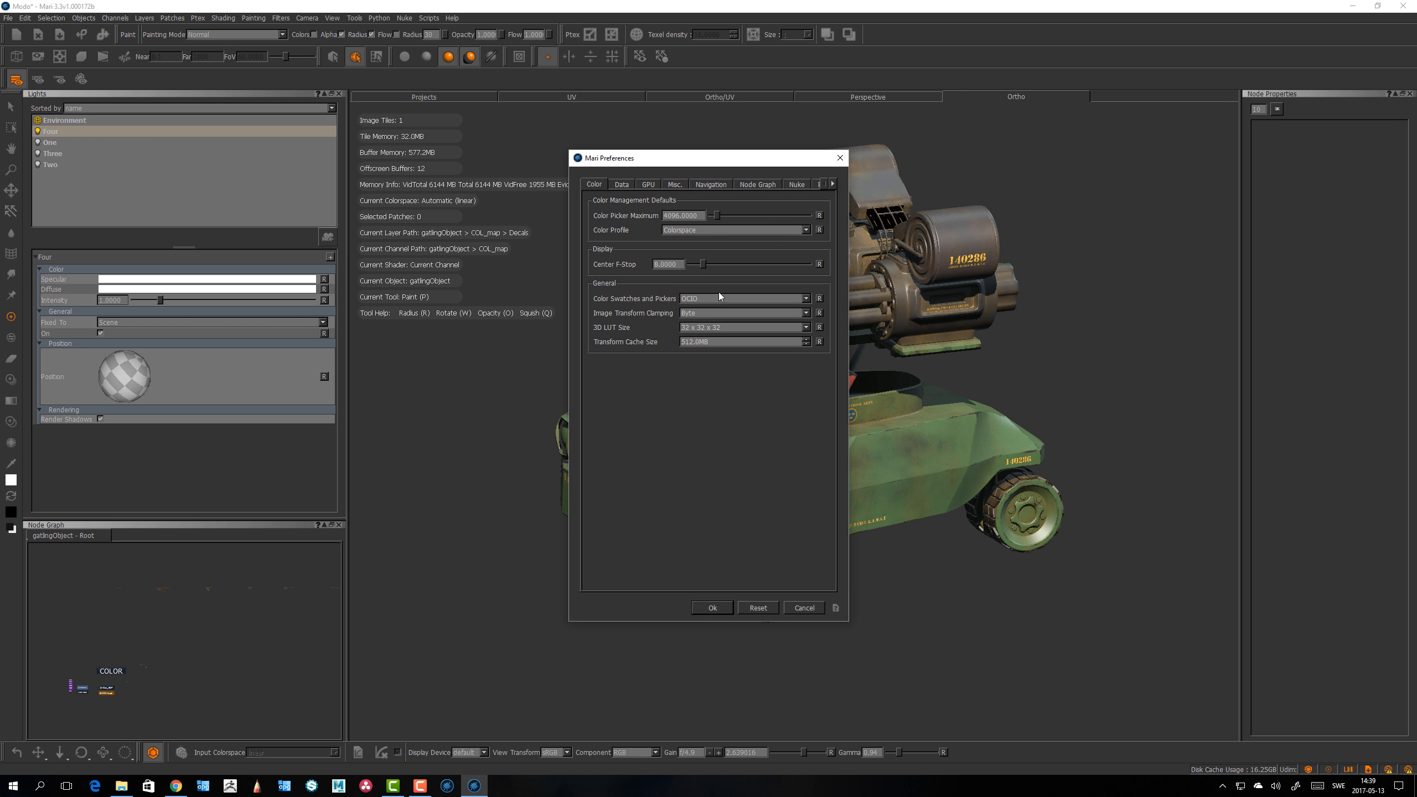
{"action": "left_click", "coordinate": [751, 185]}
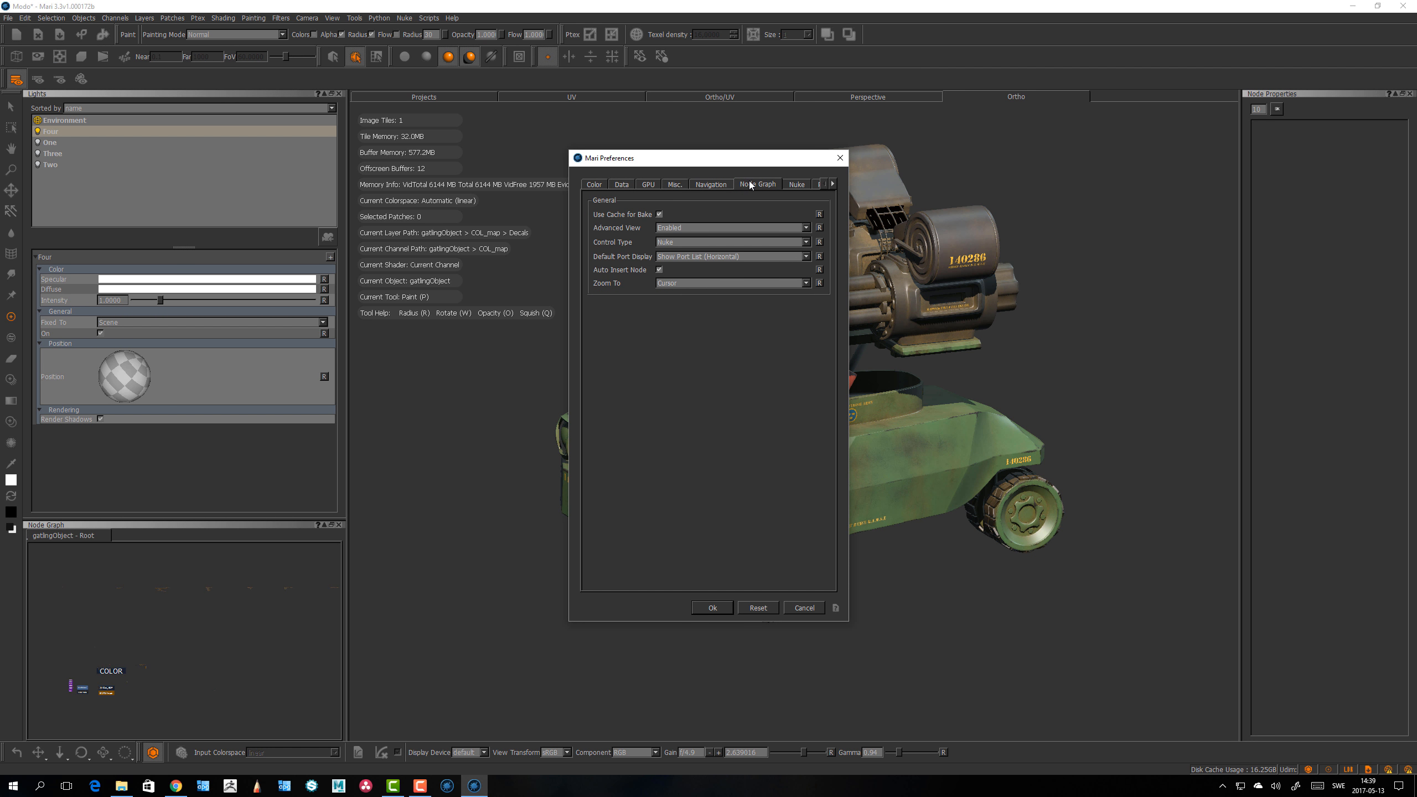
{"action": "left_click", "coordinate": [685, 229]}
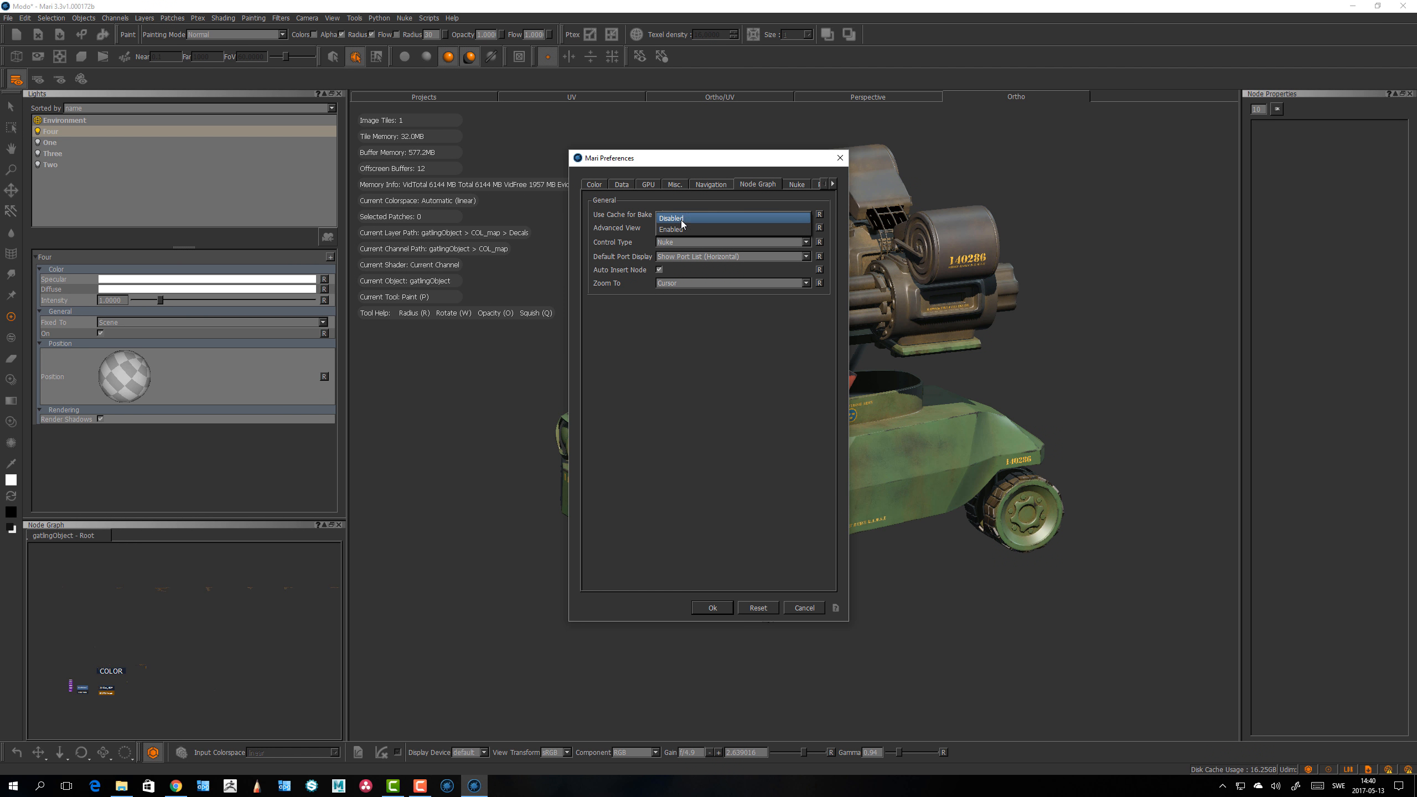
{"action": "left_click", "coordinate": [684, 219]}
{"action": "left_click", "coordinate": [712, 608]}
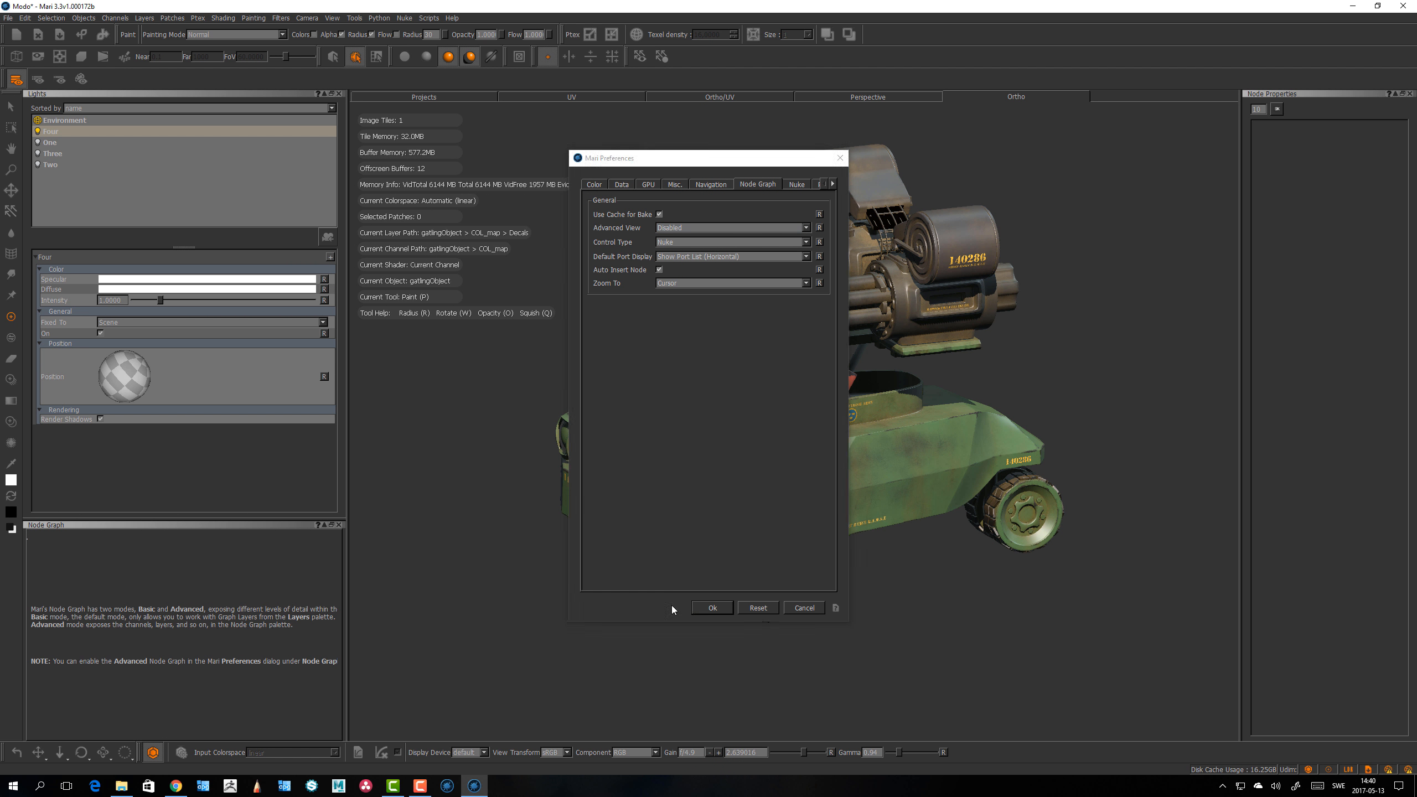
Step: Expand the Node Graph palette across the full bottom width and close the left-side palettes
{"action": "left_click_drag", "start_coordinate": [198, 525], "coordinate": [551, 736]}
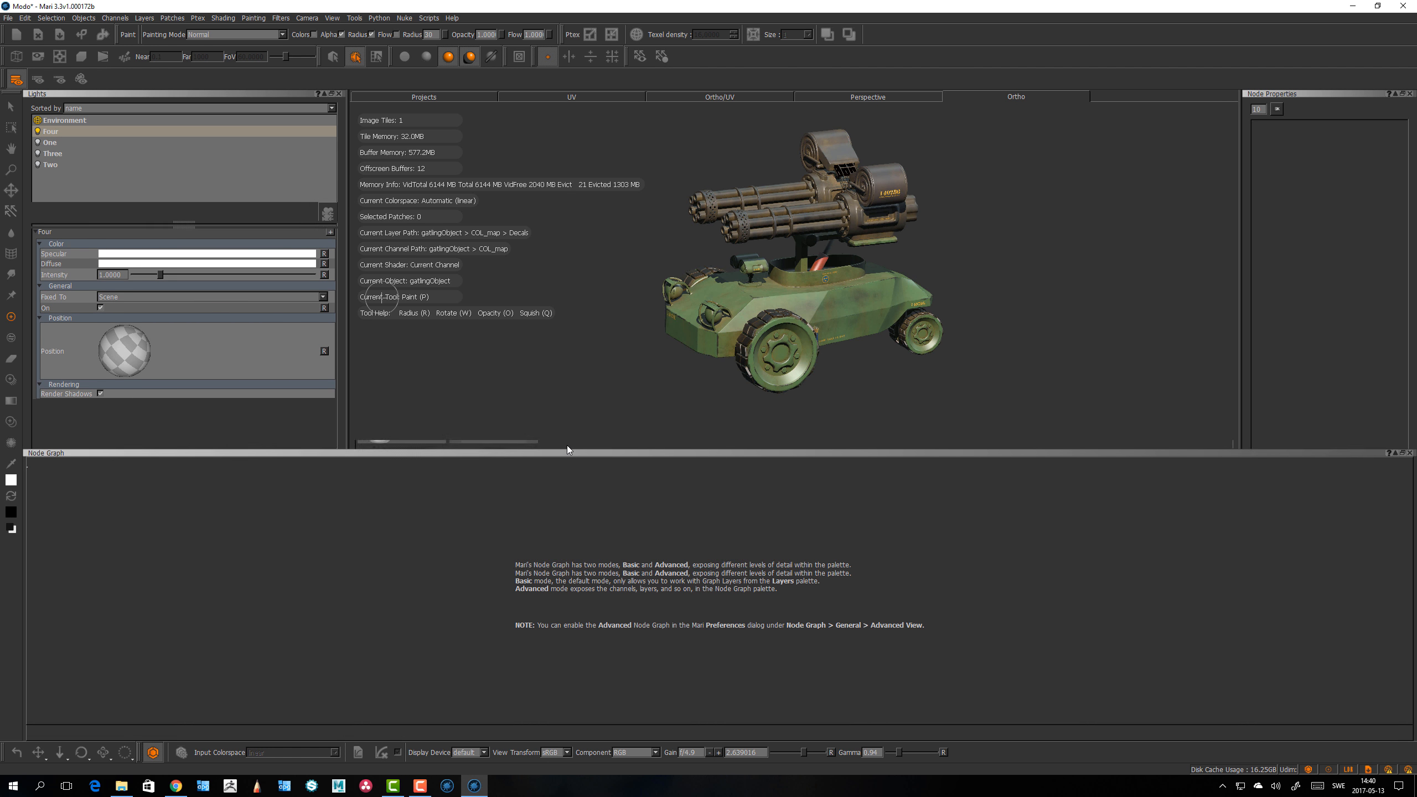
{"action": "left_click", "coordinate": [339, 93]}
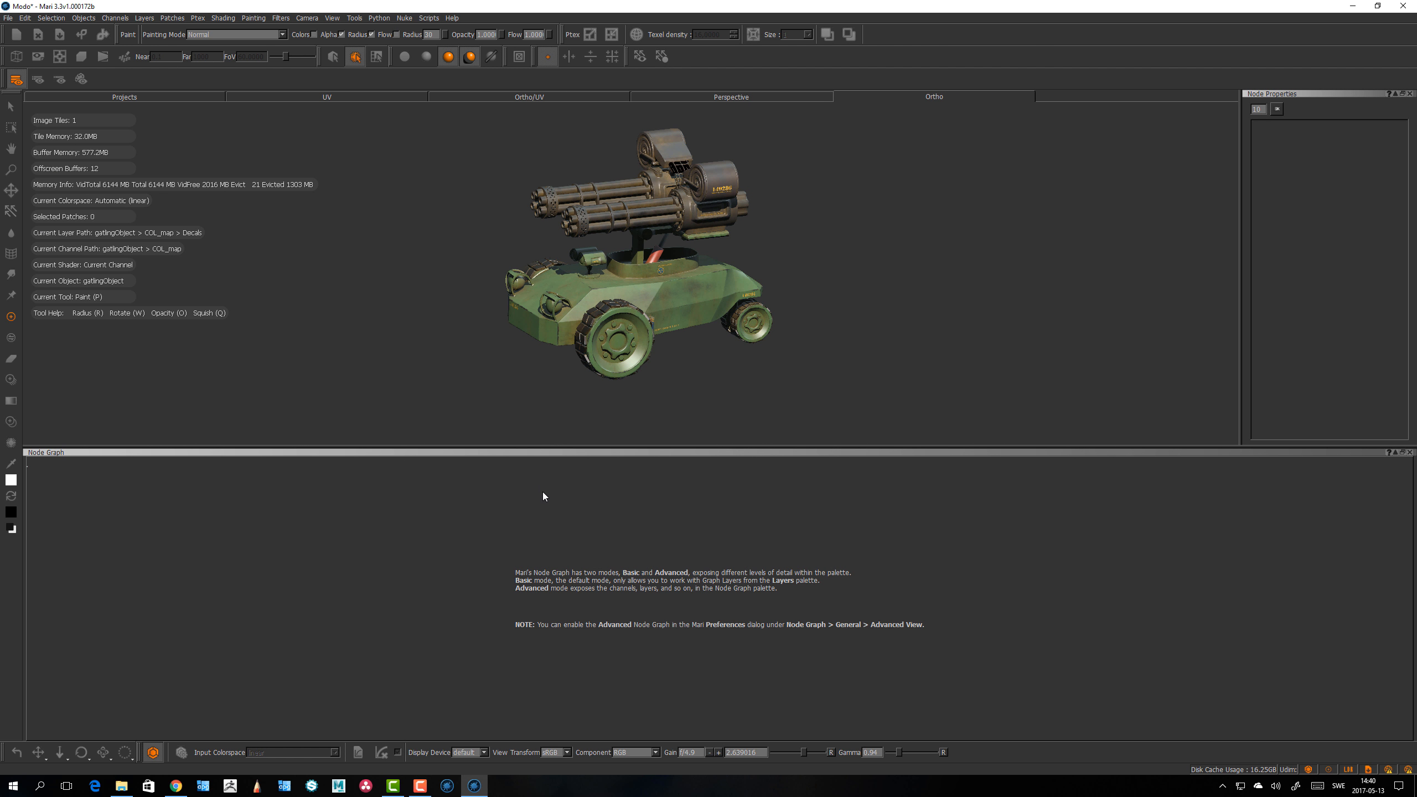
{"action": "left_click_drag", "start_coordinate": [576, 454], "coordinate": [576, 430]}
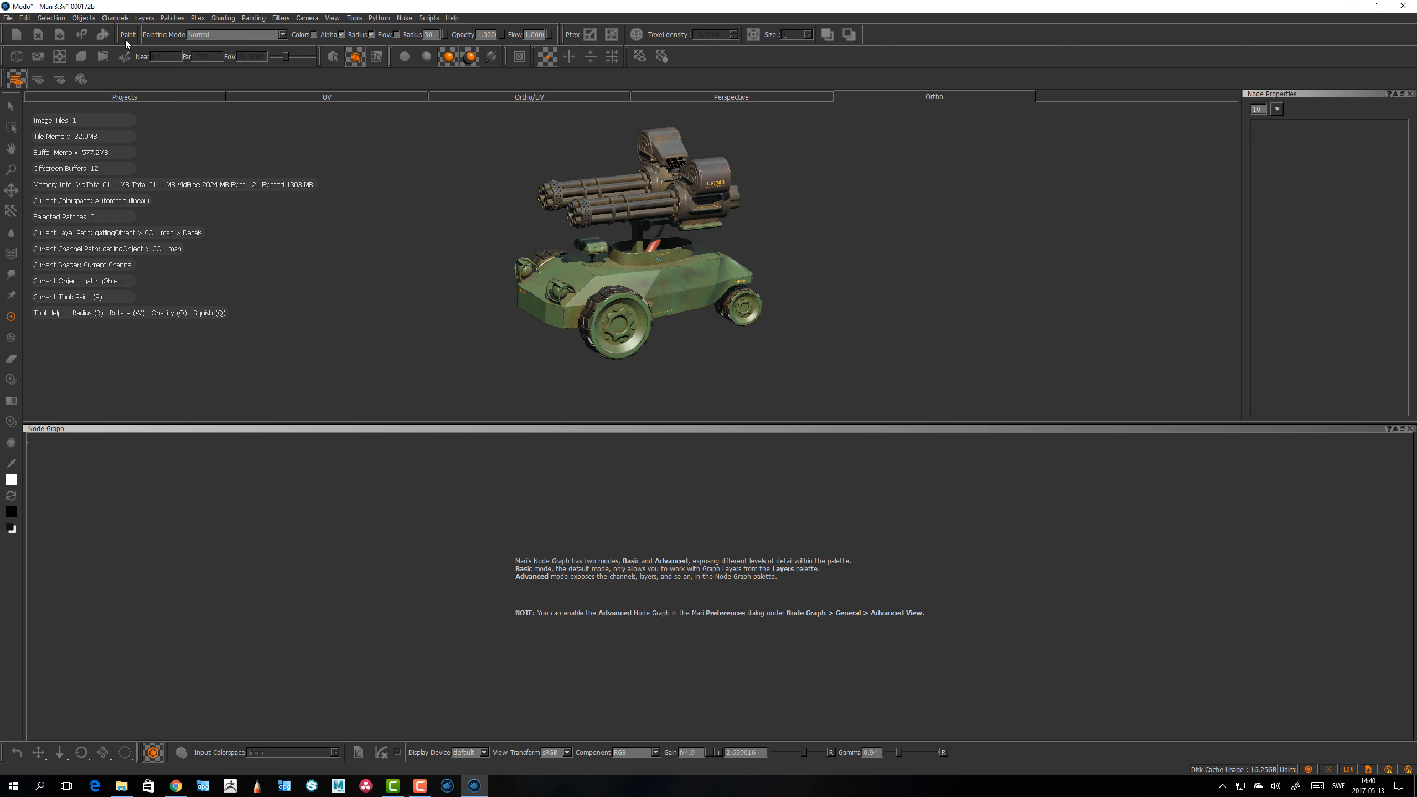
Step: Set the Node Graph Advanced View back to Enabled in the preferences and apply with OK
{"action": "left_click_drag", "start_coordinate": [654, 305], "coordinate": [682, 313], "text": "alt"}
{"action": "mouse_move", "coordinate": [682, 313]}
{"action": "right_mouse_down", "text": "alt"}
{"action": "mouse_move", "coordinate": [746, 341]}
{"action": "mouse_move", "coordinate": [740, 364]}
{"action": "mouse_move", "coordinate": [718, 360]}
{"action": "mouse_move", "coordinate": [742, 379]}
{"action": "mouse_move", "coordinate": [721, 386]}
{"action": "right_mouse_up", "text": "alt"}
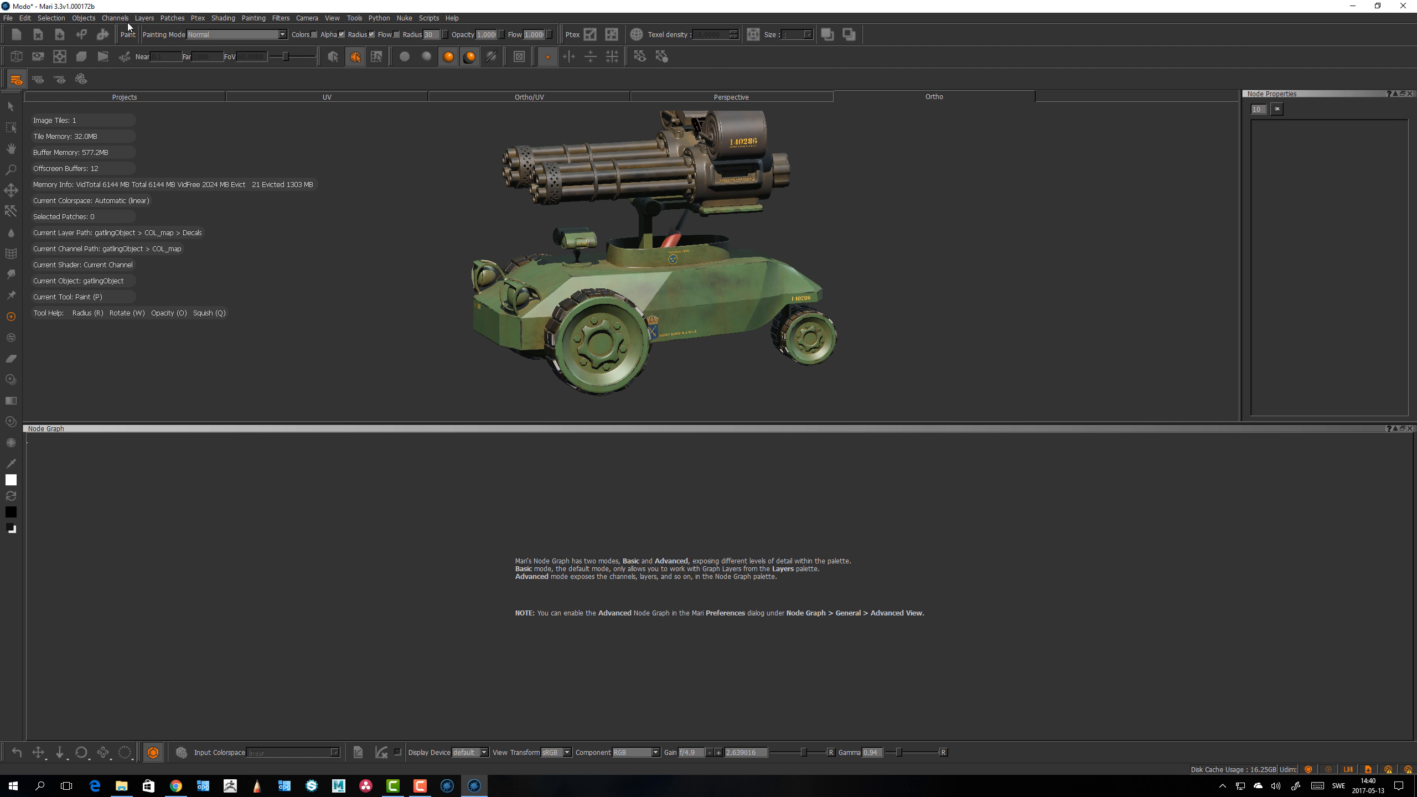
{"action": "left_click", "coordinate": [25, 18]}
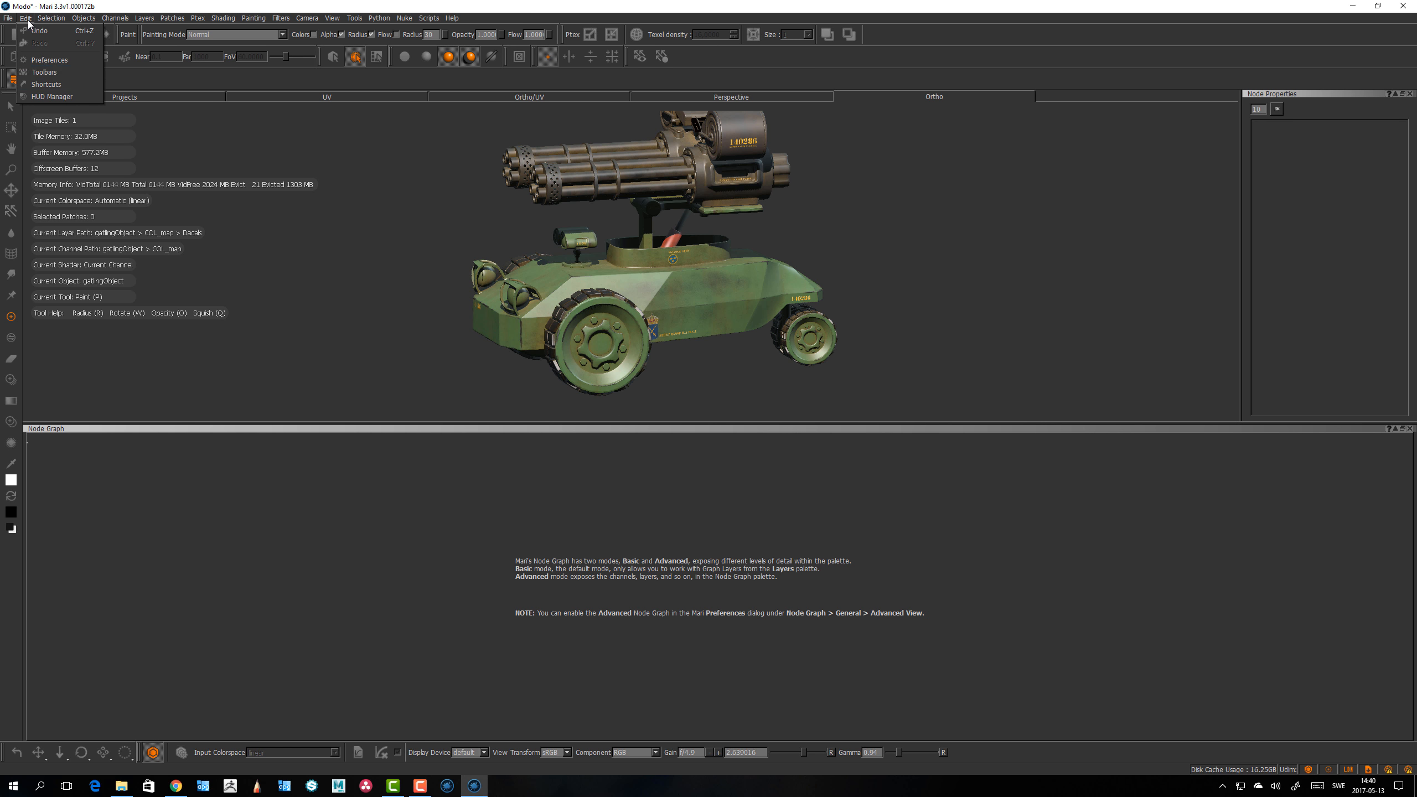
{"action": "left_click", "coordinate": [49, 59]}
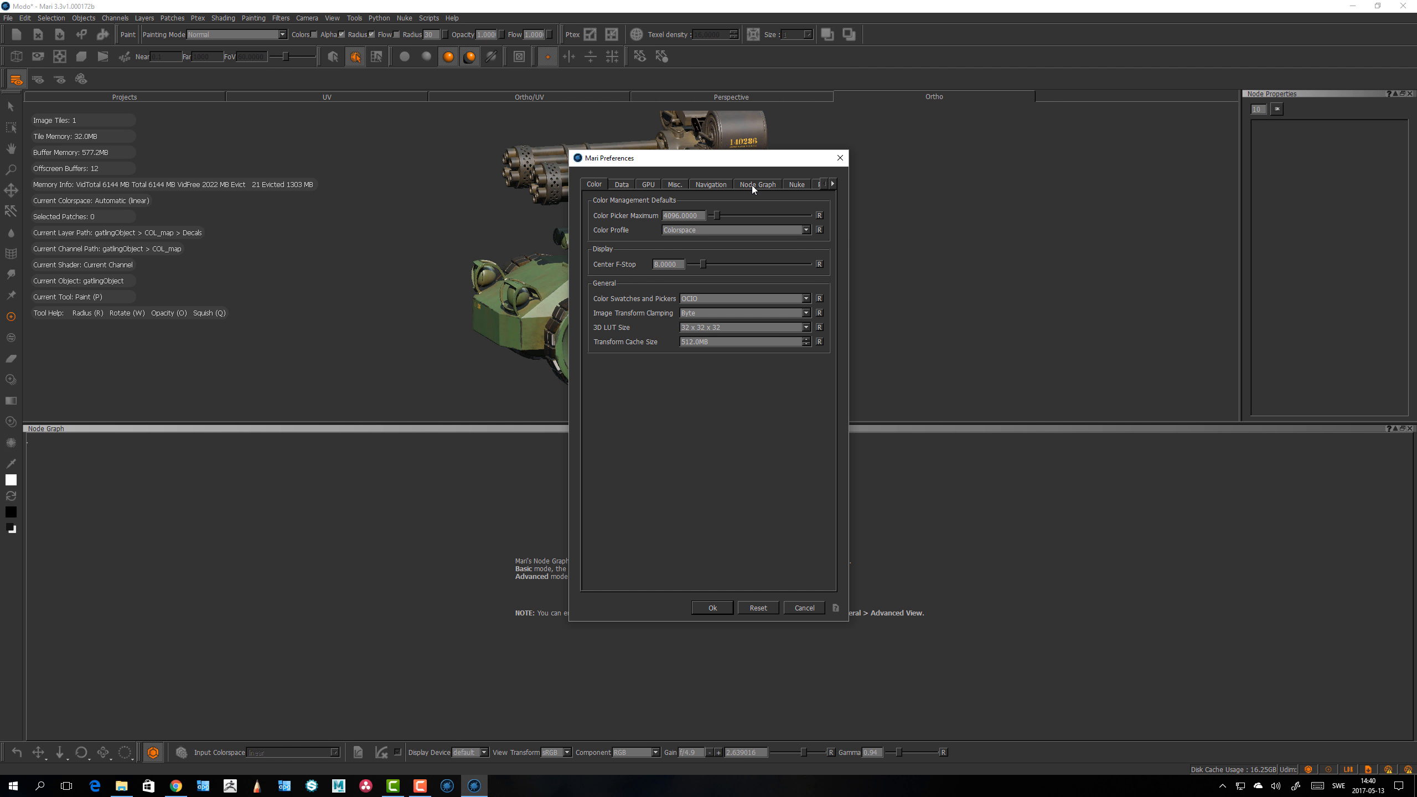
{"action": "left_click", "coordinate": [755, 185]}
{"action": "left_click", "coordinate": [683, 230]}
{"action": "left_click", "coordinate": [680, 242]}
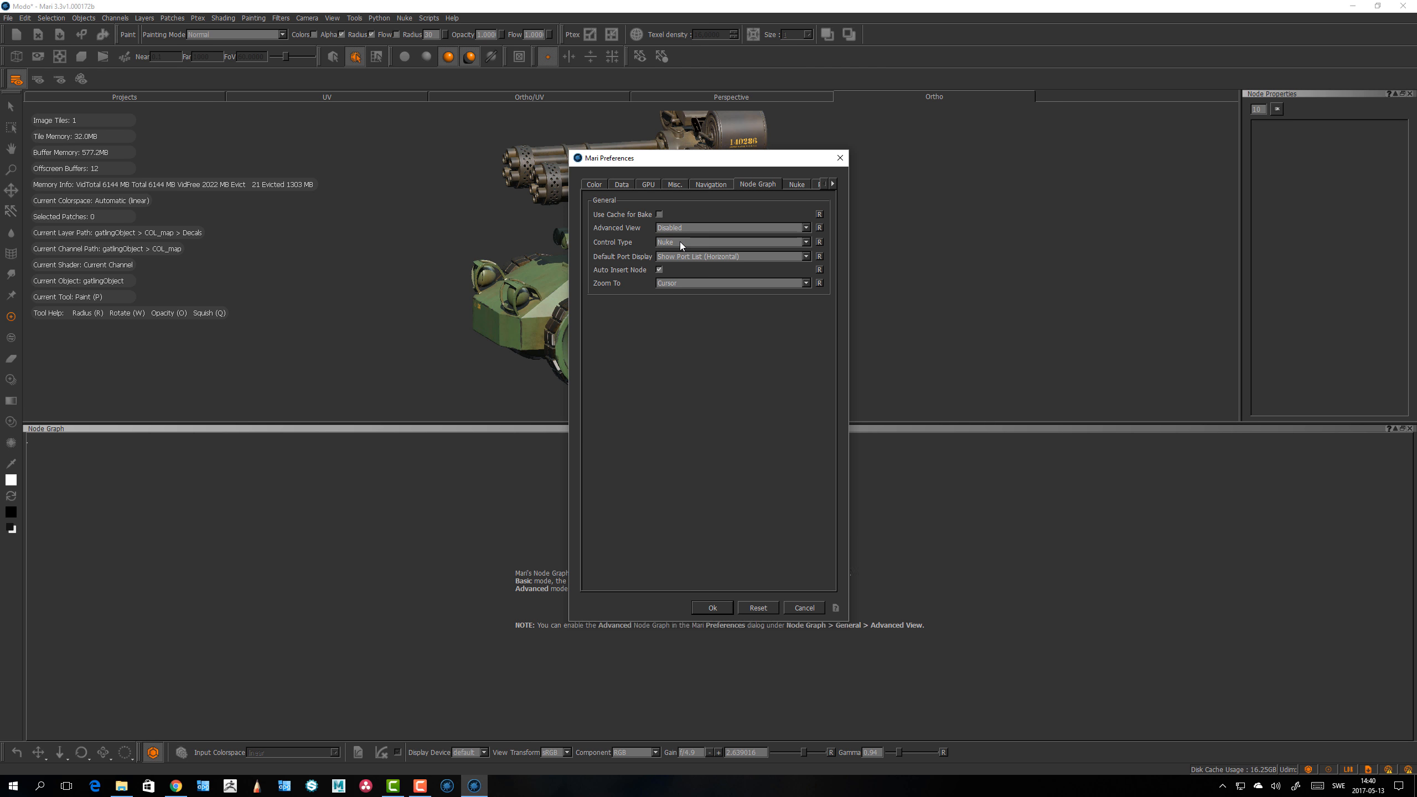
{"action": "left_click", "coordinate": [712, 606]}
Step: Pan and zoom around the Node Graph to inspect the nodes feeding the COLOR channel
{"action": "scroll", "coordinate": [714, 664], "scroll_direction": "up", "scroll_amount": 3}
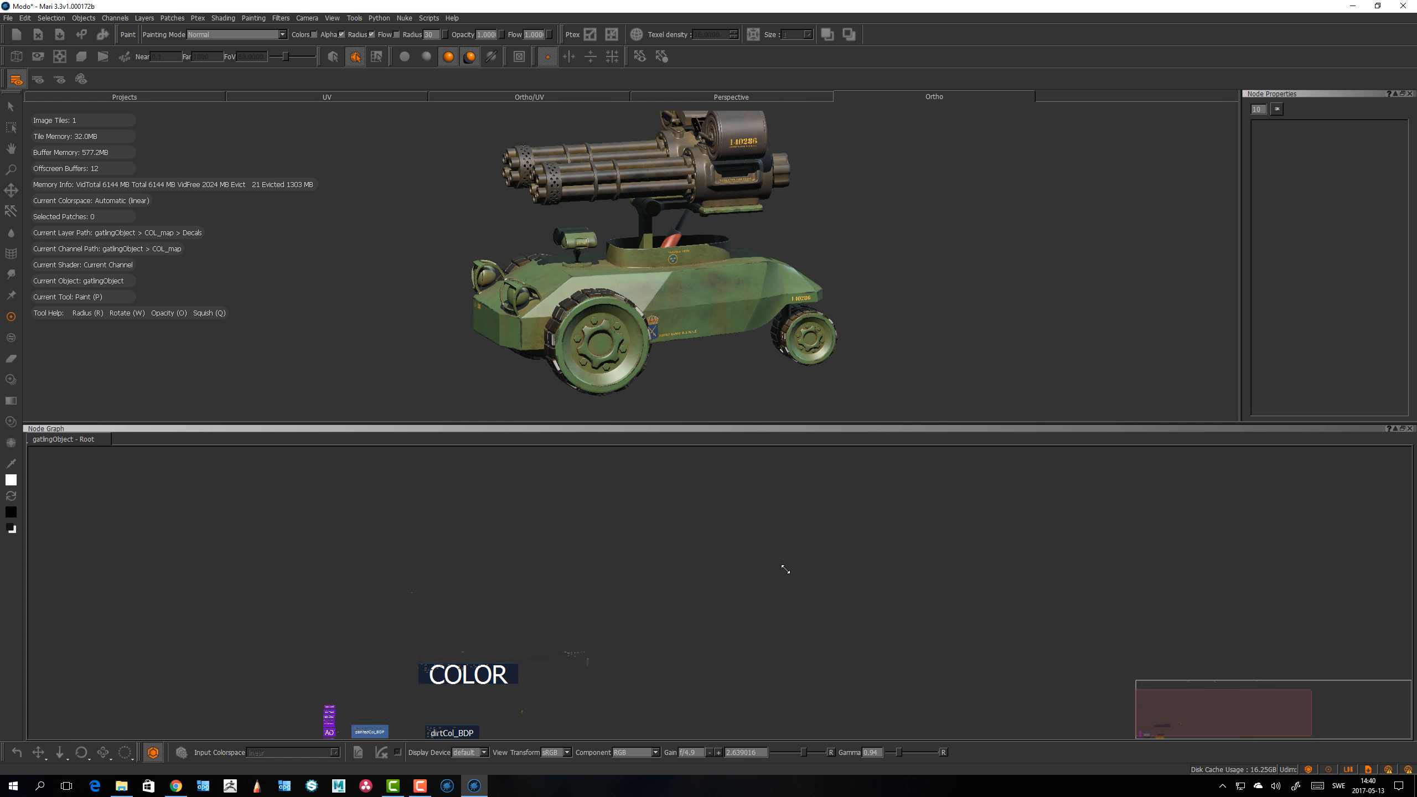
{"action": "middle_click_drag", "start_coordinate": [684, 655], "coordinate": [928, 557]}
{"action": "scroll", "coordinate": [816, 552], "scroll_direction": "up", "scroll_amount": 3}
{"action": "scroll", "coordinate": [816, 551], "scroll_direction": "down", "scroll_amount": 2}
{"action": "middle_click_drag", "start_coordinate": [797, 647], "coordinate": [933, 581]}
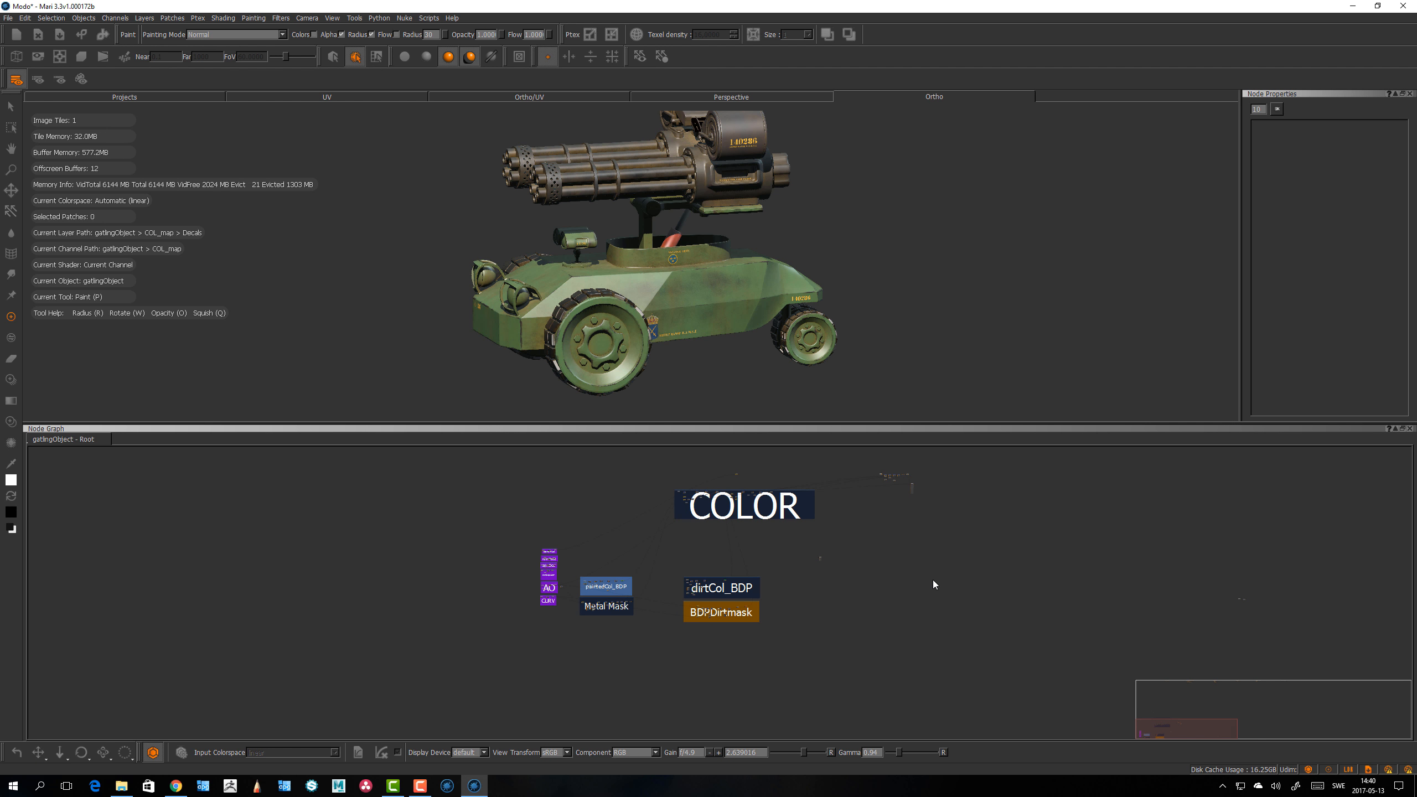
{"action": "scroll", "coordinate": [932, 581], "scroll_direction": "up", "scroll_amount": 3}
{"action": "middle_click_drag", "start_coordinate": [838, 606], "coordinate": [914, 634]}
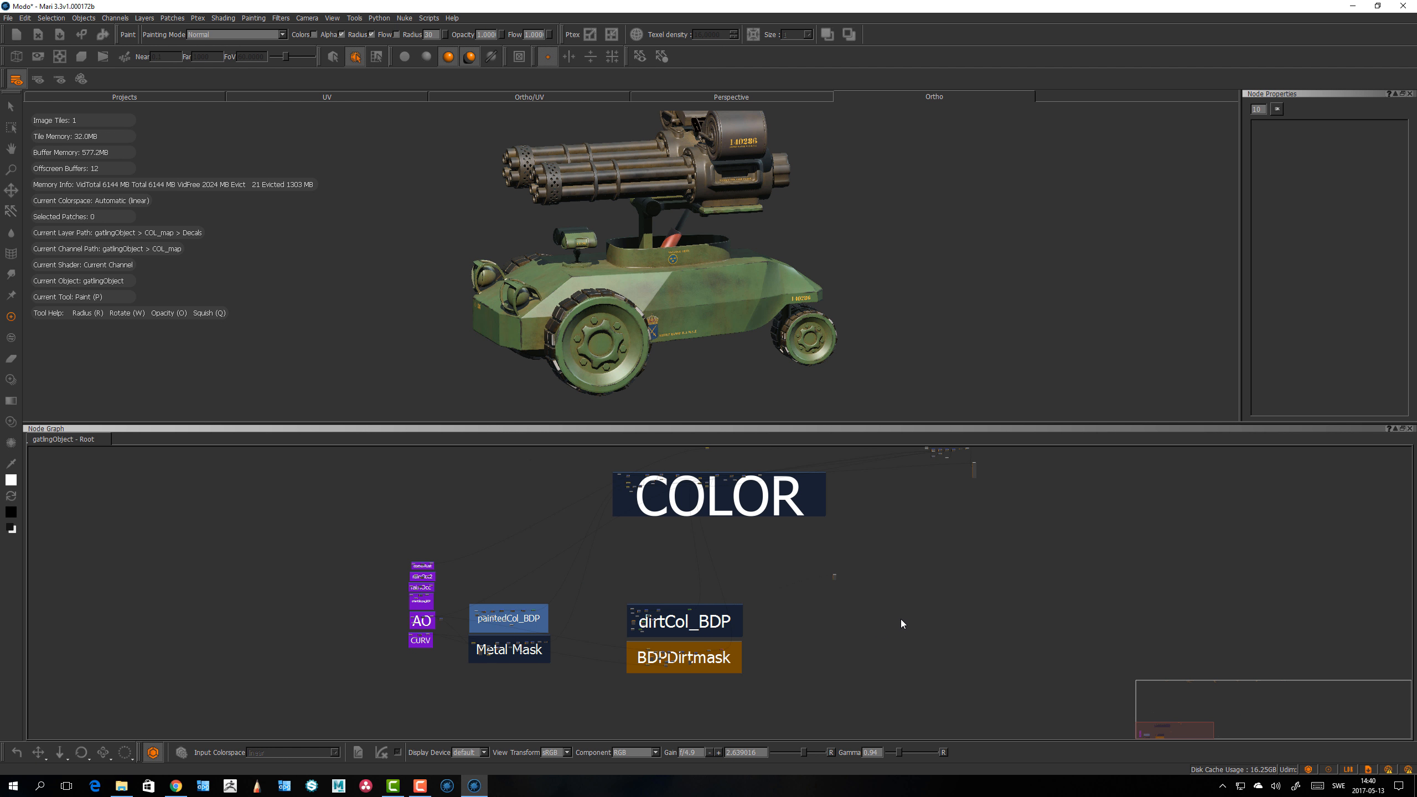
{"action": "middle_click_drag", "start_coordinate": [811, 636], "coordinate": [795, 655]}
{"action": "middle_click_drag", "start_coordinate": [919, 603], "coordinate": [894, 618]}
{"action": "scroll", "coordinate": [899, 614], "scroll_direction": "down", "scroll_amount": 1}
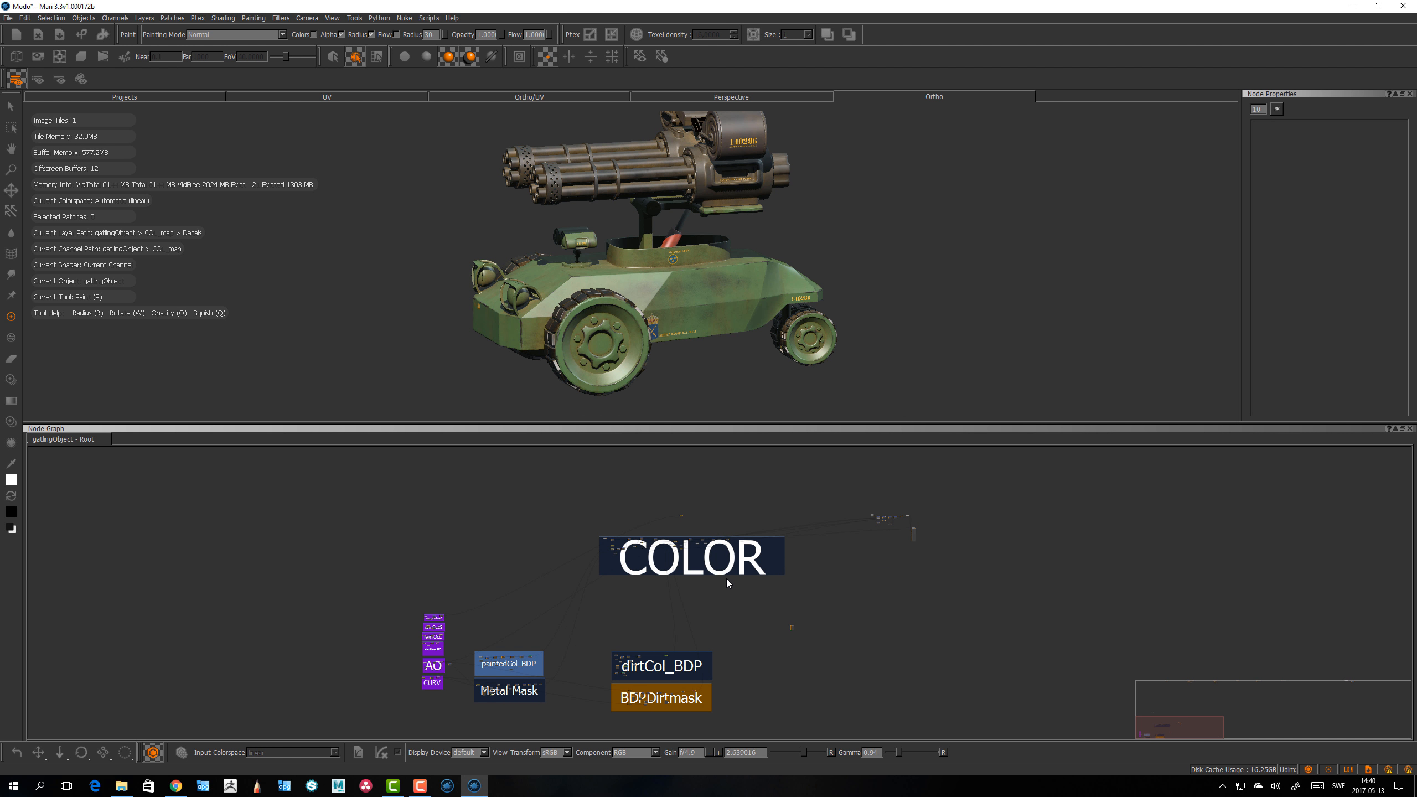
{"action": "middle_click_drag", "start_coordinate": [479, 542], "coordinate": [388, 521]}
Step: Set the Node Graph Default Port Display to No Port List (Vertical) in the preferences and apply with OK
{"action": "mouse_move", "coordinate": [689, 268]}
{"action": "left_mouse_down", "text": "alt"}
{"action": "mouse_move", "coordinate": [742, 267]}
{"action": "mouse_move", "coordinate": [711, 310]}
{"action": "left_mouse_up", "text": "alt"}
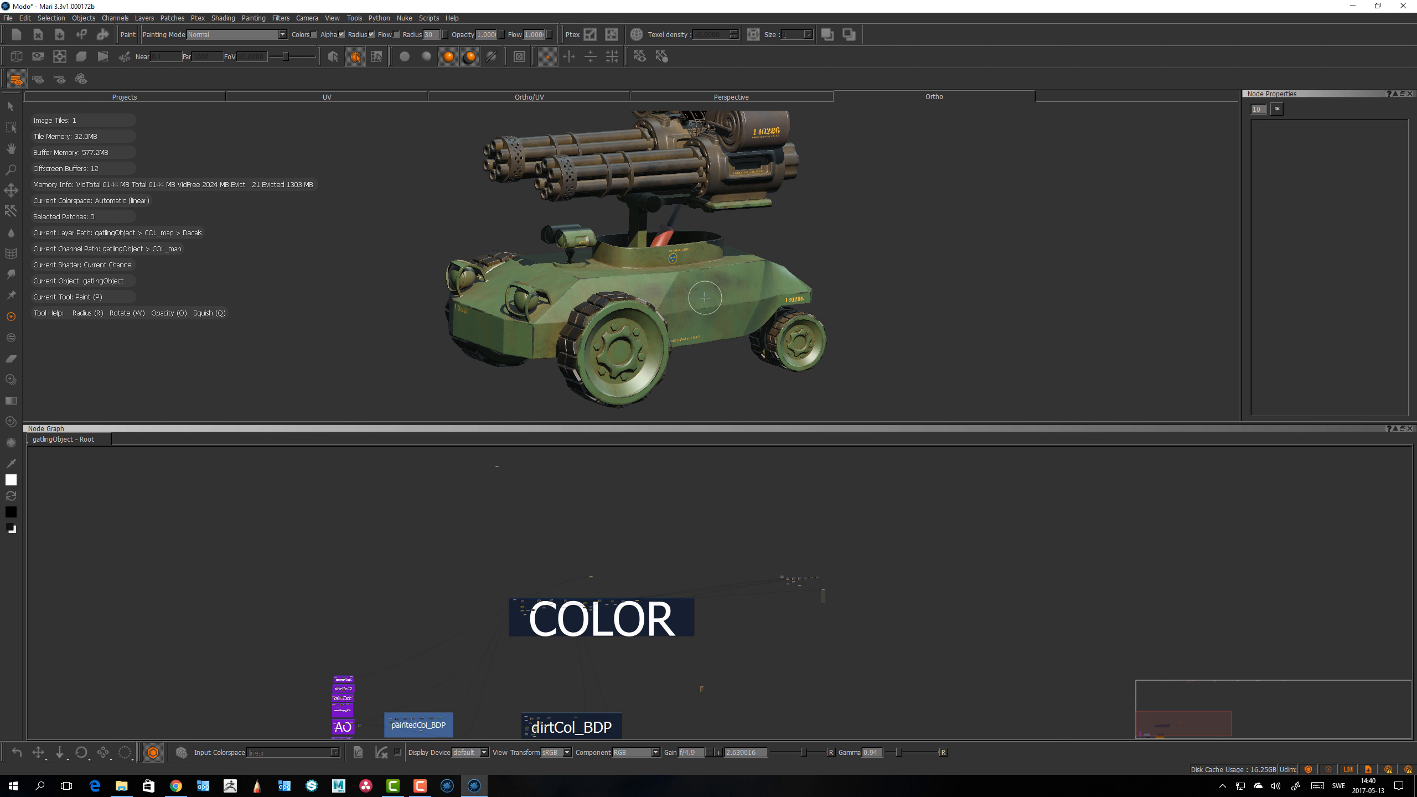
{"action": "key", "text": "p"}
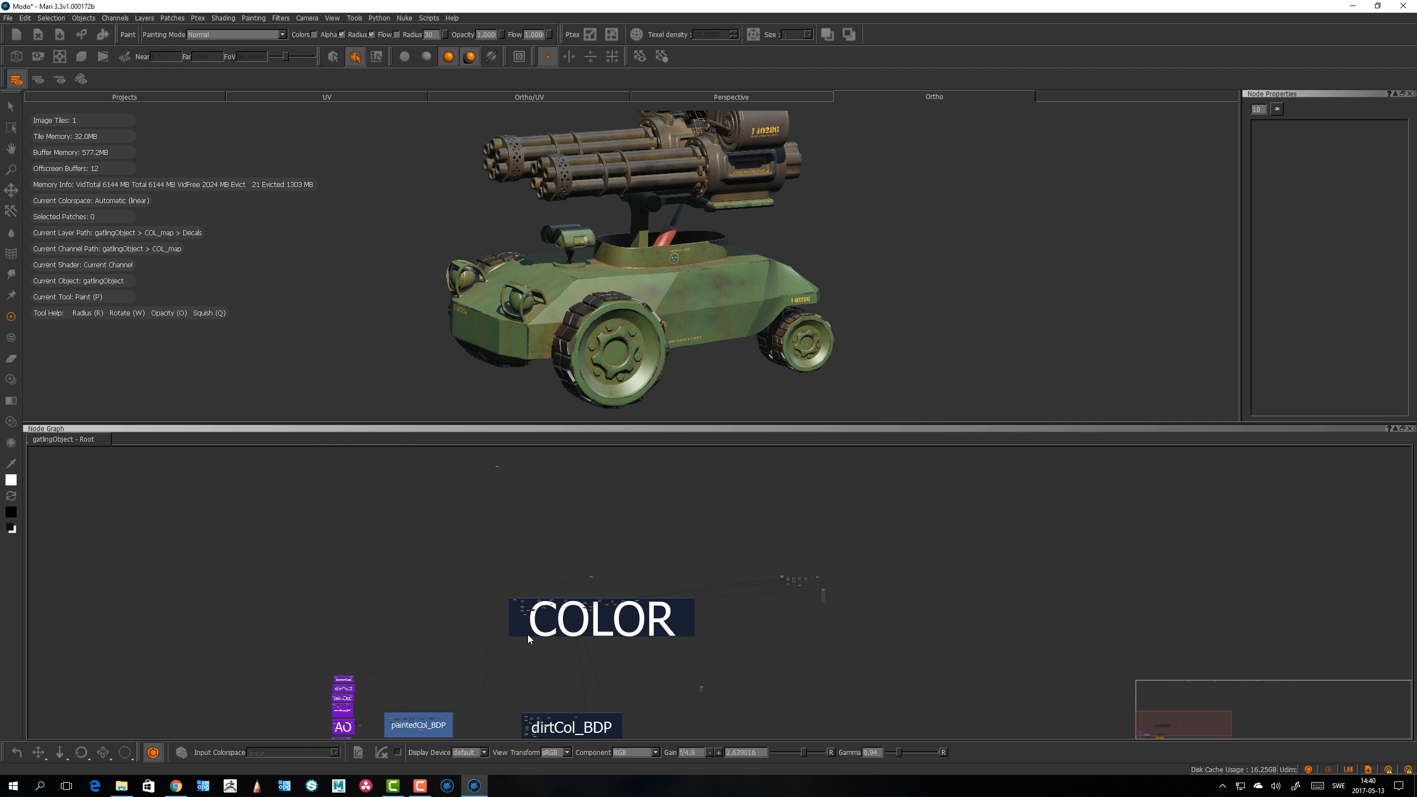
{"action": "left_click", "coordinate": [24, 17]}
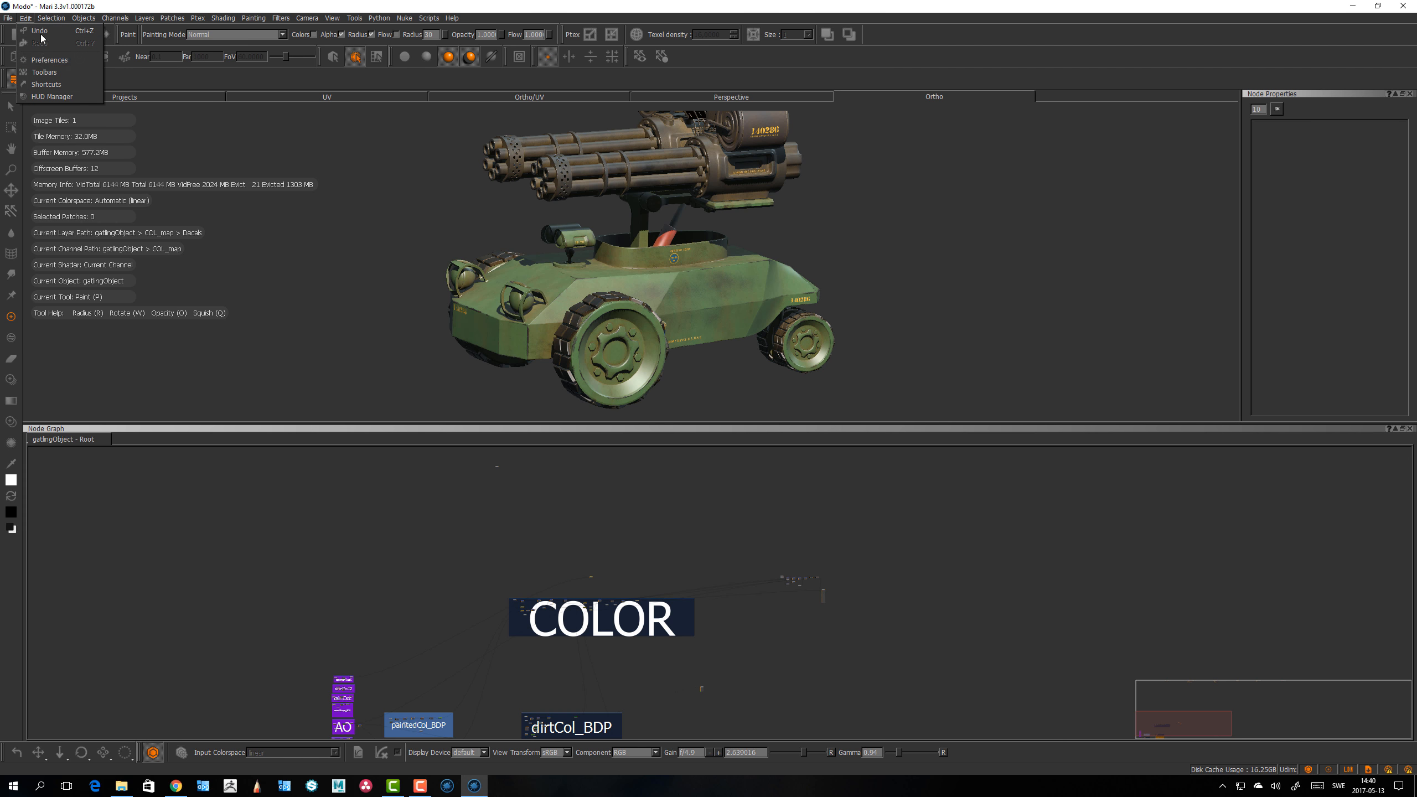
{"action": "left_click", "coordinate": [43, 60]}
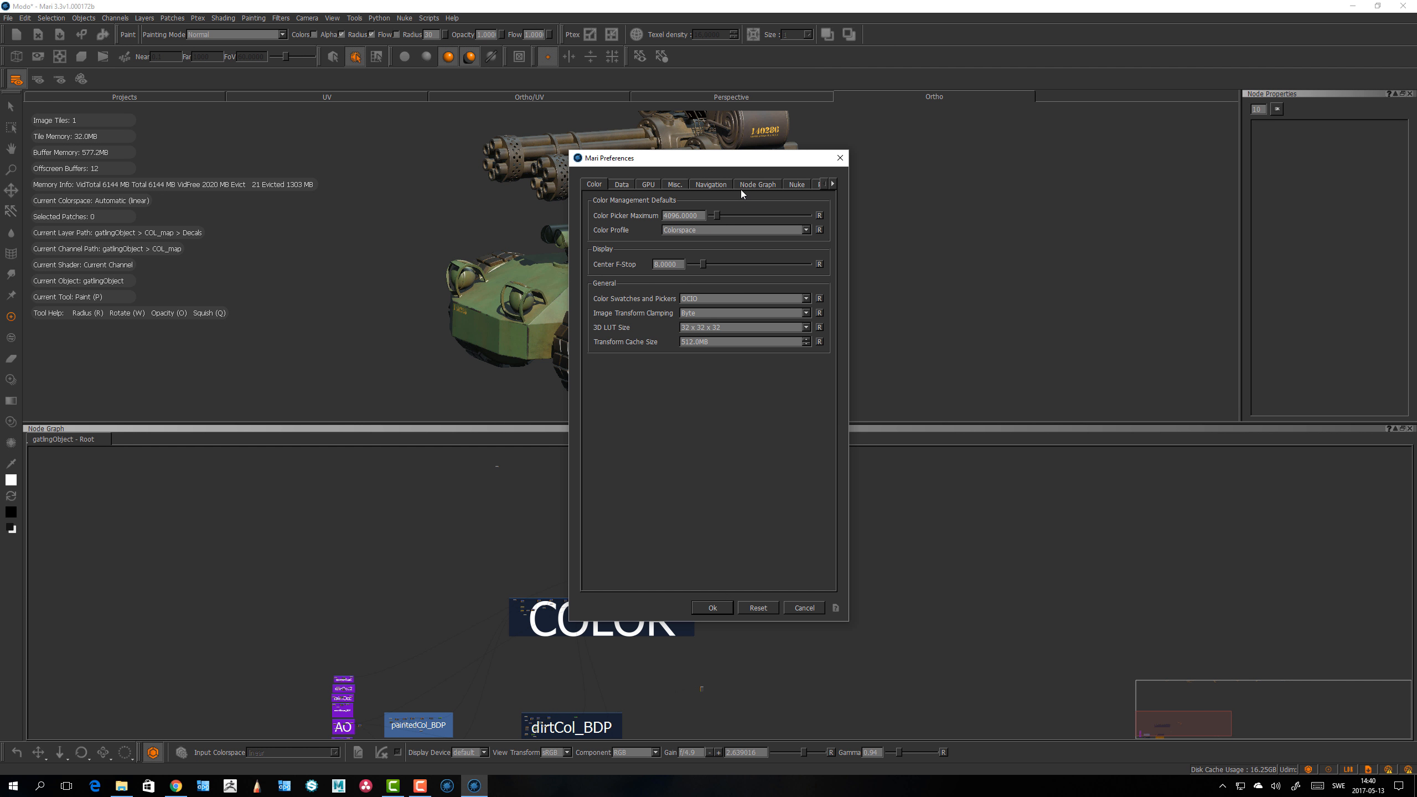
{"action": "left_click", "coordinate": [751, 184]}
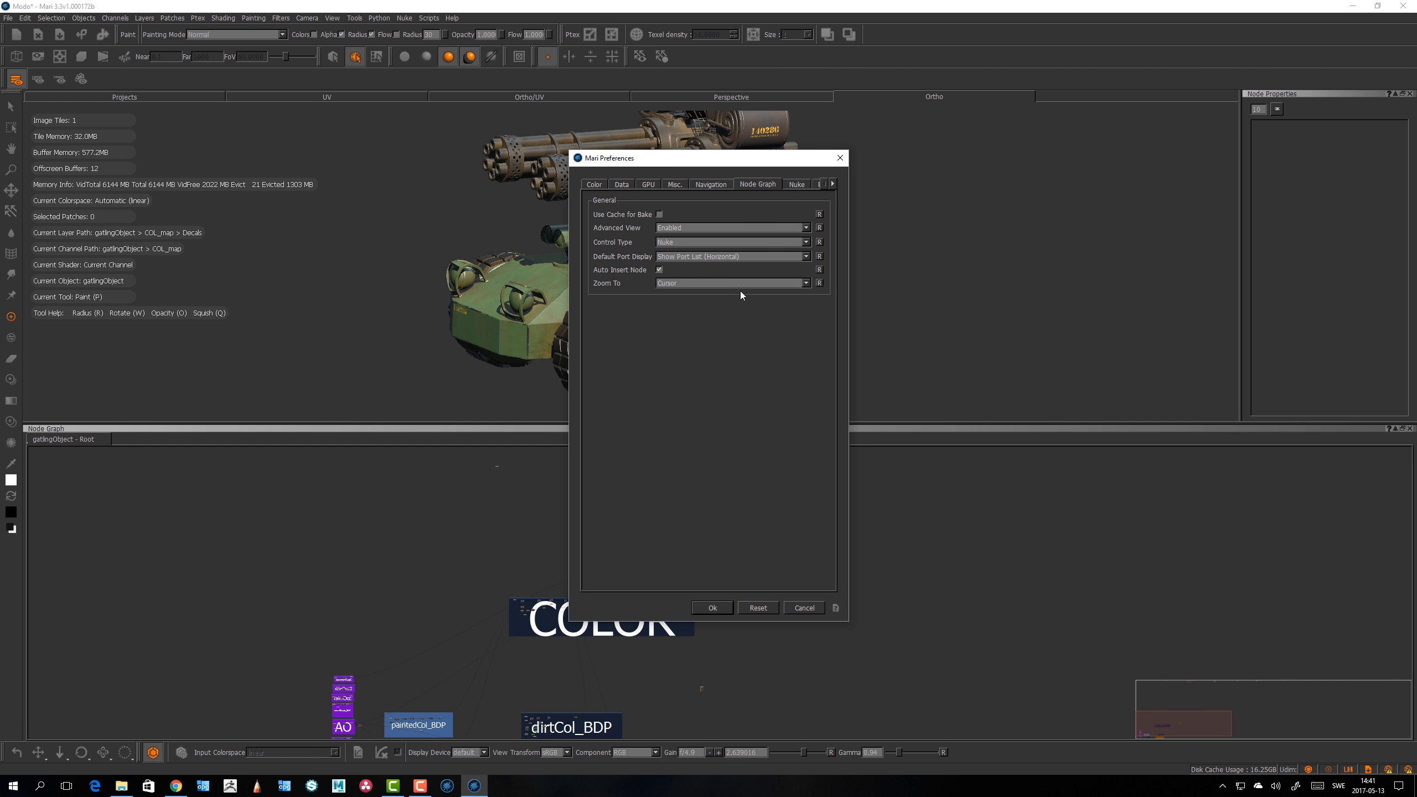
{"action": "left_click", "coordinate": [711, 256]}
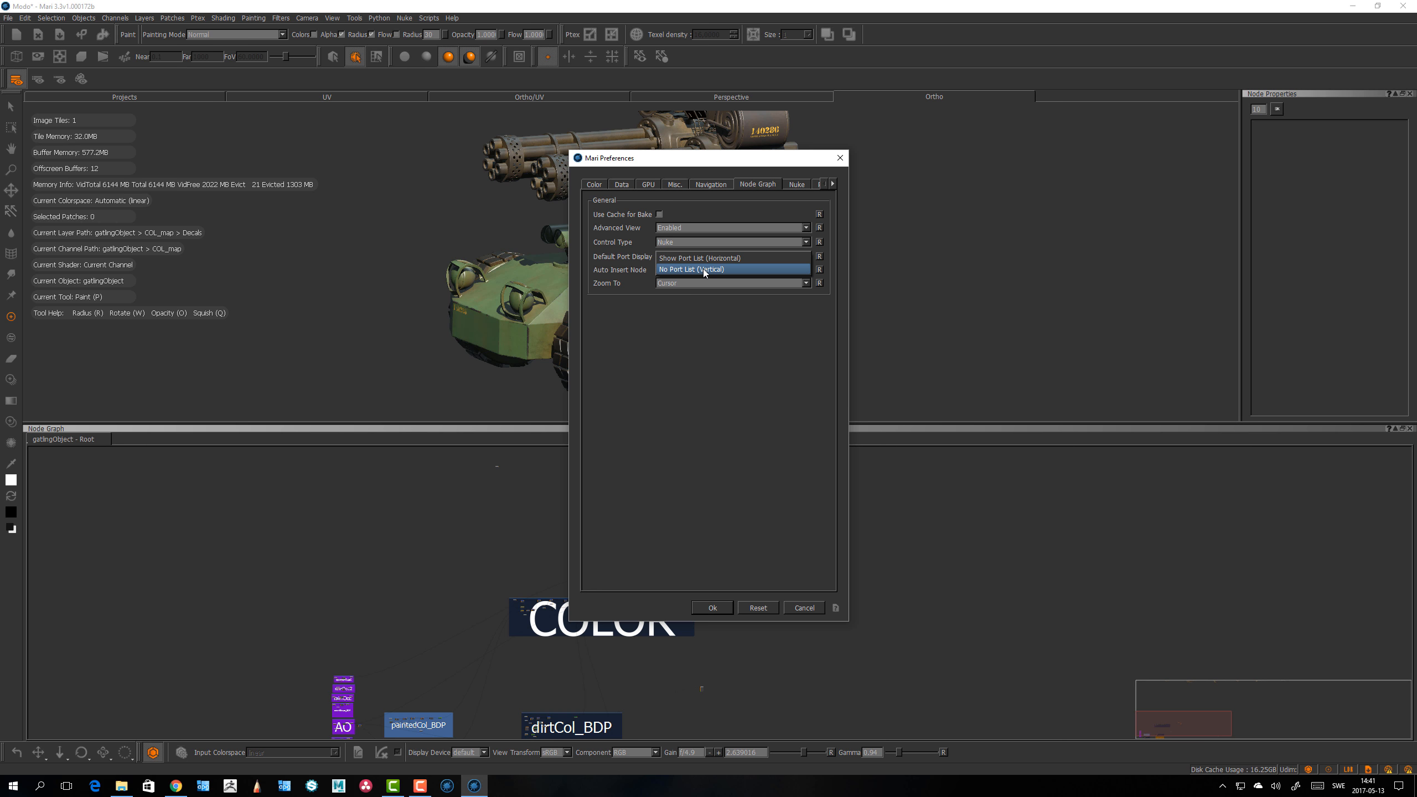
{"action": "left_click", "coordinate": [705, 270]}
{"action": "left_click", "coordinate": [712, 608]}
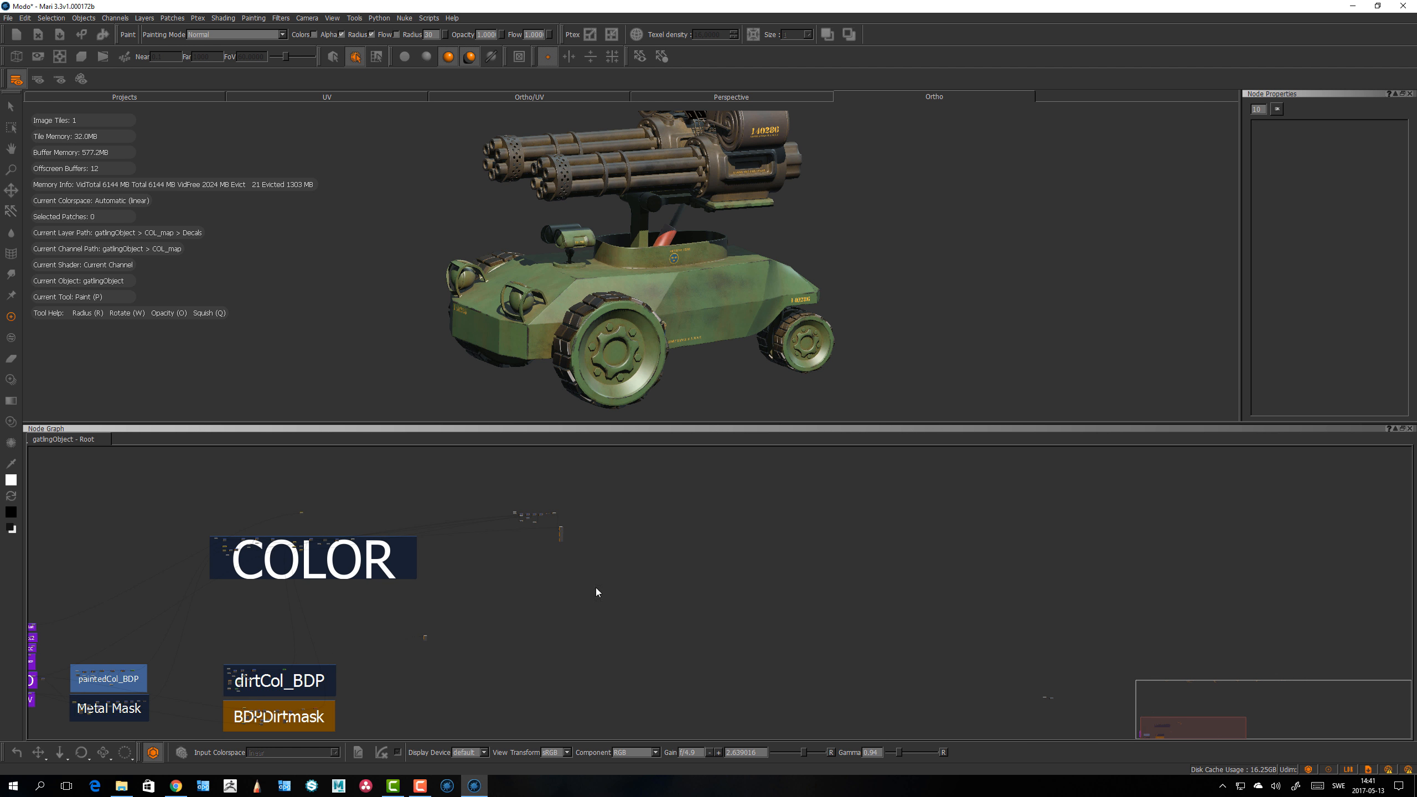
Step: Zoom and pan the Node Graph to inspect how the nodes' ports are now displayed
{"action": "scroll", "coordinate": [699, 586], "scroll_direction": "up", "scroll_amount": 6}
{"action": "middle_click_drag", "start_coordinate": [699, 586], "coordinate": [720, 656]}
{"action": "scroll", "coordinate": [702, 618], "scroll_direction": "up", "scroll_amount": 4}
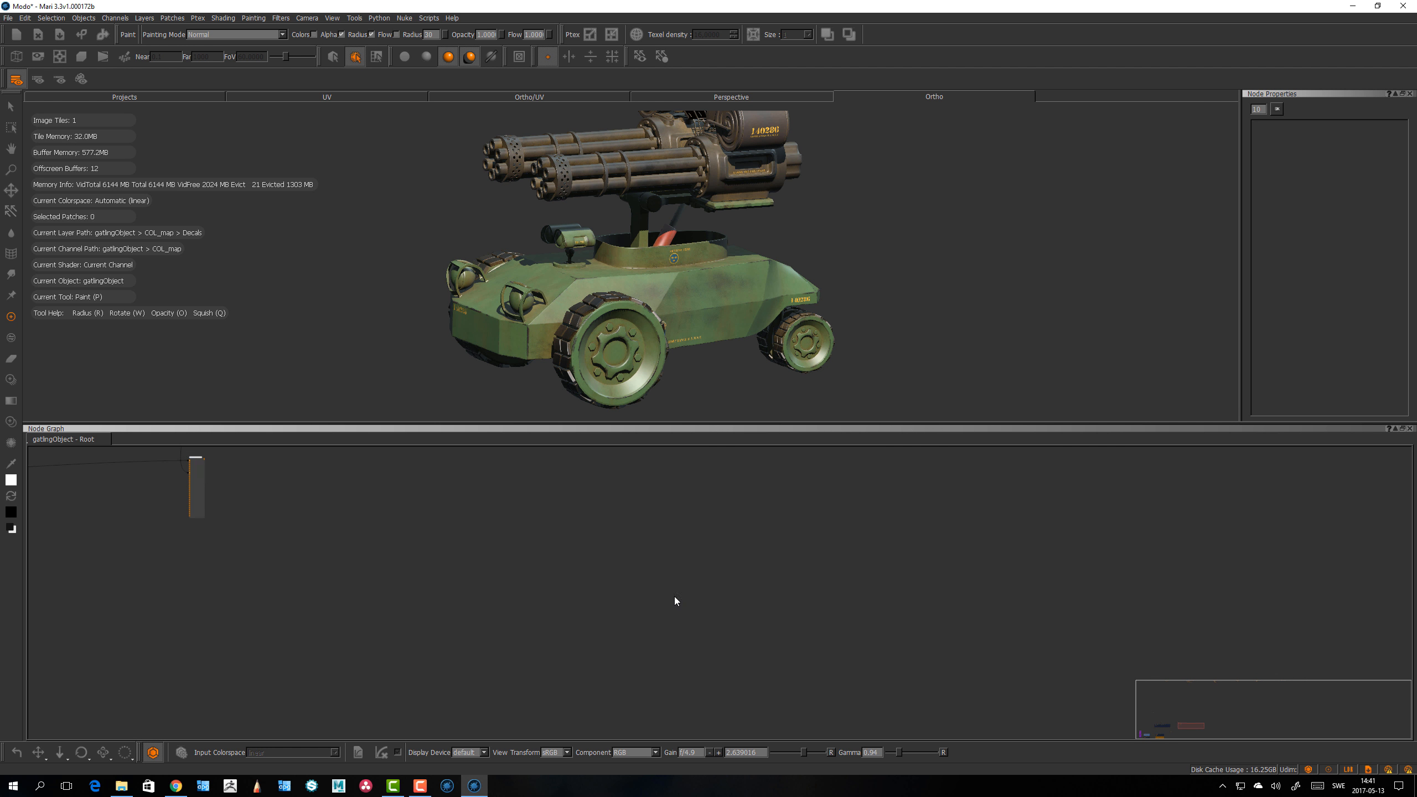
Step: Zoom to the Merge node and add a Cloud node connected to it through the node search
{"action": "middle_click_drag", "start_coordinate": [674, 597], "coordinate": [671, 624]}
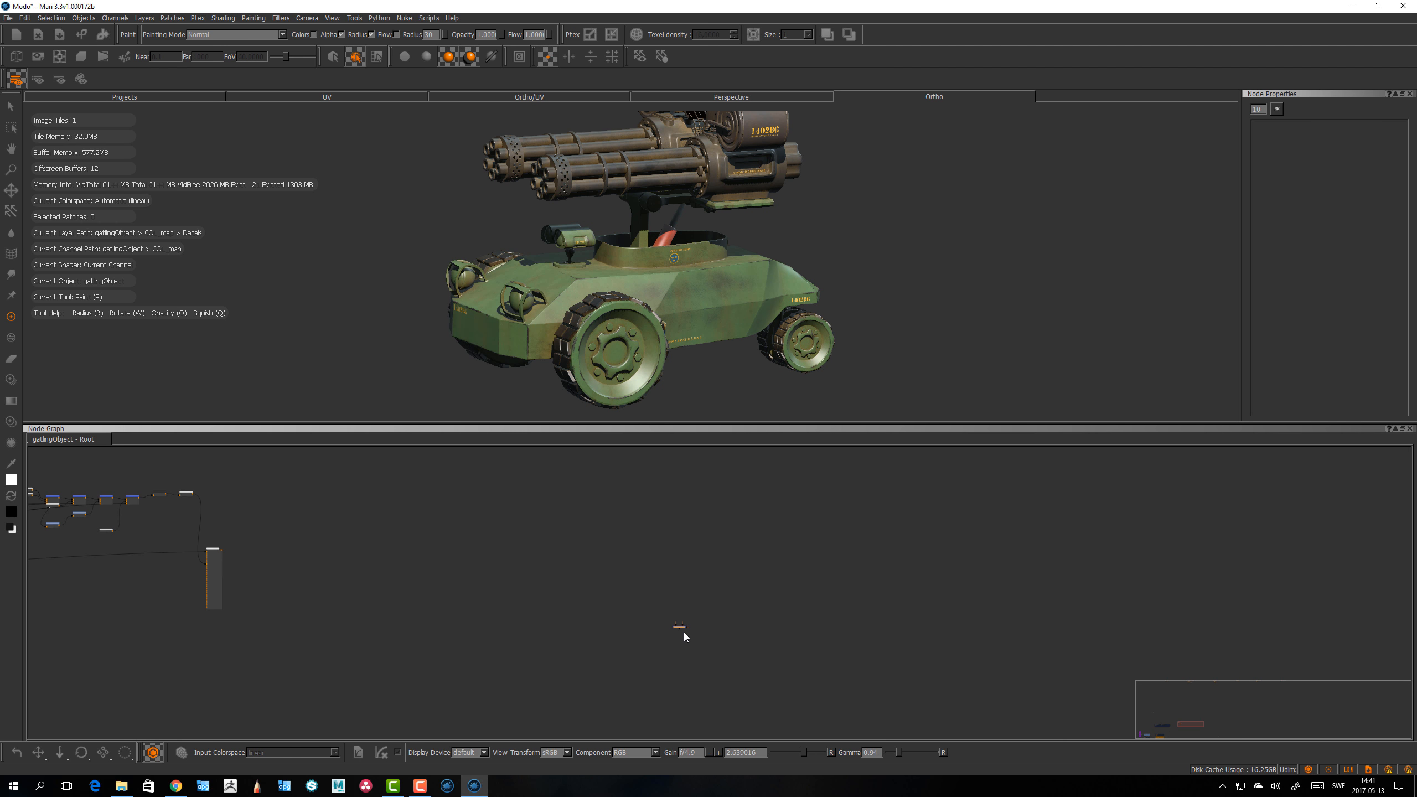
{"action": "scroll", "coordinate": [684, 633], "scroll_direction": "up", "scroll_amount": 3}
{"action": "left_click_drag", "start_coordinate": [684, 615], "coordinate": [658, 566]}
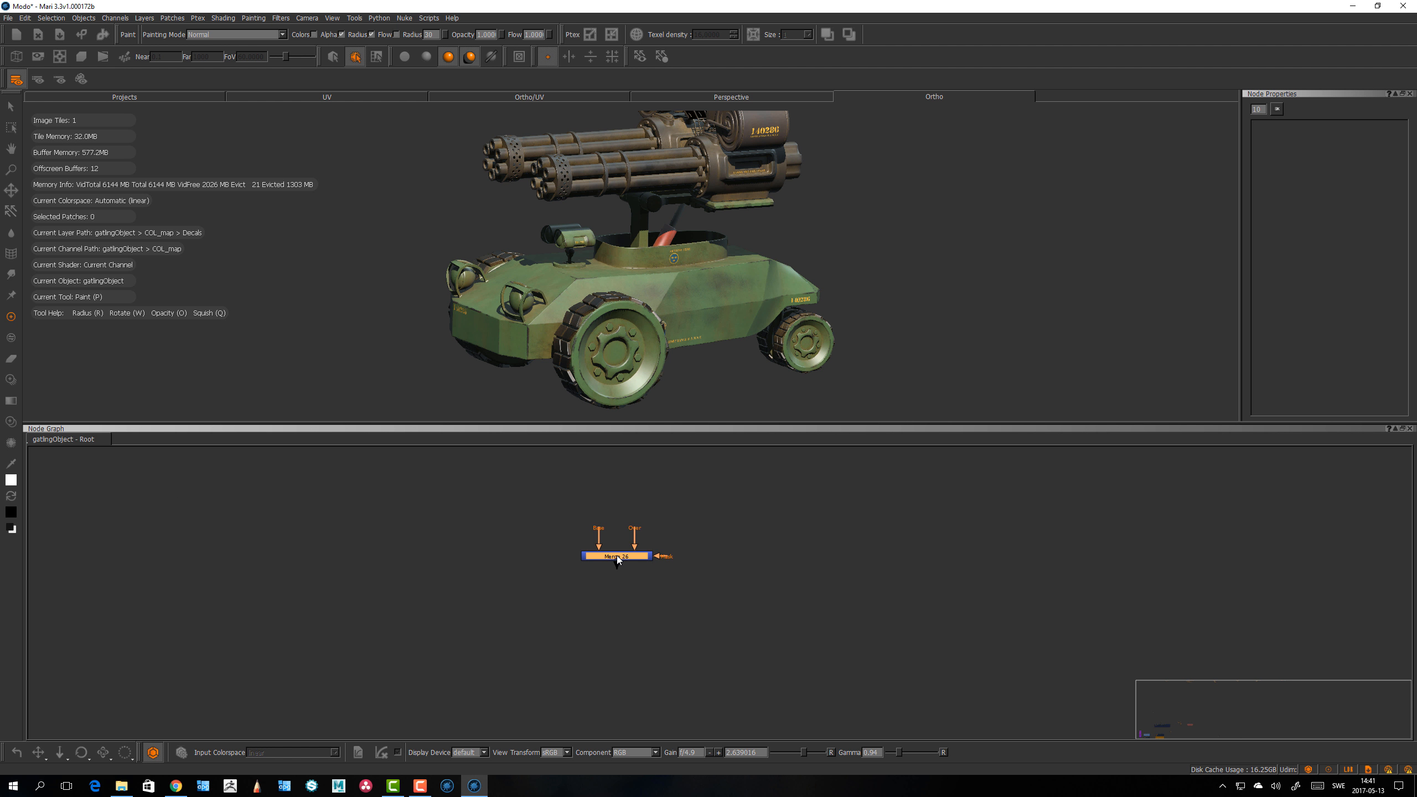
{"action": "key", "text": "Tab"}
{"action": "type", "text": "cloud"}
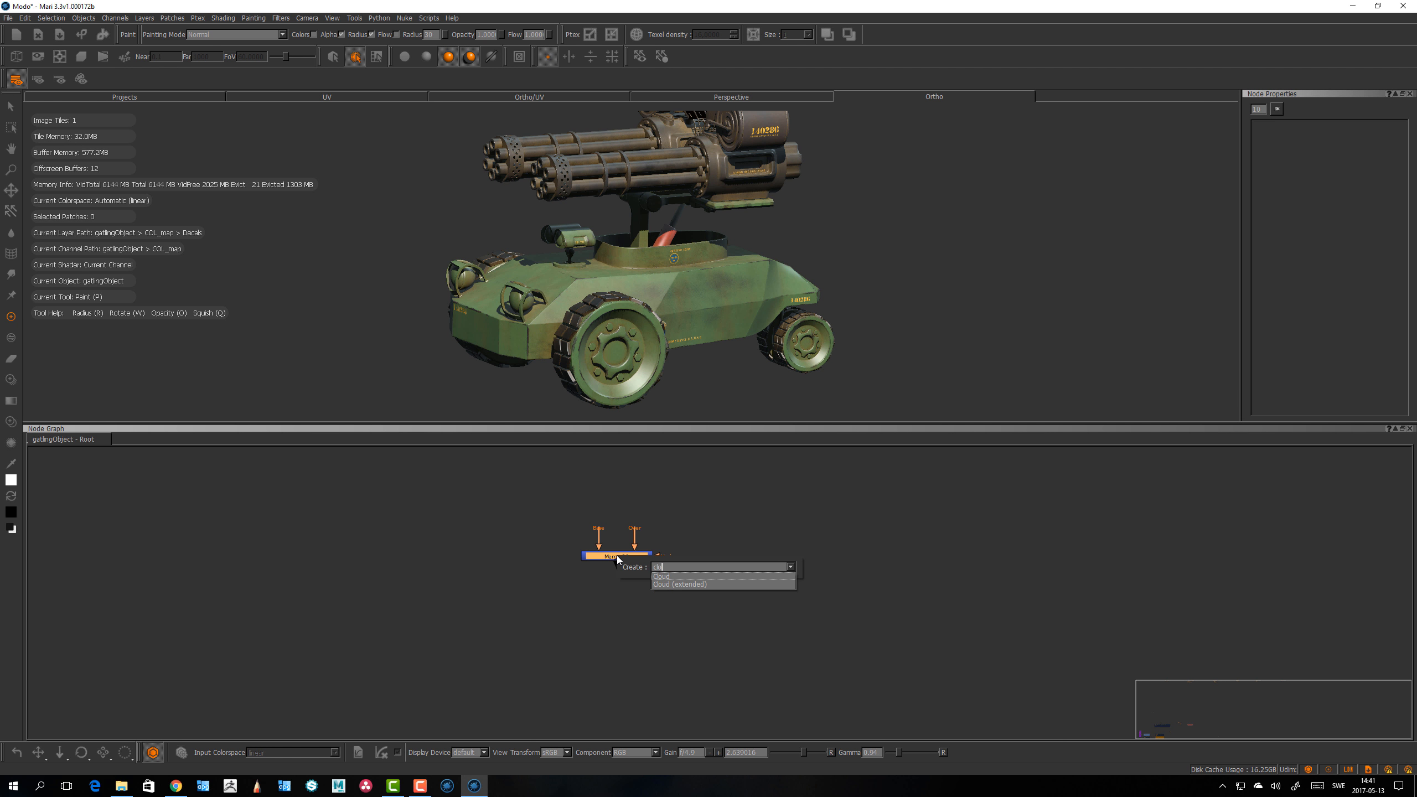
{"action": "key", "text": "Return"}
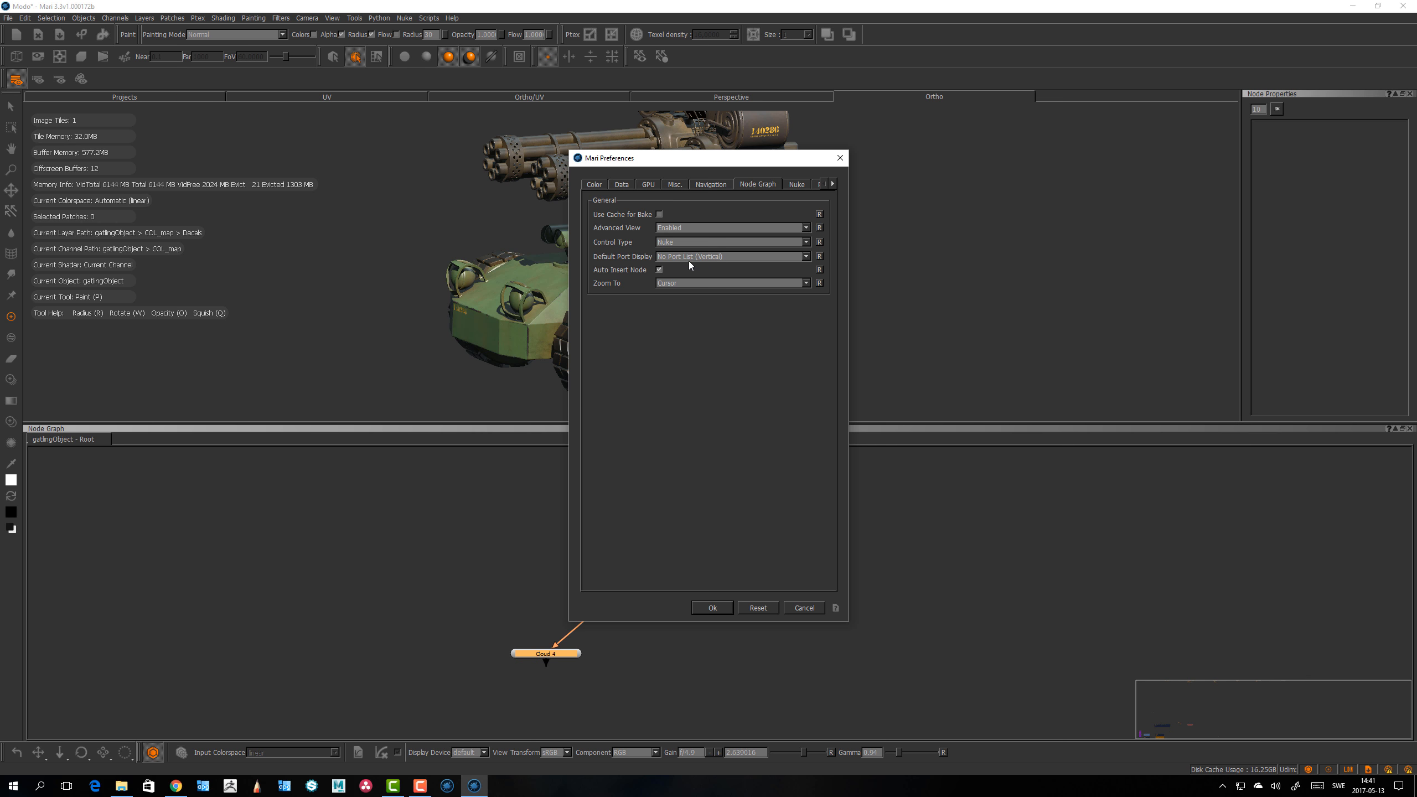
Step: Set the Node Graph Default Port Display to Show Port List (Horizontal) in the preferences and apply with OK
{"action": "left_click", "coordinate": [705, 258]}
{"action": "left_click", "coordinate": [706, 248]}
{"action": "left_click", "coordinate": [714, 609]}
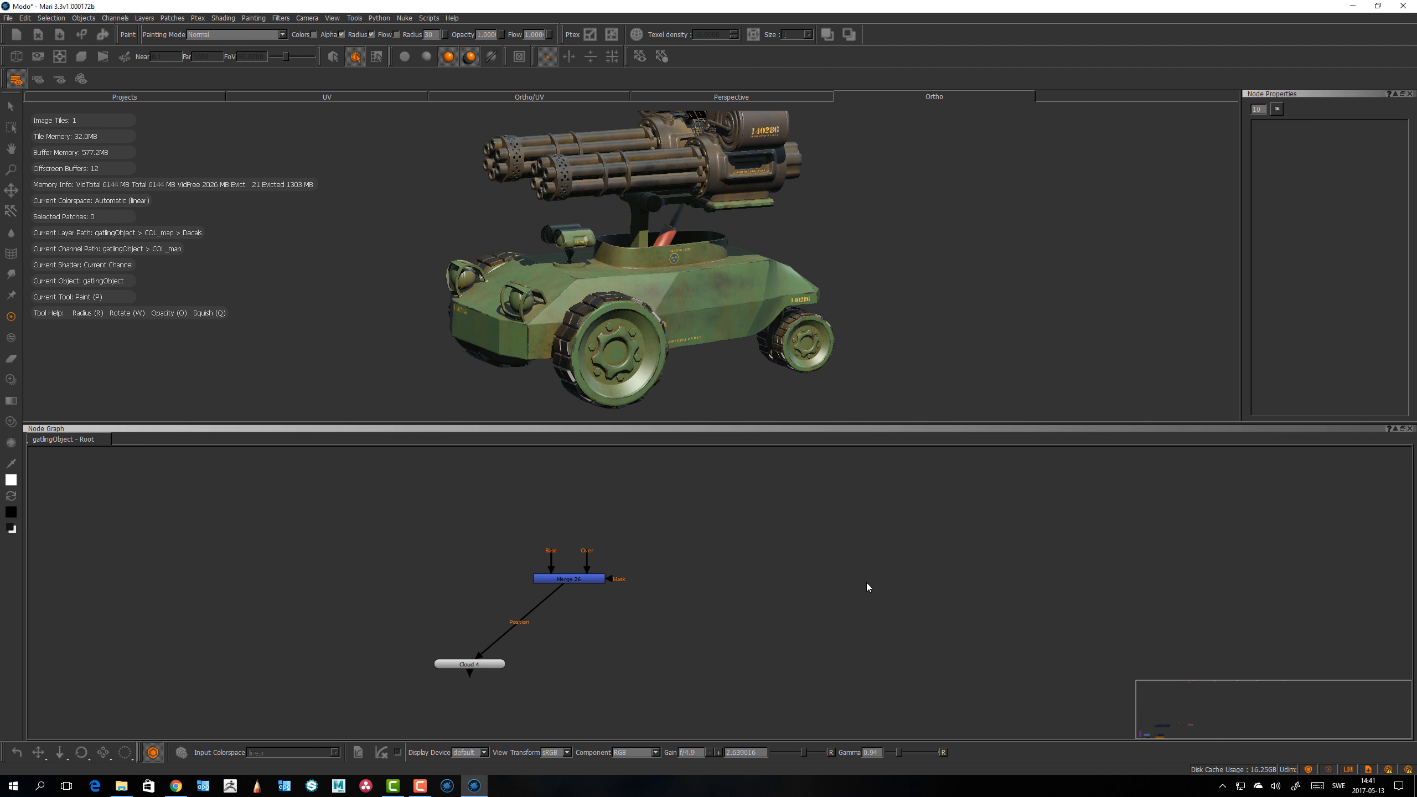
Step: Create a second, unconnected Cloud node in empty Node Graph space with the node search
{"action": "key", "text": "Tab"}
{"action": "type", "text": "cloud"}
{"action": "key", "text": "Return"}
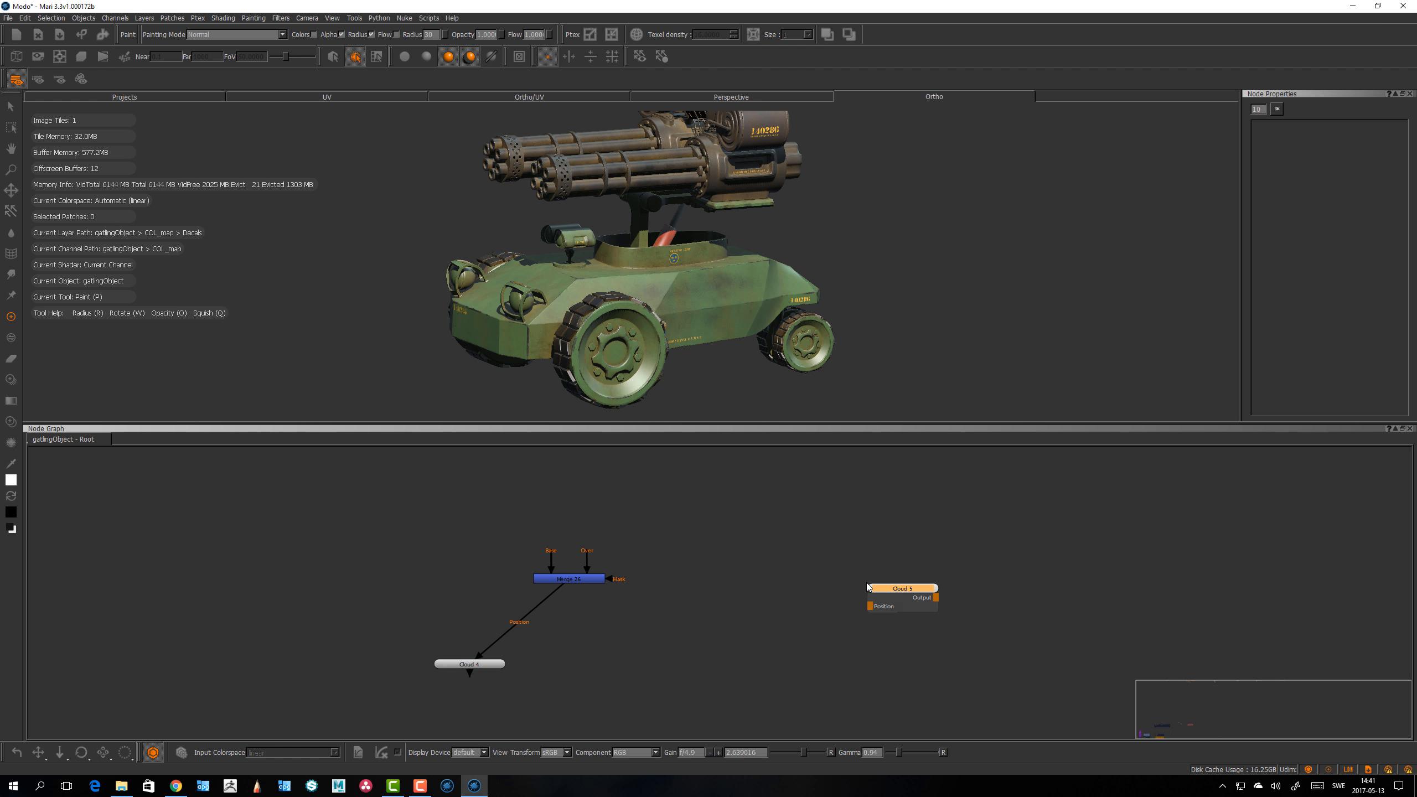
Step: Create a new Merge node beside the second Cloud node with the node search
{"action": "left_click", "coordinate": [1003, 588]}
{"action": "key", "text": "Tab"}
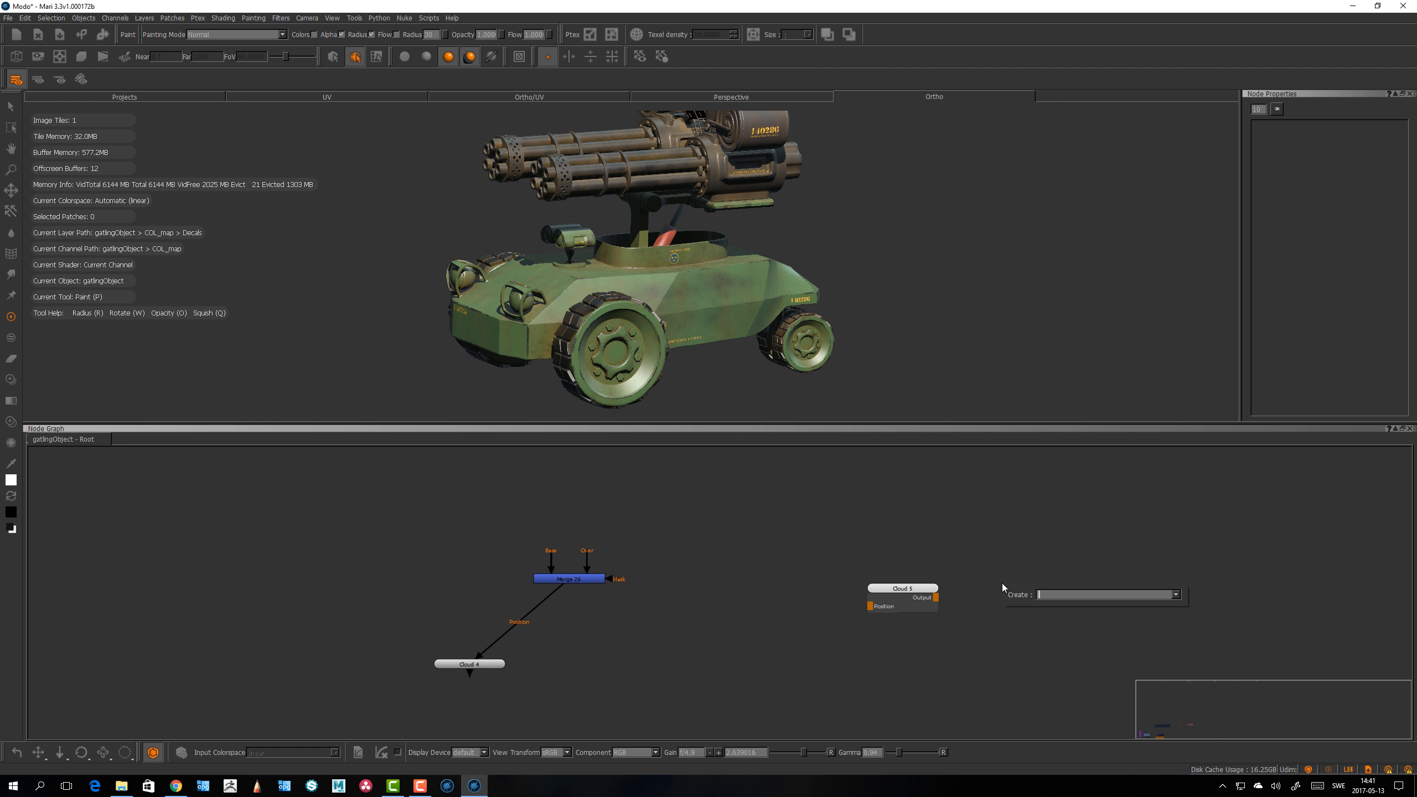
{"action": "type", "text": "merge"}
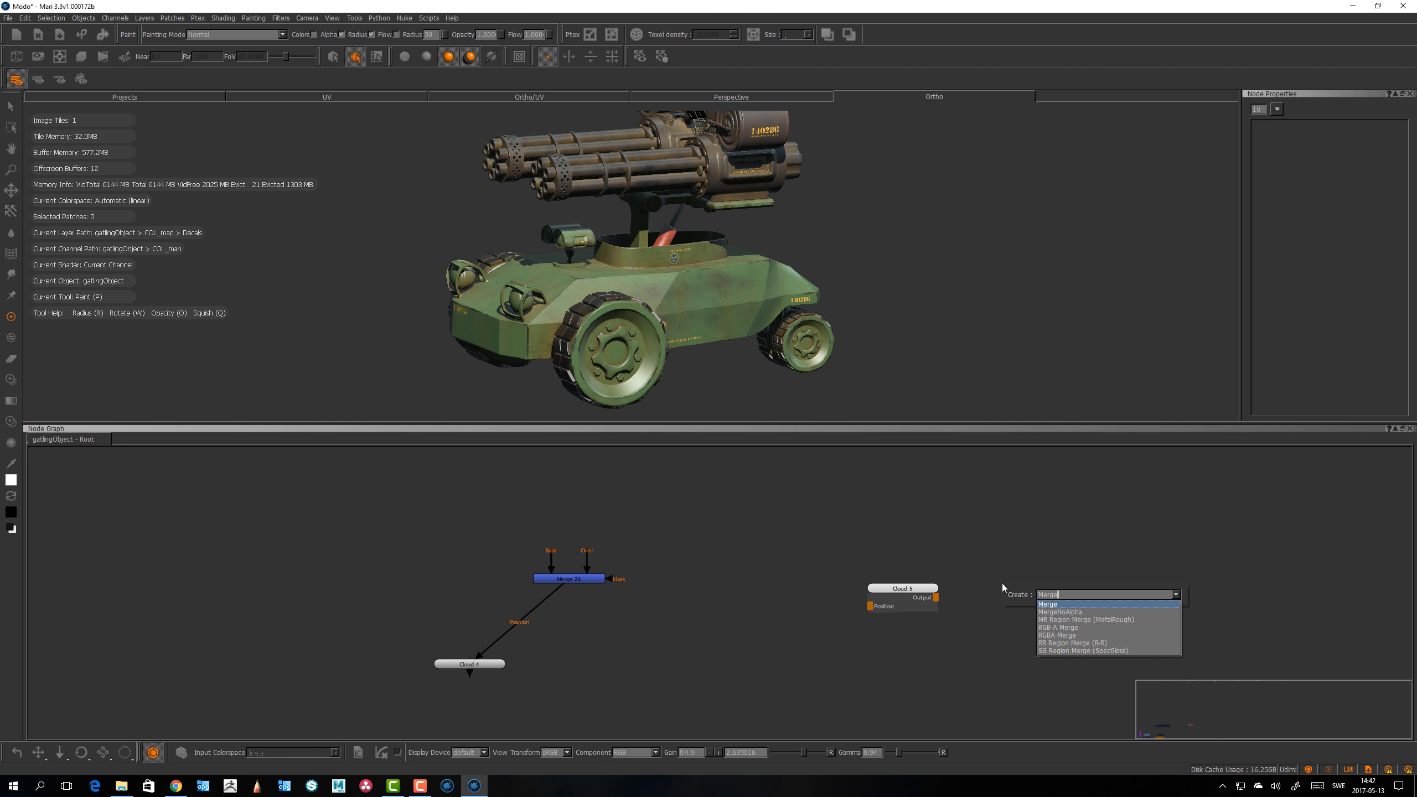
{"action": "key", "text": "Return"}
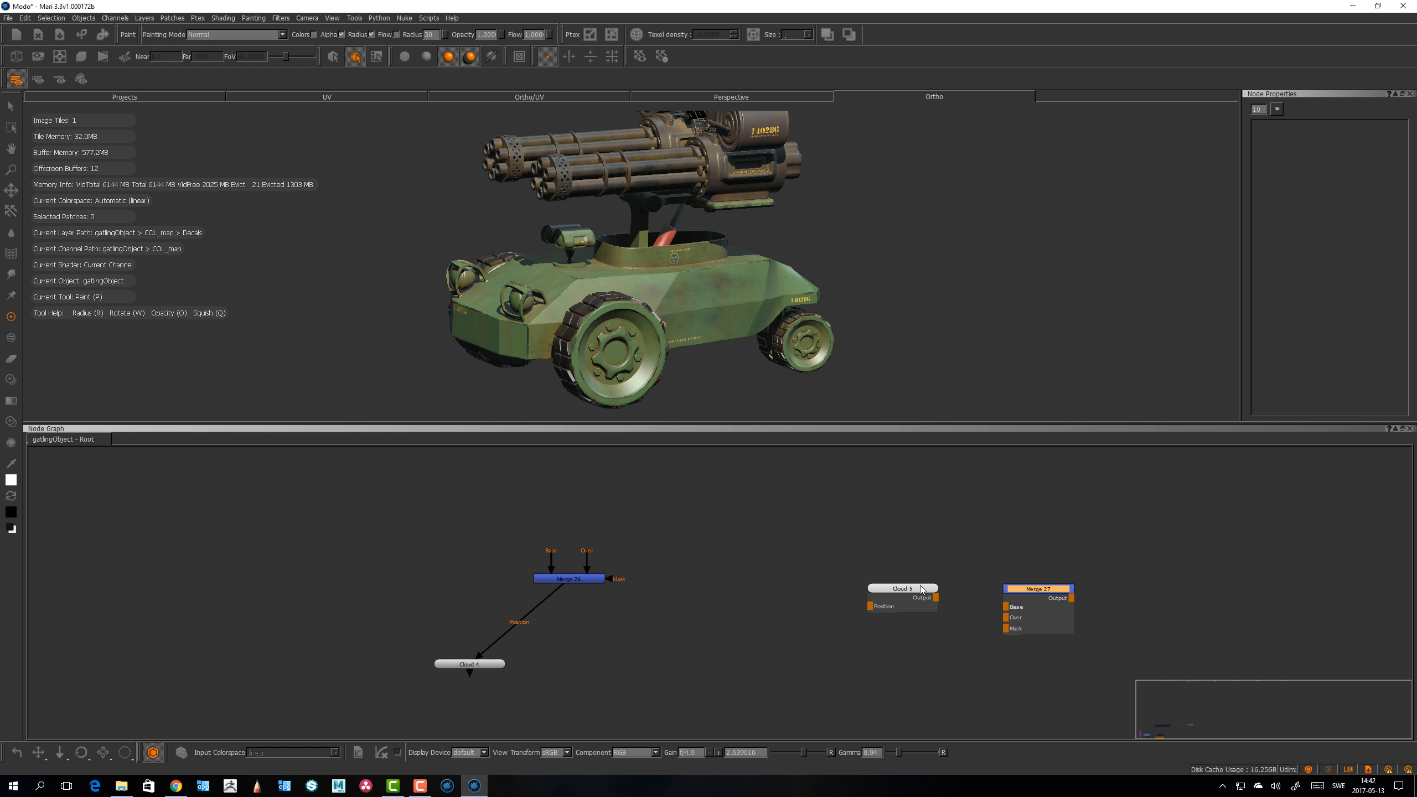
Step: Connect the second Cloud node's output to the new Merge node's Base input and display the Cloud in the canvas
{"action": "left_click_drag", "start_coordinate": [920, 589], "coordinate": [863, 569]}
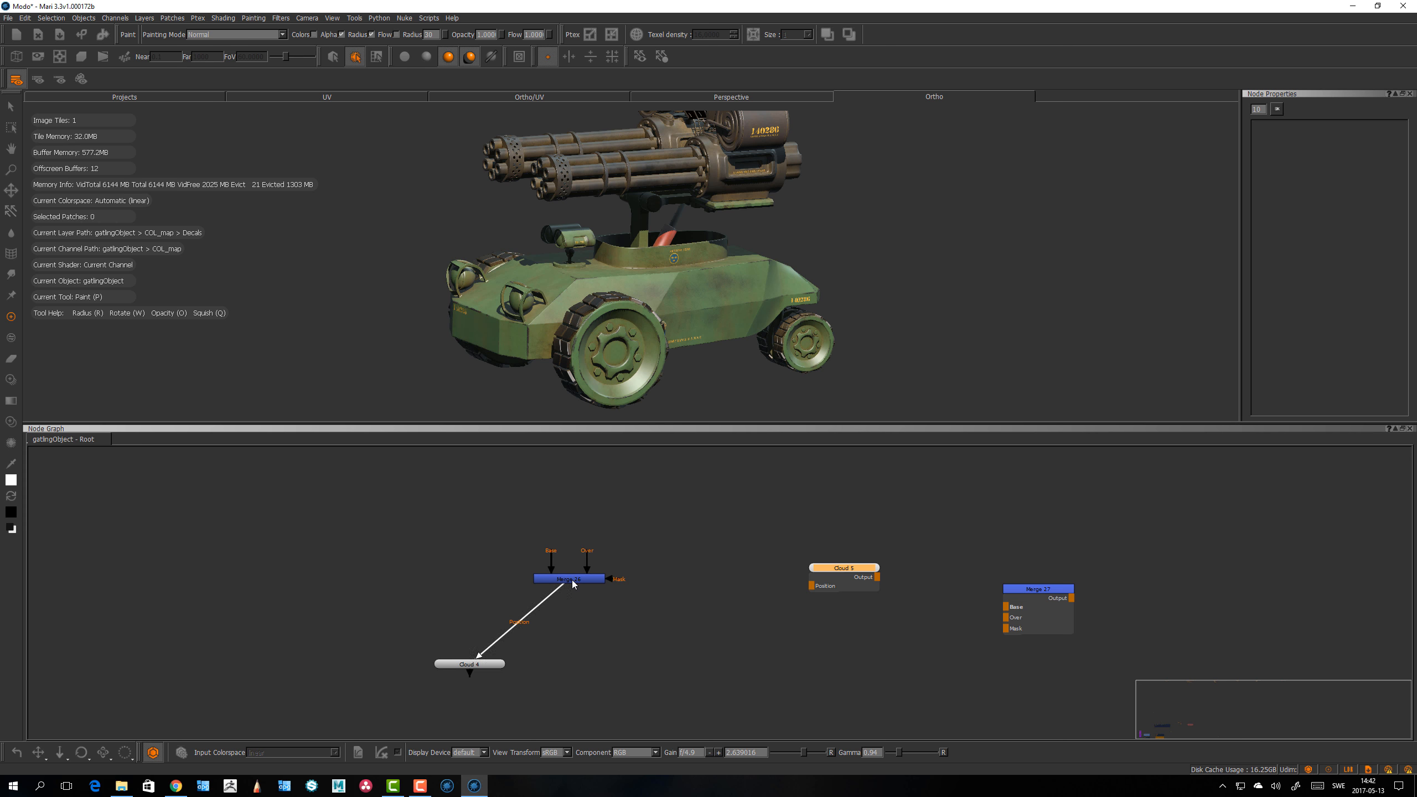
{"action": "left_click_drag", "start_coordinate": [572, 580], "coordinate": [479, 519]}
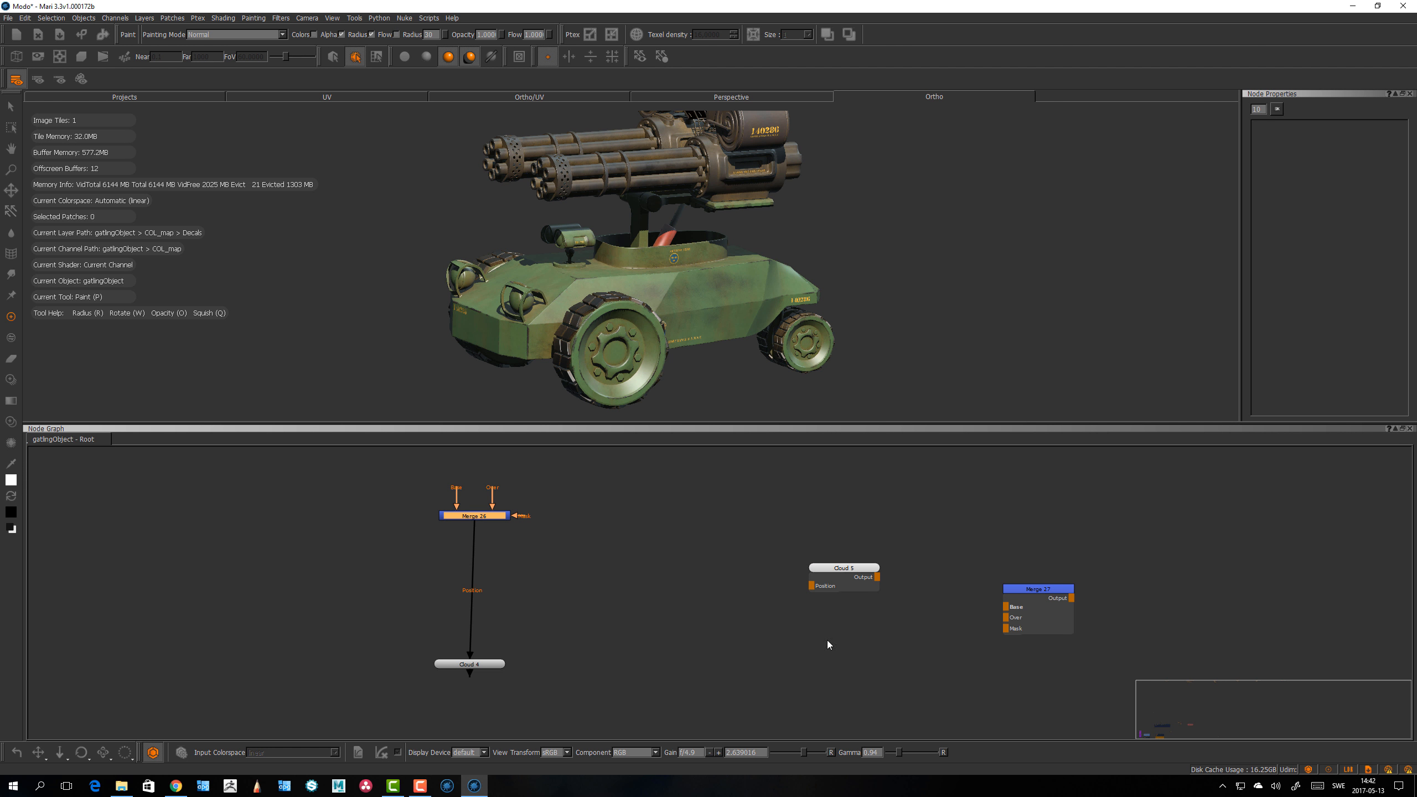
{"action": "left_click_drag", "start_coordinate": [879, 578], "coordinate": [1043, 580]}
{"action": "key", "text": "1"}
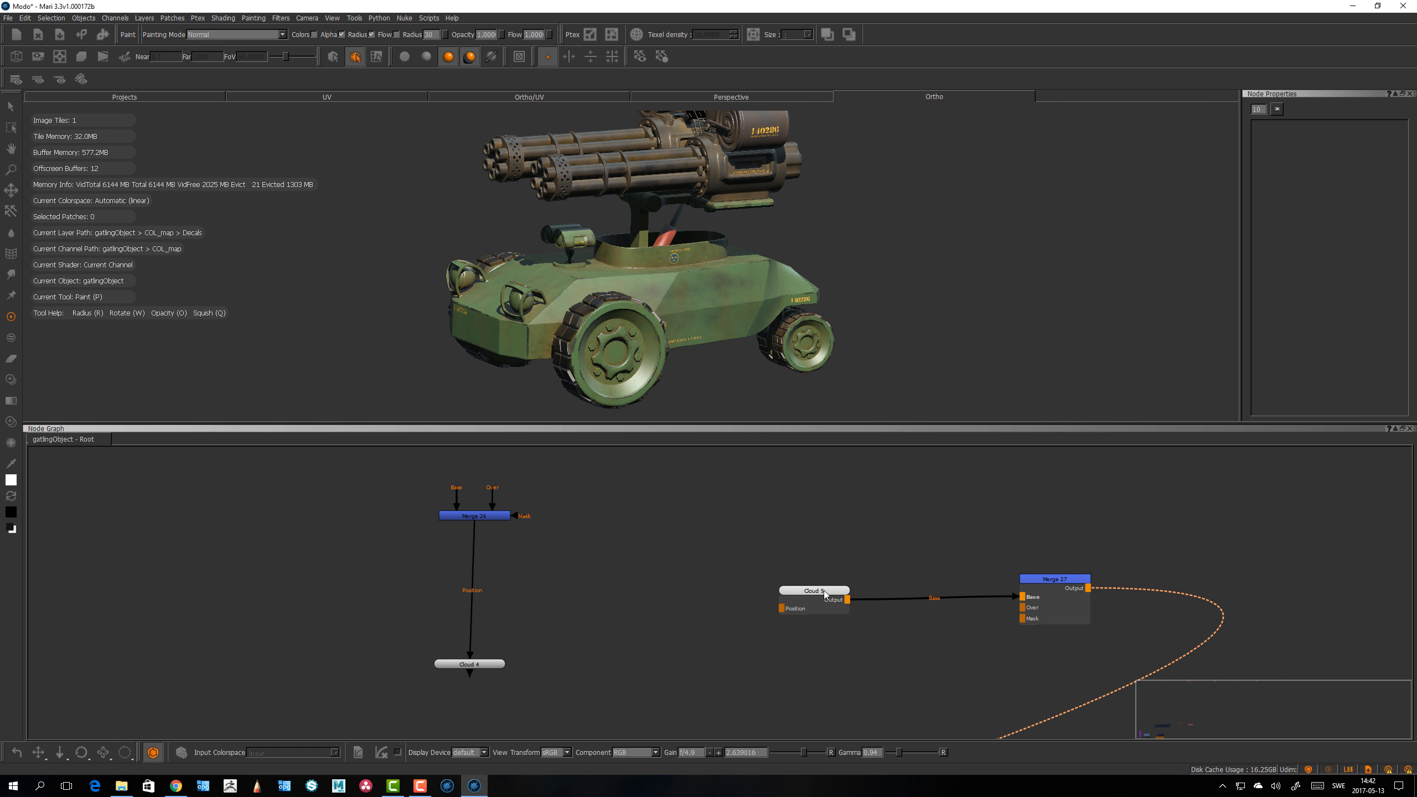
{"action": "middle_click_drag", "start_coordinate": [821, 587], "coordinate": [821, 575]}
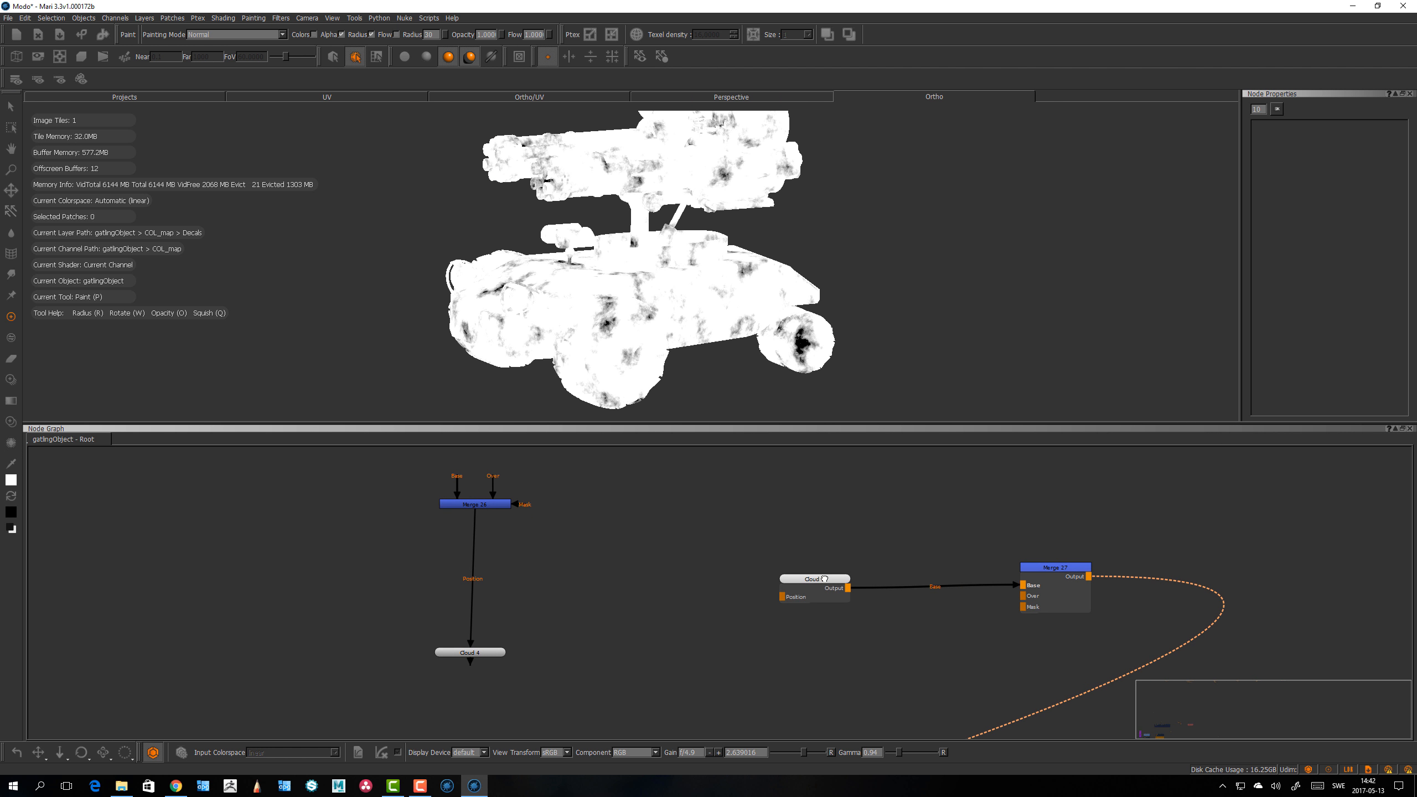
{"action": "left_click_drag", "start_coordinate": [822, 578], "coordinate": [827, 566]}
Step: Open the Node Graph preferences and read the online help entry for the Control Type option
{"action": "left_click", "coordinate": [25, 18]}
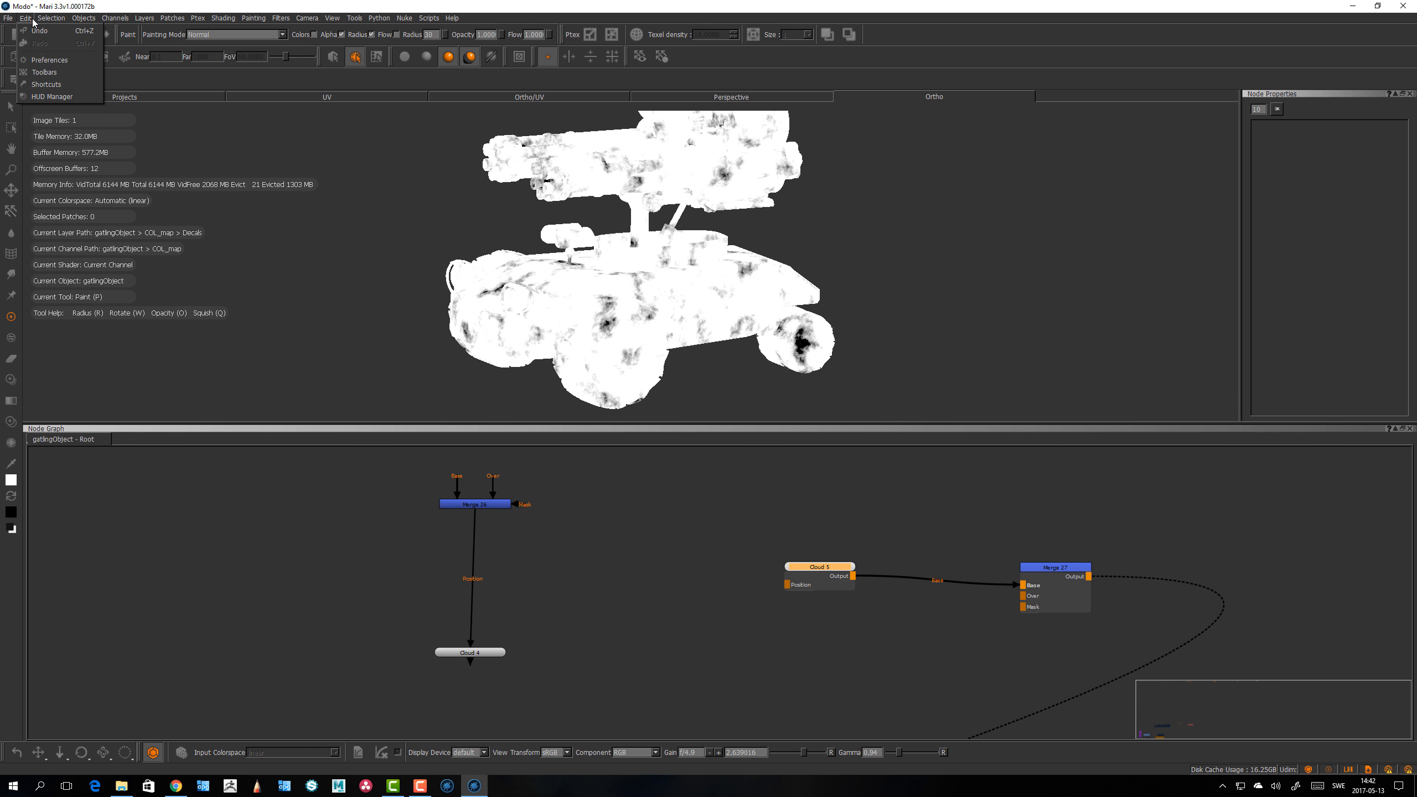
{"action": "left_click", "coordinate": [45, 60]}
{"action": "left_click", "coordinate": [682, 243]}
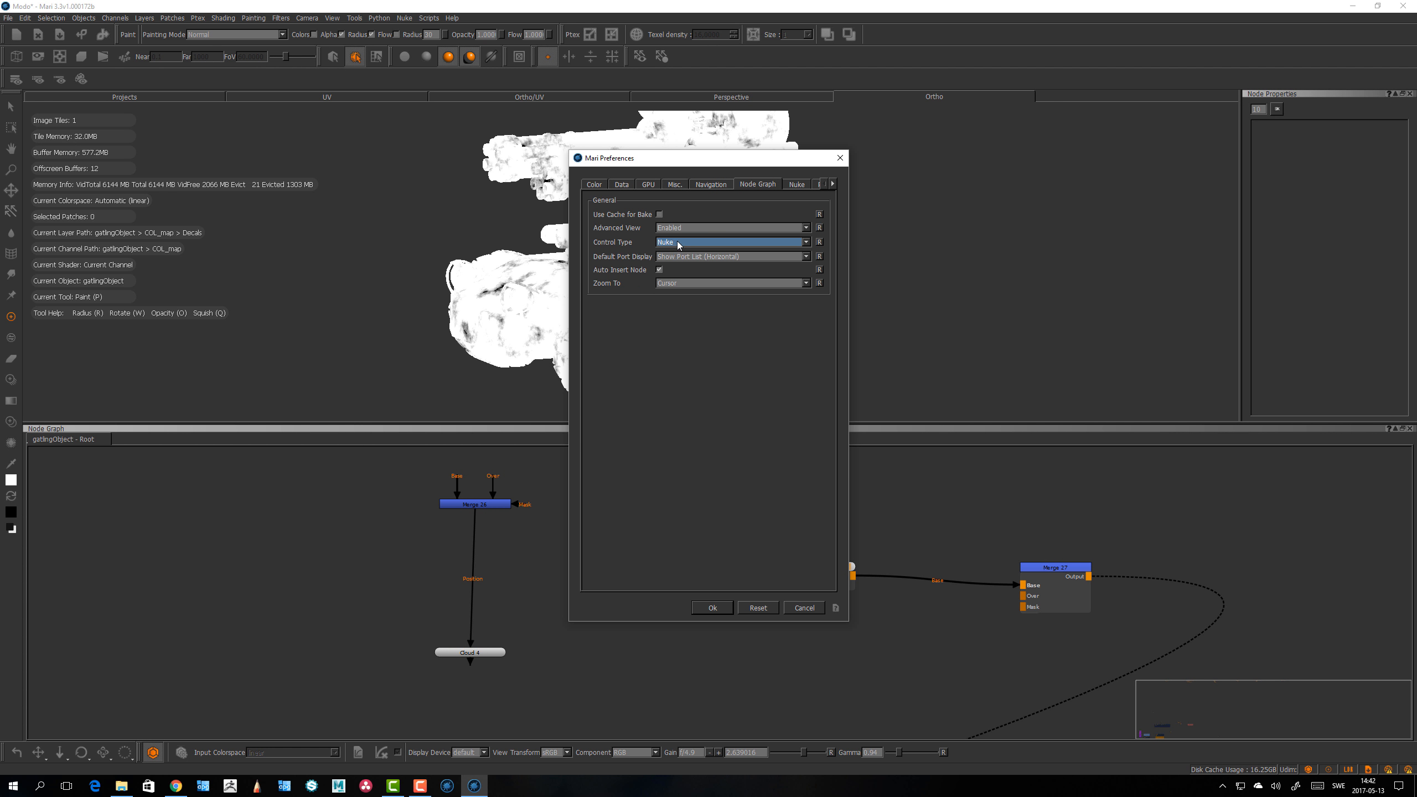
{"action": "left_click", "coordinate": [674, 255]}
{"action": "key", "text": "alt+Tab"}
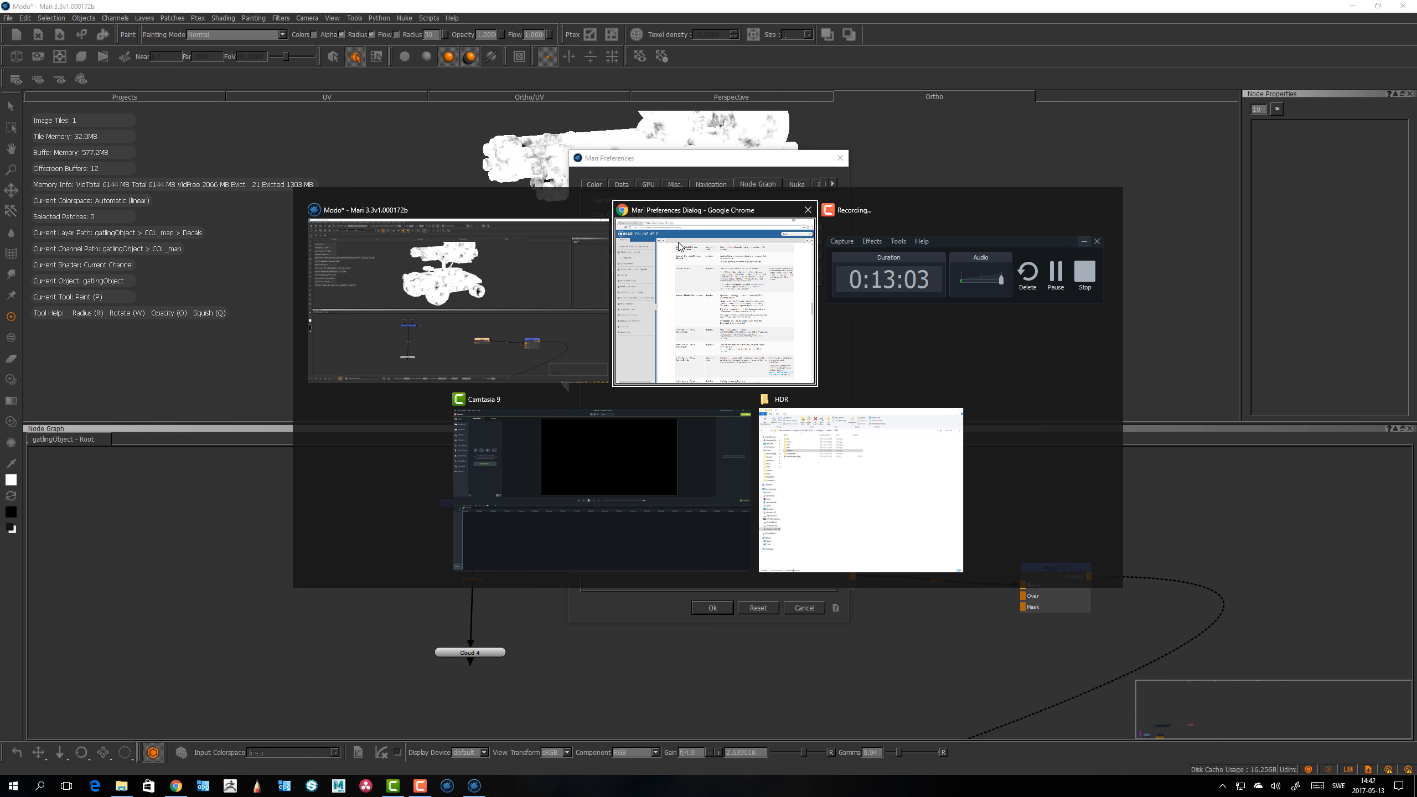
{"action": "scroll", "coordinate": [985, 457], "scroll_direction": "down", "scroll_amount": 10}
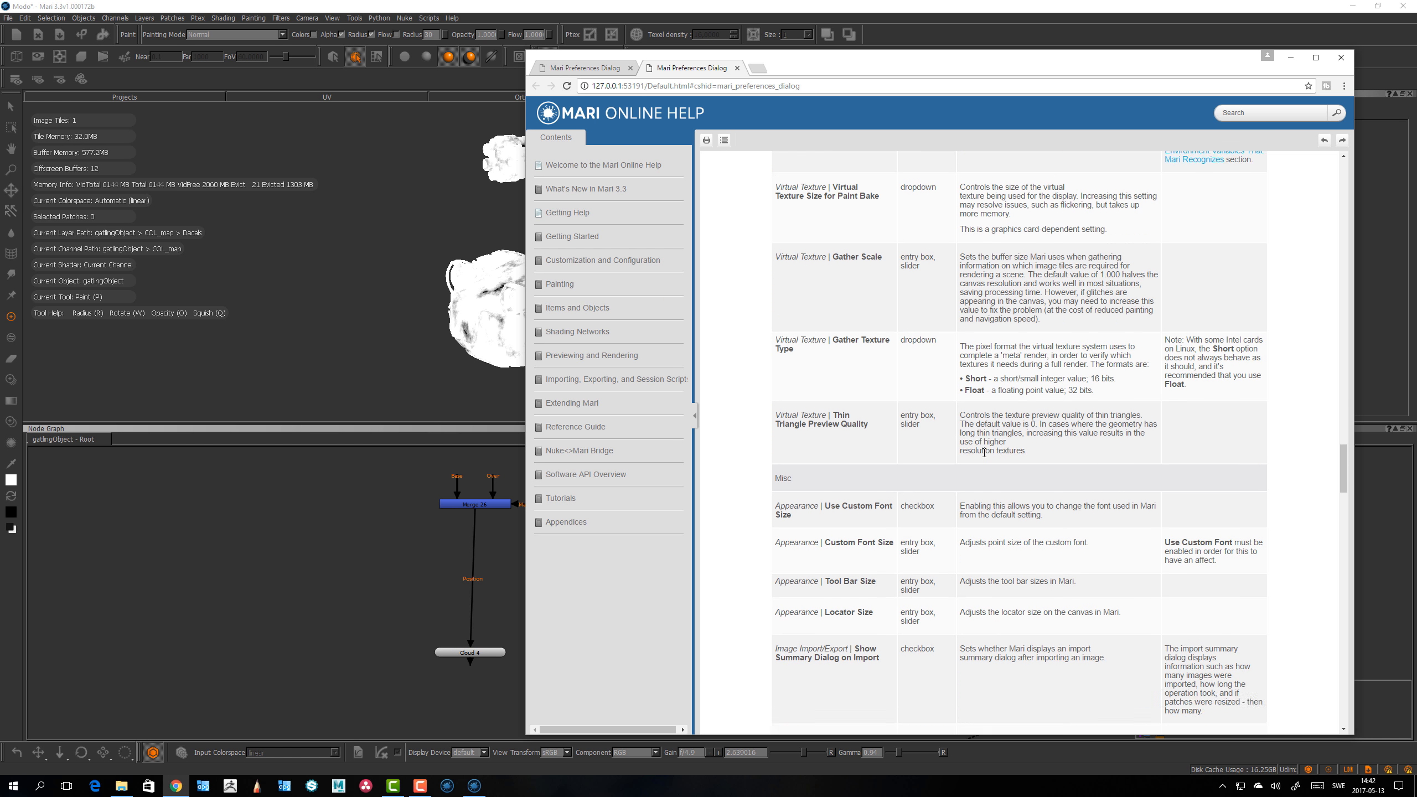
{"action": "scroll", "coordinate": [985, 457], "scroll_direction": "down", "scroll_amount": 15}
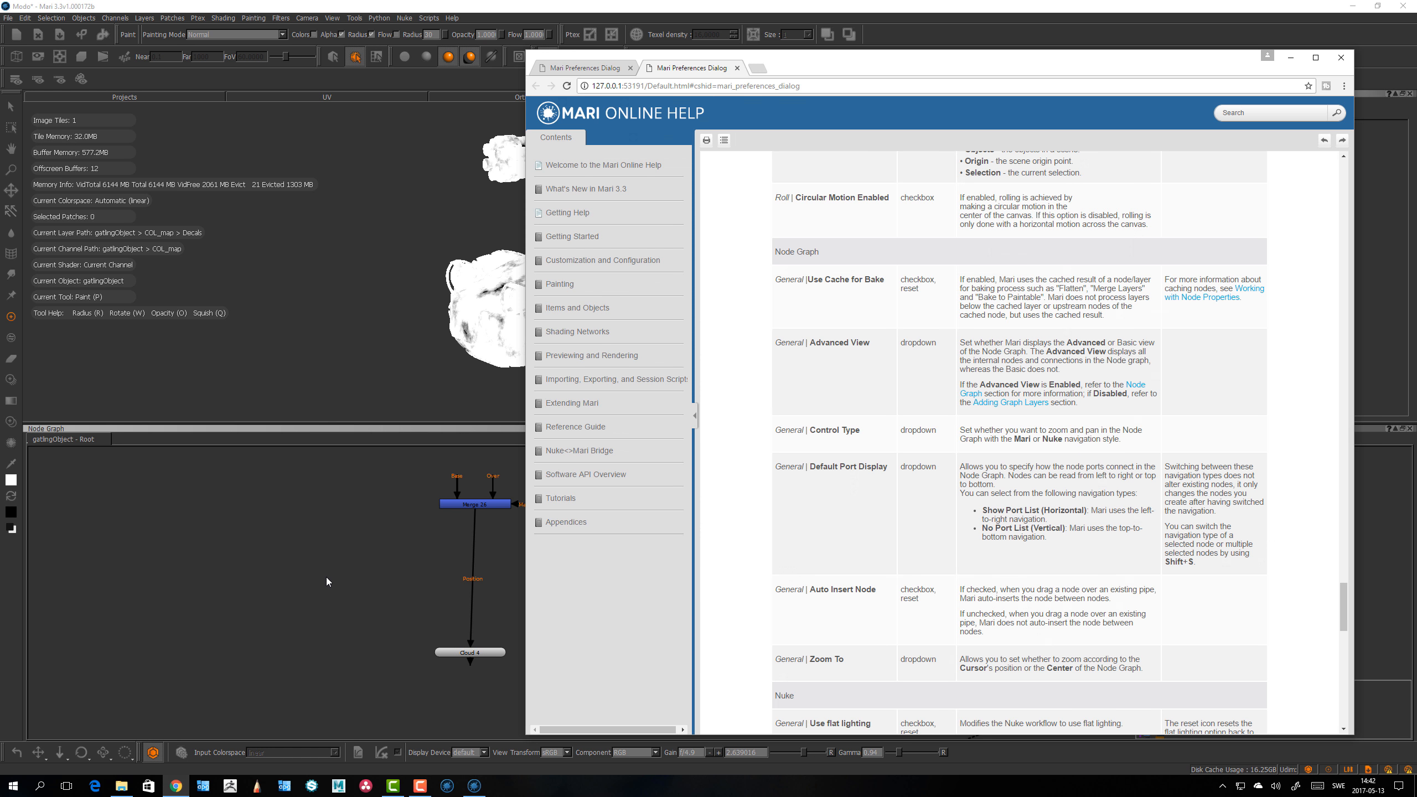
{"action": "key", "text": "alt+Tab"}
Step: Set the Node Graph Control Type to Mari and apply with OK
{"action": "left_click", "coordinate": [691, 244]}
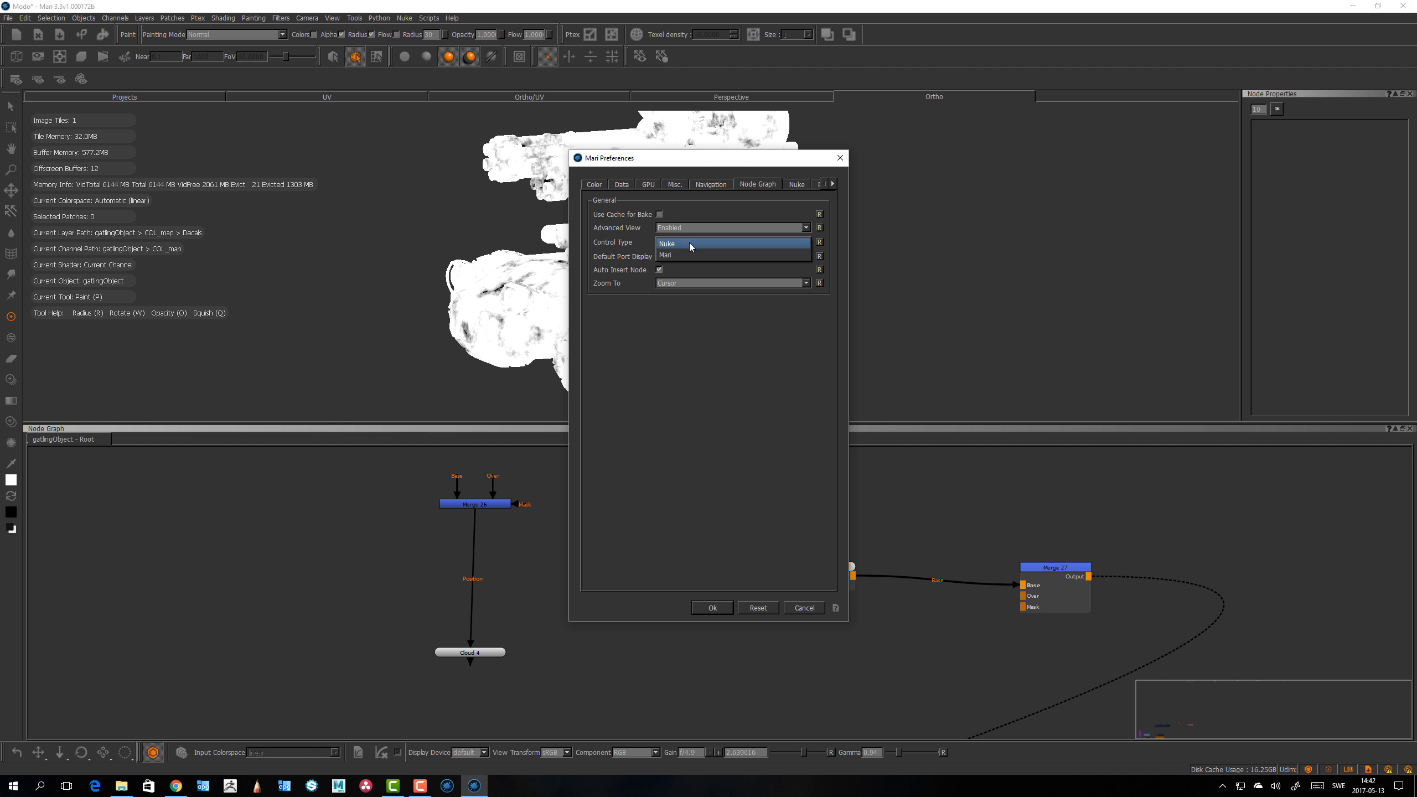
{"action": "left_click", "coordinate": [691, 255]}
{"action": "left_click", "coordinate": [711, 608]}
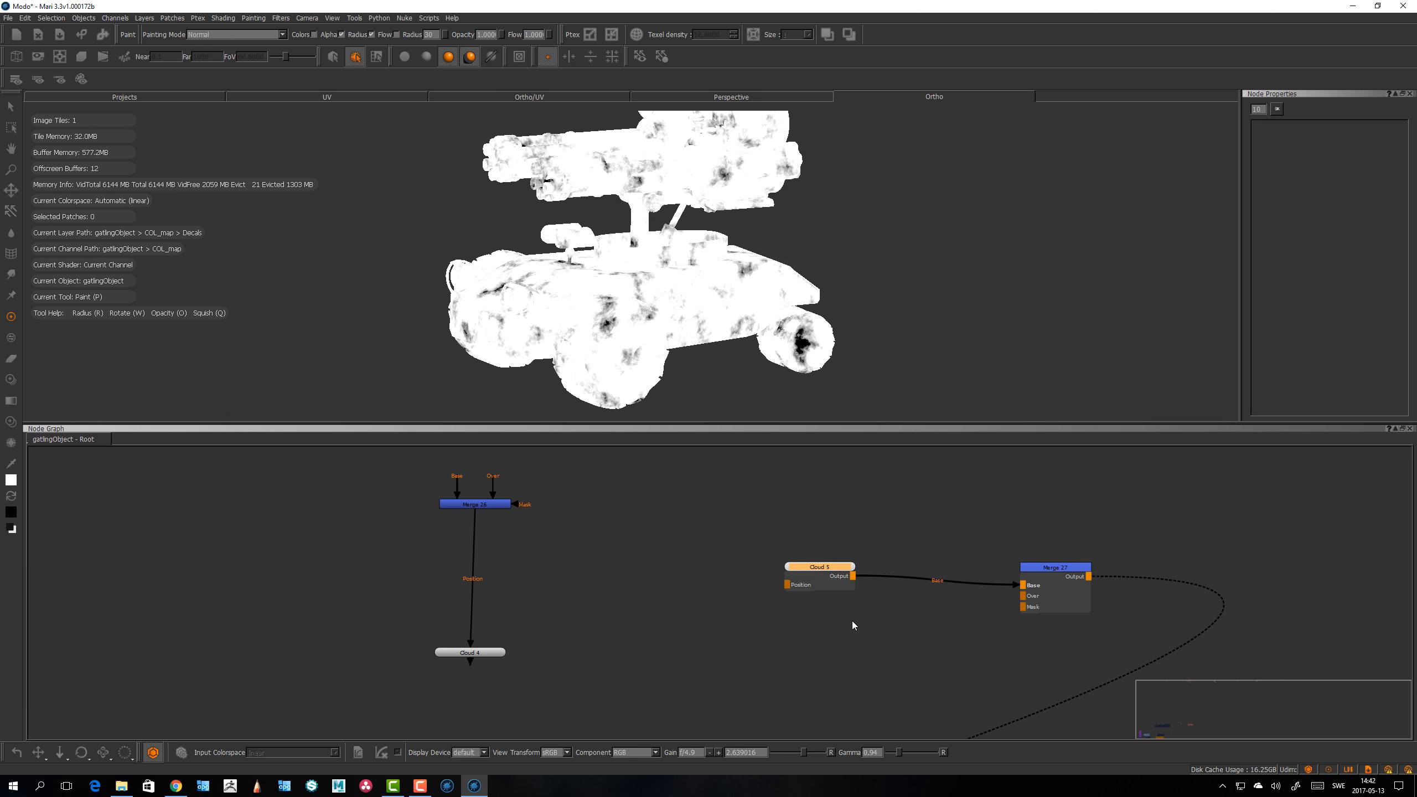
Step: Pan, zoom and frame the Node Graph to try out the Mari navigation controls
{"action": "middle_click_drag", "start_coordinate": [860, 634], "coordinate": [702, 643]}
{"action": "scroll", "coordinate": [522, 608], "scroll_direction": "down", "scroll_amount": 2}
{"action": "middle_click_drag", "start_coordinate": [523, 607], "coordinate": [609, 569]}
{"action": "right_click_drag", "start_coordinate": [606, 547], "coordinate": [727, 576], "text": "alt"}
{"action": "middle_click_drag", "start_coordinate": [726, 577], "coordinate": [664, 542]}
{"action": "key", "text": "a"}
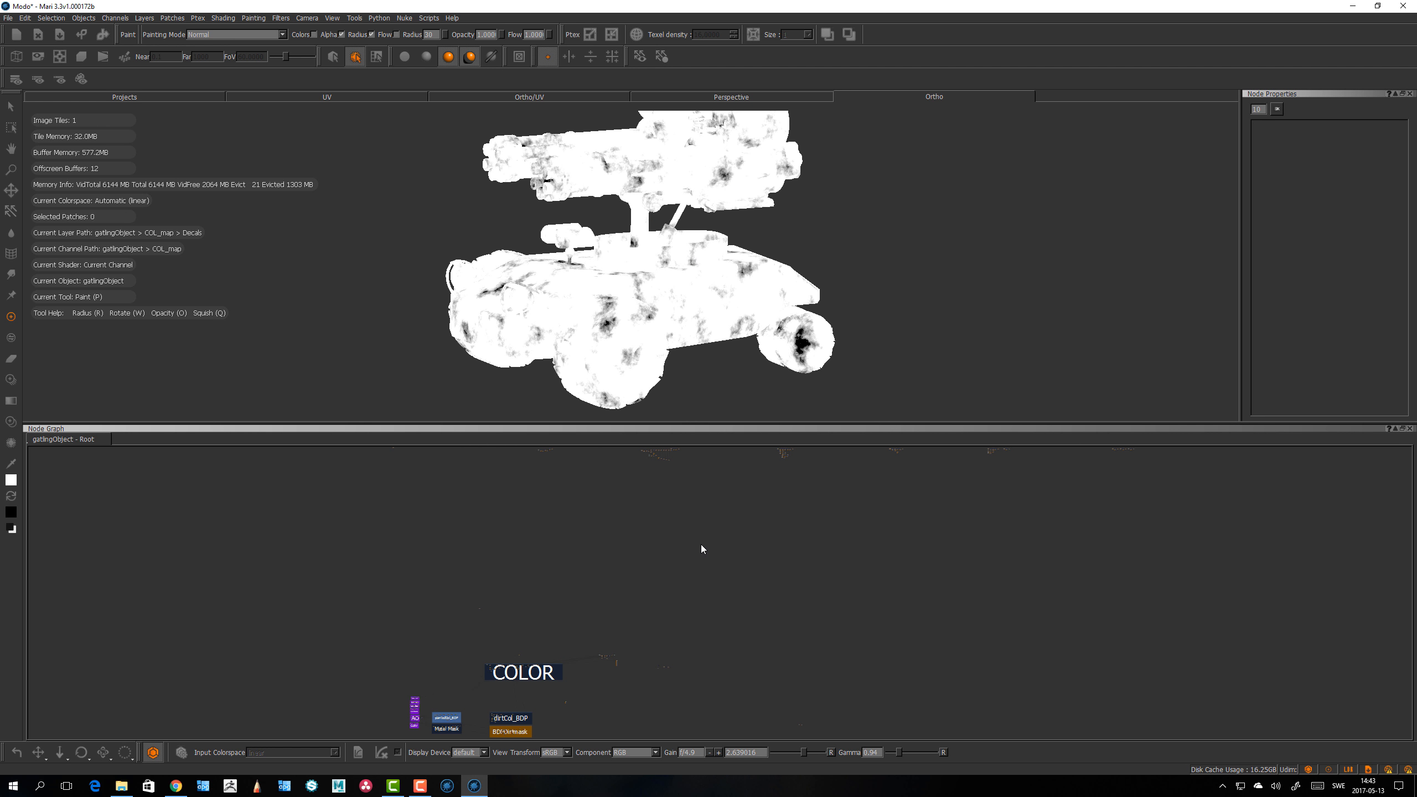
{"action": "key", "text": "f"}
{"action": "middle_click_drag", "start_coordinate": [700, 635], "coordinate": [523, 646]}
{"action": "middle_click_drag", "start_coordinate": [773, 487], "coordinate": [769, 603]}
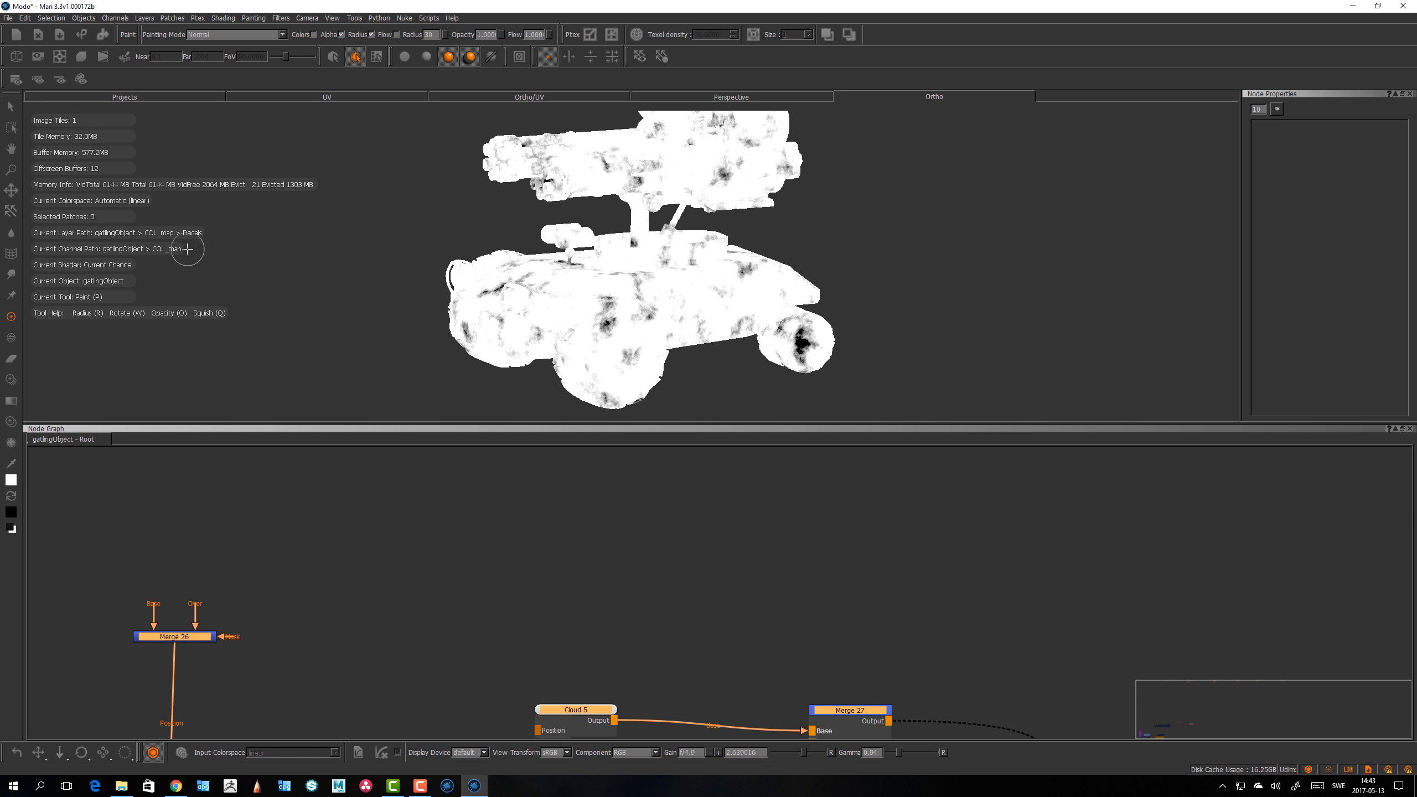
Step: Set the Node Graph Control Type back to Nuke in the preferences and apply with OK
{"action": "left_click", "coordinate": [24, 18]}
{"action": "left_click", "coordinate": [45, 60]}
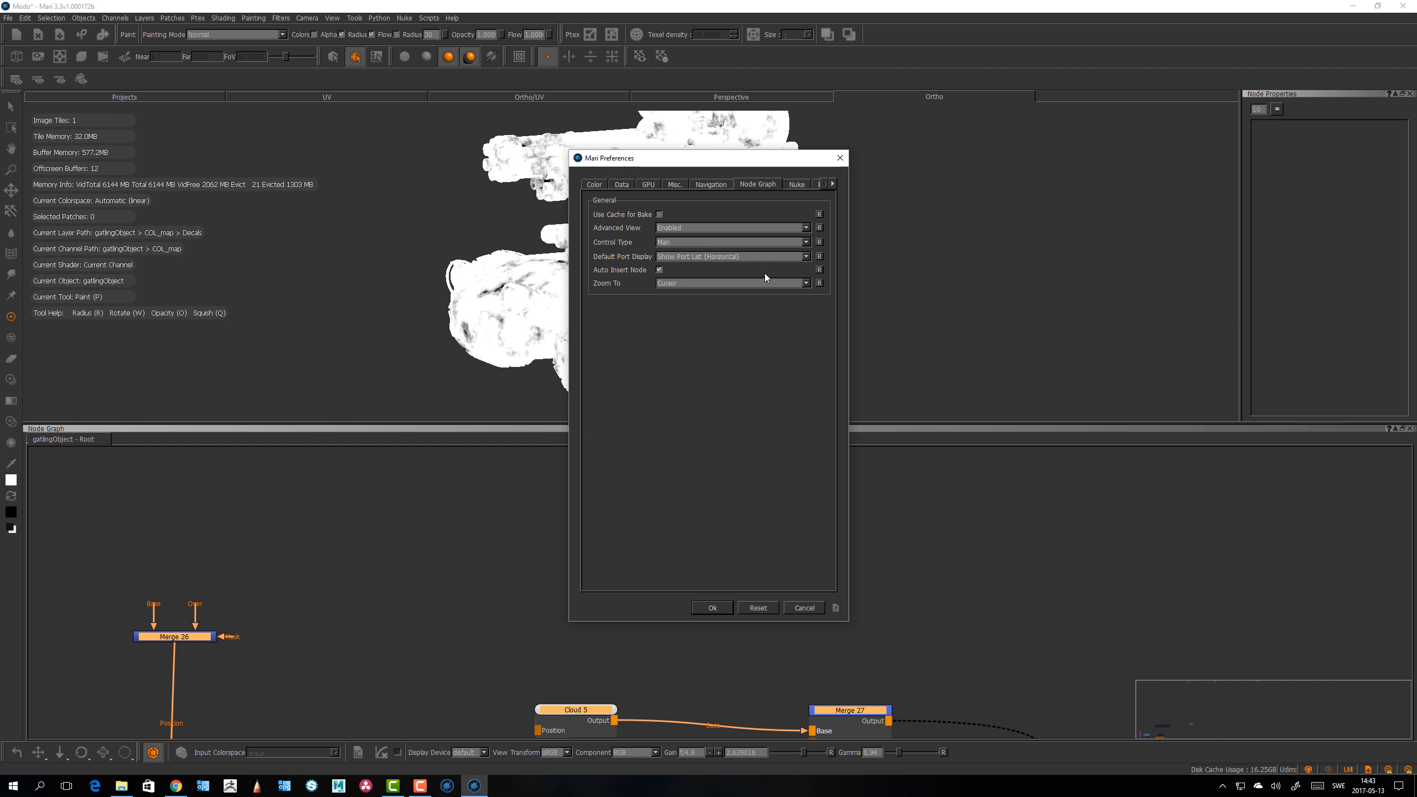
{"action": "left_click", "coordinate": [673, 246]}
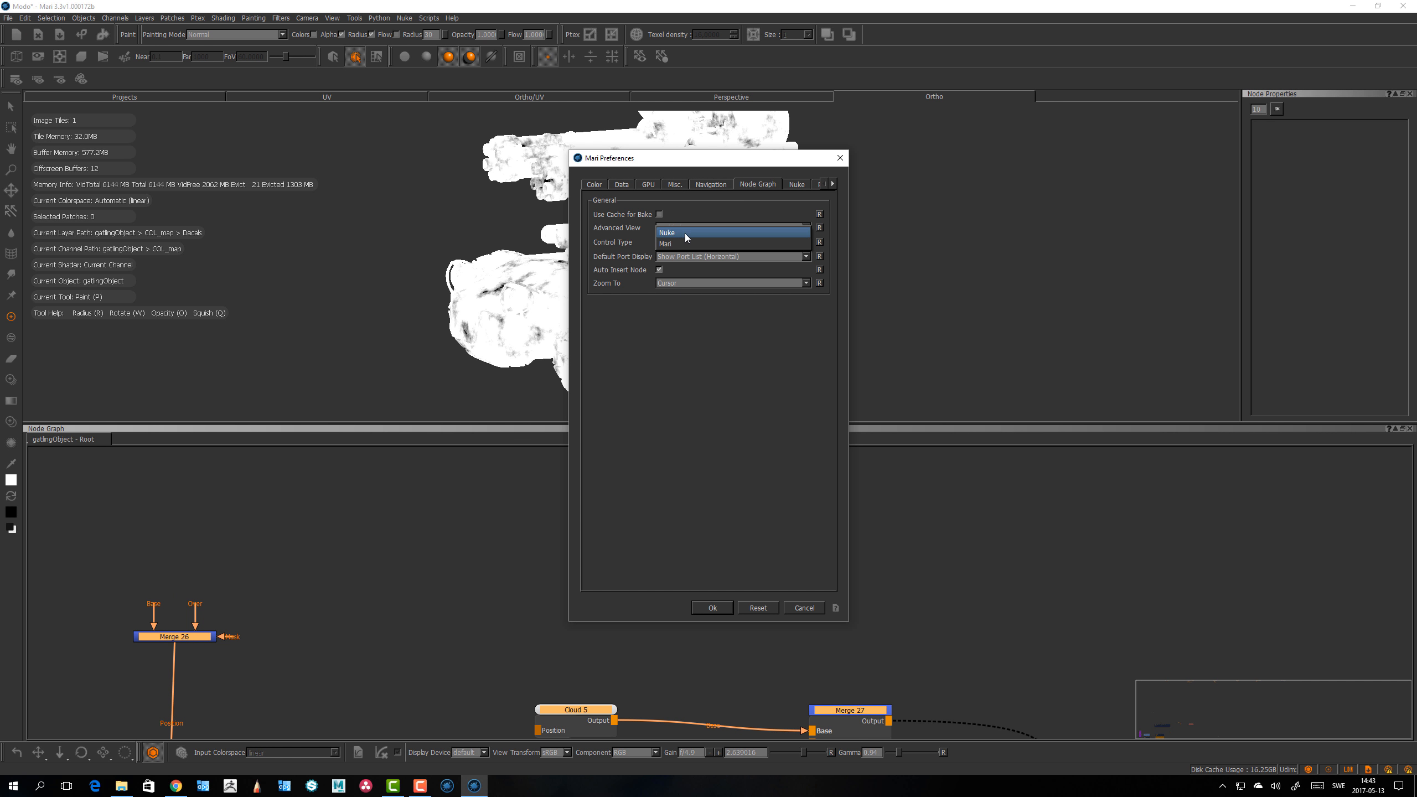
{"action": "left_click", "coordinate": [684, 249]}
{"action": "left_click", "coordinate": [712, 608]}
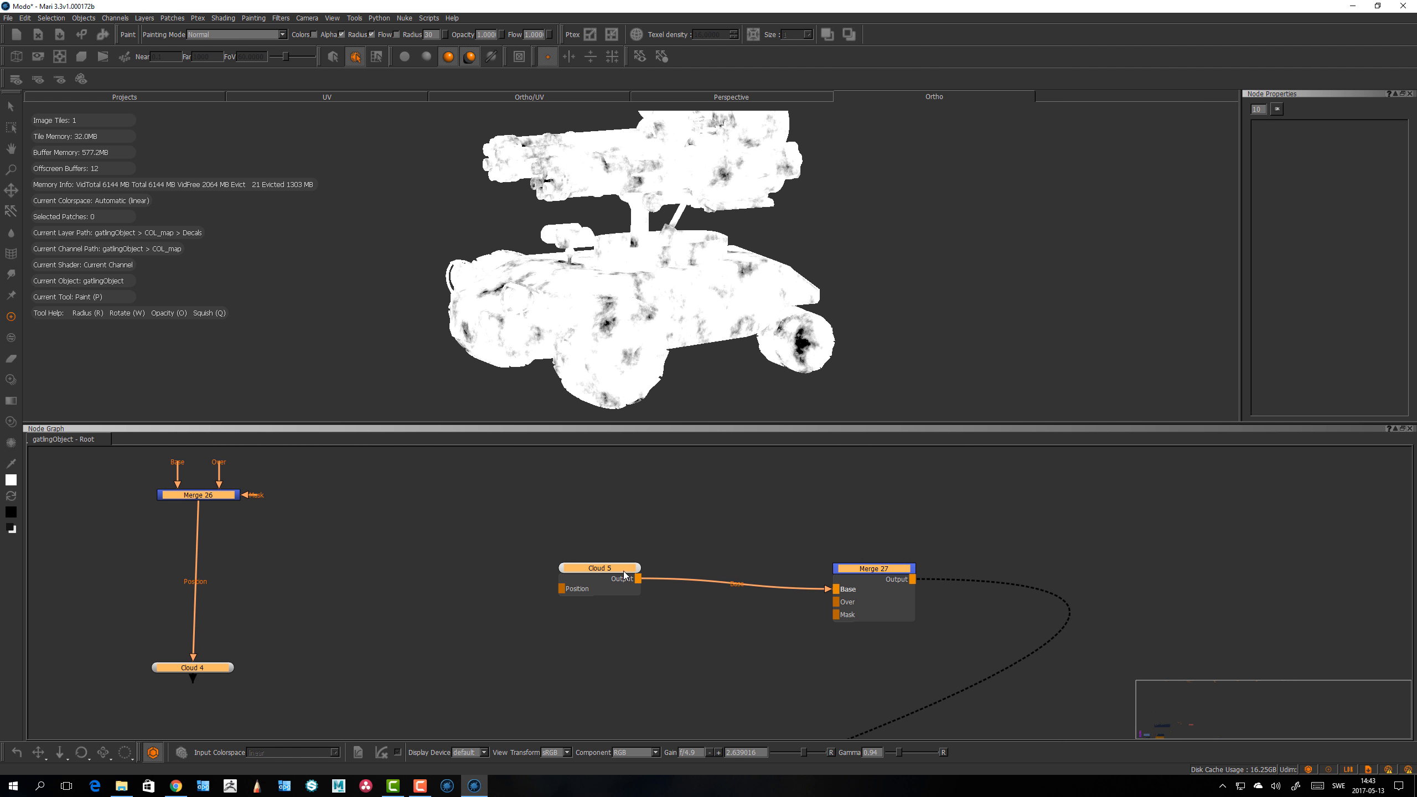
Step: Pan the Node Graph and view the second Cloud node's output in the canvas
{"action": "left_click_drag", "start_coordinate": [610, 580], "coordinate": [629, 582]}
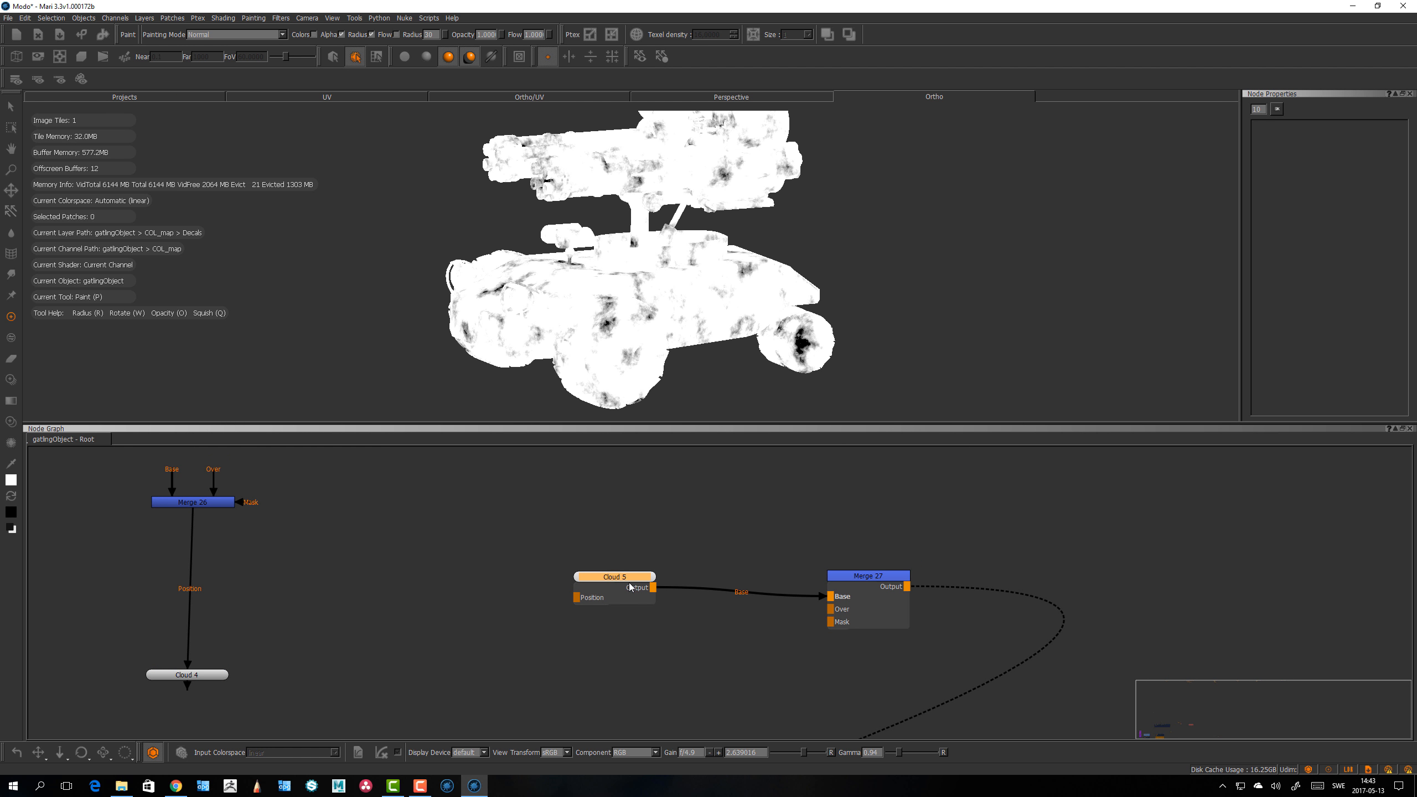
{"action": "key", "text": "1"}
{"action": "middle_click_drag", "start_coordinate": [629, 581], "coordinate": [619, 581]}
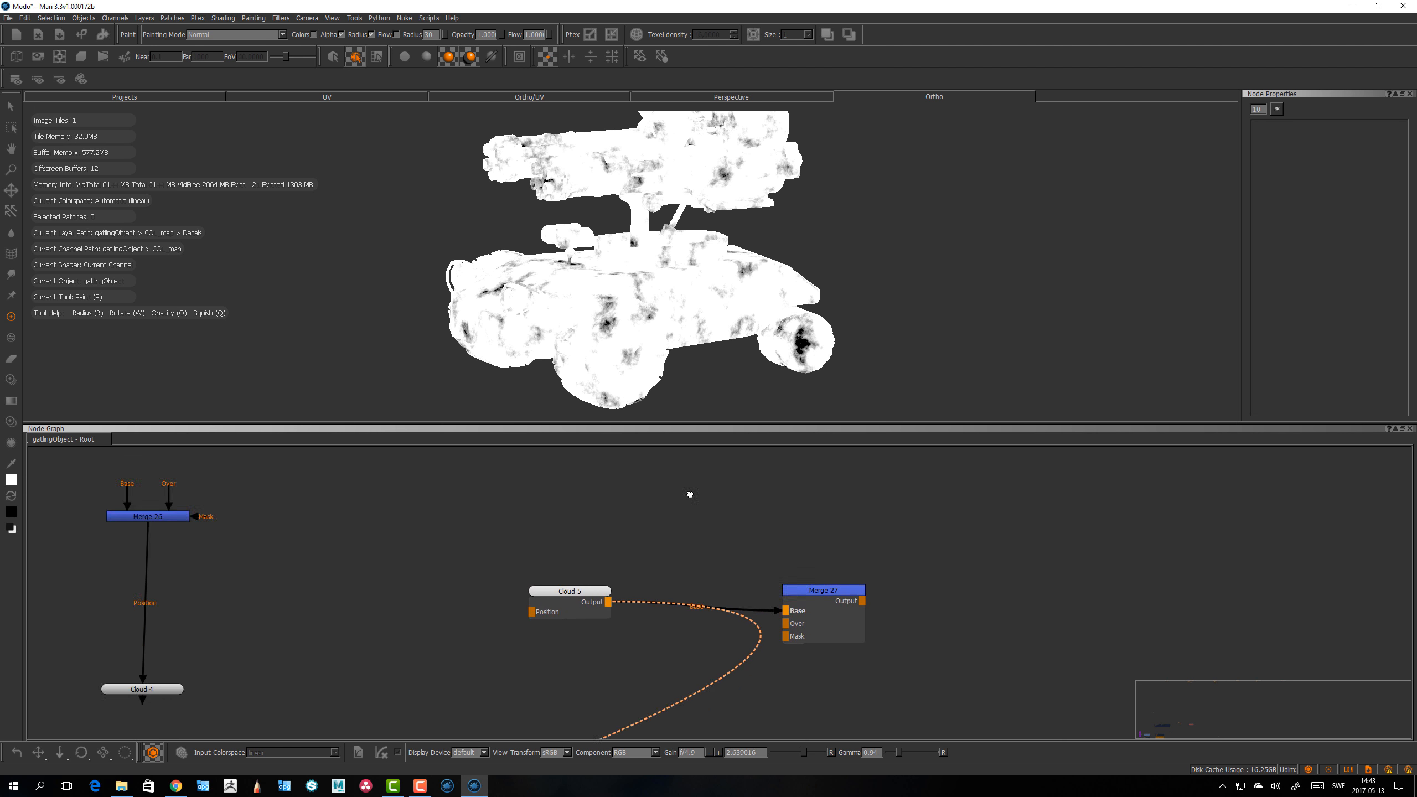
{"action": "scroll", "coordinate": [686, 490], "scroll_direction": "down", "scroll_amount": 2}
Step: Browse the Node Graph, Nuke and Painting preference pages in a widened preferences dialog, then cancel
{"action": "left_click", "coordinate": [26, 18]}
{"action": "left_click", "coordinate": [49, 59]}
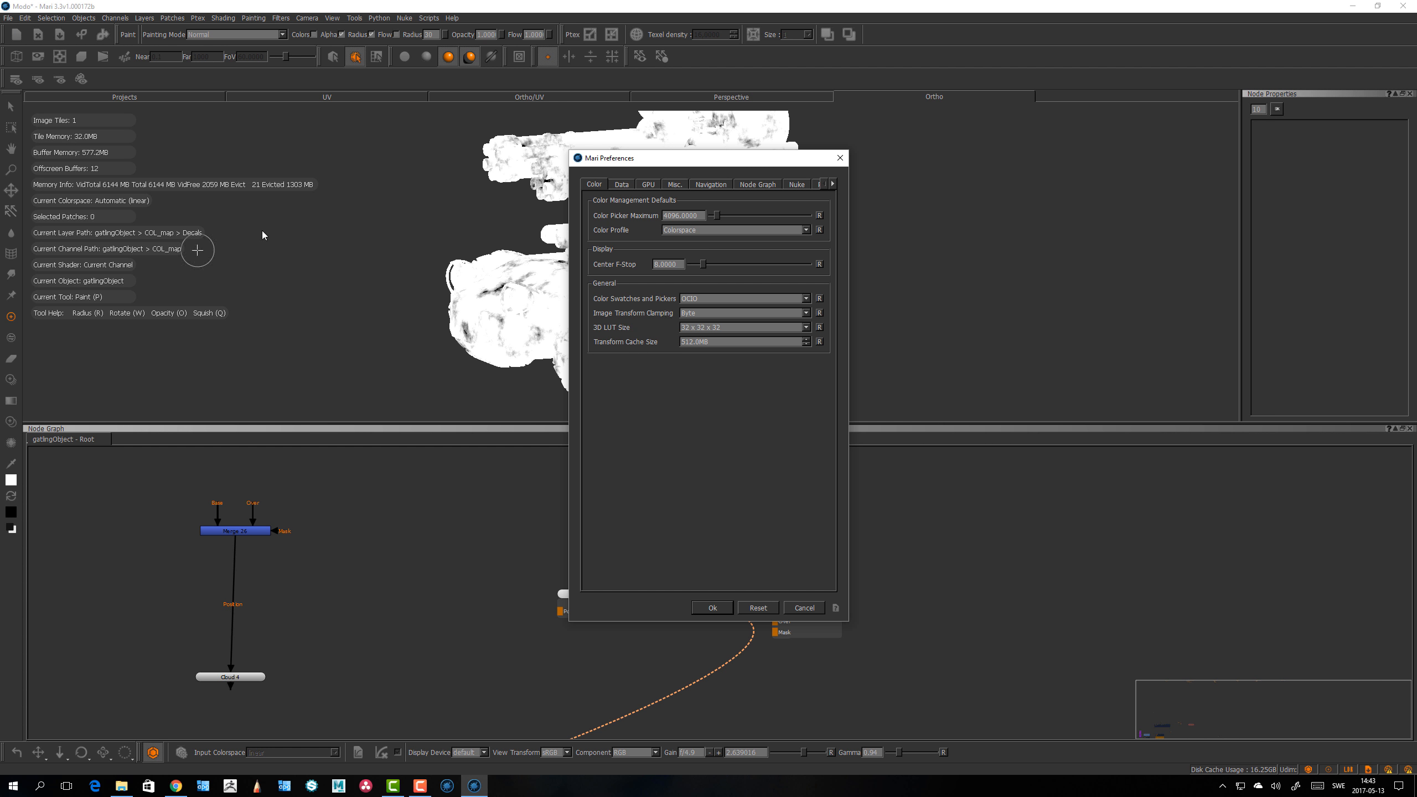
{"action": "left_click", "coordinate": [756, 188]}
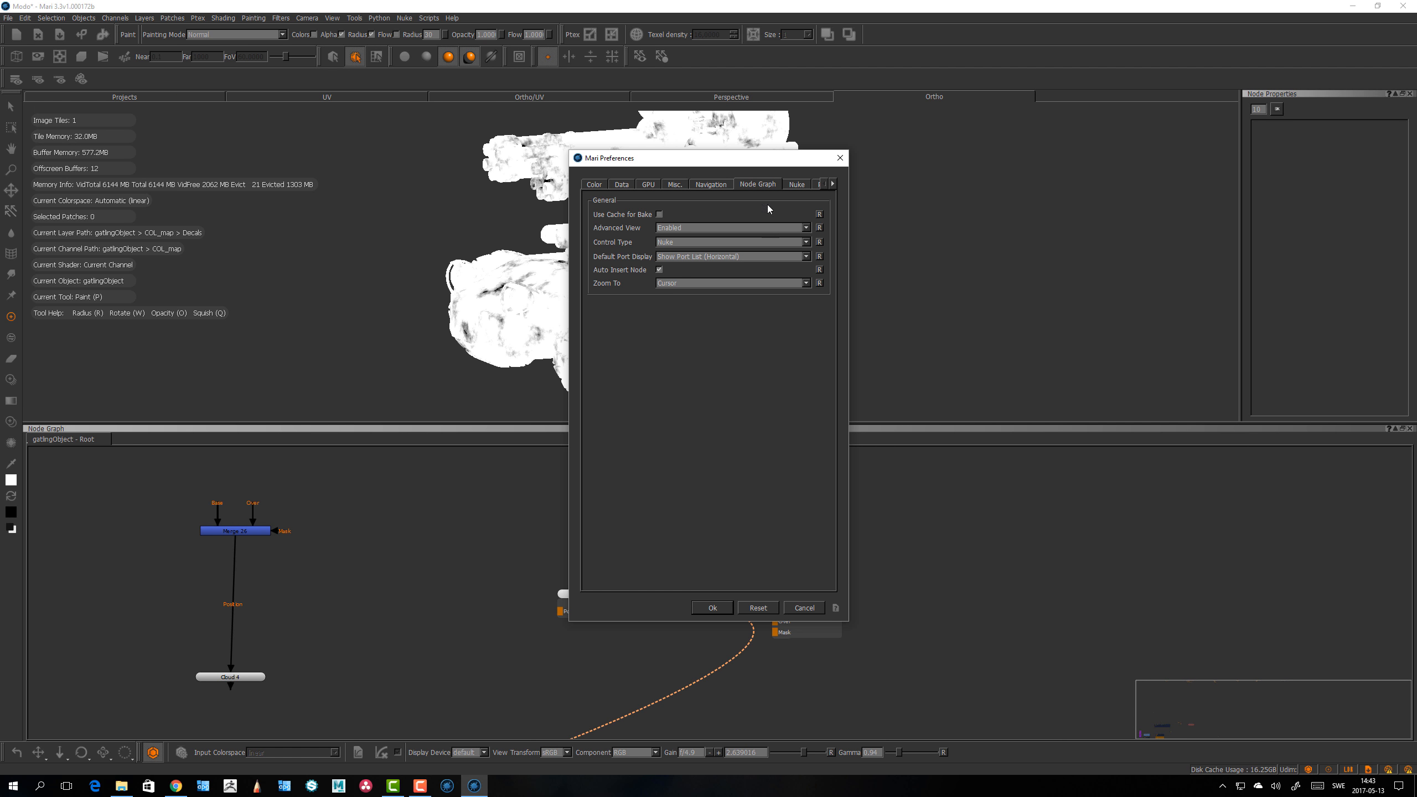
{"action": "left_click", "coordinate": [798, 185]}
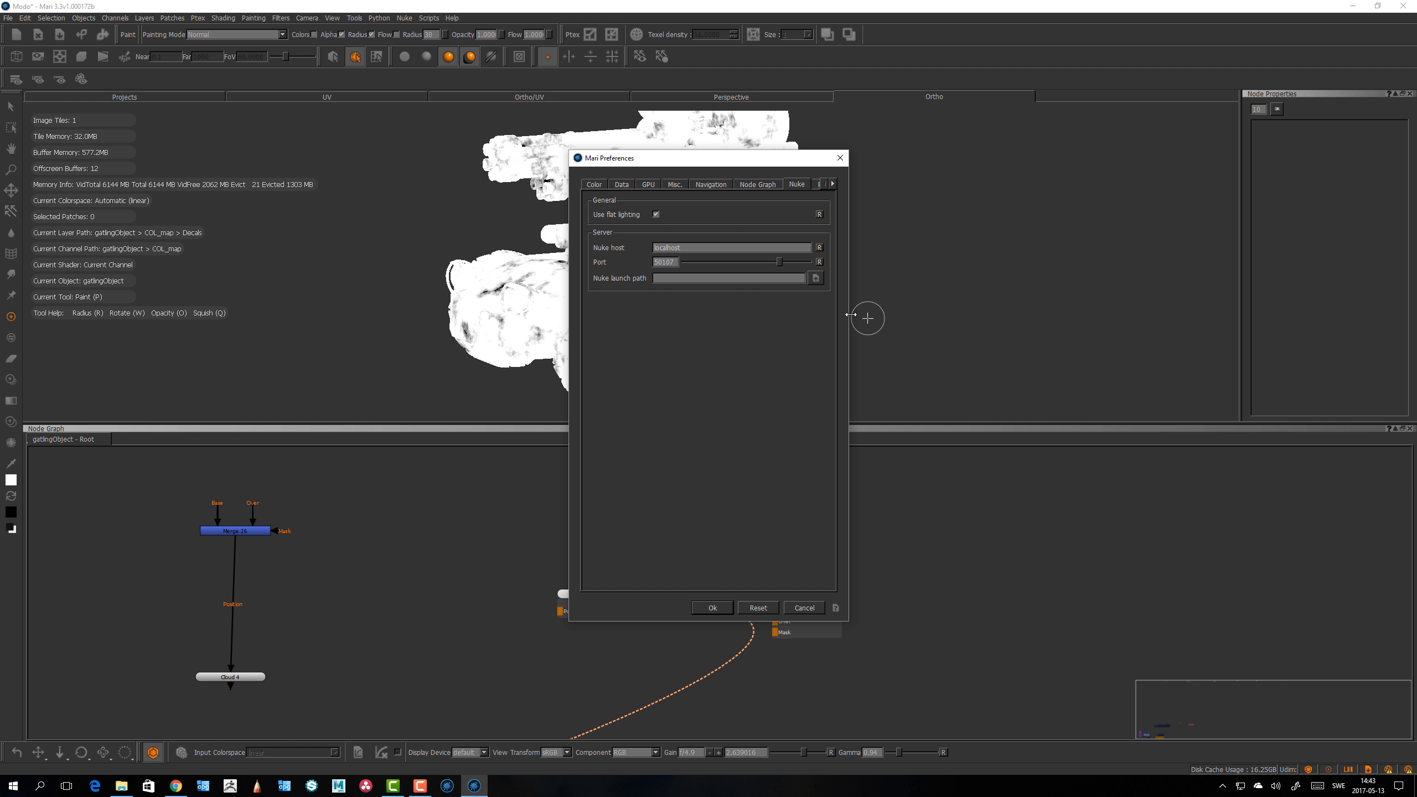
{"action": "left_click_drag", "start_coordinate": [849, 313], "coordinate": [1108, 313]}
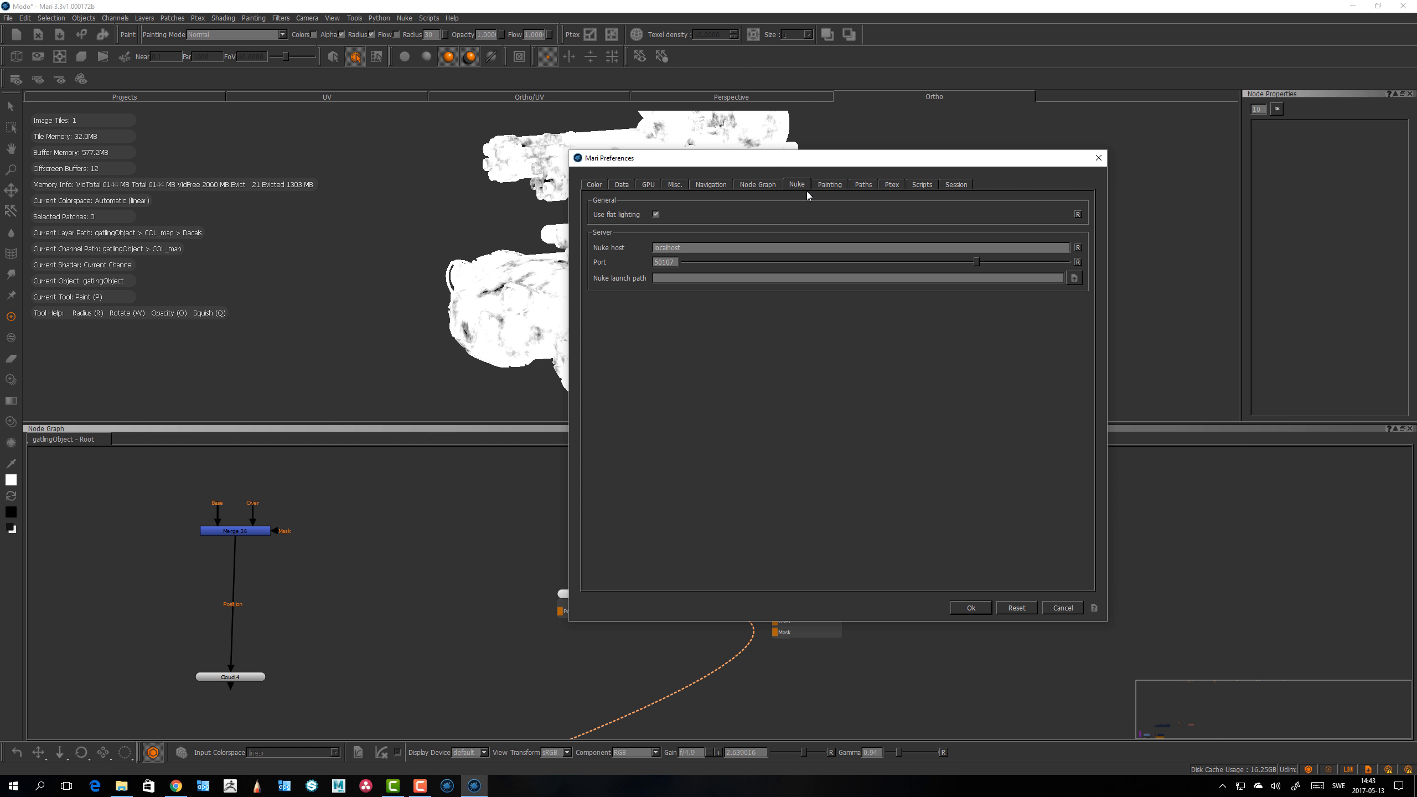
{"action": "left_click", "coordinate": [832, 185]}
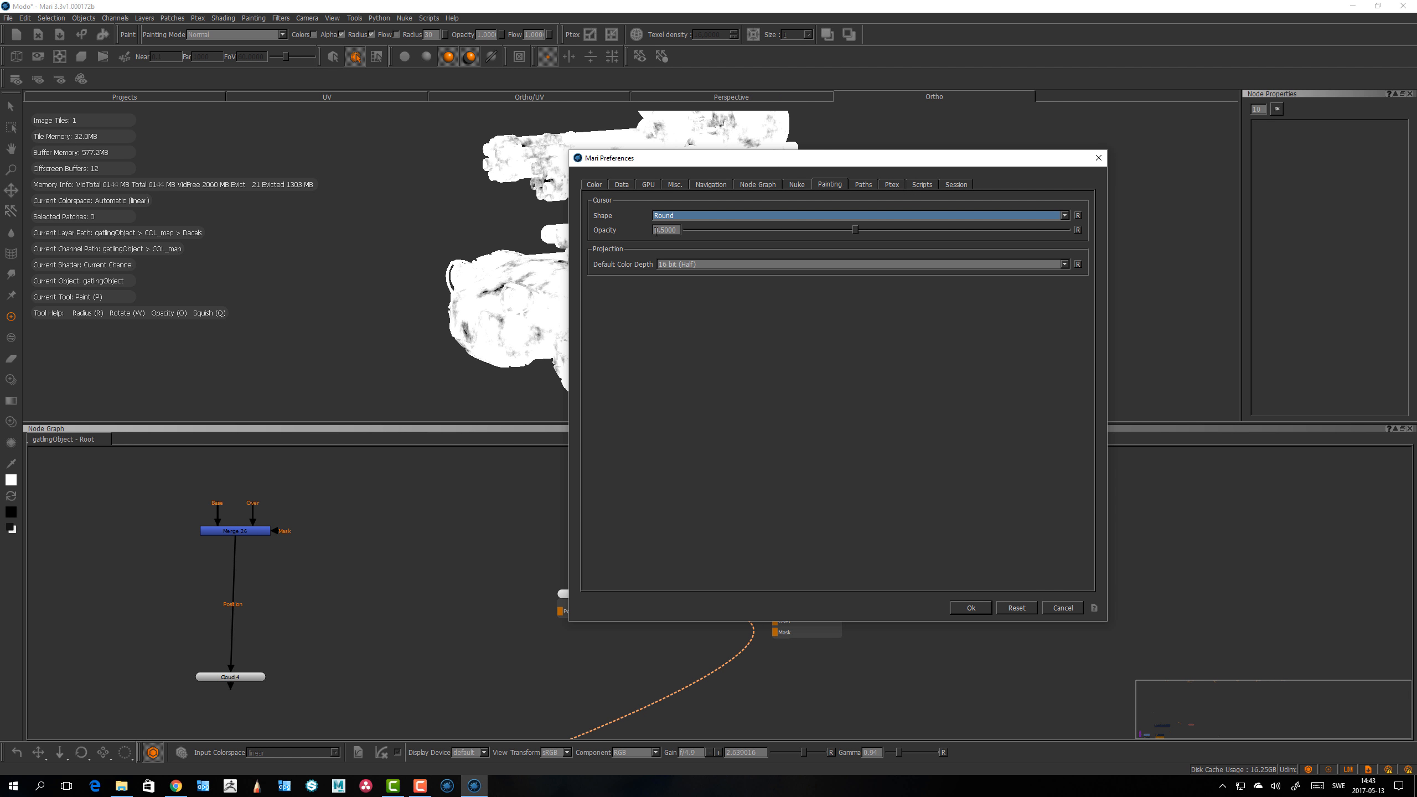
{"action": "left_click", "coordinate": [691, 217]}
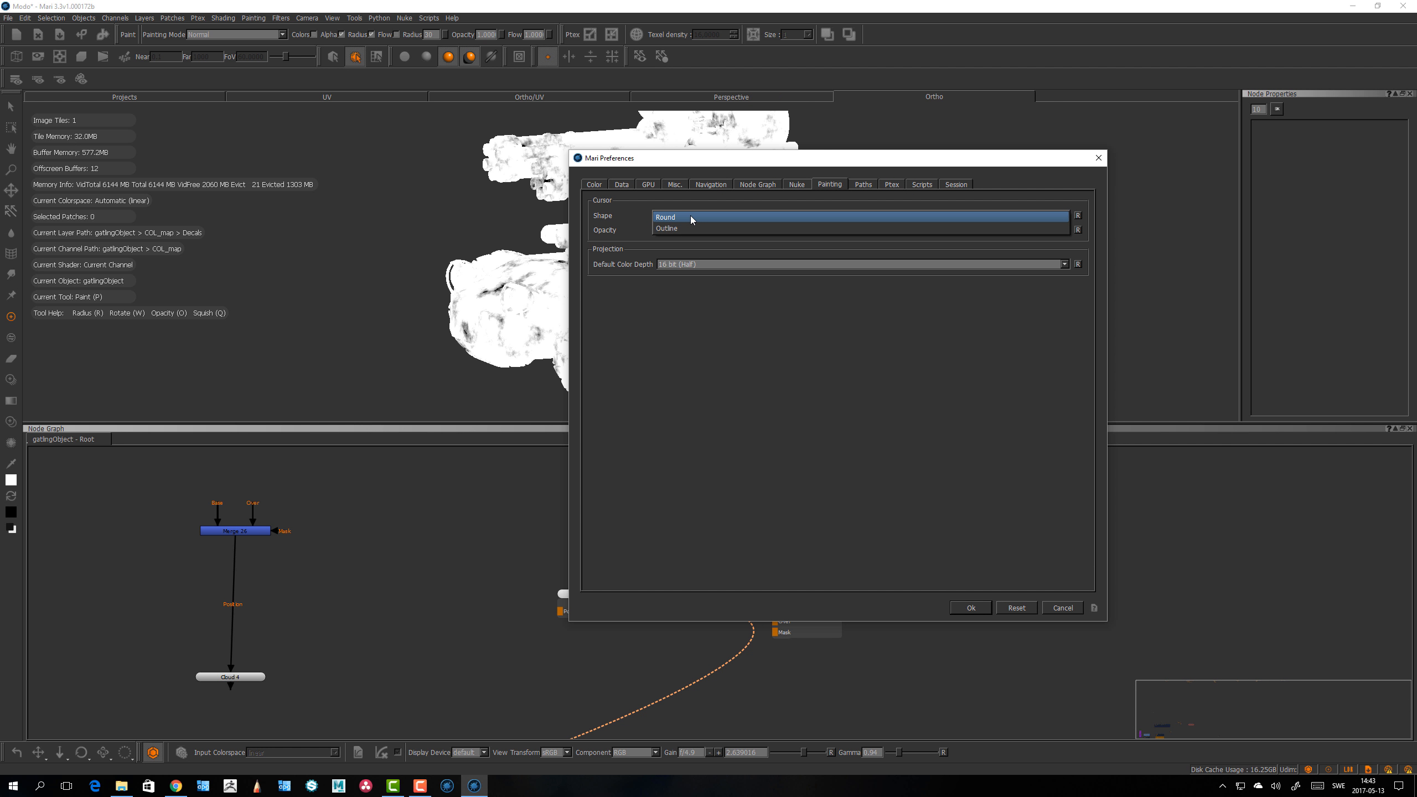
{"action": "left_click", "coordinate": [692, 217]}
{"action": "left_click", "coordinate": [1063, 608]}
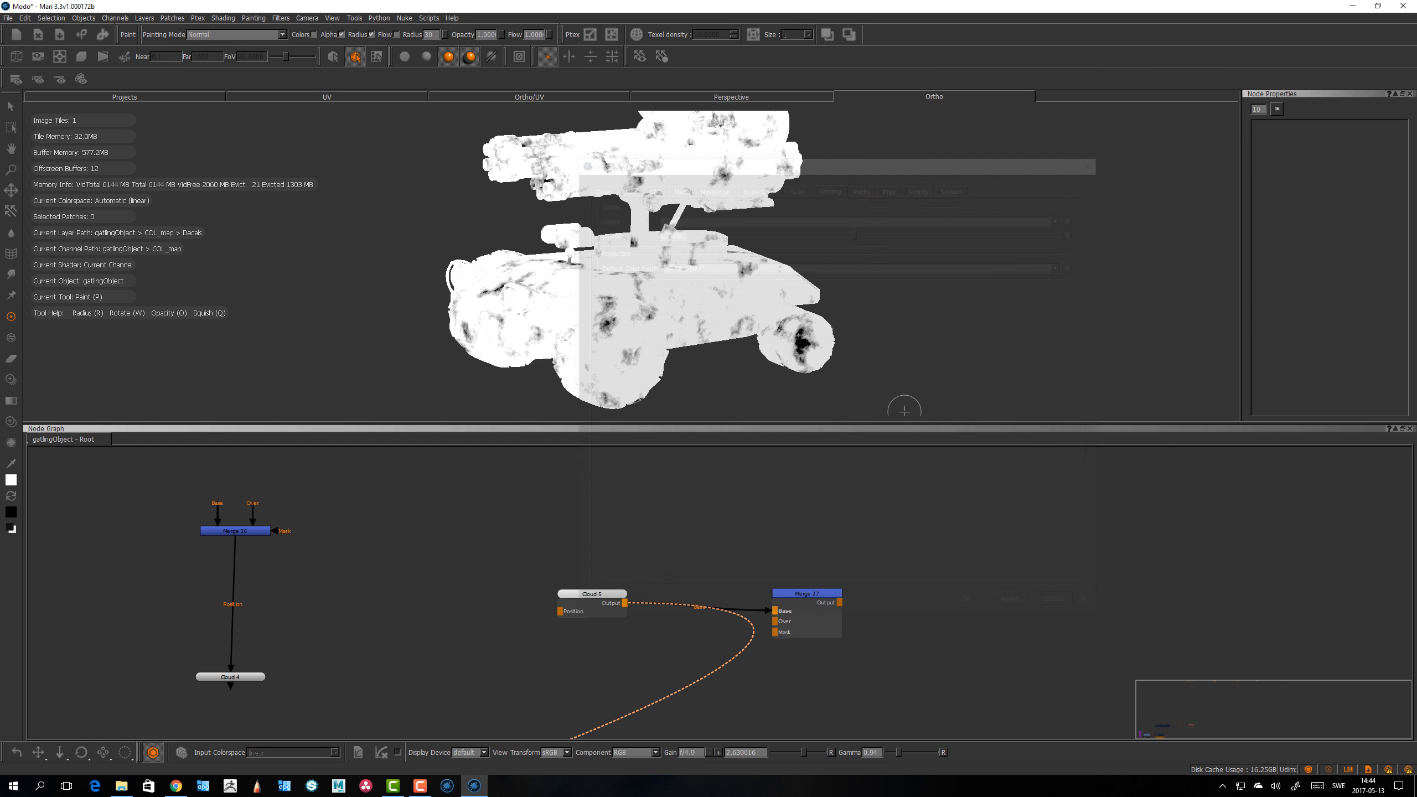
Step: Open the brush shelf popup and switch to the Hard Surface Brushes tab
{"action": "key", "text": "space"}
{"action": "left_click", "coordinate": [846, 308]}
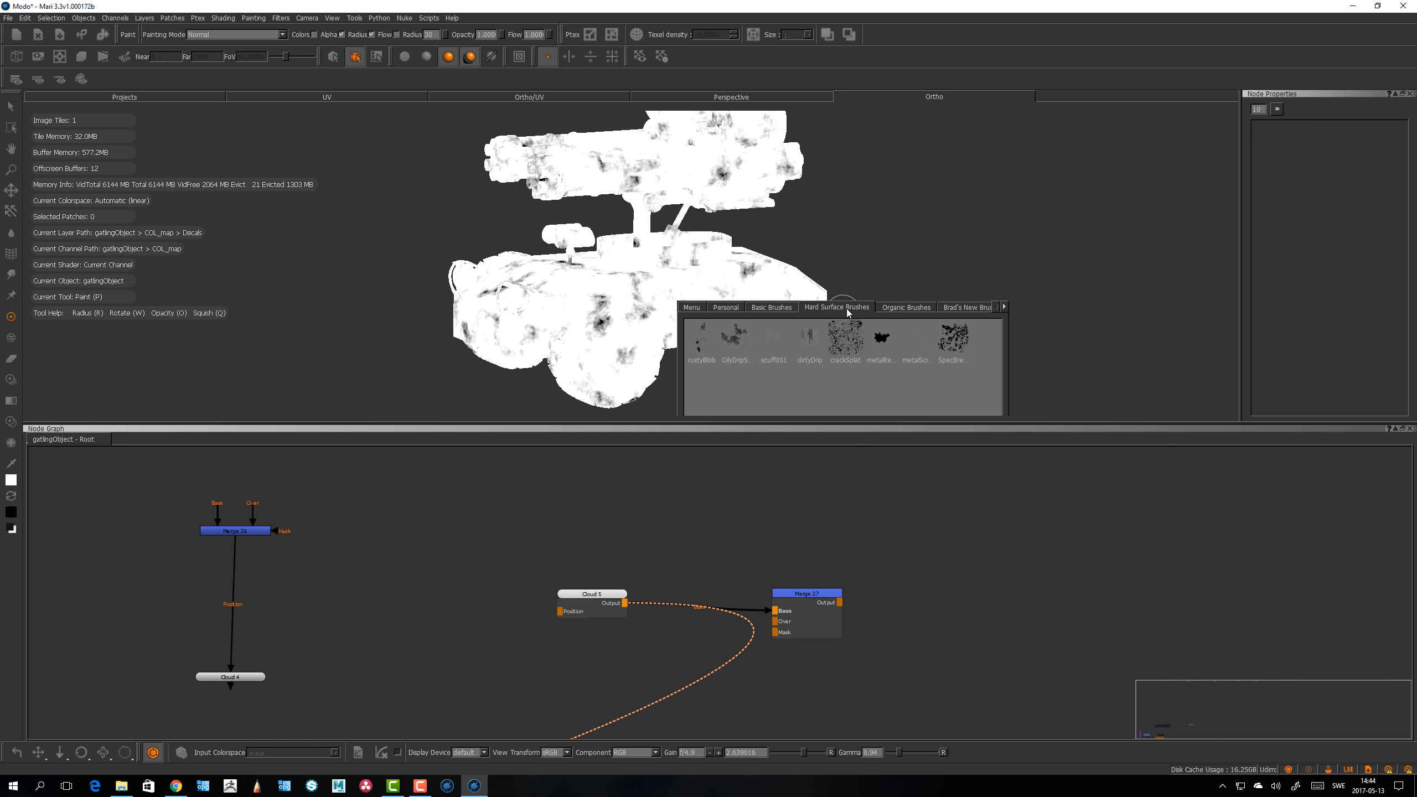
Step: Pick the crackSplat brush from the Hard Surface Brushes shelf
{"action": "left_click", "coordinate": [845, 338]}
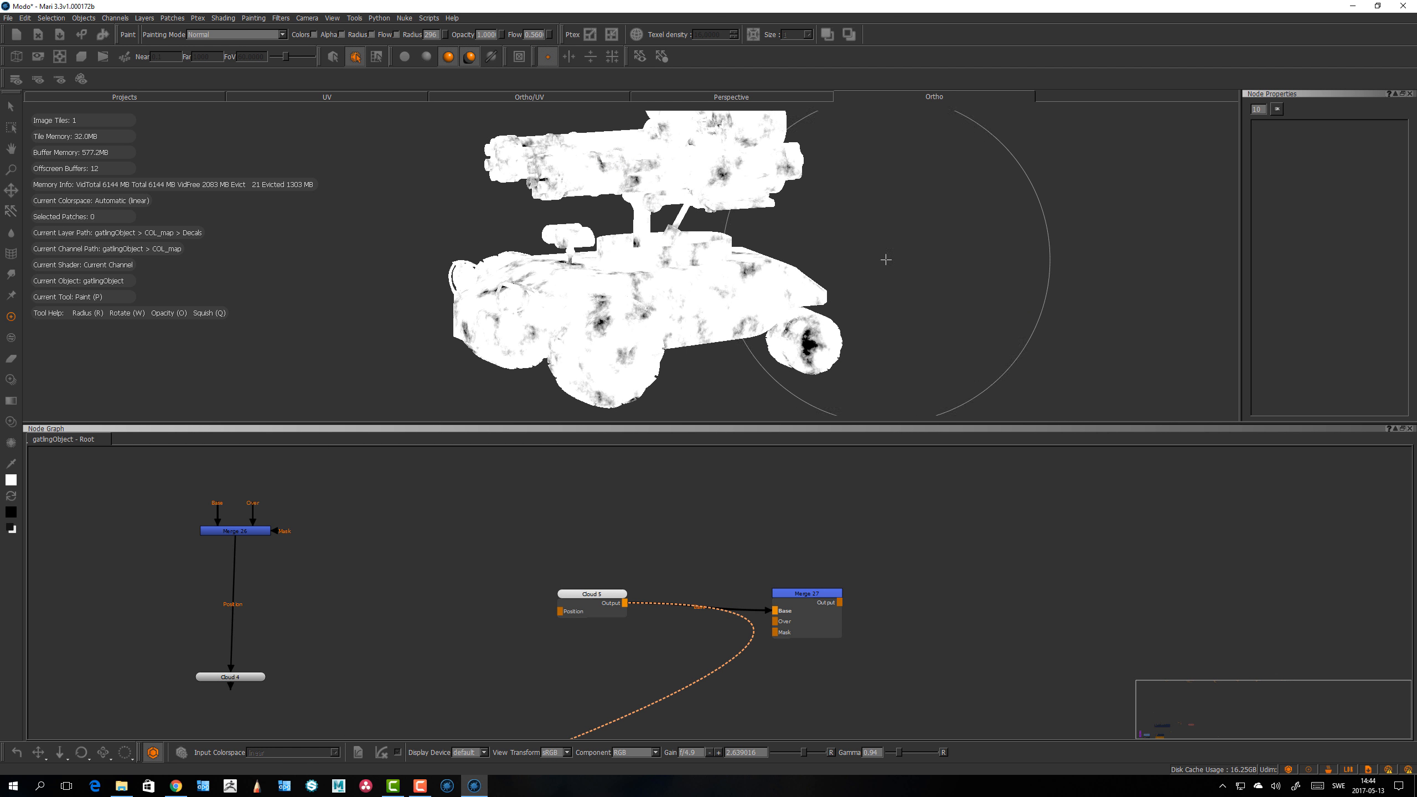
{"action": "key", "text": "alt"}
{"action": "left_click_drag", "start_coordinate": [828, 283], "coordinate": [843, 282], "text": "alt"}
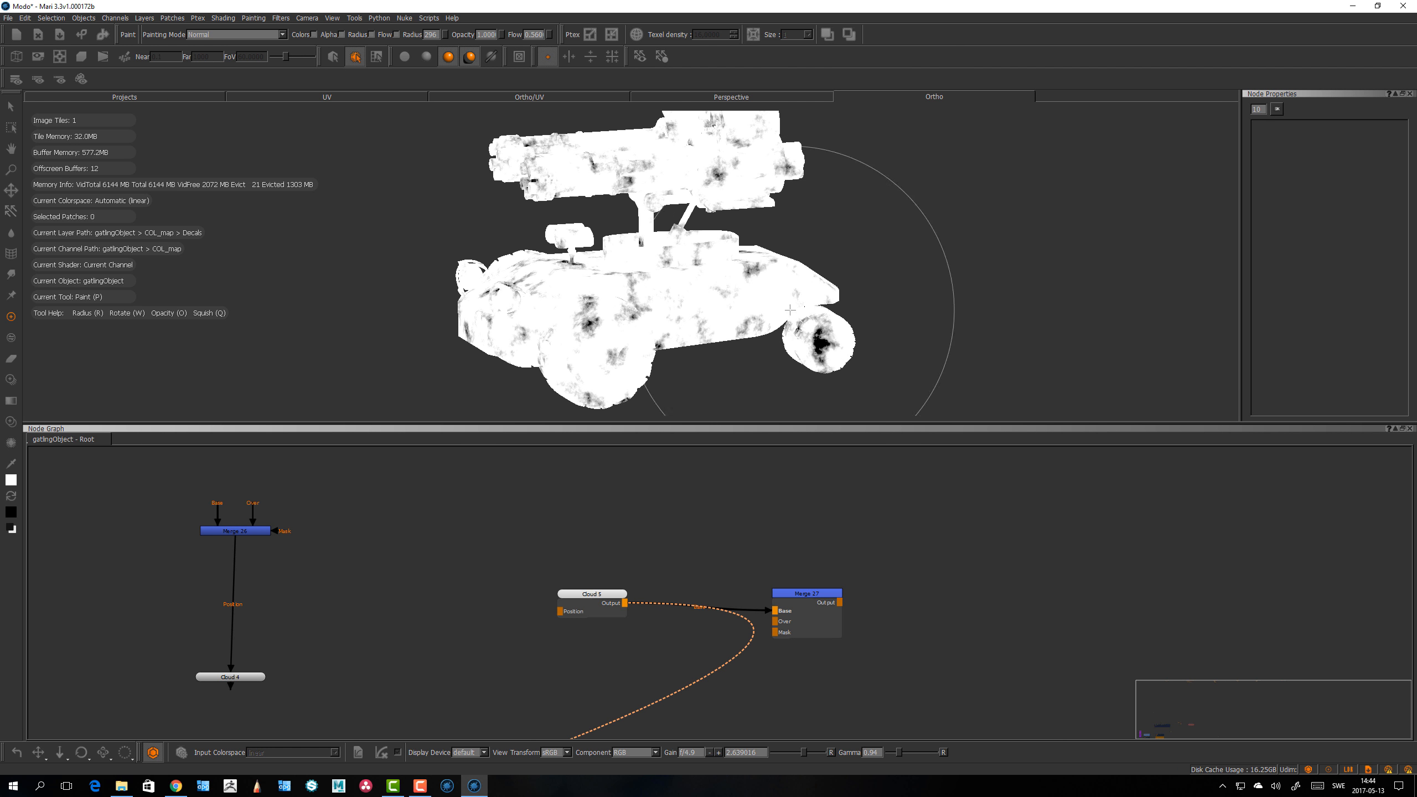
Step: Move the Cloud node aside and add a 2048 x 2048 Paint node feeding the Merge node's Base input
{"action": "left_click", "coordinate": [593, 595]}
{"action": "left_click_drag", "start_coordinate": [594, 596], "coordinate": [574, 596]}
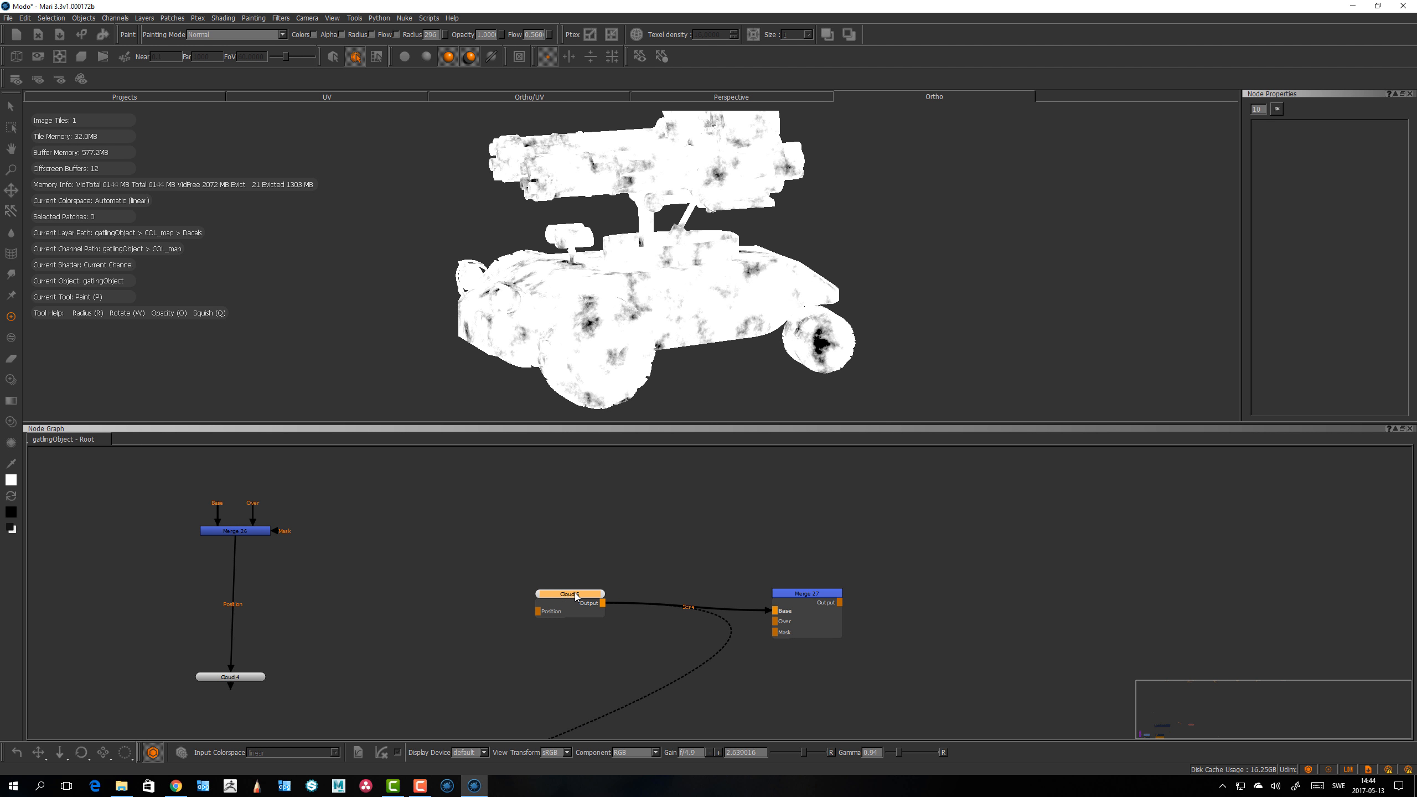
{"action": "right_click", "coordinate": [575, 593]}
{"action": "mouse_move", "coordinate": [614, 636]}
{"action": "left_click", "coordinate": [726, 612]}
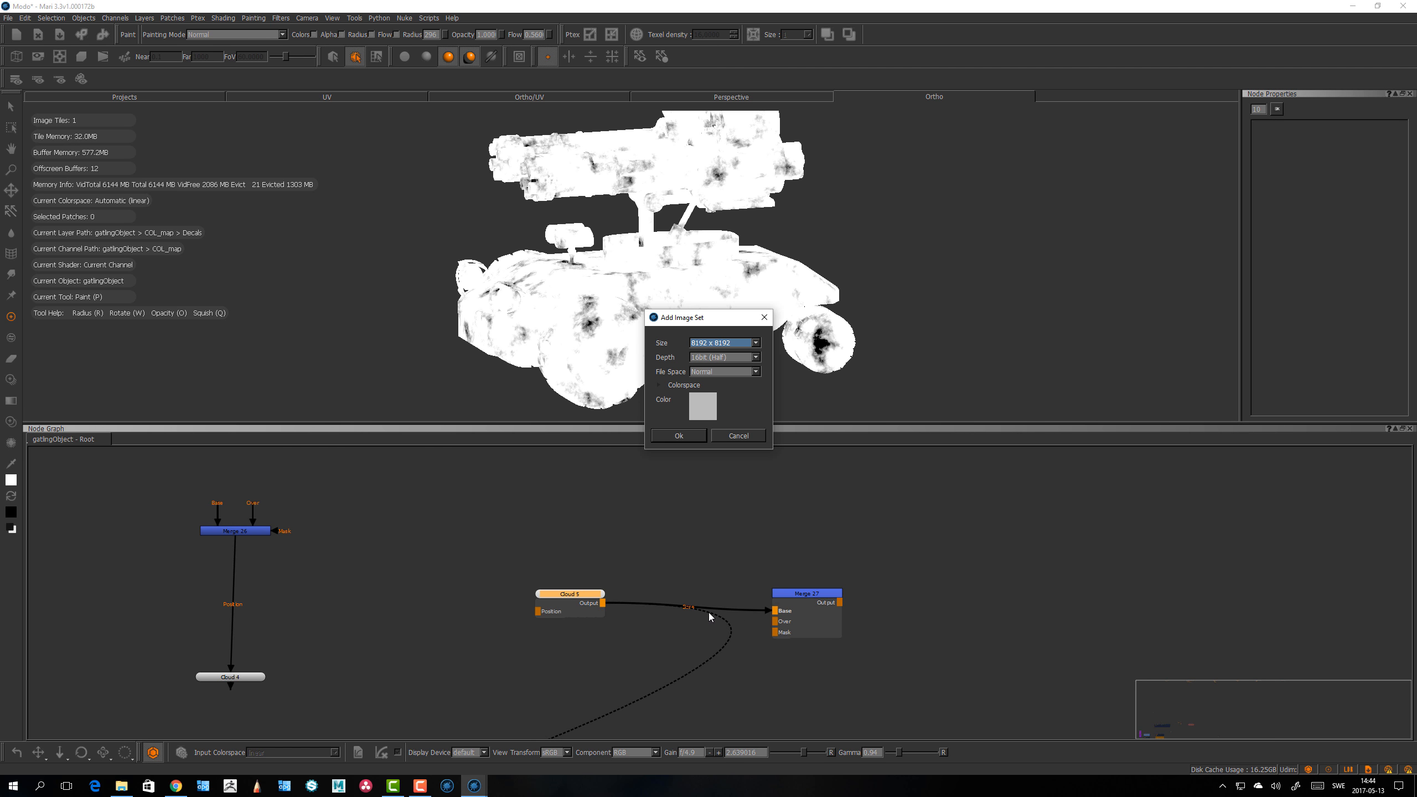
{"action": "left_click", "coordinate": [721, 343]}
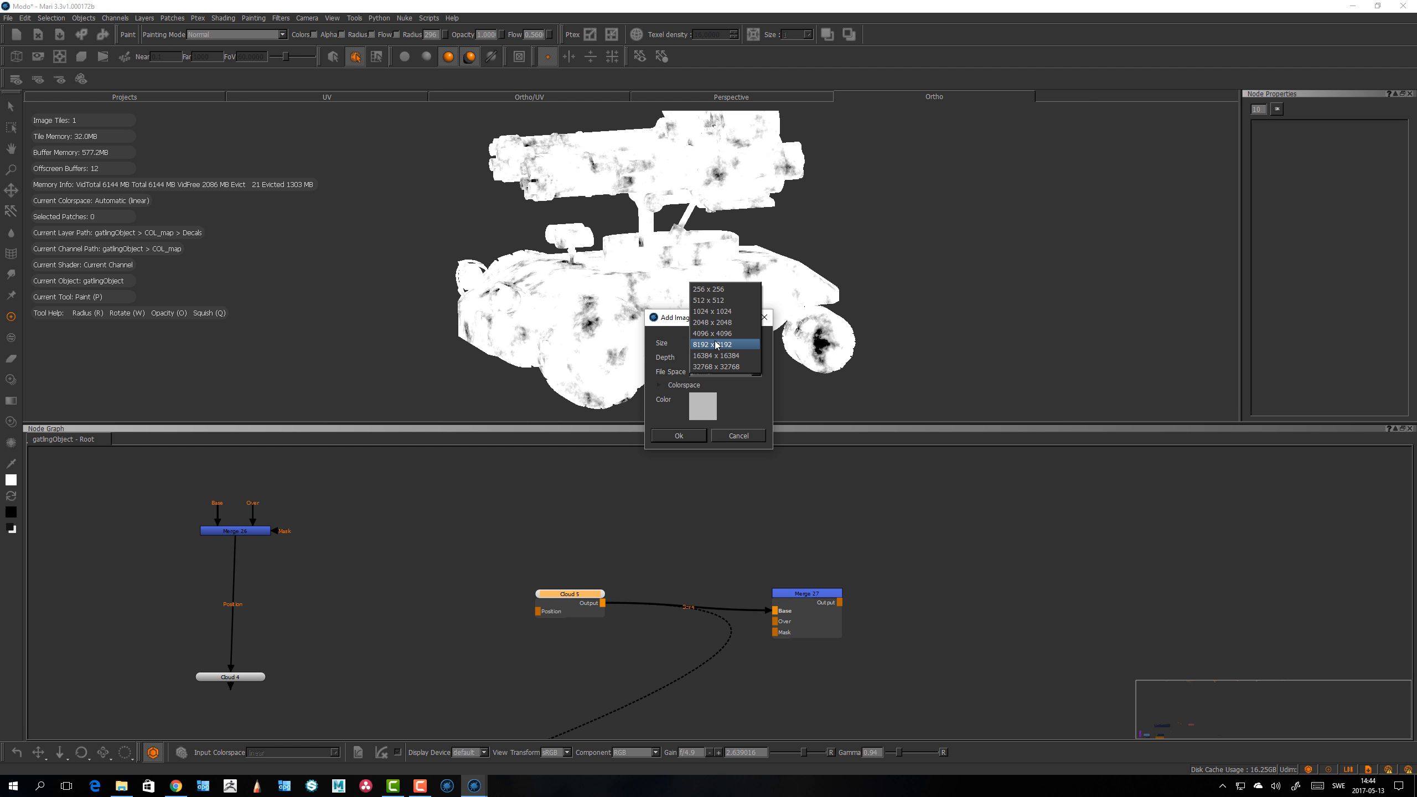
{"action": "left_click", "coordinate": [712, 334]}
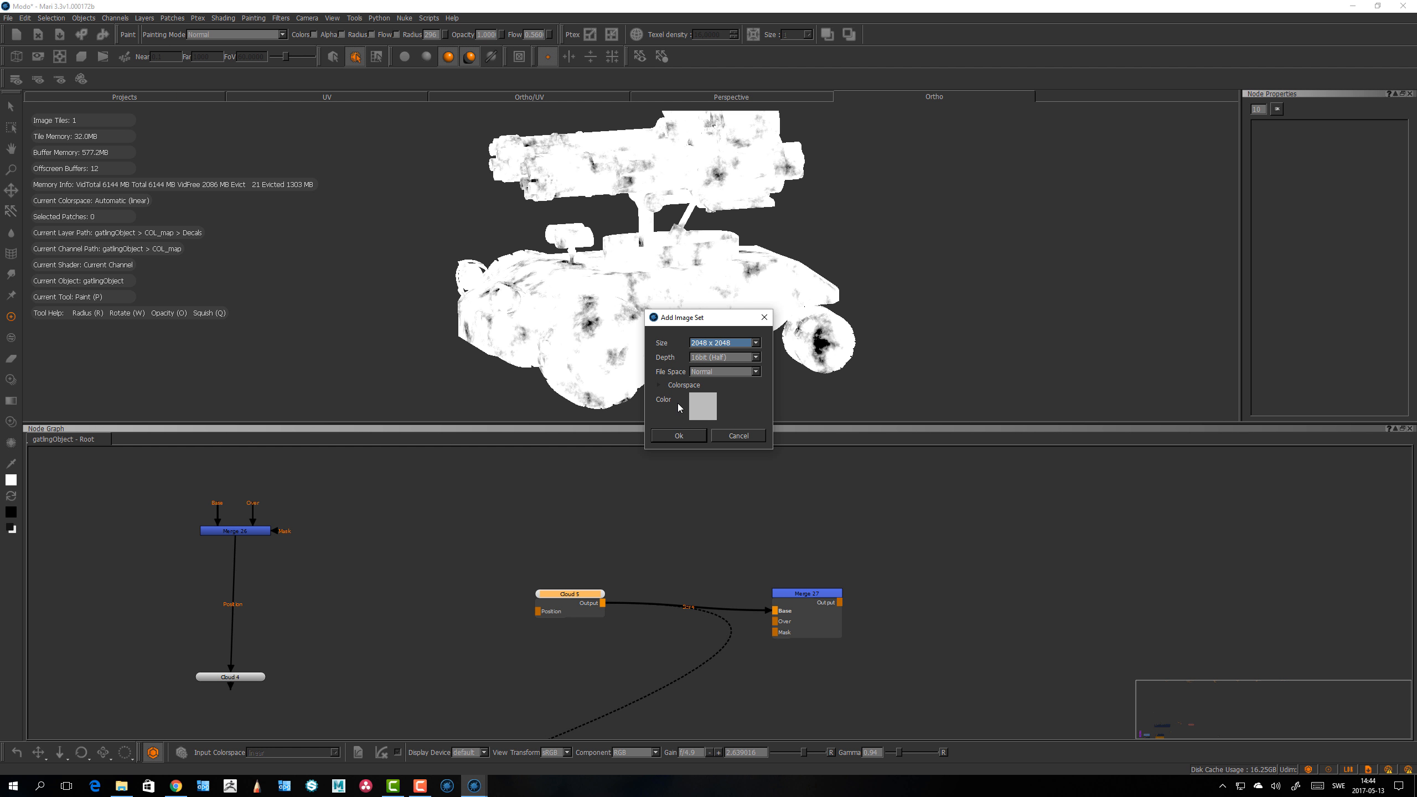
{"action": "left_click", "coordinate": [678, 436]}
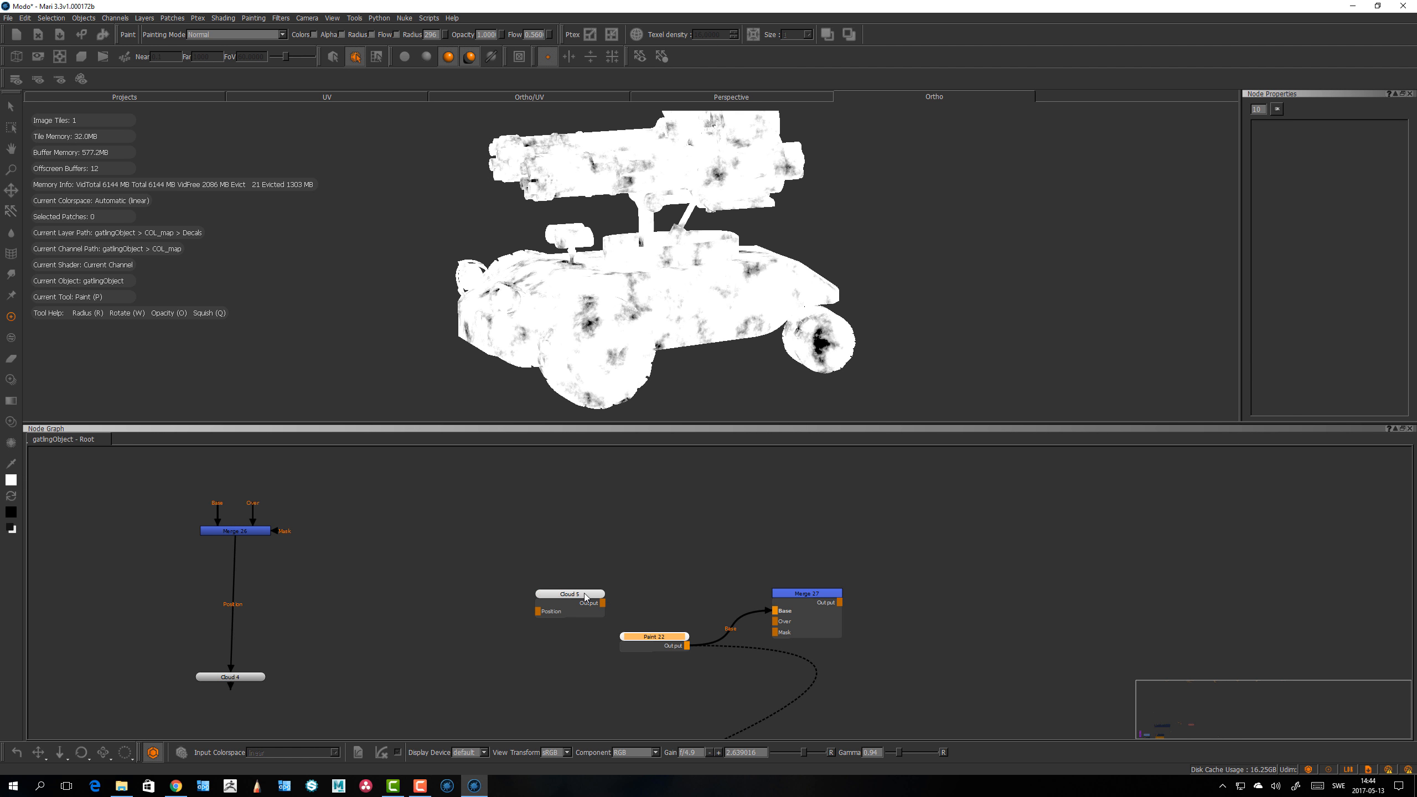
{"action": "left_click_drag", "start_coordinate": [626, 652], "coordinate": [573, 663]}
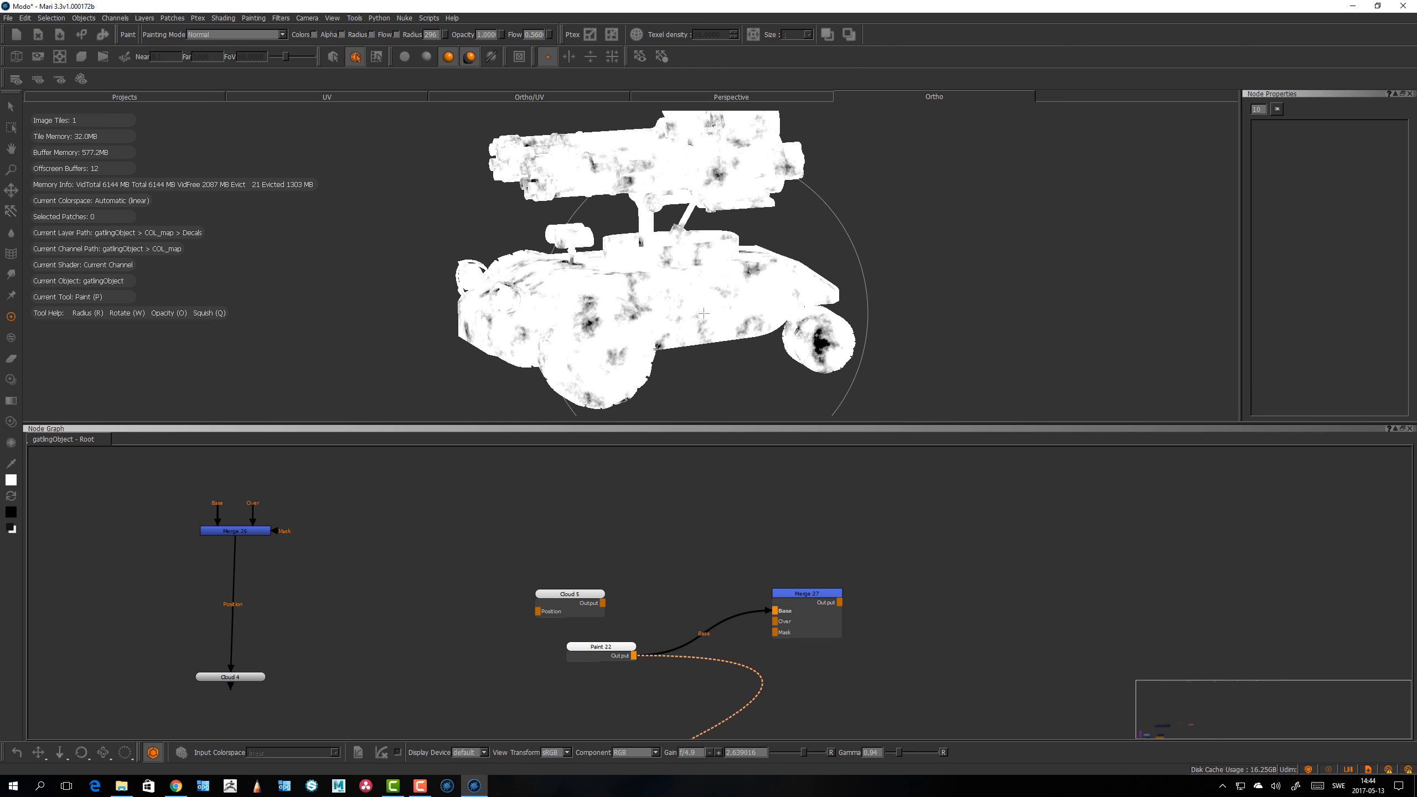
Step: Swap the paint colours to black and paint a dark patch on the vehicle's side
{"action": "left_click_drag", "start_coordinate": [692, 318], "coordinate": [712, 301]}
{"action": "scroll", "coordinate": [711, 301], "scroll_direction": "up", "scroll_amount": 5}
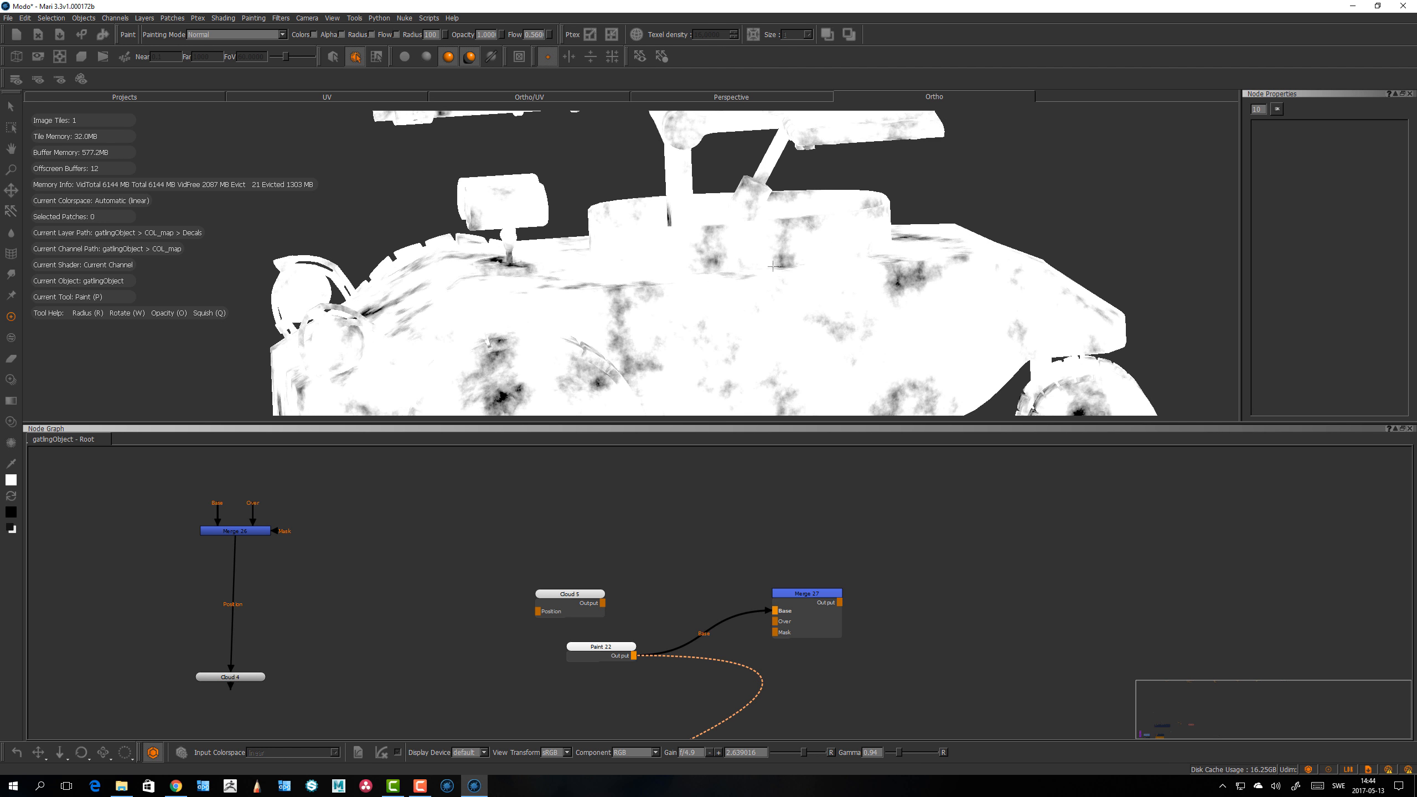
{"action": "key", "text": "x"}
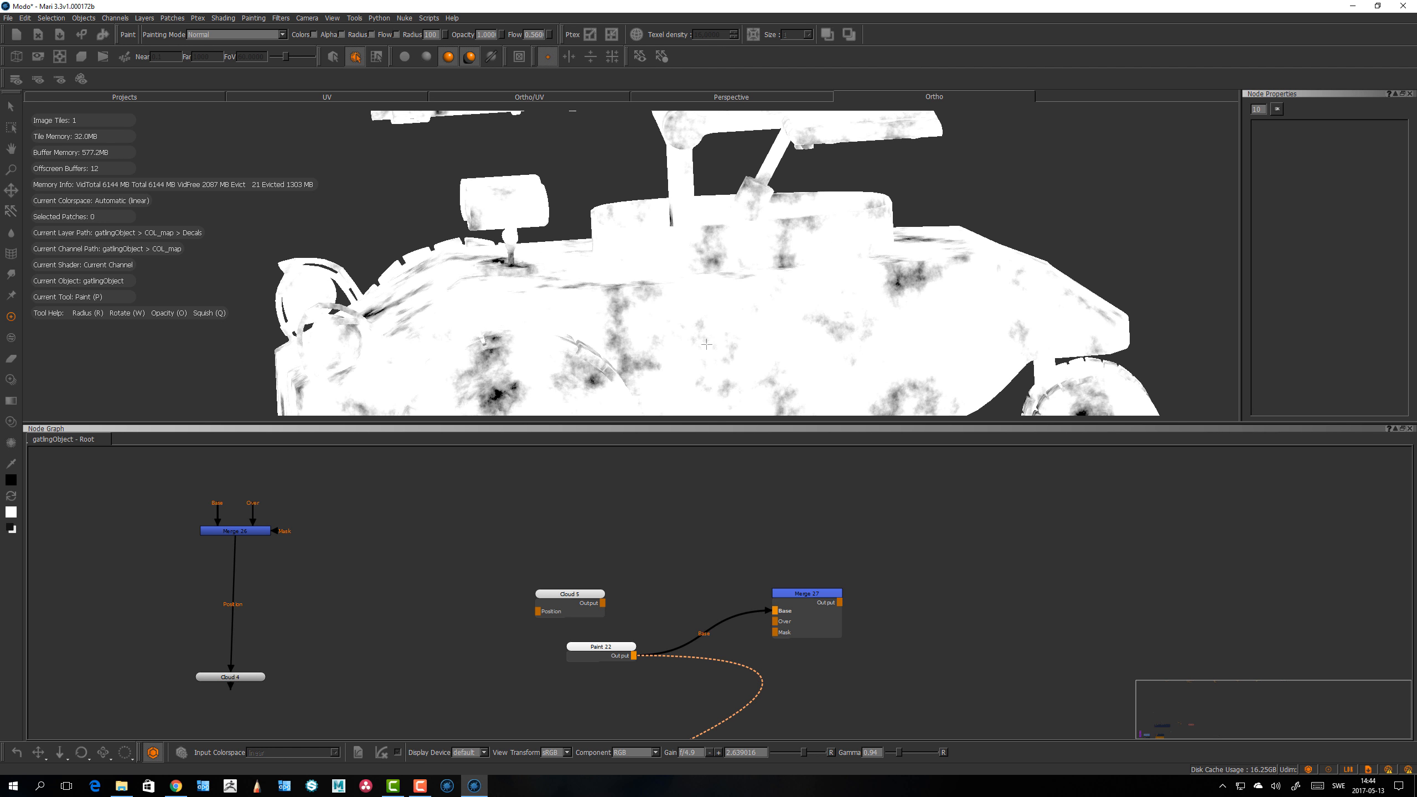
{"action": "mouse_move", "coordinate": [659, 357]}
{"action": "left_mouse_down"}
{"action": "mouse_move", "coordinate": [820, 341]}
{"action": "mouse_move", "coordinate": [771, 335]}
{"action": "left_mouse_up"}
{"action": "key", "text": "BackSpace"}
{"action": "mouse_move", "coordinate": [670, 346]}
{"action": "left_mouse_down"}
{"action": "mouse_move", "coordinate": [932, 335]}
{"action": "mouse_move", "coordinate": [625, 363]}
{"action": "mouse_move", "coordinate": [753, 330]}
{"action": "left_mouse_up"}
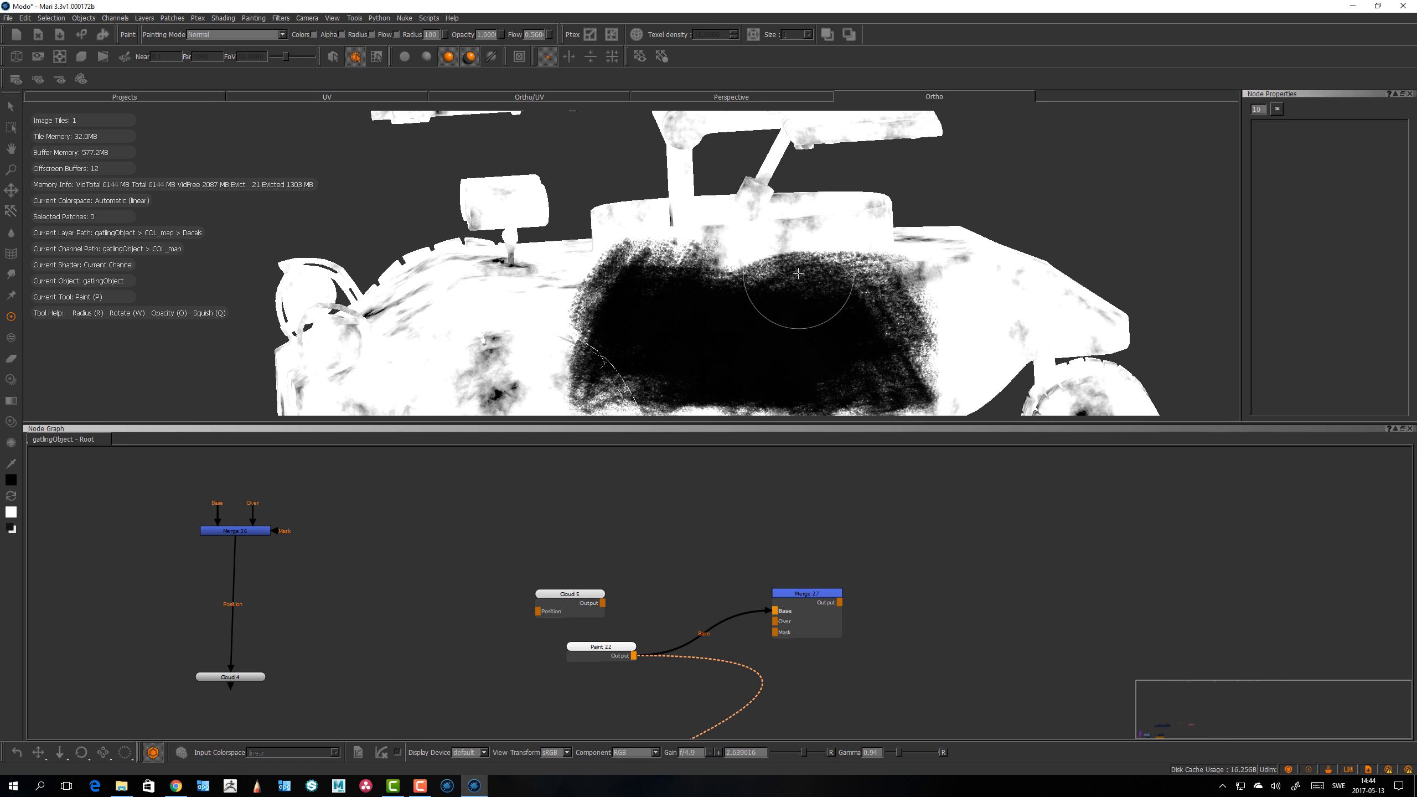
Step: Open the Painting preferences page and close the dialog with OK
{"action": "middle_click_drag", "start_coordinate": [724, 327], "coordinate": [721, 338]}
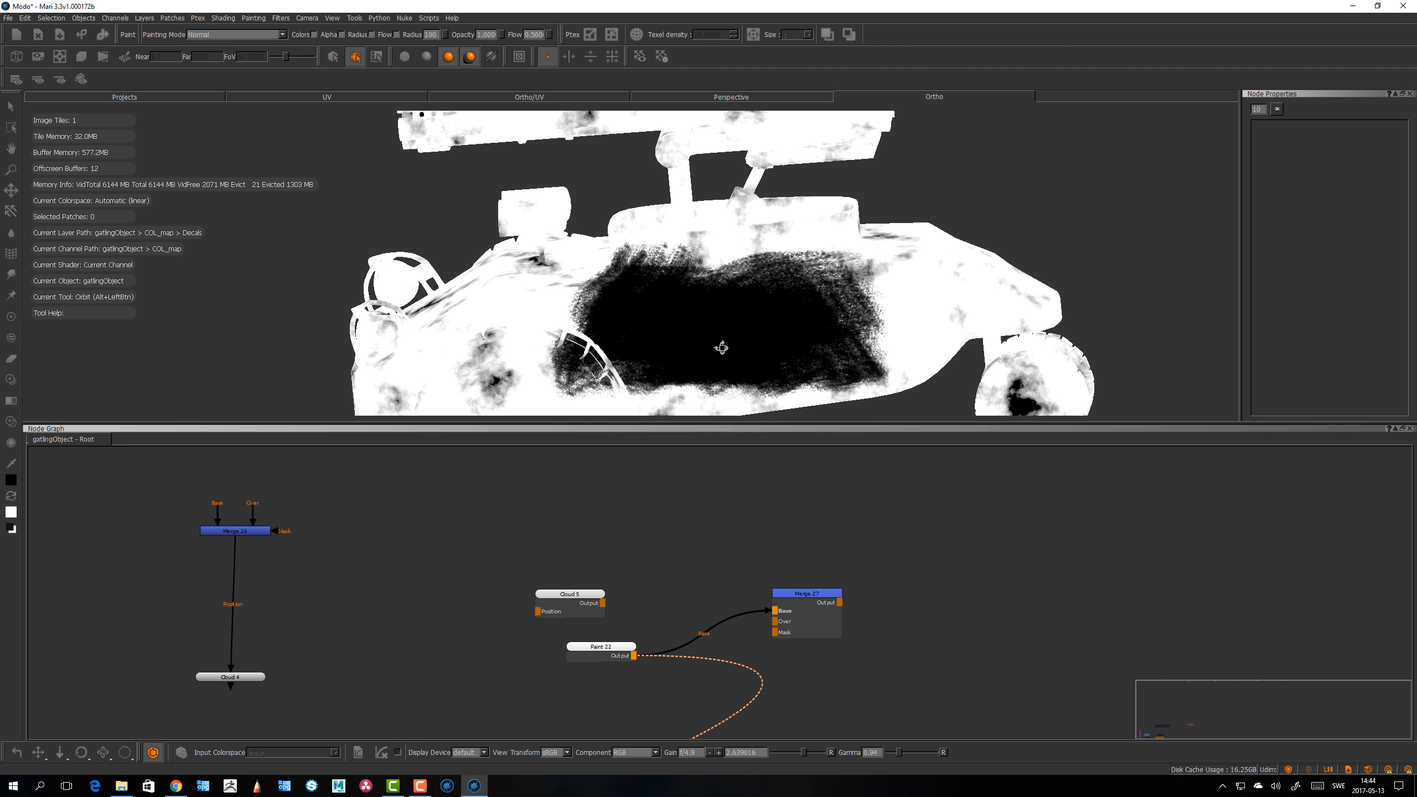
{"action": "left_click", "coordinate": [26, 17]}
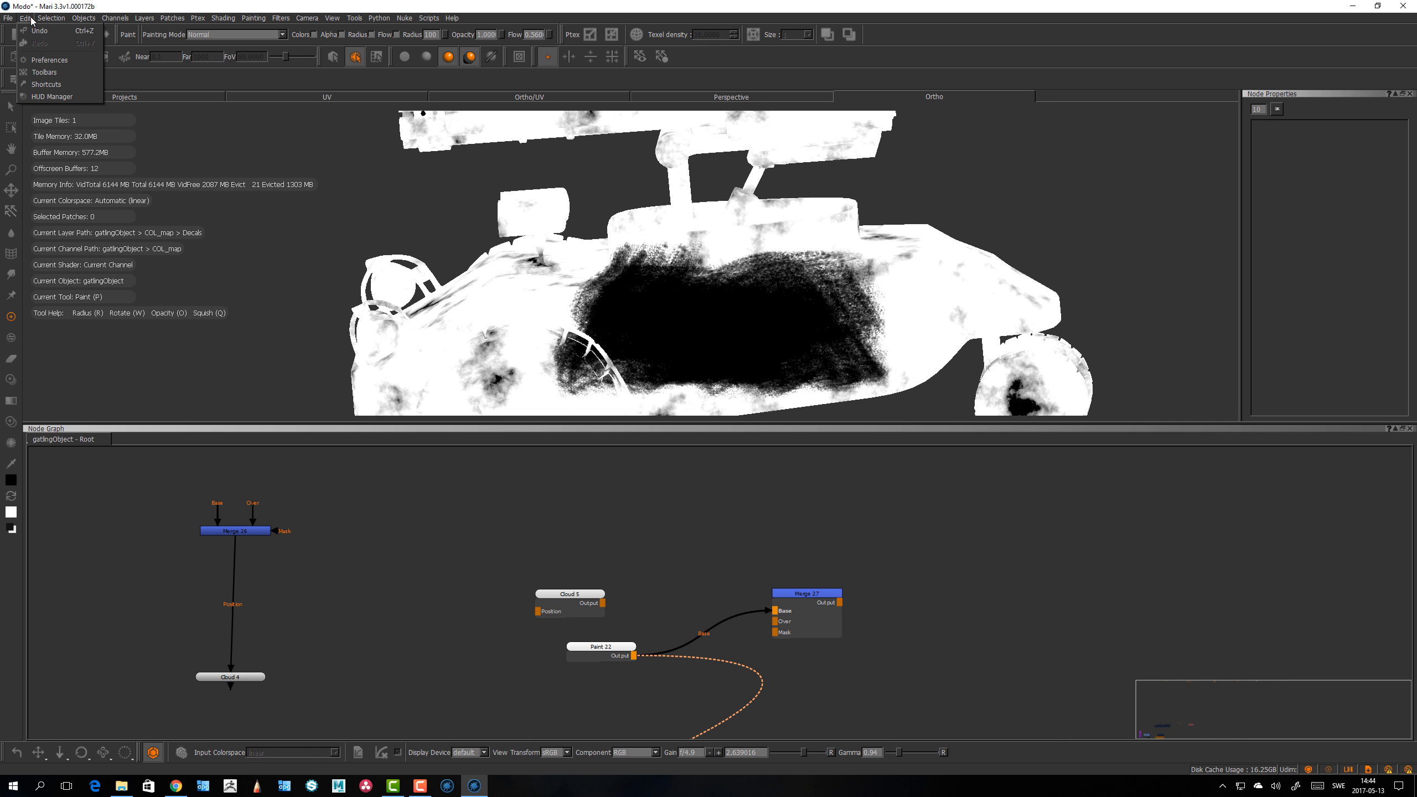
{"action": "left_click", "coordinate": [49, 60]}
{"action": "left_click", "coordinate": [702, 185]}
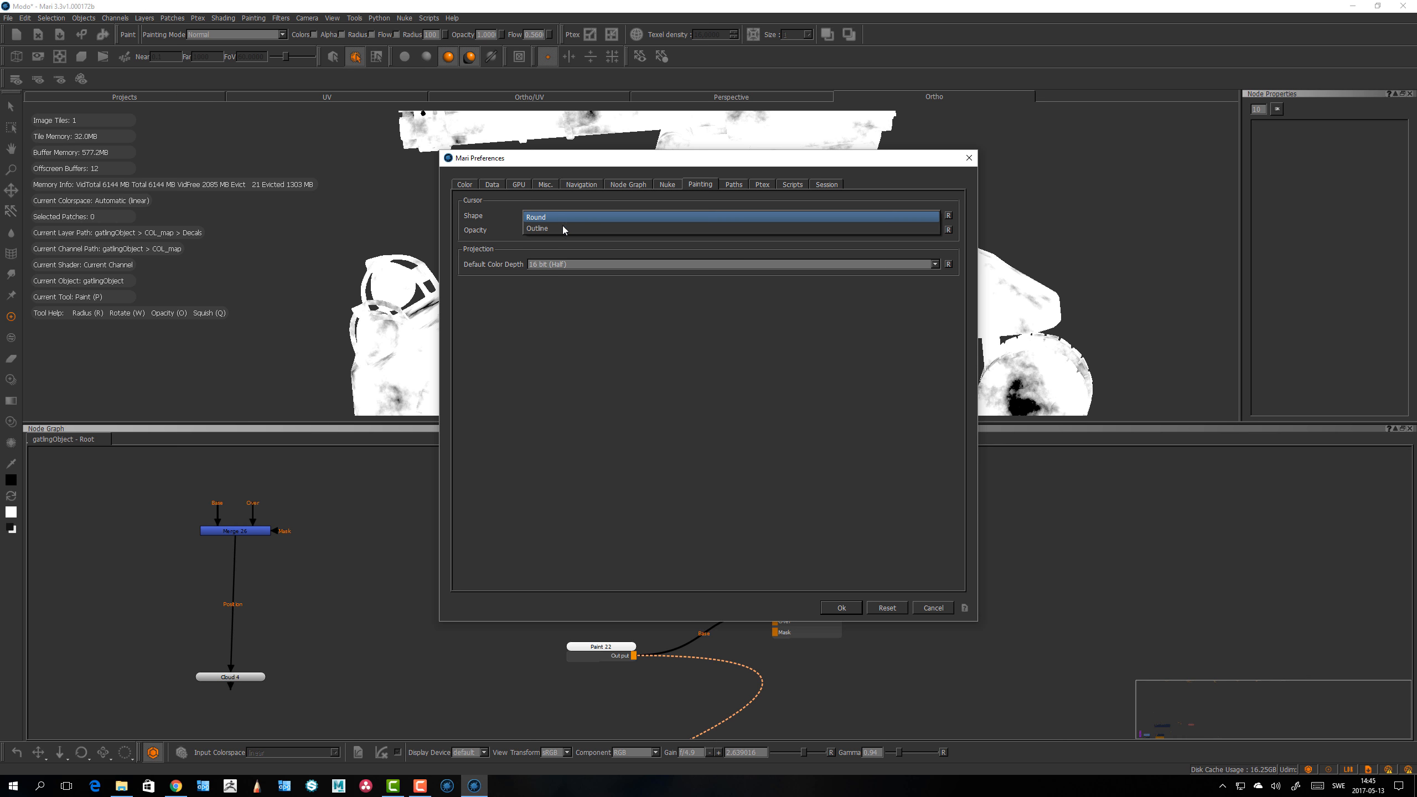
{"action": "left_click", "coordinate": [841, 608]}
Step: Stamp crack texture strokes on the vehicle's side, undoing unwanted strokes
{"action": "key", "text": "p"}
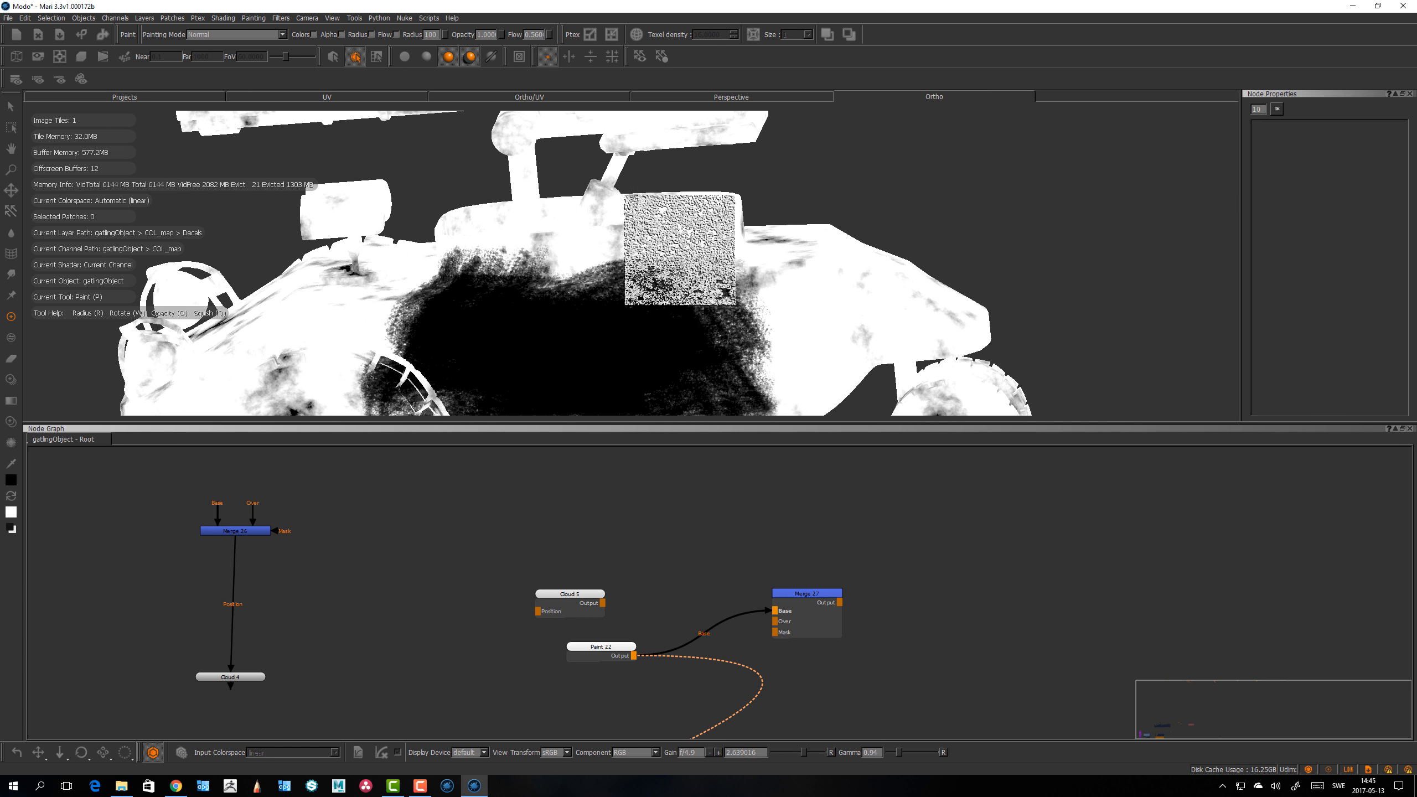
{"action": "middle_click_drag", "start_coordinate": [608, 291], "coordinate": [846, 207], "text": "alt"}
{"action": "right_click_drag", "start_coordinate": [847, 206], "coordinate": [743, 301], "text": "alt"}
{"action": "mouse_move", "coordinate": [743, 301]}
{"action": "left_mouse_down", "text": "alt"}
{"action": "mouse_move", "coordinate": [716, 278]}
{"action": "mouse_move", "coordinate": [794, 339]}
{"action": "left_mouse_up", "text": "alt"}
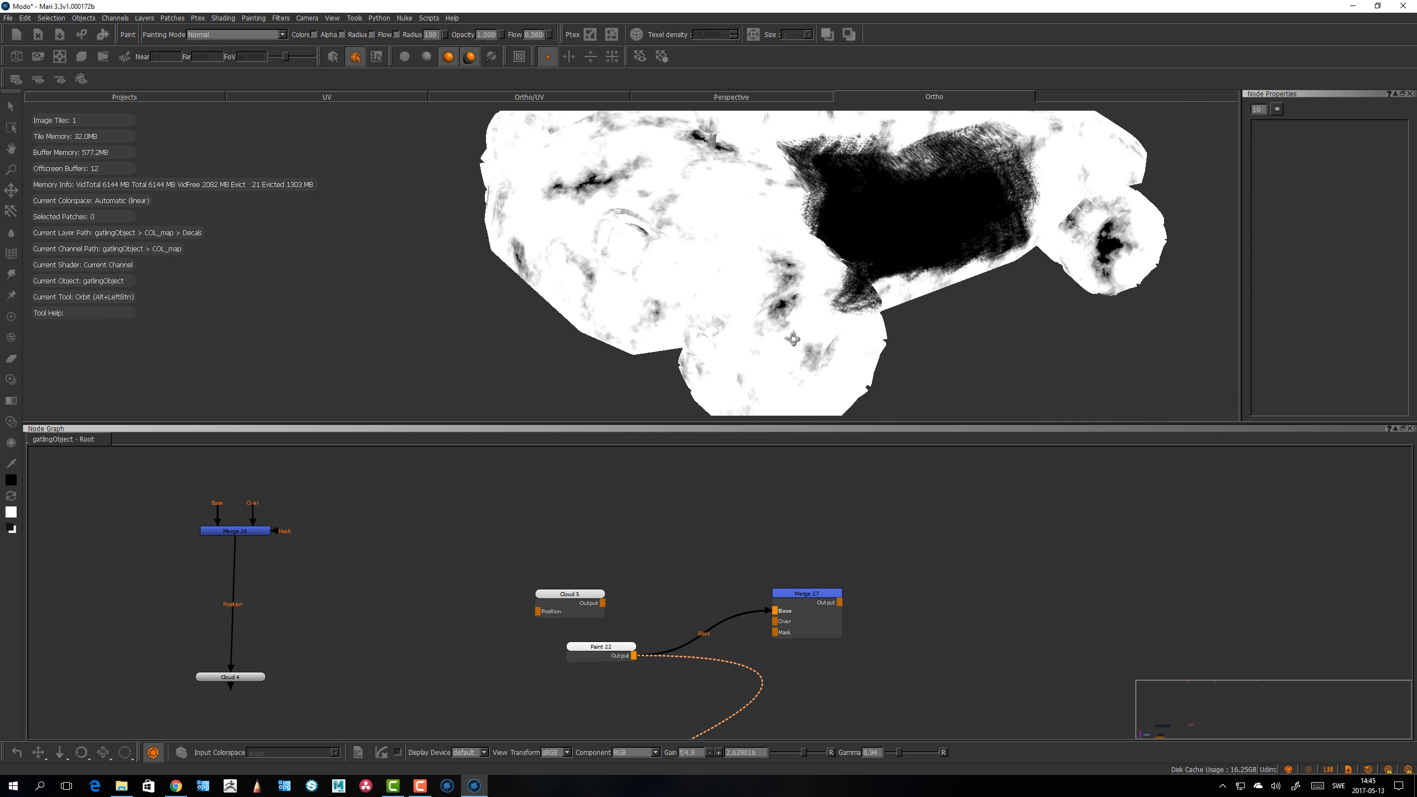
{"action": "right_click_drag", "start_coordinate": [794, 339], "coordinate": [784, 269], "text": "alt"}
{"action": "left_click_drag", "start_coordinate": [636, 285], "coordinate": [537, 198]}
{"action": "key", "text": "ctrl+z"}
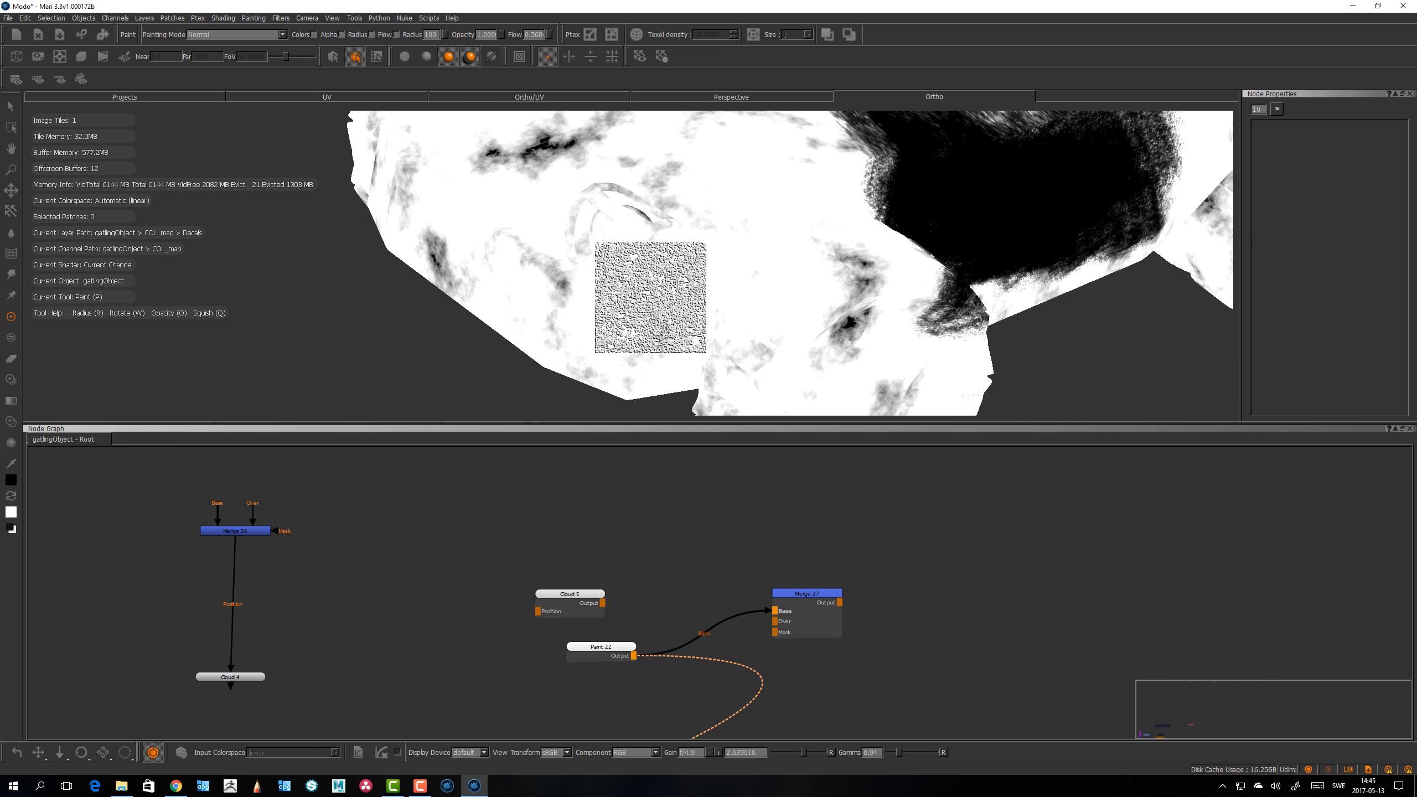
{"action": "left_click_drag", "start_coordinate": [709, 304], "coordinate": [667, 304], "text": "alt"}
{"action": "right_click_drag", "start_coordinate": [667, 304], "coordinate": [650, 272], "text": "alt"}
{"action": "middle_click_drag", "start_coordinate": [650, 272], "coordinate": [601, 288], "text": "alt"}
{"action": "key", "text": "space"}
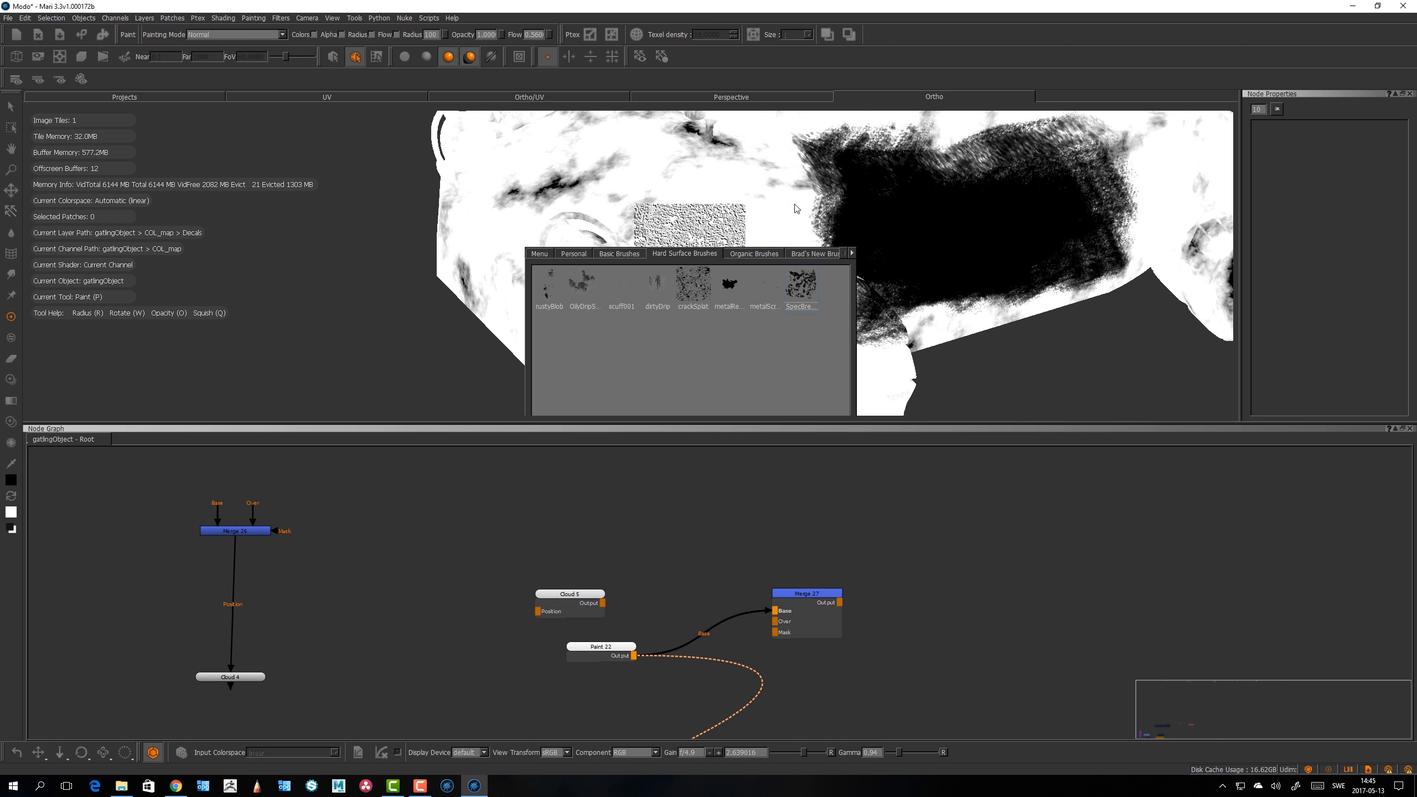
{"action": "mouse_move", "coordinate": [792, 212]}
{"action": "left_mouse_down"}
{"action": "mouse_move", "coordinate": [719, 228]}
{"action": "mouse_move", "coordinate": [858, 220]}
{"action": "left_mouse_up"}
{"action": "key", "text": "ctrl+z"}
{"action": "left_click_drag", "start_coordinate": [767, 258], "coordinate": [752, 266], "text": "alt"}
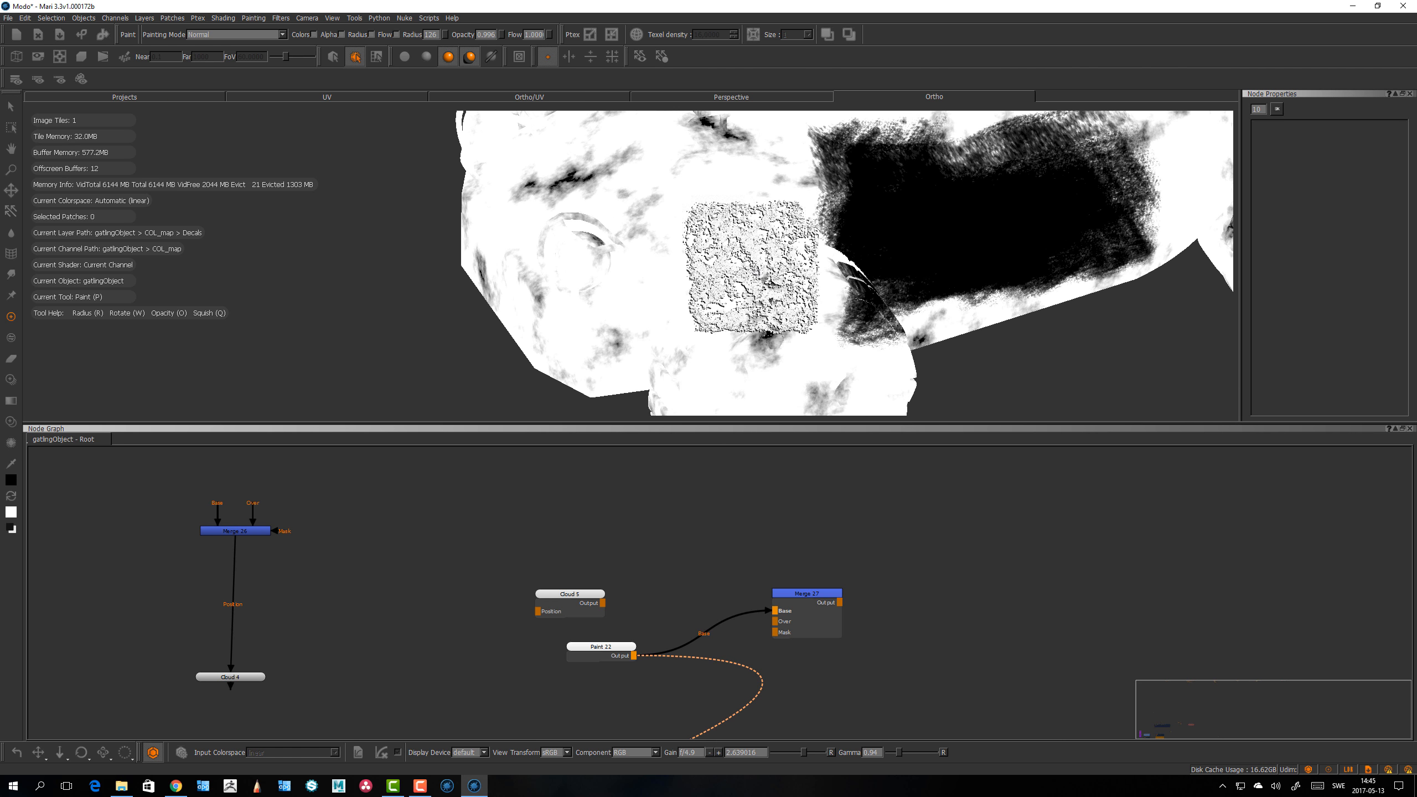
Step: Browse the brush shelf's Organic, Brad's New Brushes, Basic and Hard Surface tabs and pick an organic brush
{"action": "key", "text": "k"}
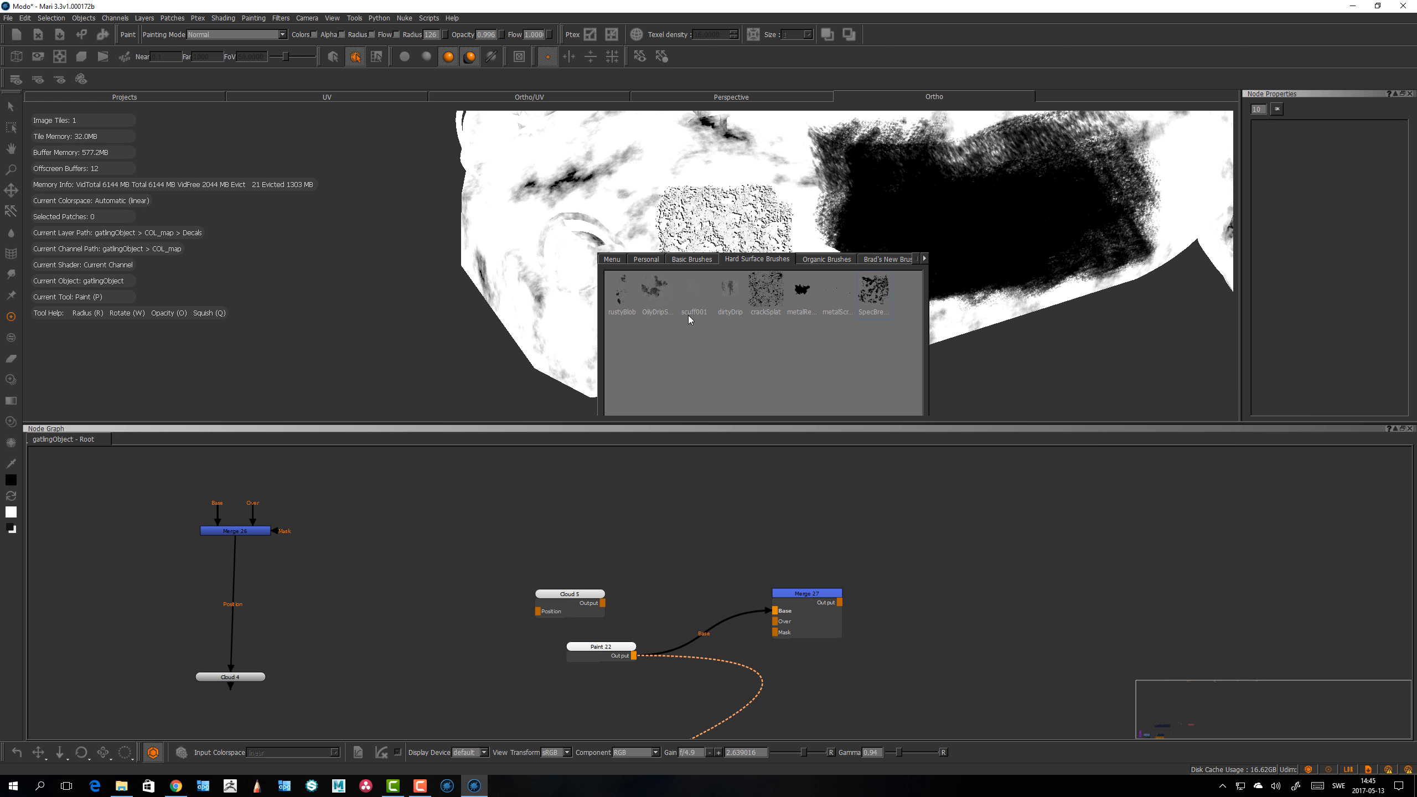
{"action": "left_click", "coordinate": [827, 259]}
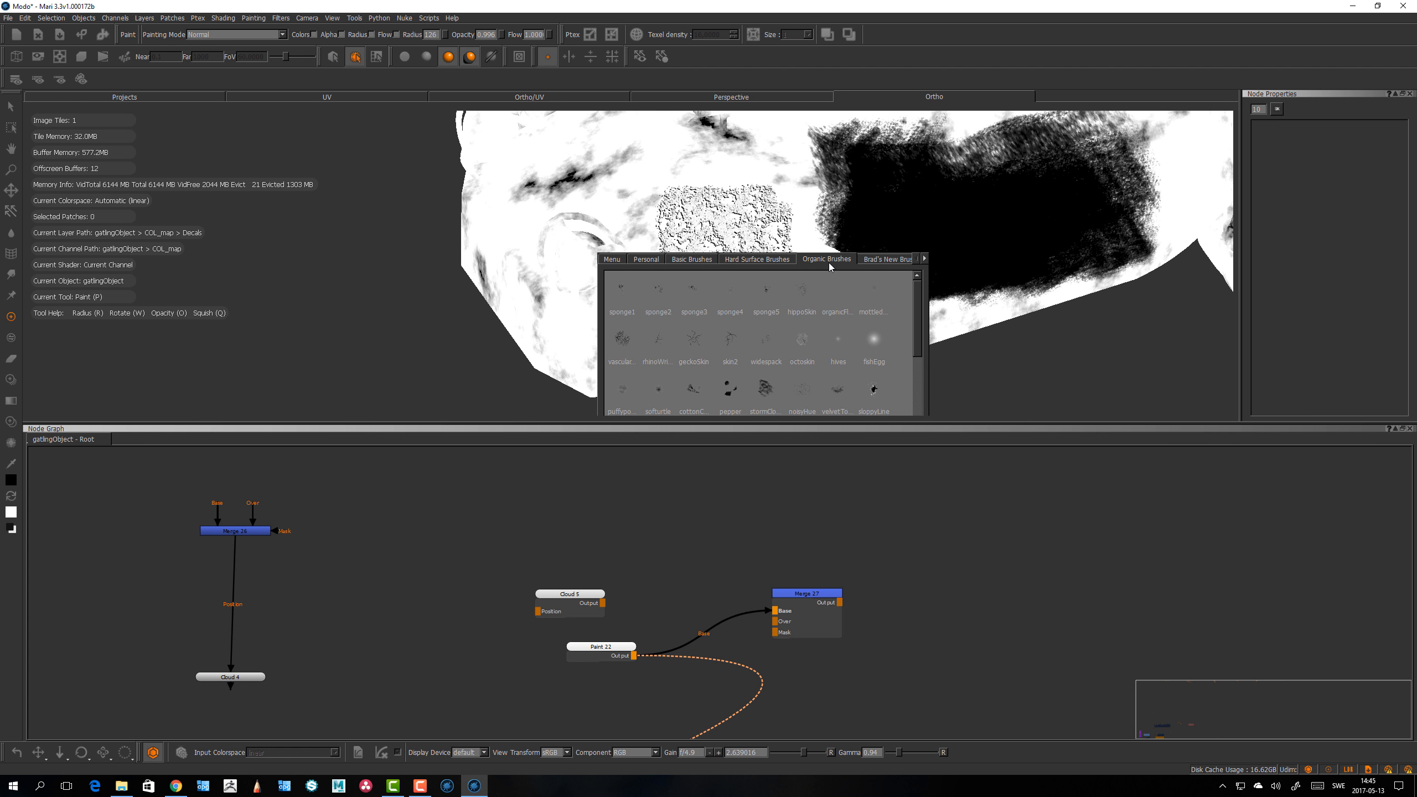
{"action": "left_click", "coordinate": [882, 260]}
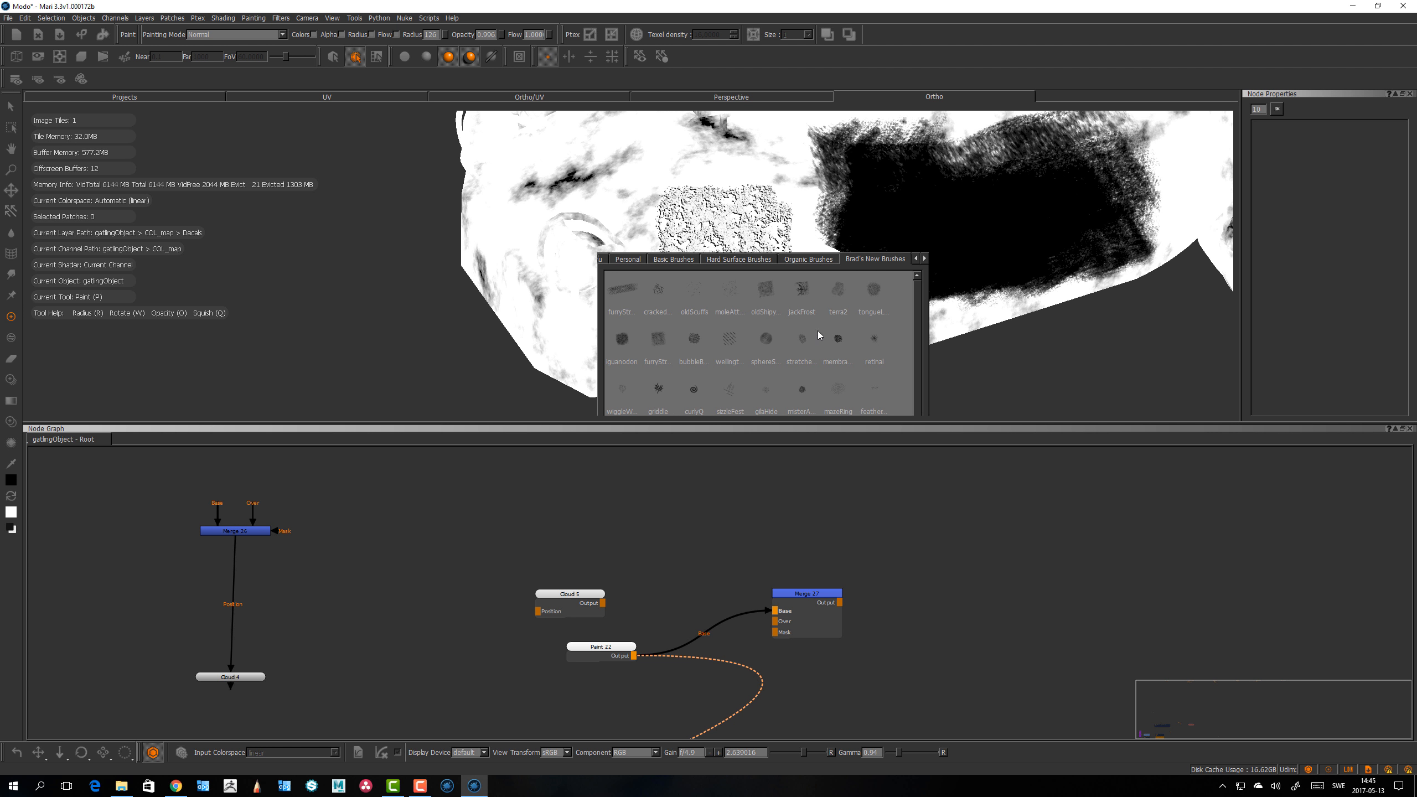
{"action": "scroll", "coordinate": [717, 245], "scroll_direction": "down", "scroll_amount": 5}
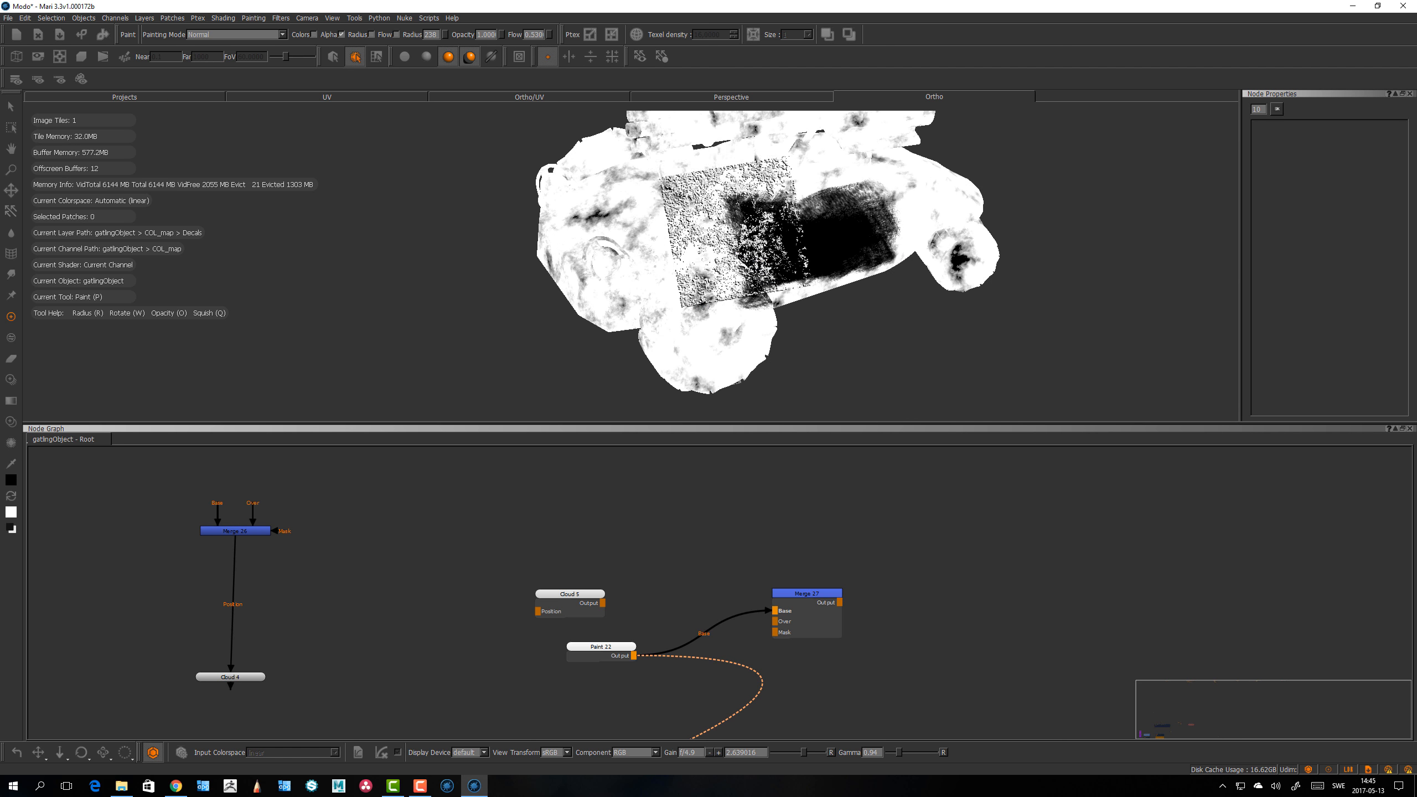
{"action": "key", "text": "k"}
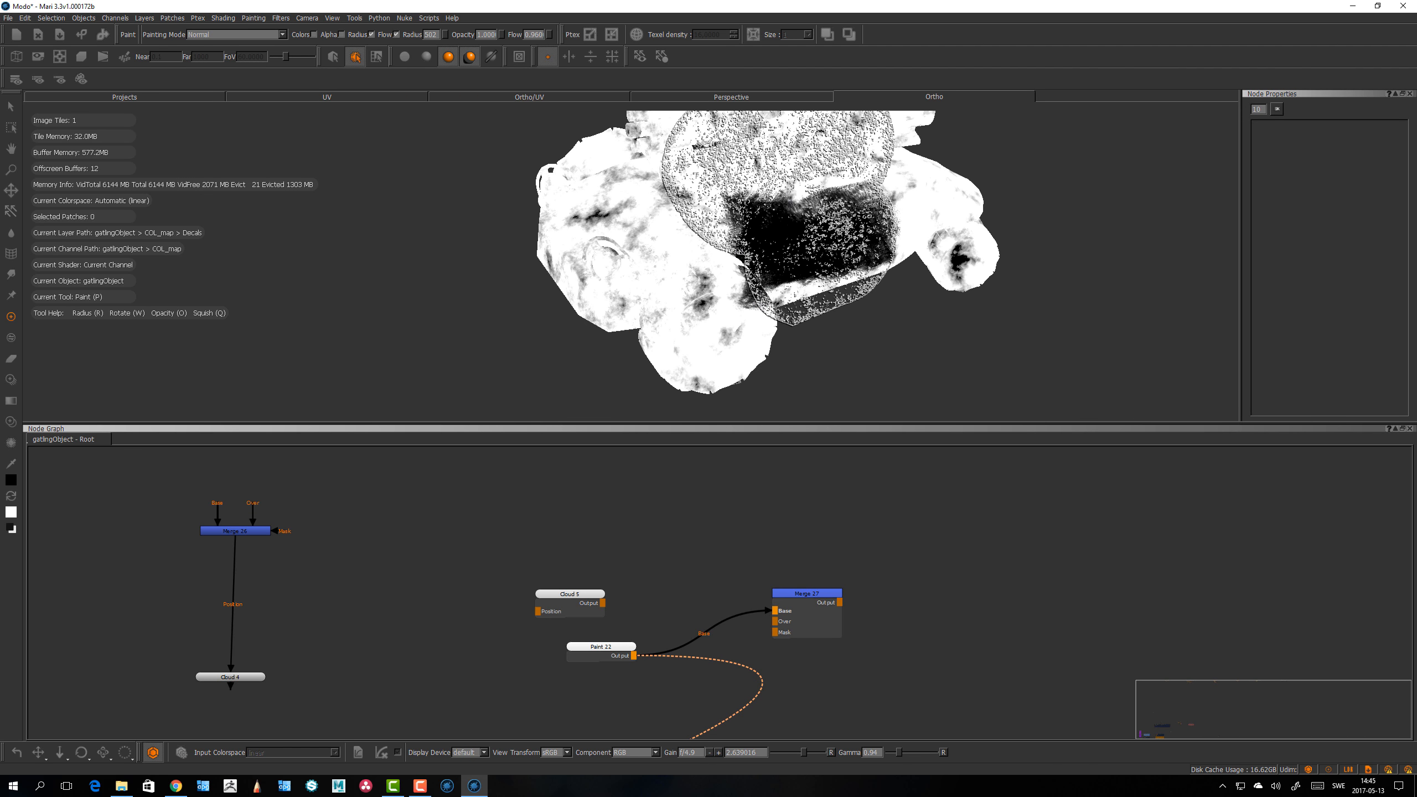
{"action": "mouse_move", "coordinate": [781, 201]}
{"action": "left_mouse_down"}
{"action": "mouse_move", "coordinate": [544, 262]}
{"action": "mouse_move", "coordinate": [839, 250]}
{"action": "mouse_move", "coordinate": [713, 254]}
{"action": "left_mouse_up"}
{"action": "scroll", "coordinate": [719, 290], "scroll_direction": "up", "scroll_amount": 2}
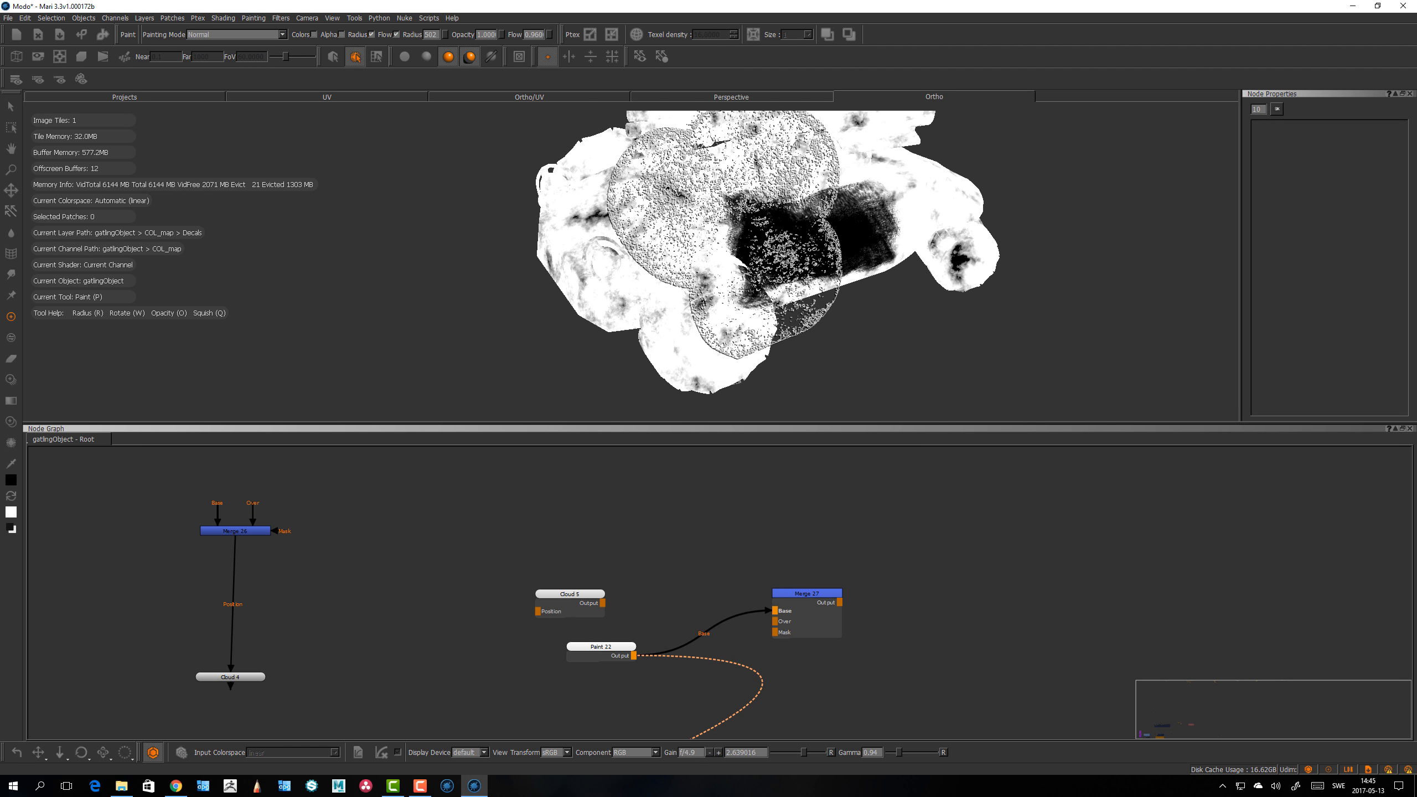
{"action": "key", "text": "k"}
{"action": "left_click", "coordinate": [640, 225]}
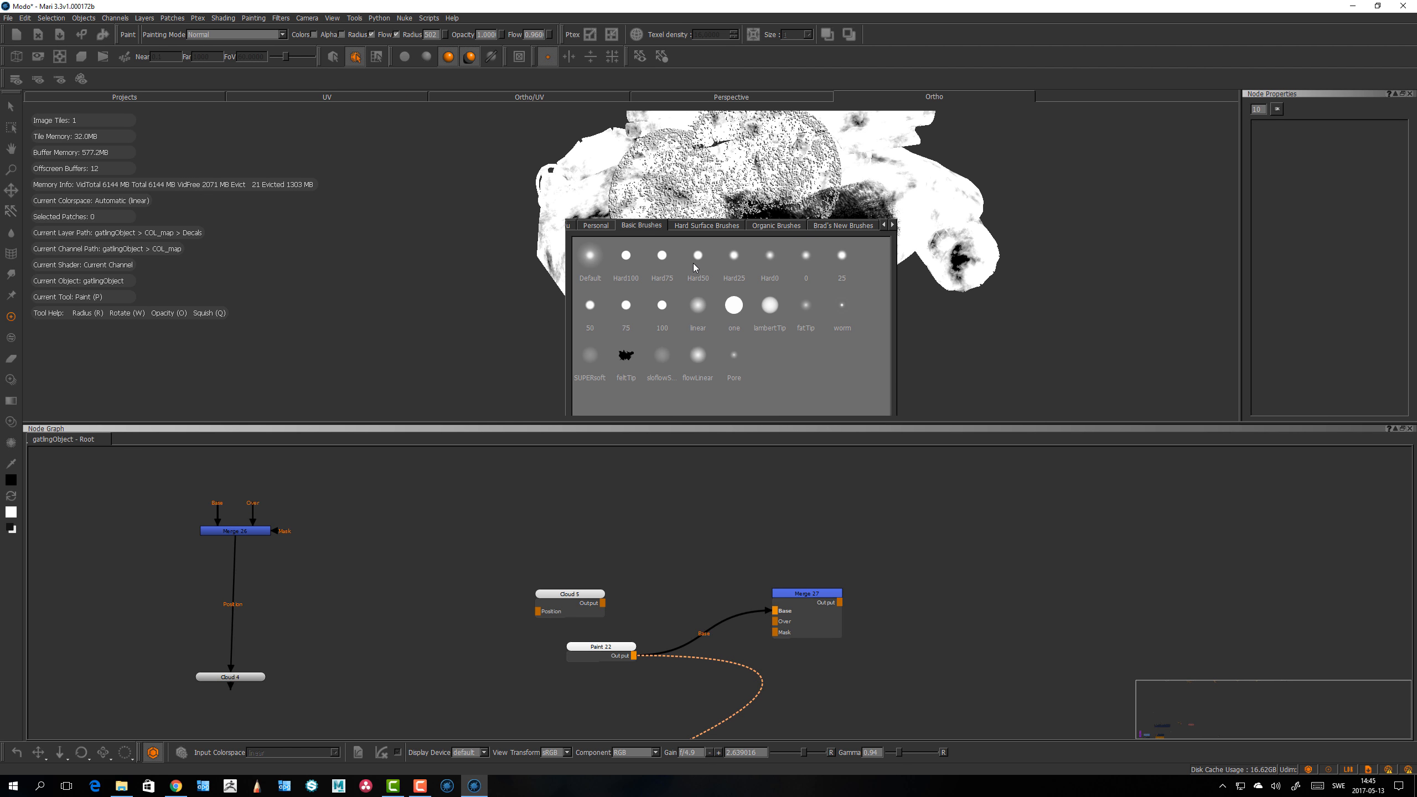
{"action": "left_click", "coordinate": [710, 225]}
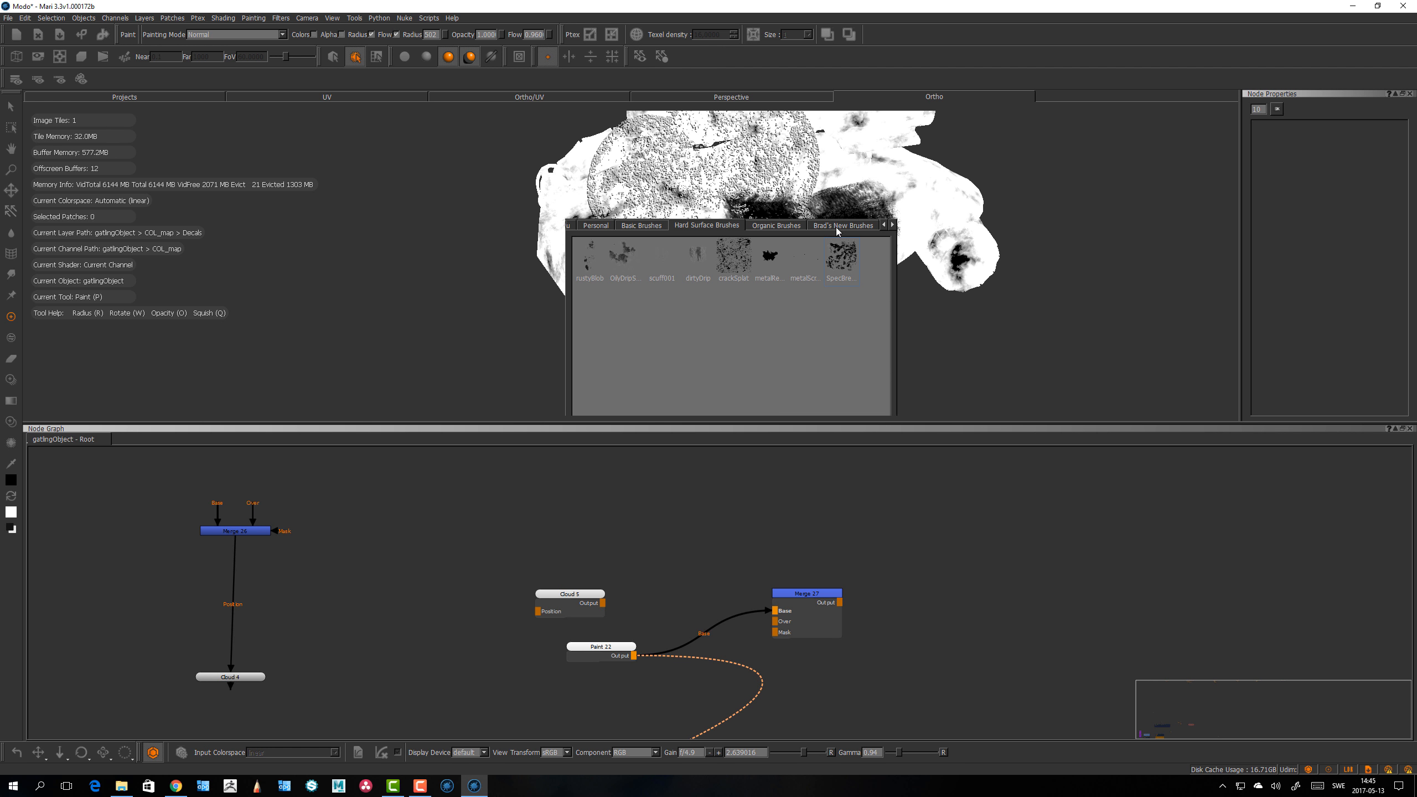
{"action": "left_click", "coordinate": [891, 225]}
{"action": "left_click", "coordinate": [748, 226]}
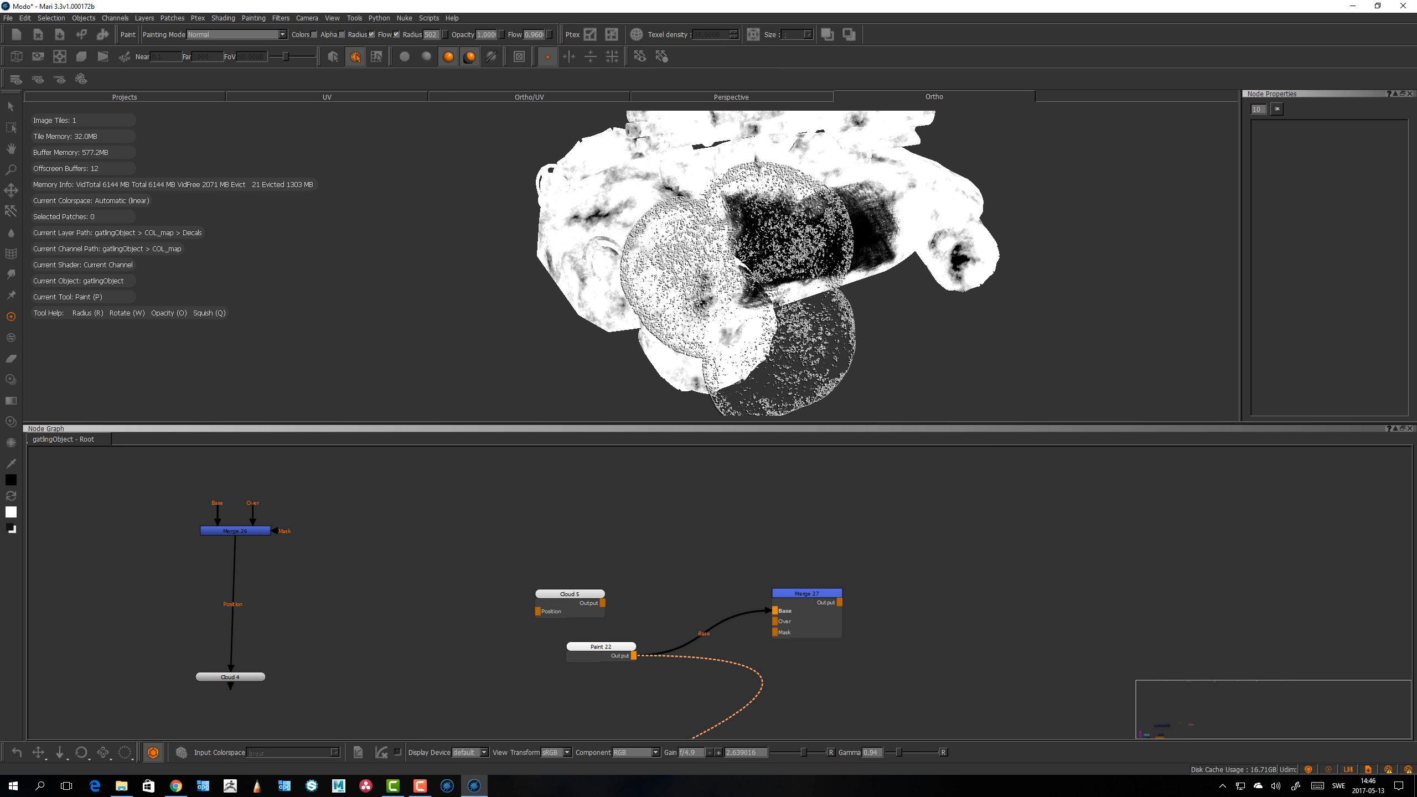
Step: Paint overlapping round organic brush strokes over the vehicle's side
{"action": "left_click_drag", "start_coordinate": [741, 302], "coordinate": [762, 307], "text": "alt"}
{"action": "right_click_drag", "start_coordinate": [746, 248], "coordinate": [760, 264], "text": "alt"}
{"action": "middle_click_drag", "start_coordinate": [761, 264], "coordinate": [765, 273], "text": "alt"}
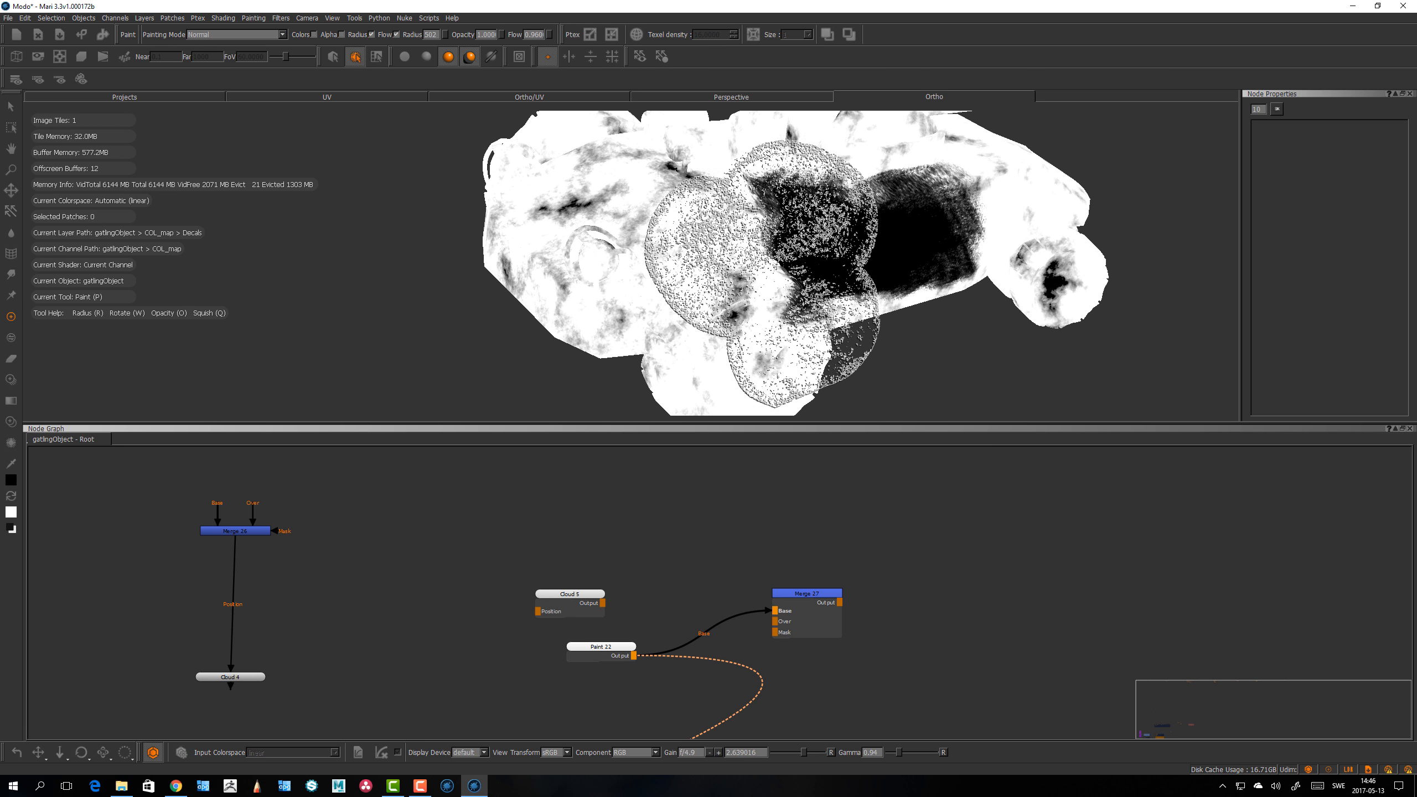
{"action": "left_click_drag", "start_coordinate": [752, 278], "coordinate": [810, 266], "text": "alt"}
{"action": "middle_click_drag", "start_coordinate": [681, 235], "coordinate": [849, 257], "text": "alt"}
{"action": "right_click_drag", "start_coordinate": [792, 263], "coordinate": [832, 290], "text": "alt"}
{"action": "left_click_drag", "start_coordinate": [827, 292], "coordinate": [797, 303], "text": "alt"}
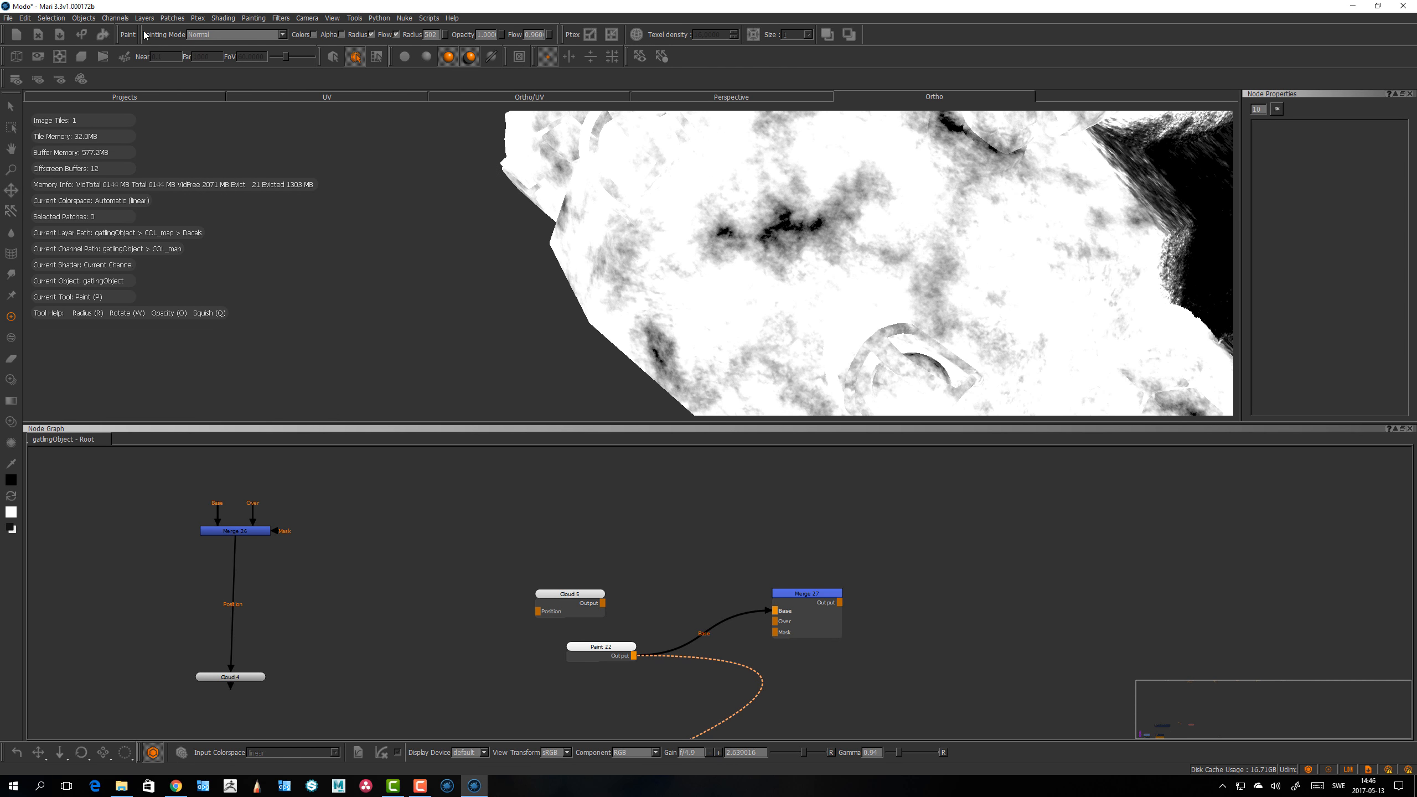
Step: Shrink the brush radius and paint more strokes on the vehicle
{"action": "key", "text": "r"}
{"action": "left_click_drag", "start_coordinate": [678, 270], "coordinate": [614, 269]}
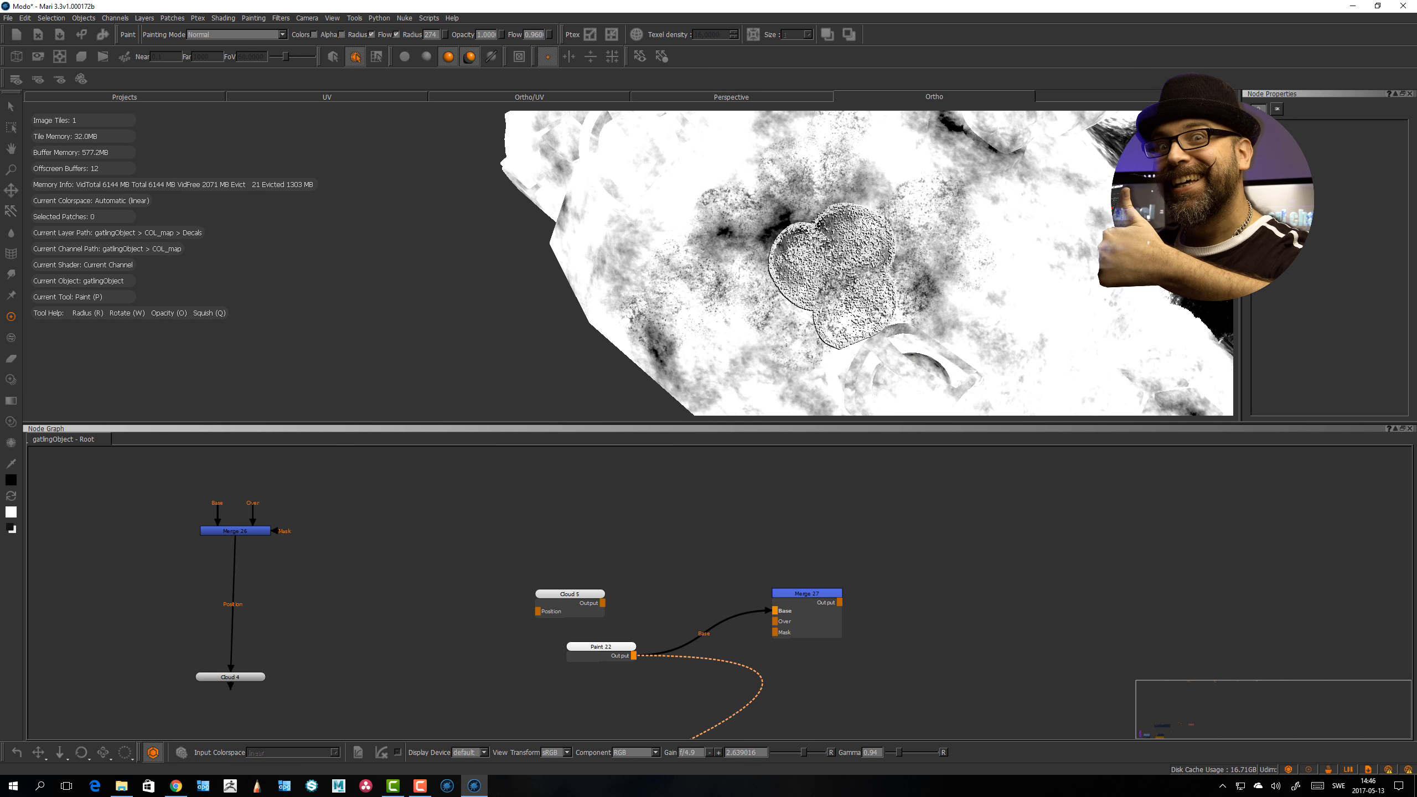
{"action": "mouse_move", "coordinate": [818, 308]}
{"action": "left_mouse_down", "text": "alt"}
{"action": "mouse_move", "coordinate": [838, 273]}
{"action": "mouse_move", "coordinate": [696, 257]}
{"action": "mouse_move", "coordinate": [765, 316]}
{"action": "left_mouse_up", "text": "alt"}
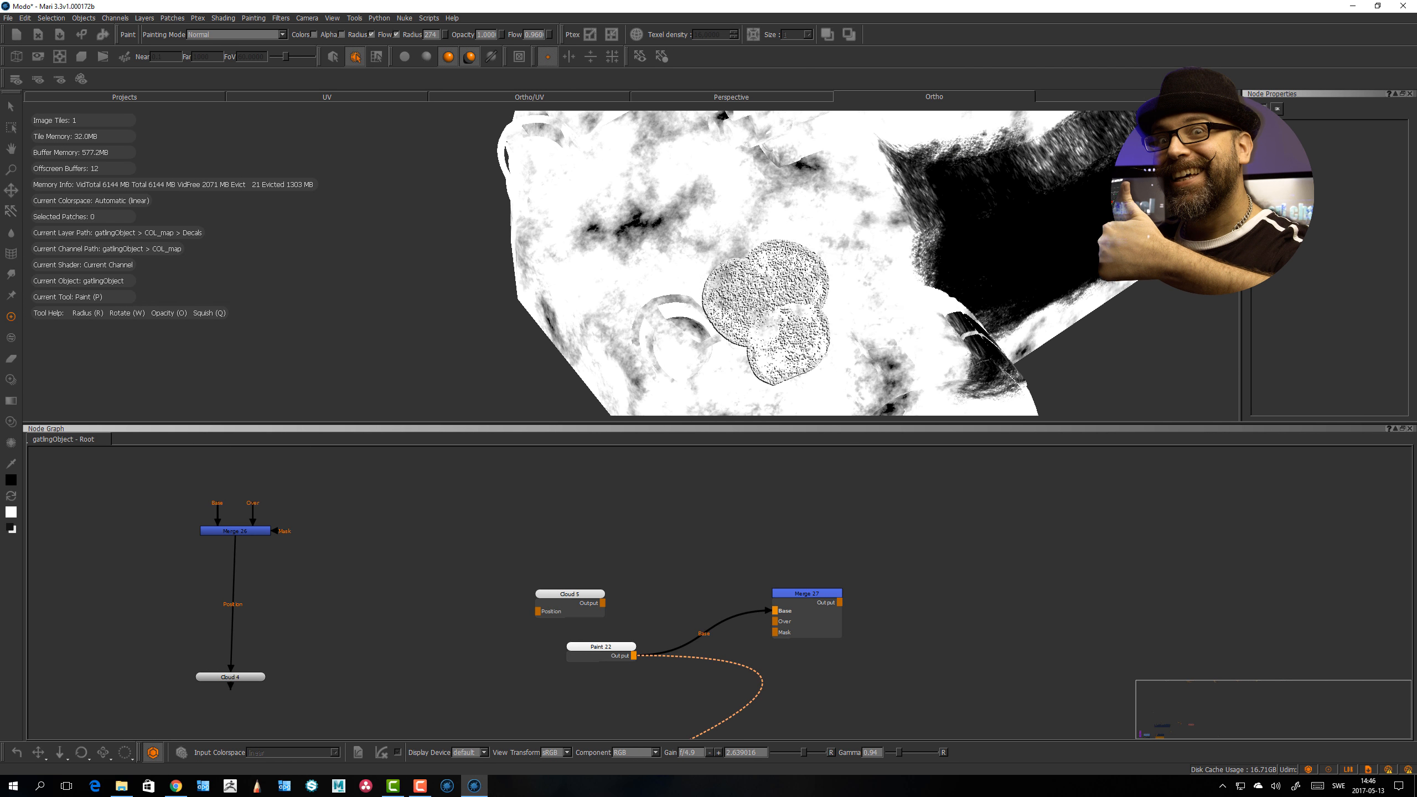
{"action": "left_click_drag", "start_coordinate": [890, 280], "coordinate": [790, 270], "text": "alt"}
Step: Set the painting cursor shape to Round in the preferences and confirm
{"action": "left_click", "coordinate": [26, 17]}
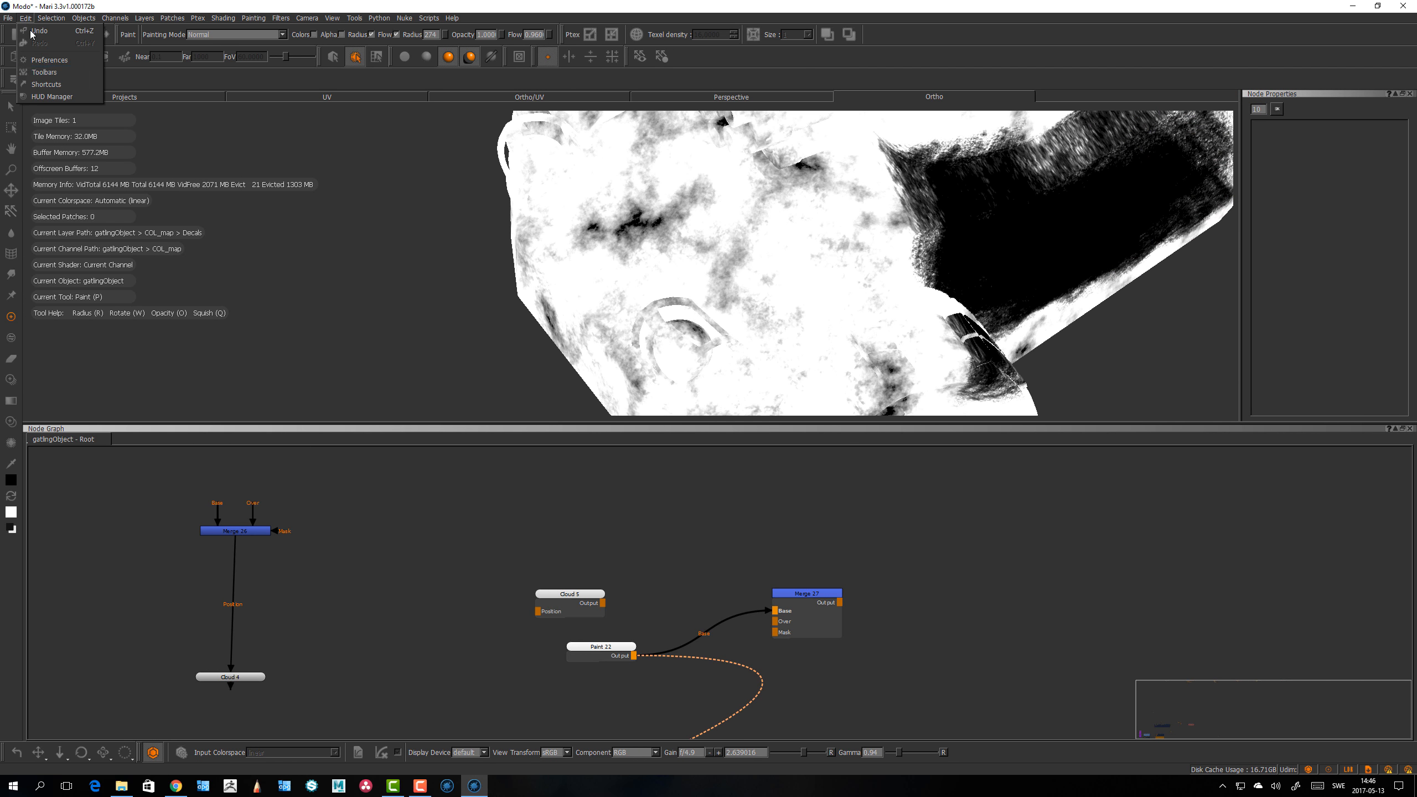
{"action": "left_click", "coordinate": [50, 60]}
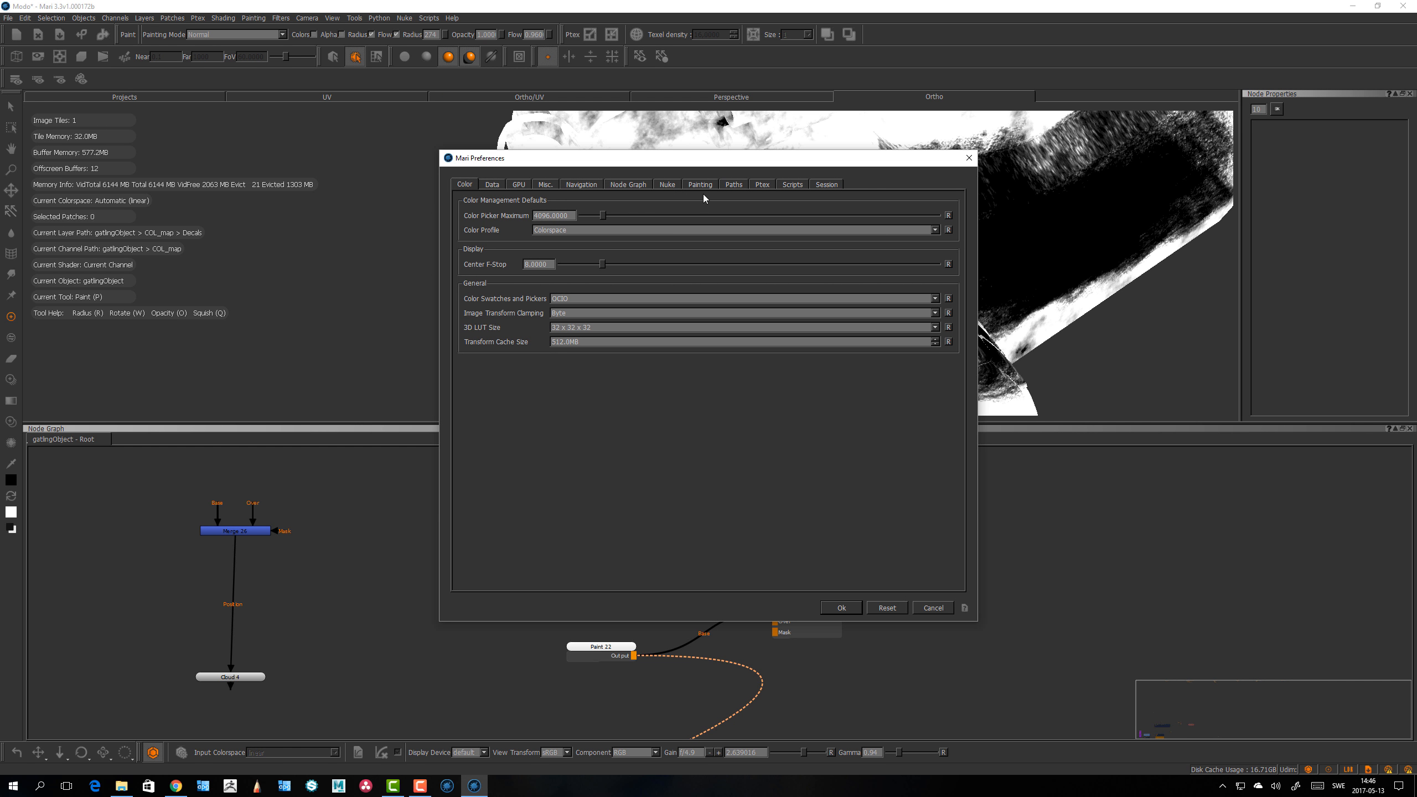
{"action": "left_click", "coordinate": [711, 187]}
{"action": "left_click", "coordinate": [639, 216]}
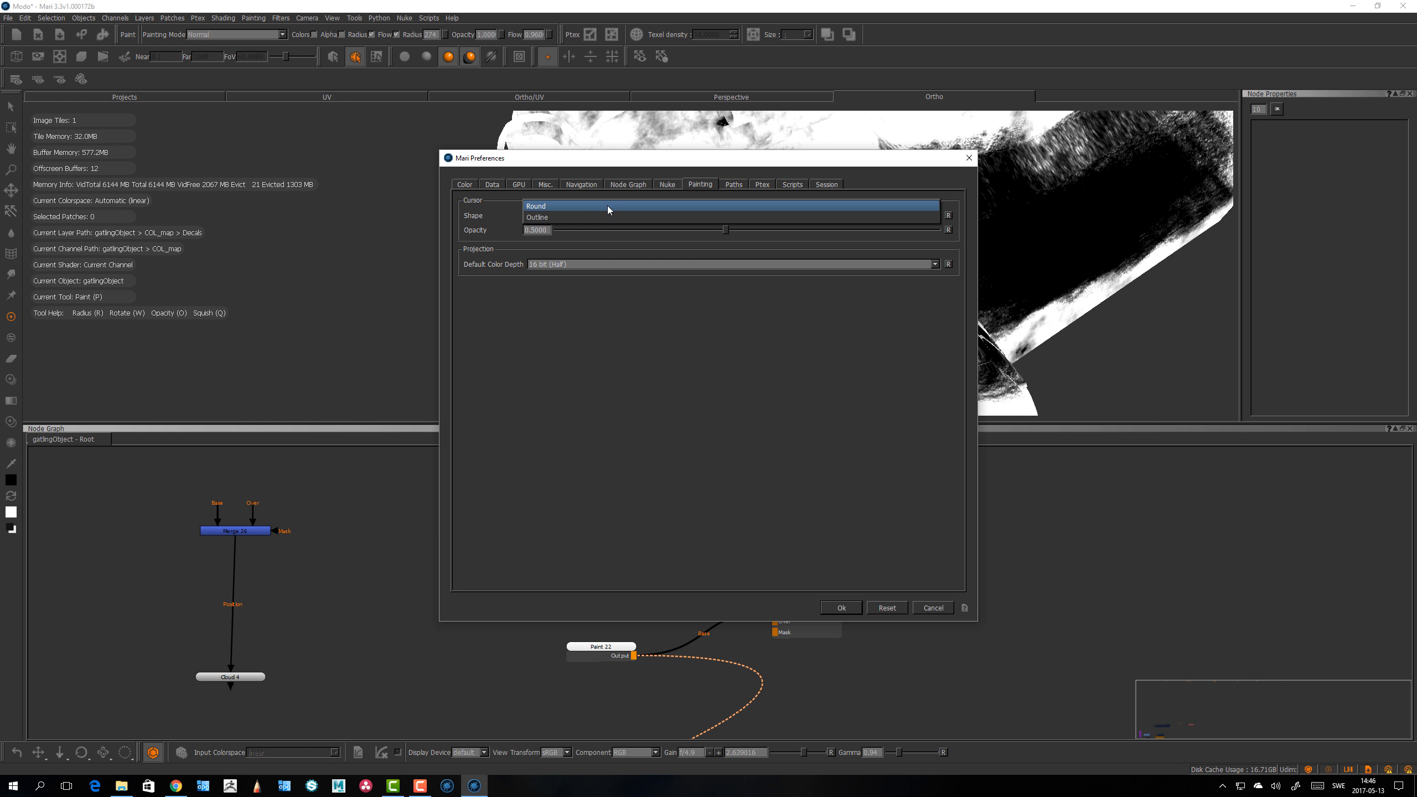
{"action": "left_click", "coordinate": [607, 206]}
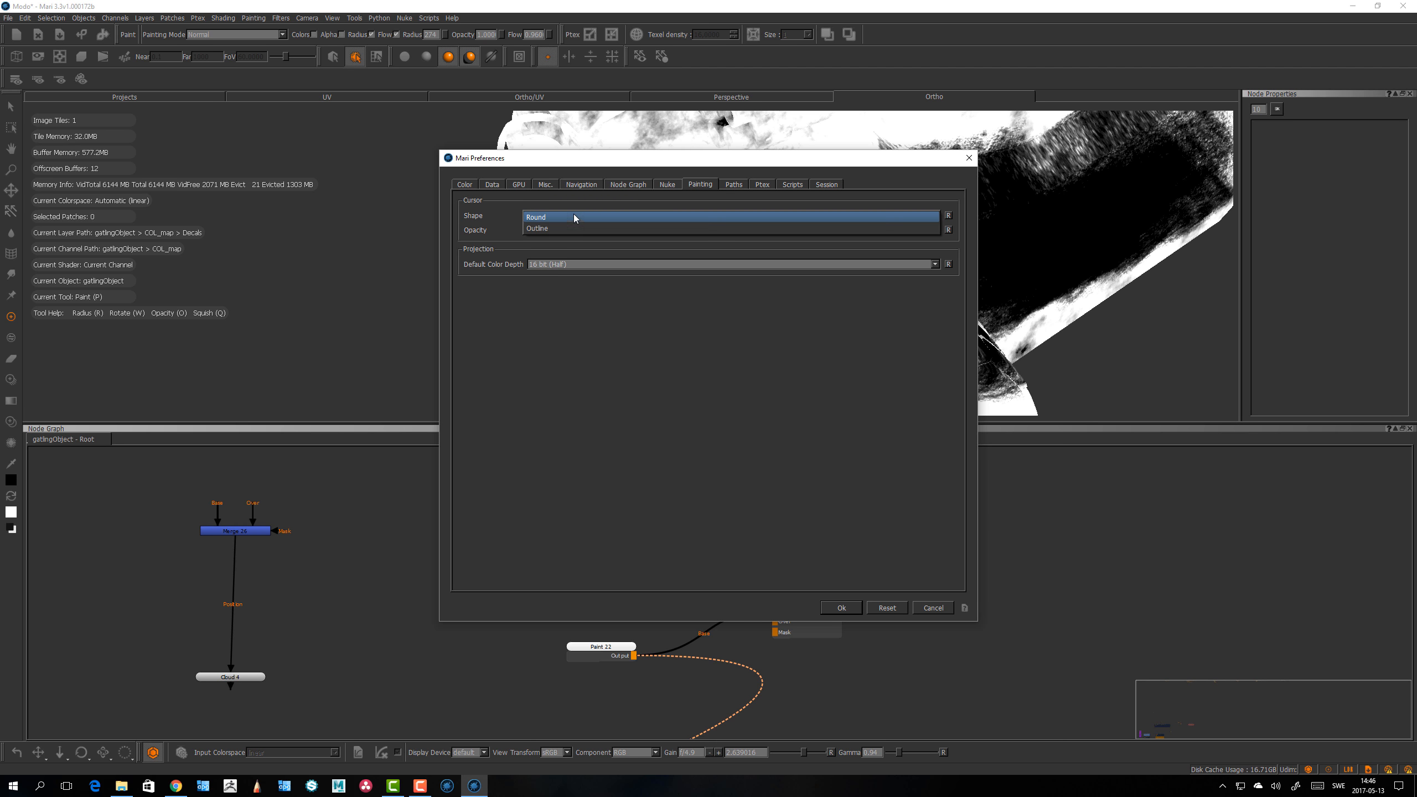
{"action": "left_click", "coordinate": [842, 609]}
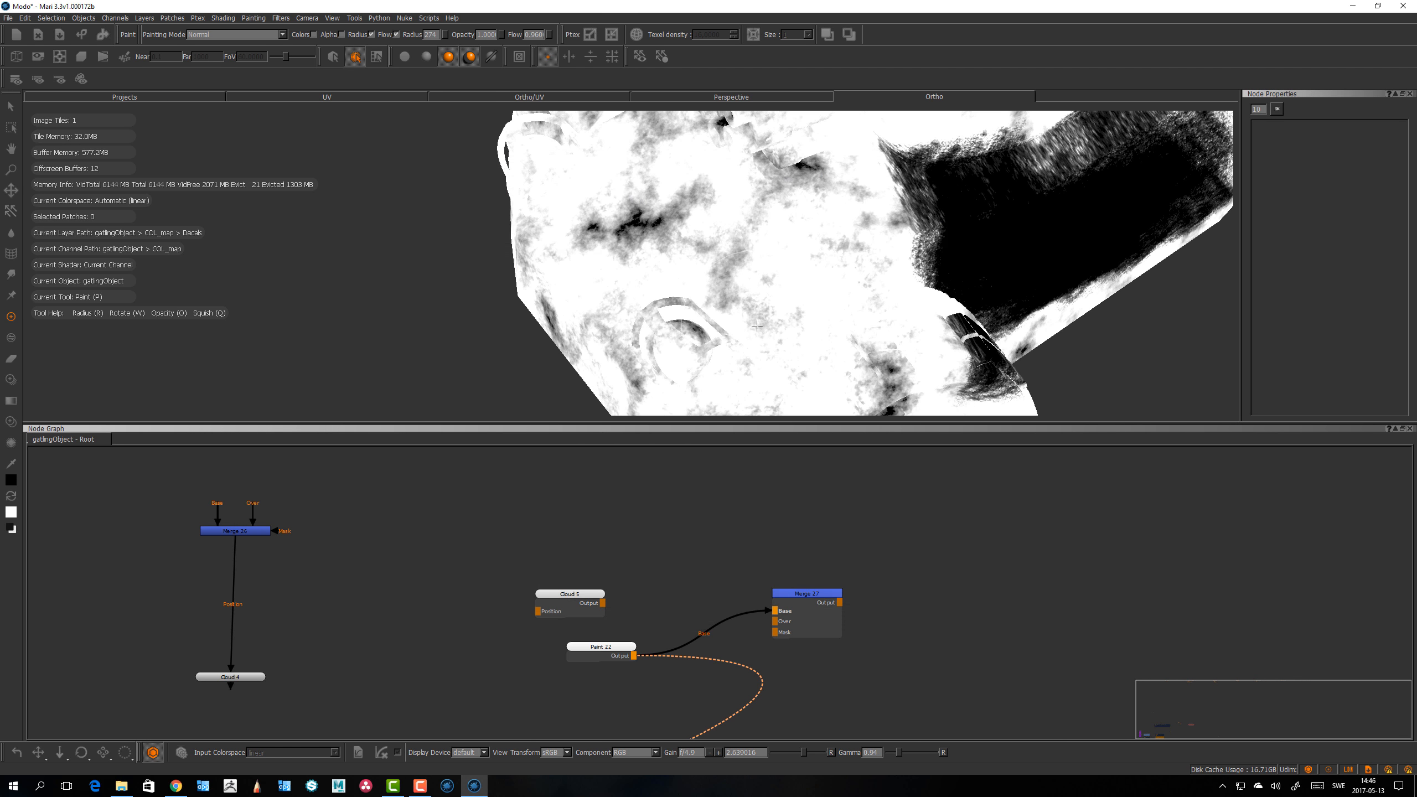
Step: Resize the brush radius, undo the stray stroke, and paint strokes over the vehicle's dark side
{"action": "key", "text": "r"}
{"action": "mouse_move", "coordinate": [784, 237]}
{"action": "left_mouse_down"}
{"action": "mouse_move", "coordinate": [765, 238]}
{"action": "mouse_move", "coordinate": [849, 247]}
{"action": "mouse_move", "coordinate": [753, 276]}
{"action": "mouse_move", "coordinate": [775, 323]}
{"action": "left_mouse_up"}
{"action": "key", "text": "ctrl+z"}
{"action": "mouse_move", "coordinate": [717, 260]}
{"action": "left_mouse_down"}
{"action": "mouse_move", "coordinate": [706, 235]}
{"action": "mouse_move", "coordinate": [857, 272]}
{"action": "mouse_move", "coordinate": [938, 243]}
{"action": "left_mouse_up"}
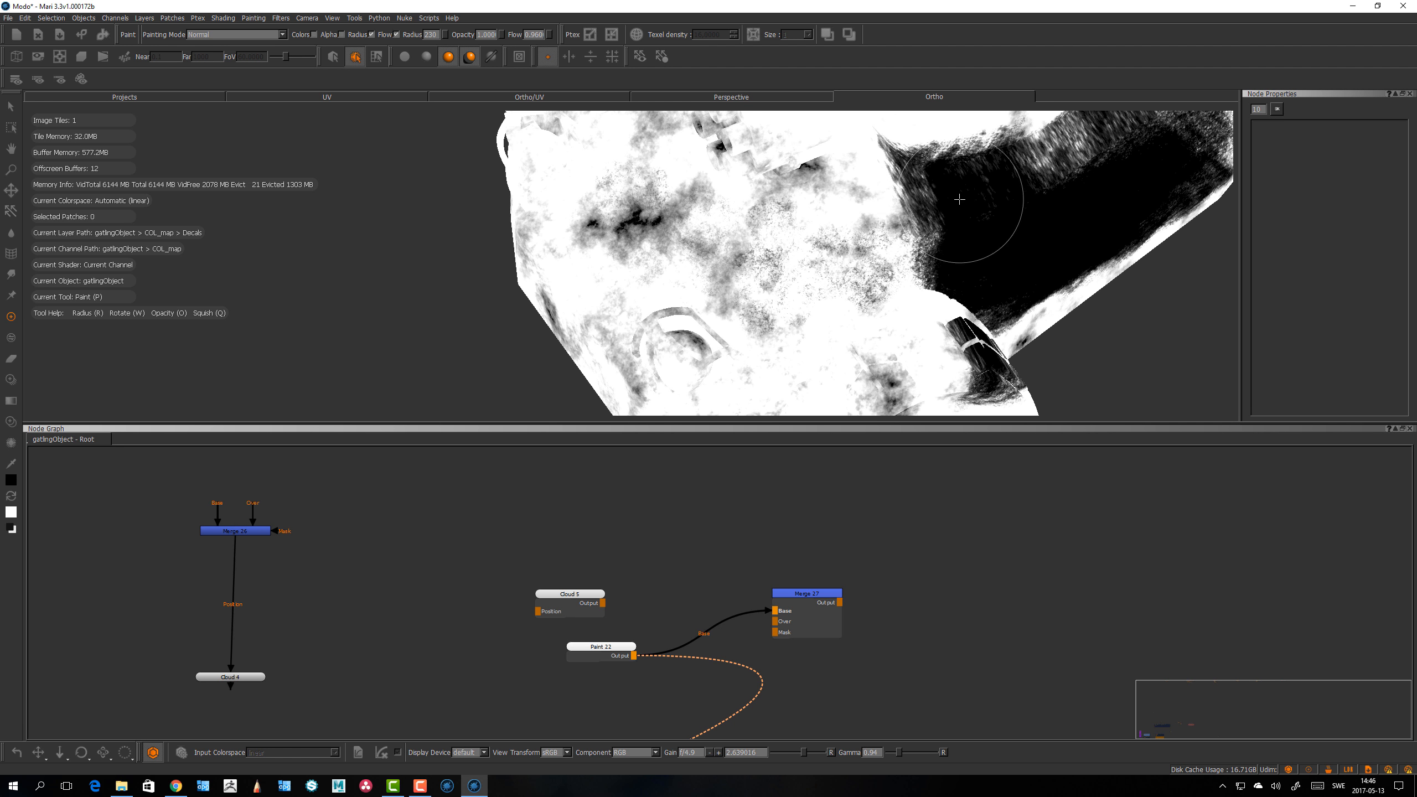
{"action": "left_click_drag", "start_coordinate": [856, 226], "coordinate": [938, 215]}
{"action": "key", "text": "b"}
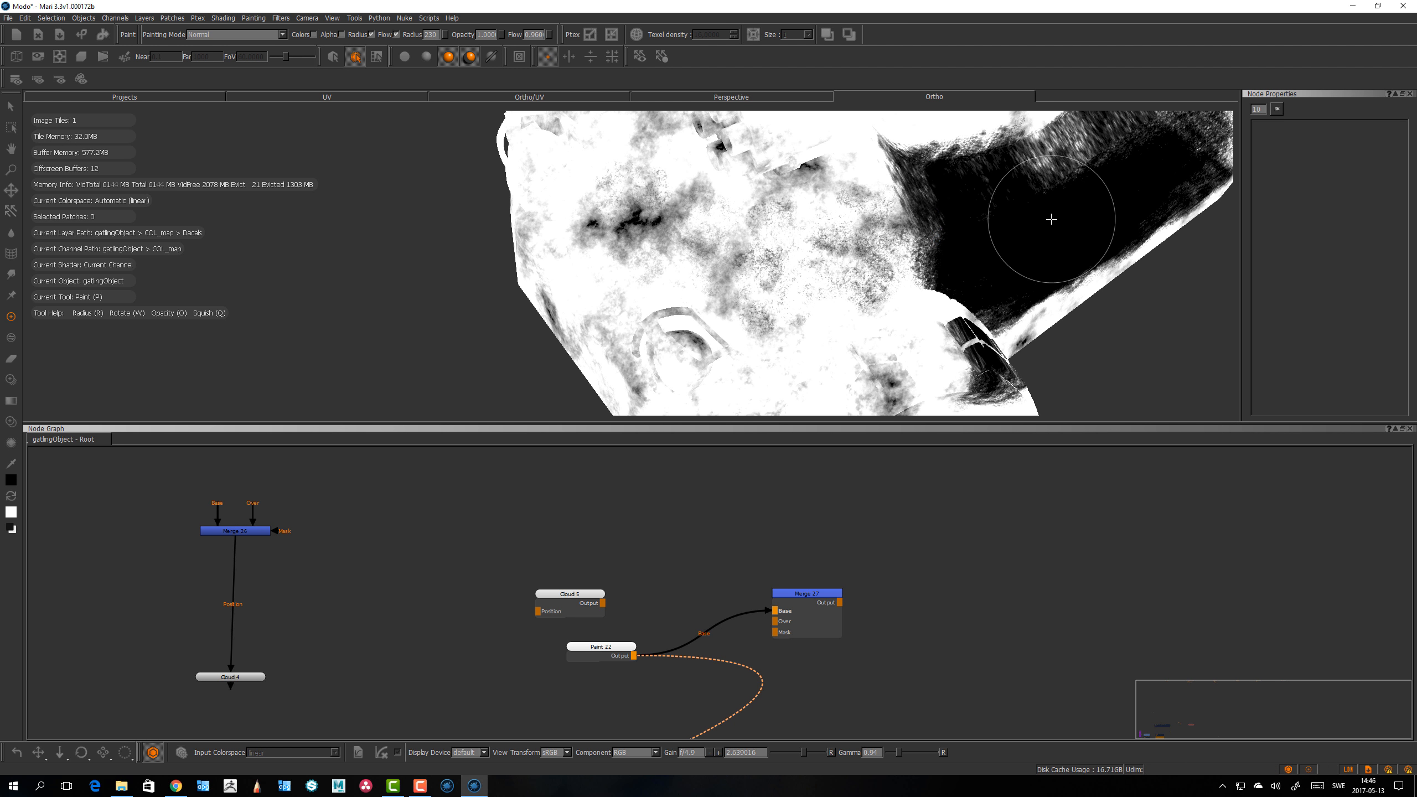
{"action": "left_click_drag", "start_coordinate": [1024, 242], "coordinate": [767, 268], "text": "alt"}
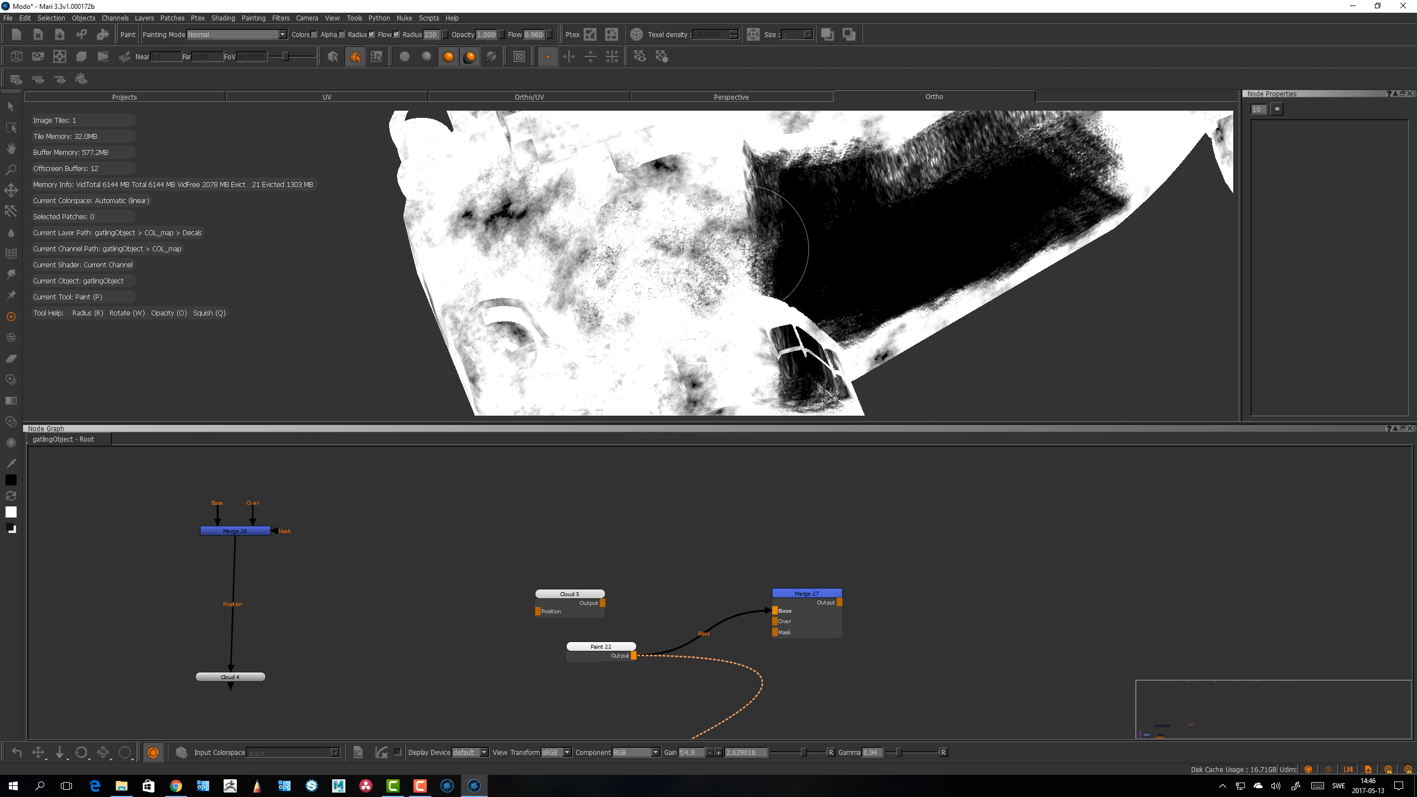
{"action": "left_click_drag", "start_coordinate": [754, 270], "coordinate": [761, 281], "text": "alt"}
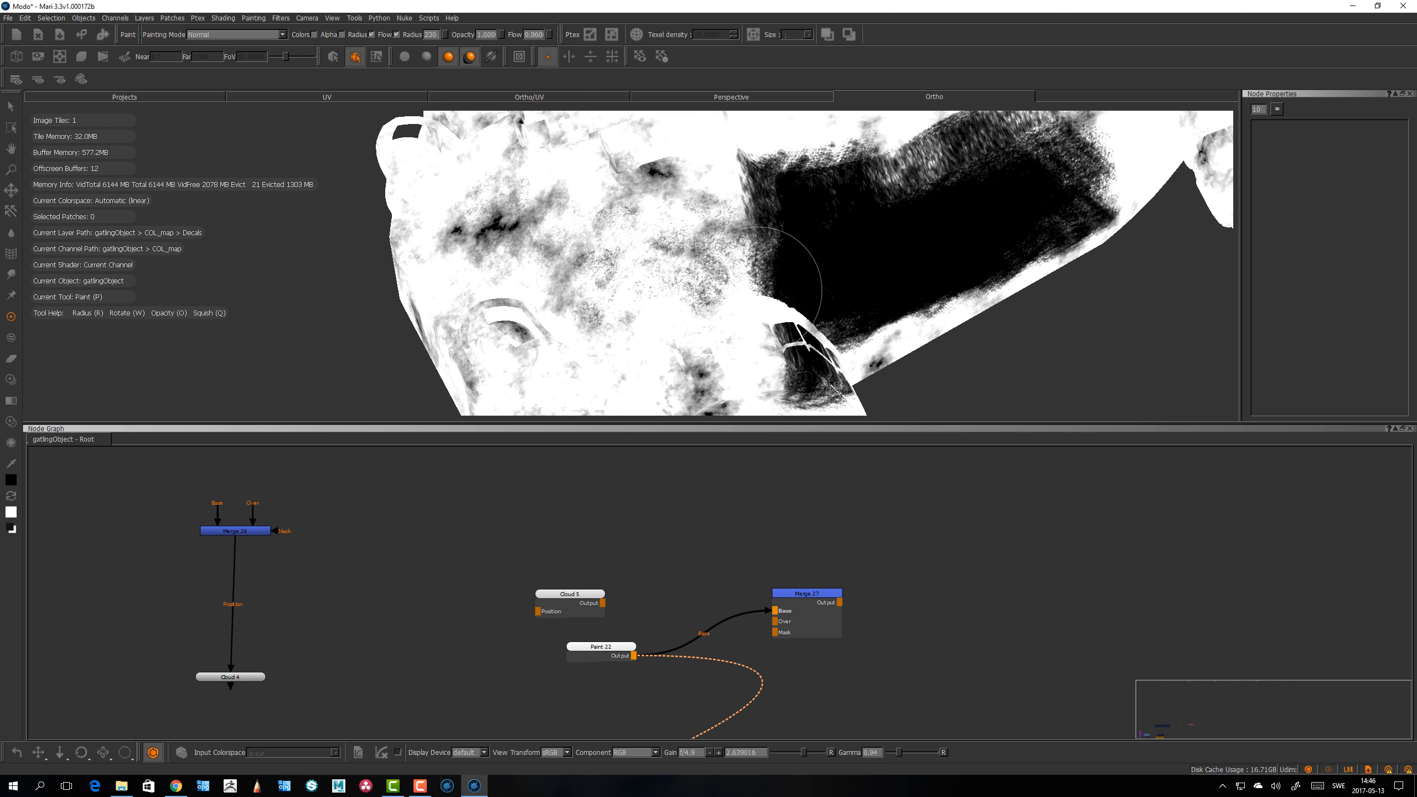
{"action": "left_click_drag", "start_coordinate": [662, 295], "coordinate": [660, 284], "text": "alt"}
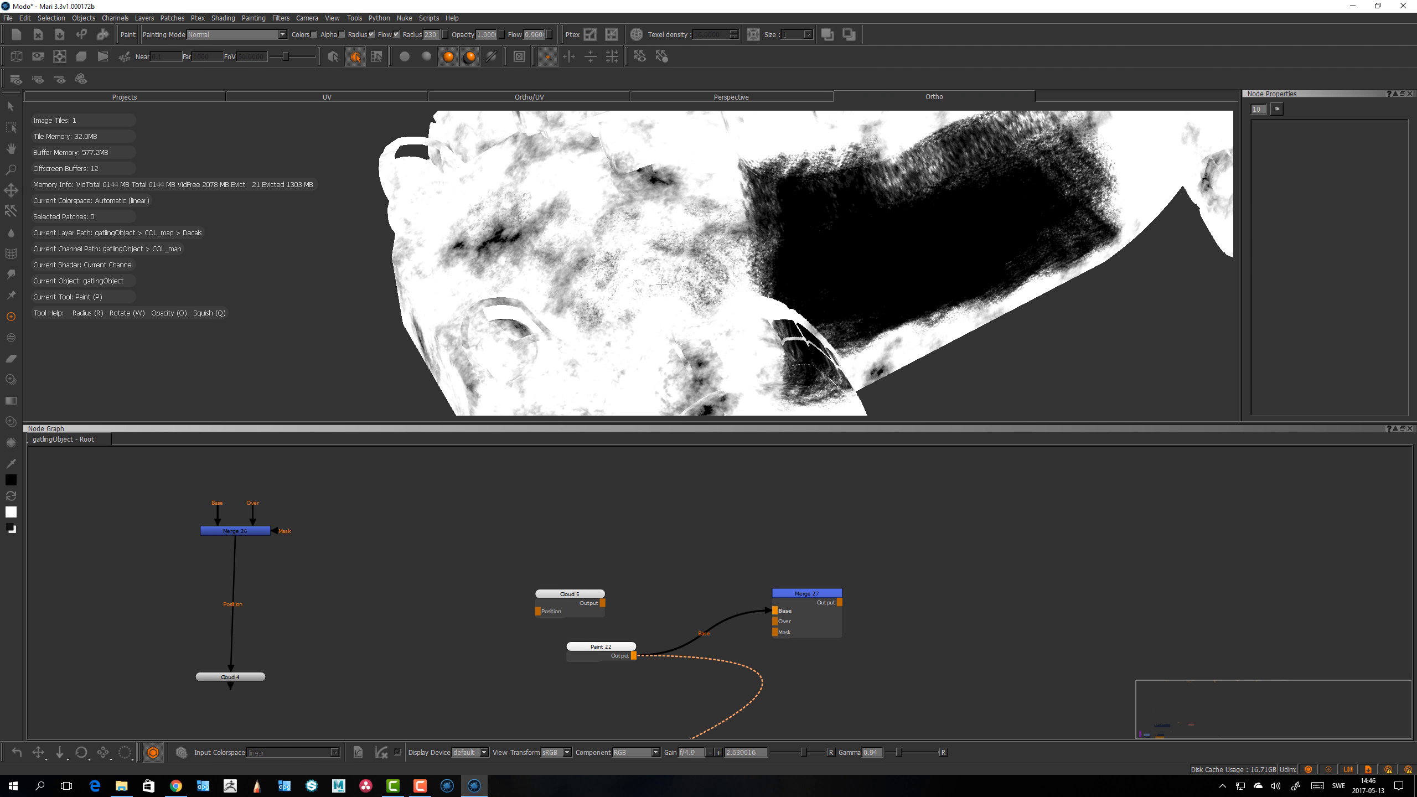
{"action": "left_click", "coordinate": [9, 18]}
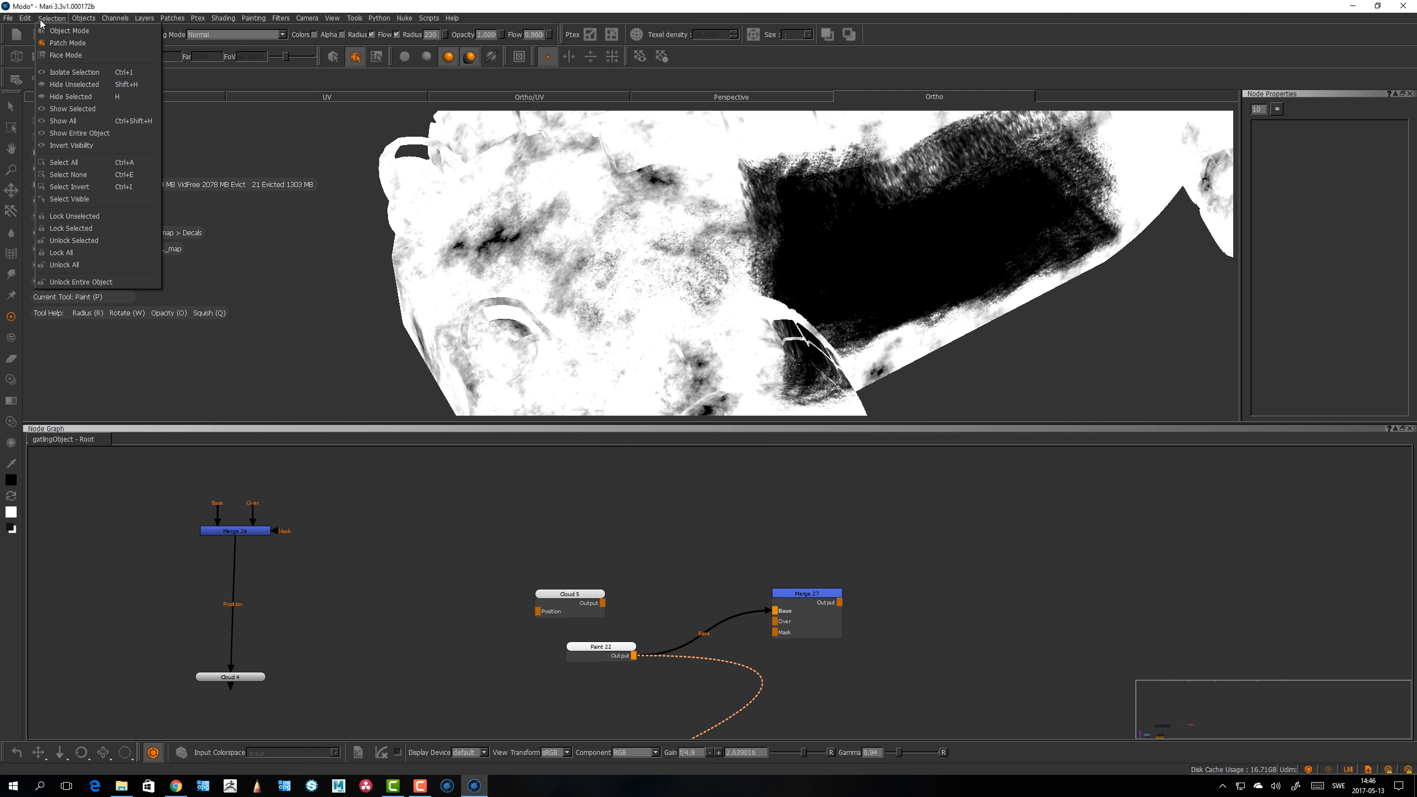
{"action": "left_click", "coordinate": [155, 109]}
{"action": "left_click_drag", "start_coordinate": [405, 251], "coordinate": [452, 309], "text": "alt"}
{"action": "key", "text": "Tab"}
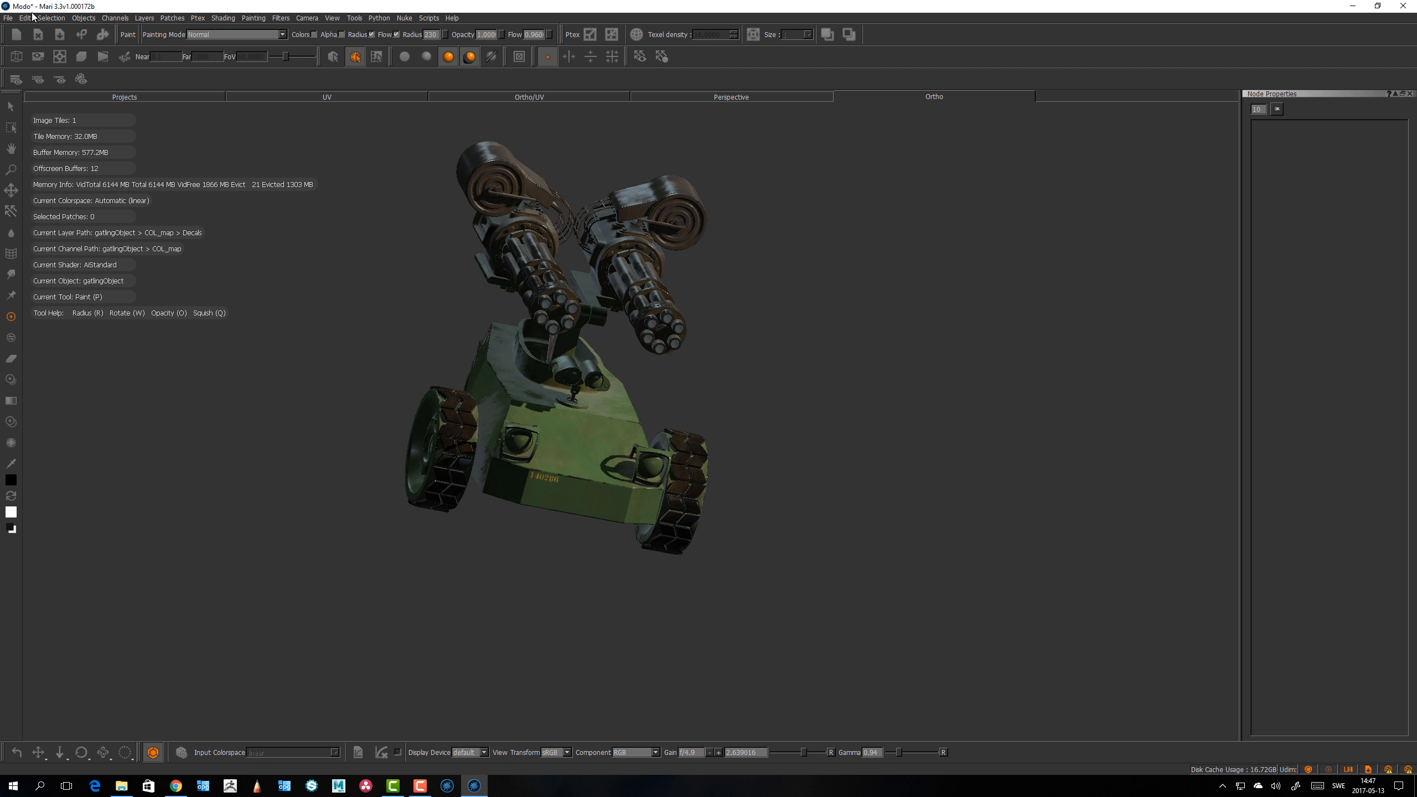
Step: Add a folder inside the Global HDR directory as an HDR search path in the Paths preferences
{"action": "left_click", "coordinate": [25, 19]}
{"action": "left_click", "coordinate": [39, 65]}
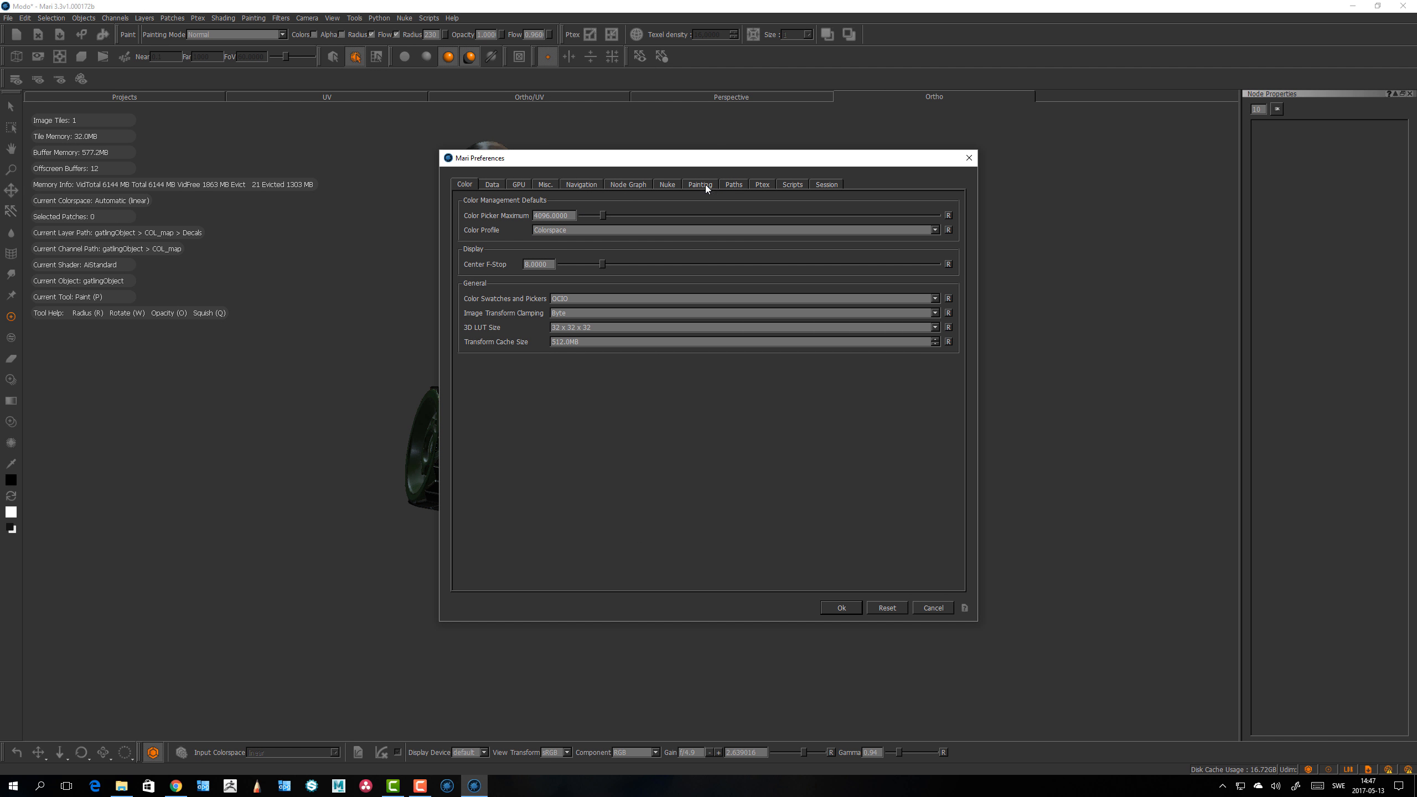
{"action": "left_click", "coordinate": [706, 184]}
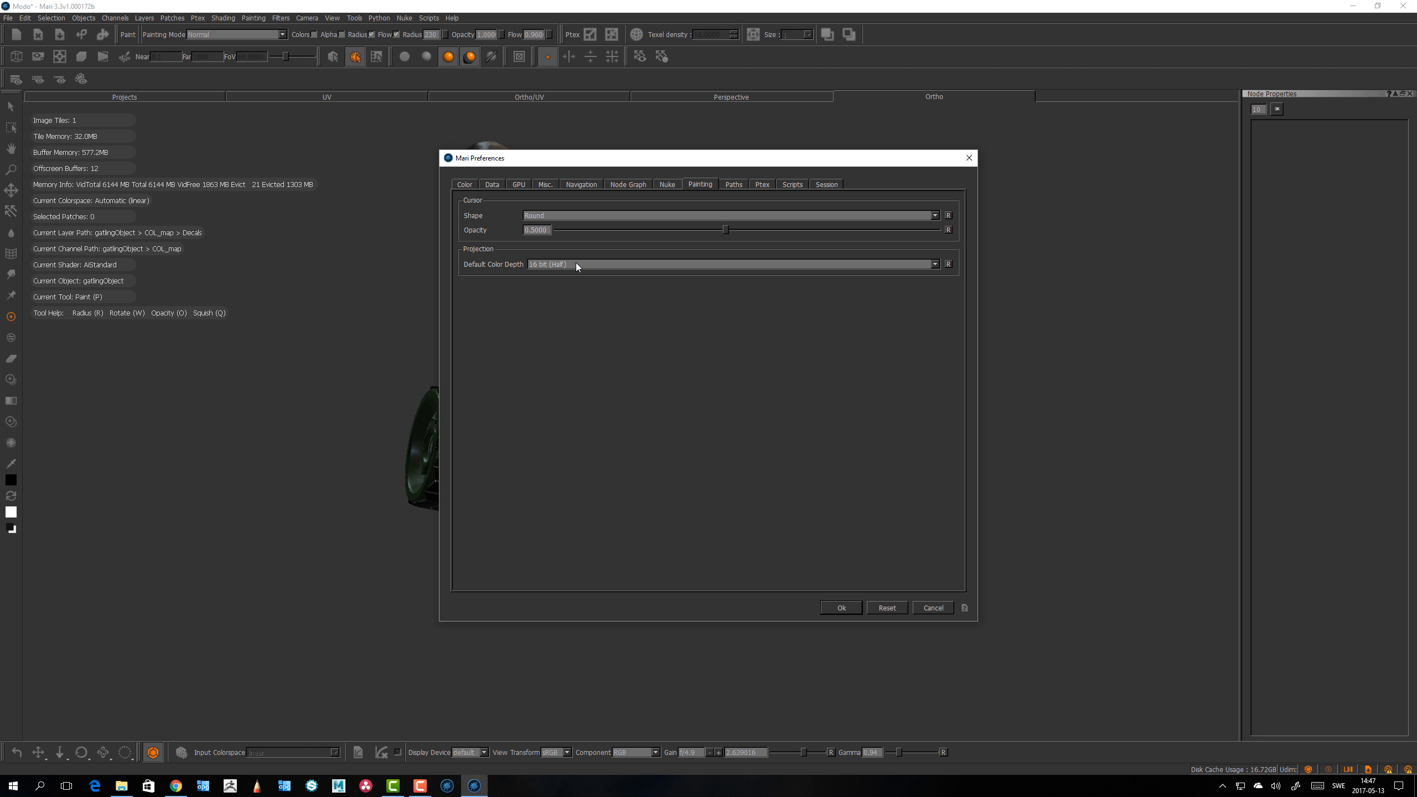
{"action": "left_click", "coordinate": [734, 185]}
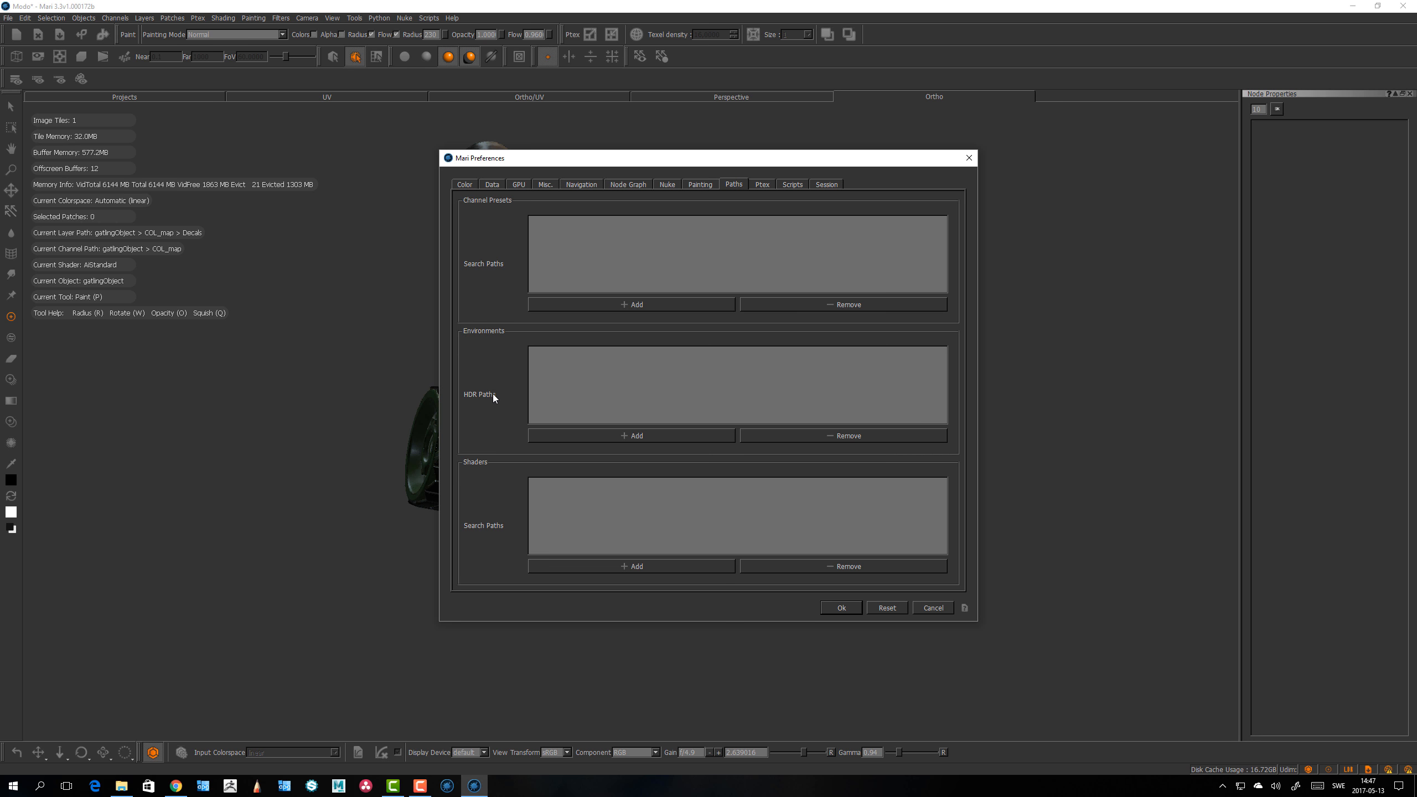
{"action": "left_click", "coordinate": [642, 437]}
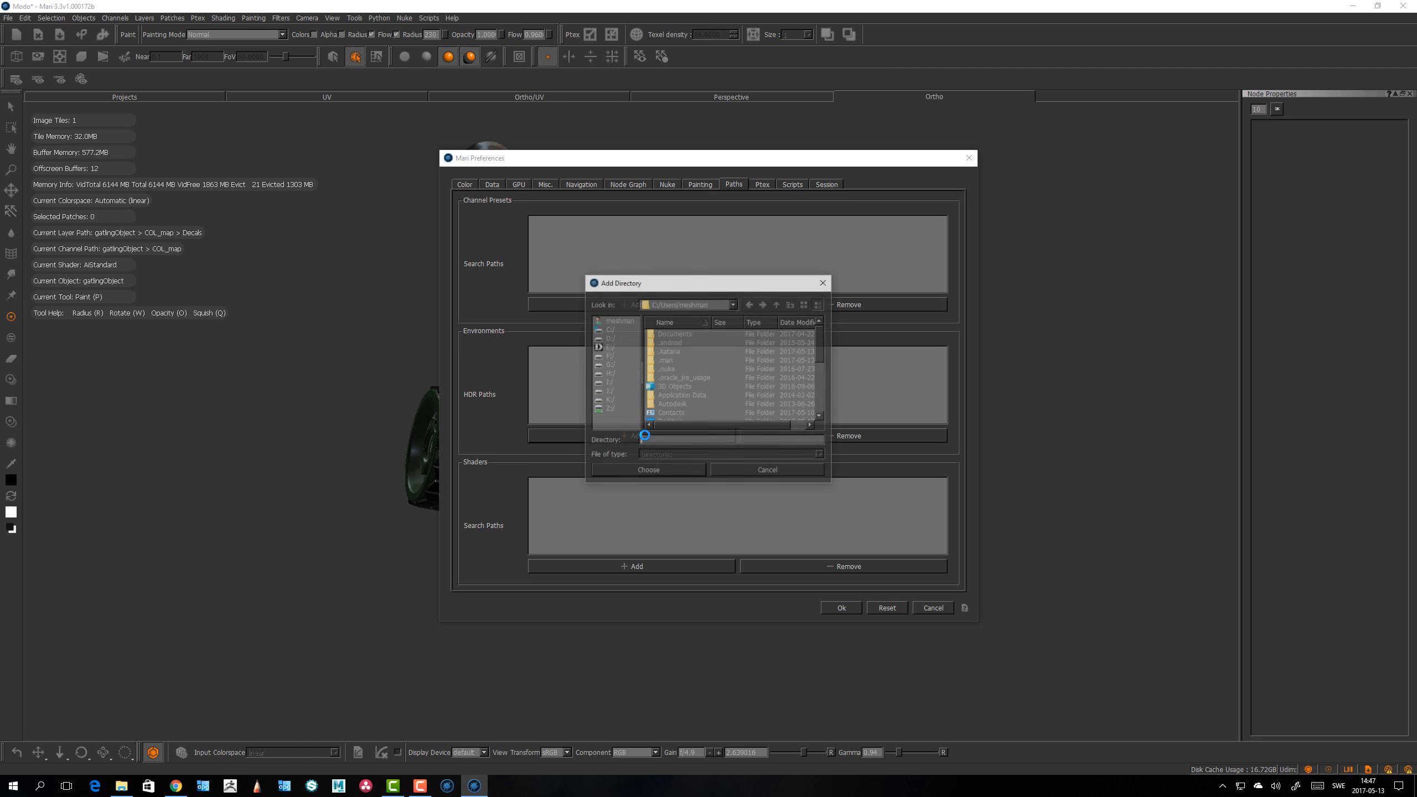
{"action": "left_click", "coordinate": [609, 409]}
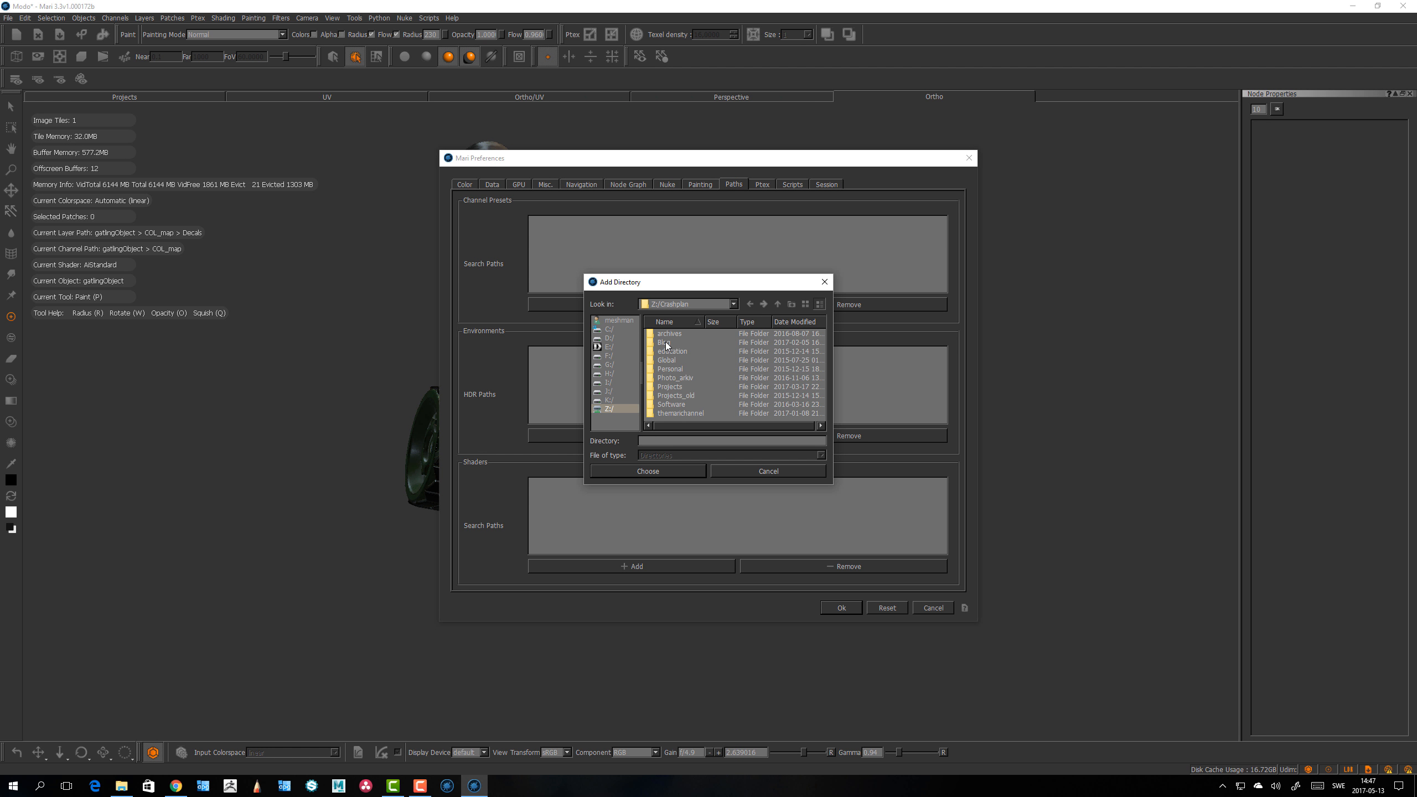
{"action": "double_click", "coordinate": [669, 363]}
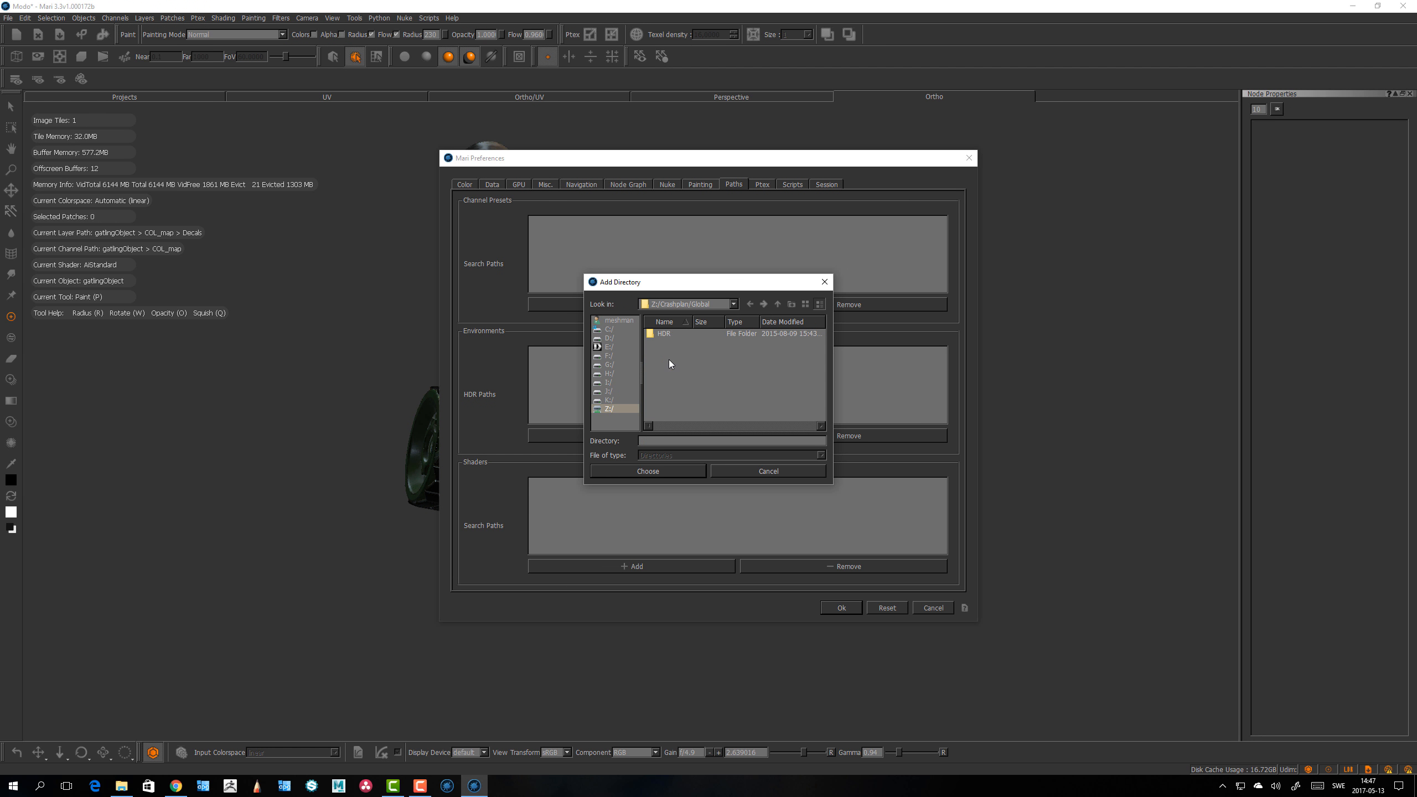
{"action": "left_click", "coordinate": [669, 361]}
{"action": "double_click", "coordinate": [669, 361]}
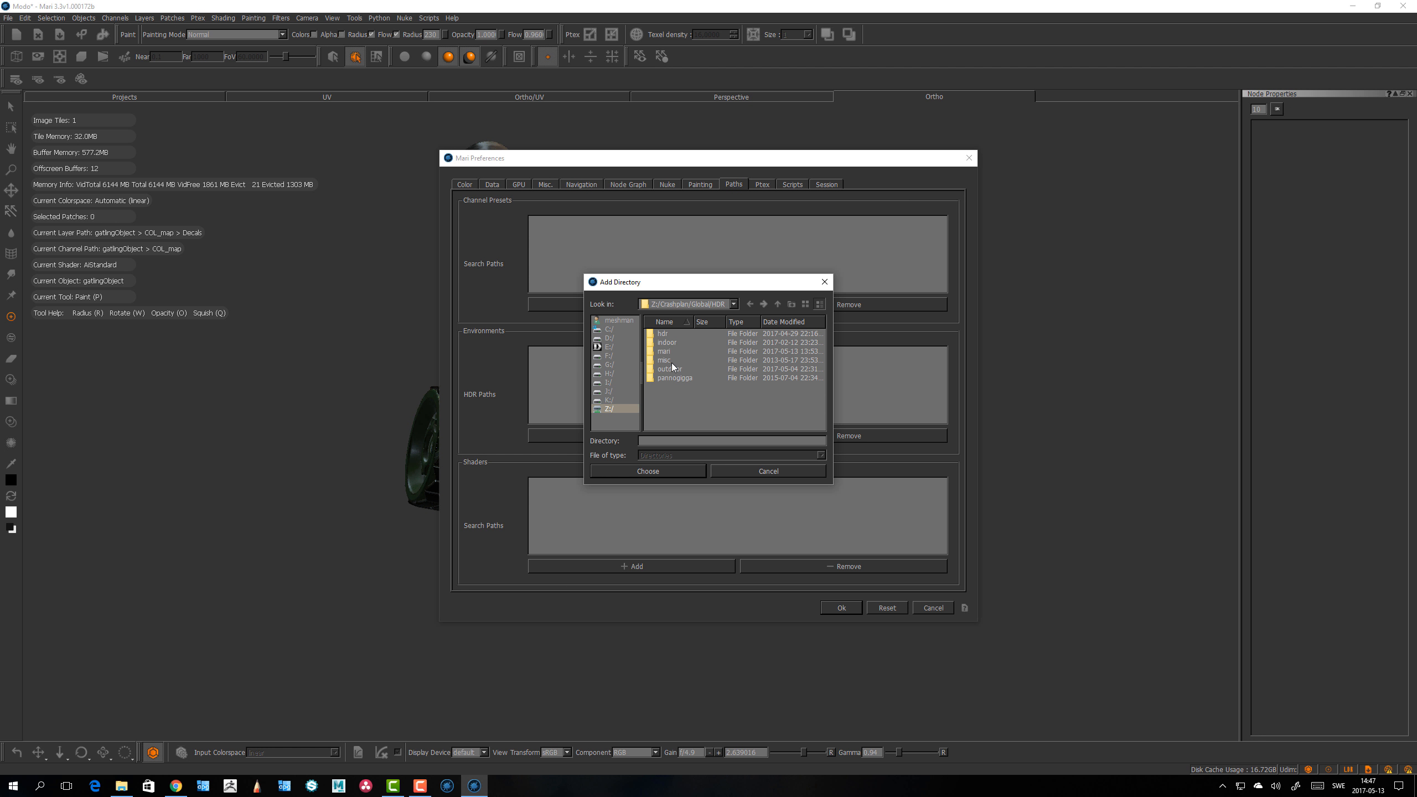
{"action": "left_click", "coordinate": [670, 361]}
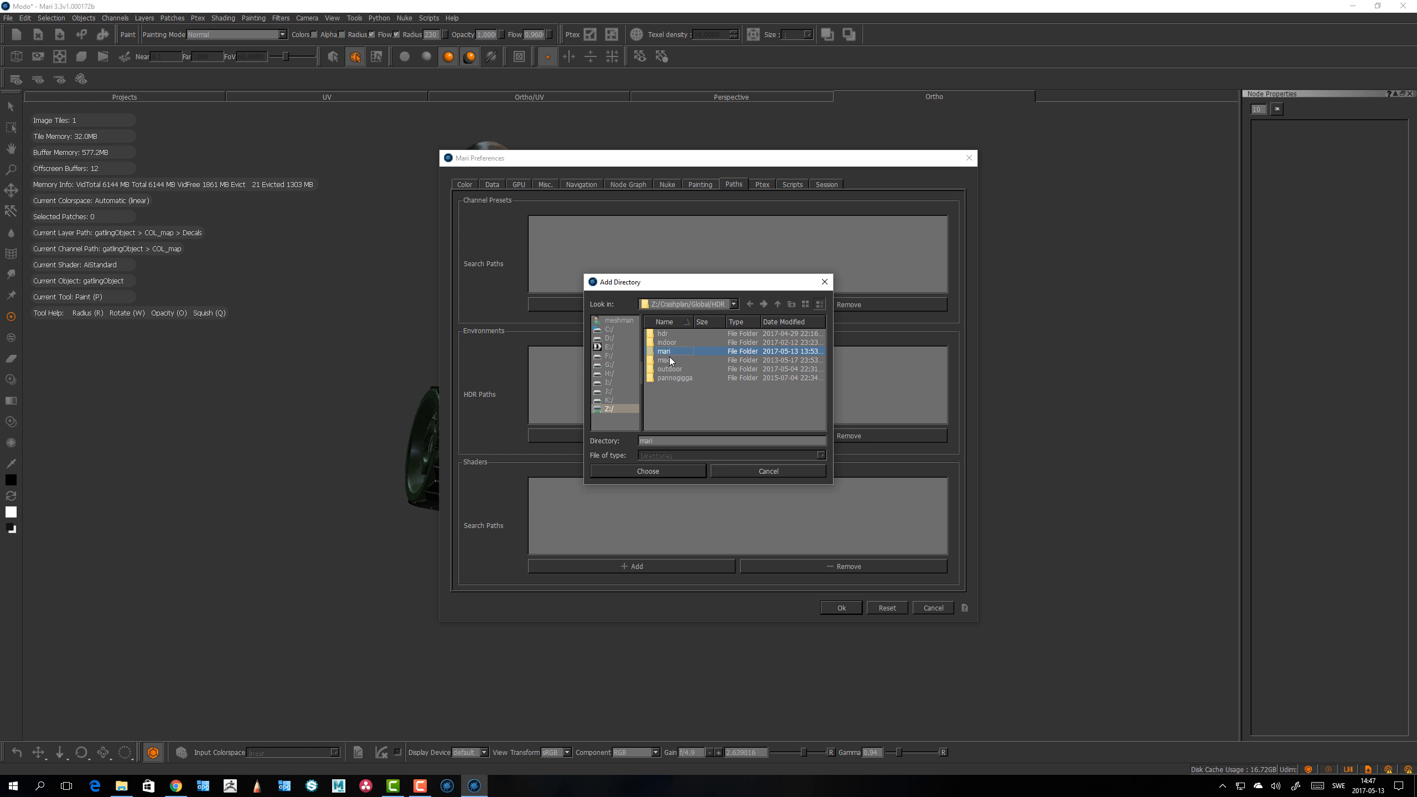
{"action": "left_click", "coordinate": [660, 471]}
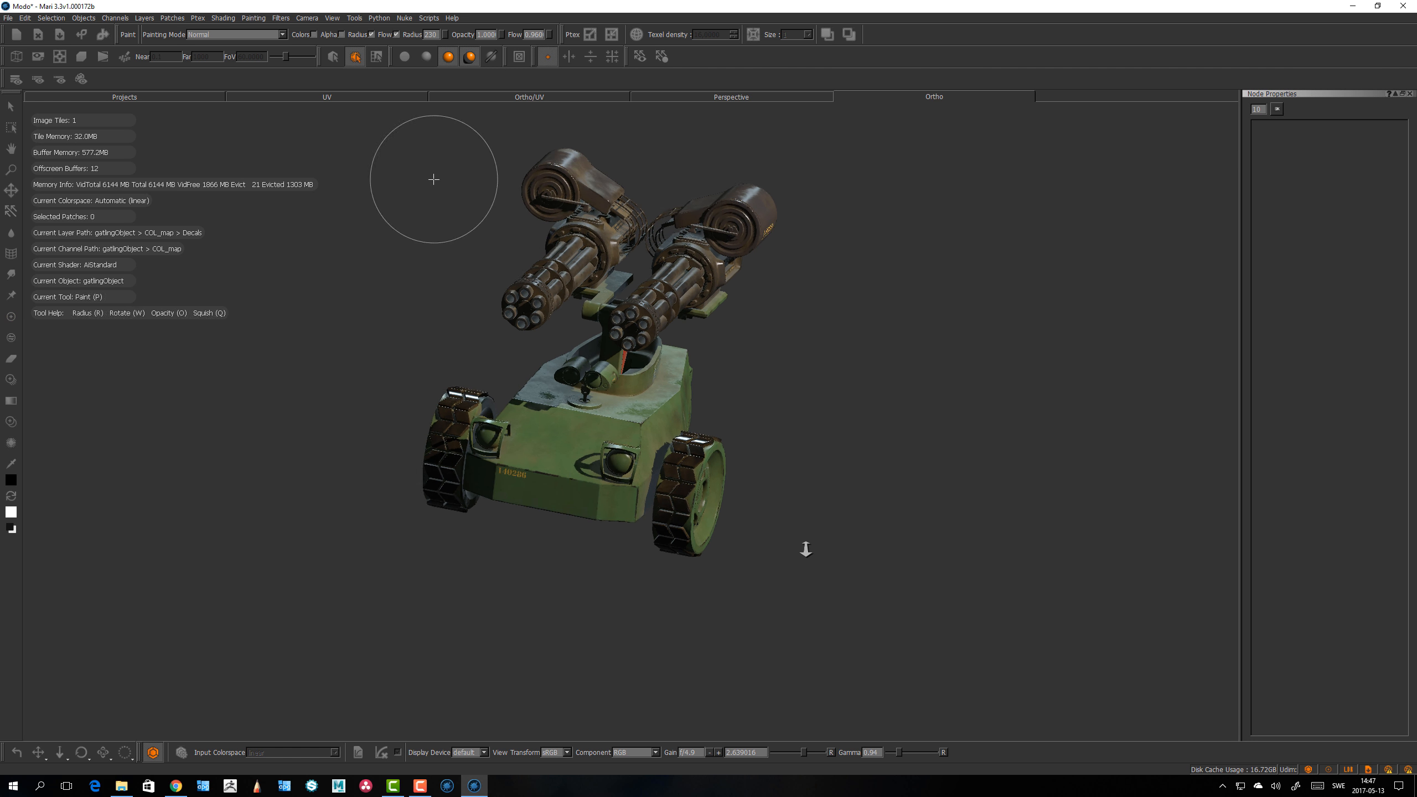
Step: Open the Lights palette and select the Environment light
{"action": "mouse_move", "coordinate": [803, 548]}
{"action": "left_mouse_down", "text": "alt"}
{"action": "mouse_move", "coordinate": [762, 541]}
{"action": "mouse_move", "coordinate": [797, 547]}
{"action": "mouse_move", "coordinate": [829, 512]}
{"action": "mouse_move", "coordinate": [786, 522]}
{"action": "mouse_move", "coordinate": [800, 526]}
{"action": "left_mouse_up", "text": "alt"}
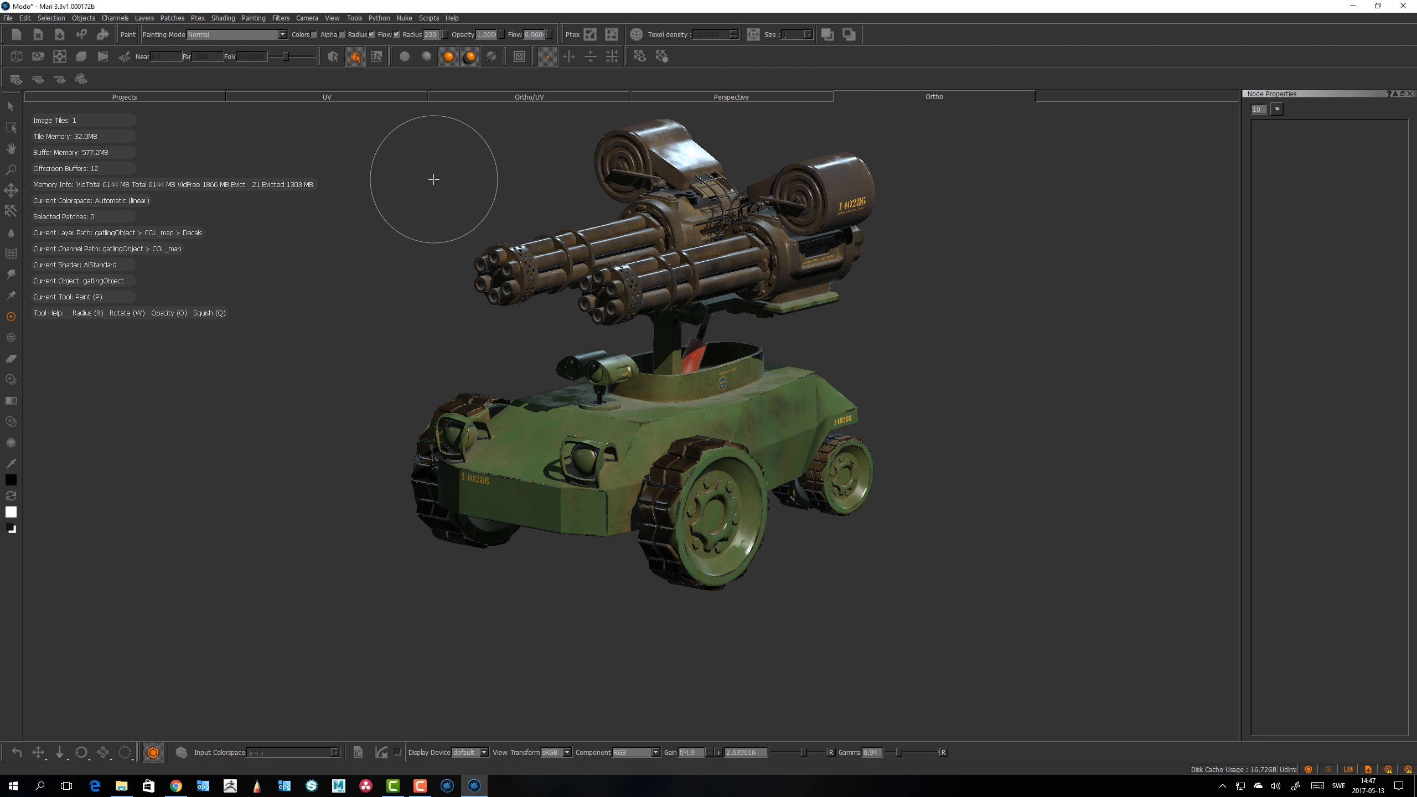
{"action": "right_click", "coordinate": [900, 32]}
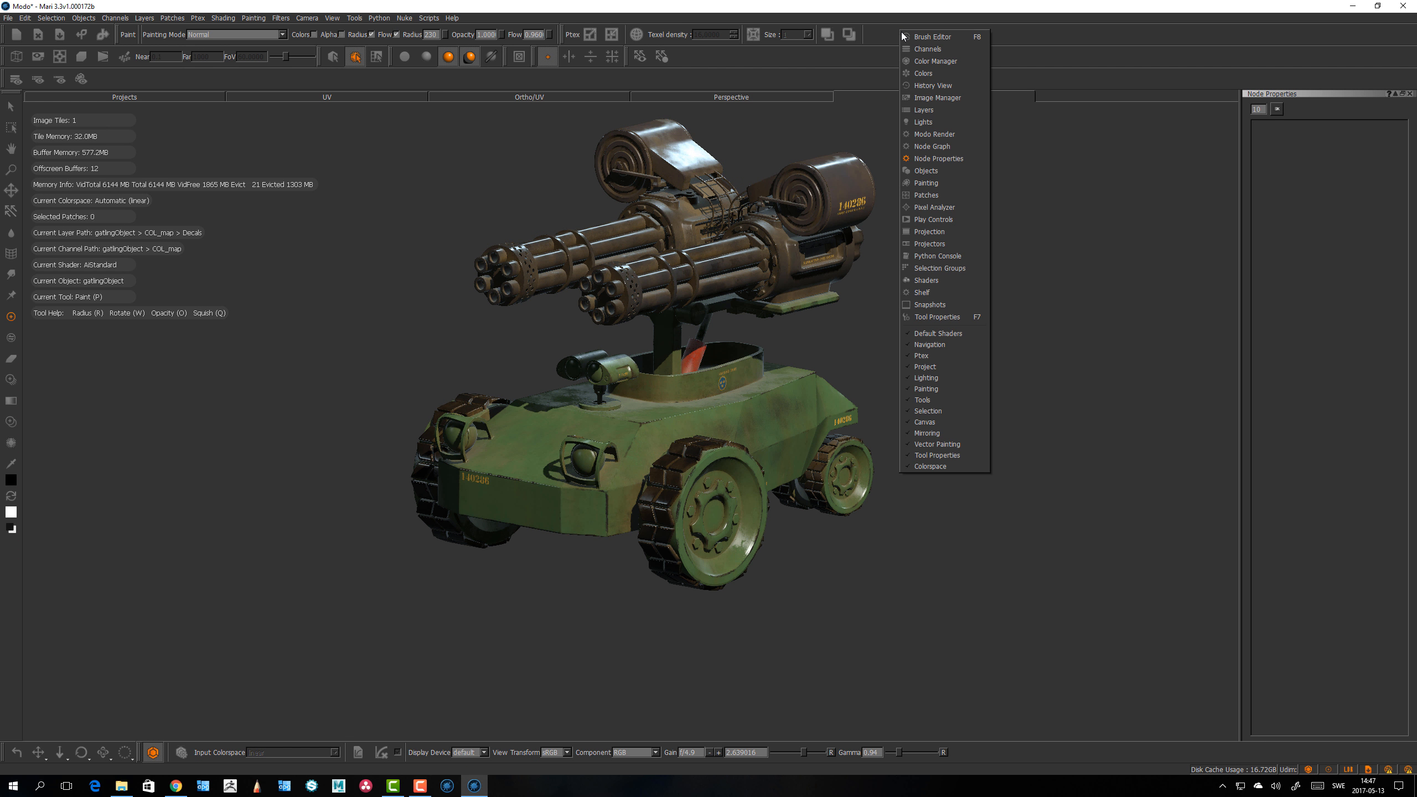
{"action": "left_click", "coordinate": [925, 122]}
{"action": "left_click", "coordinate": [58, 122]}
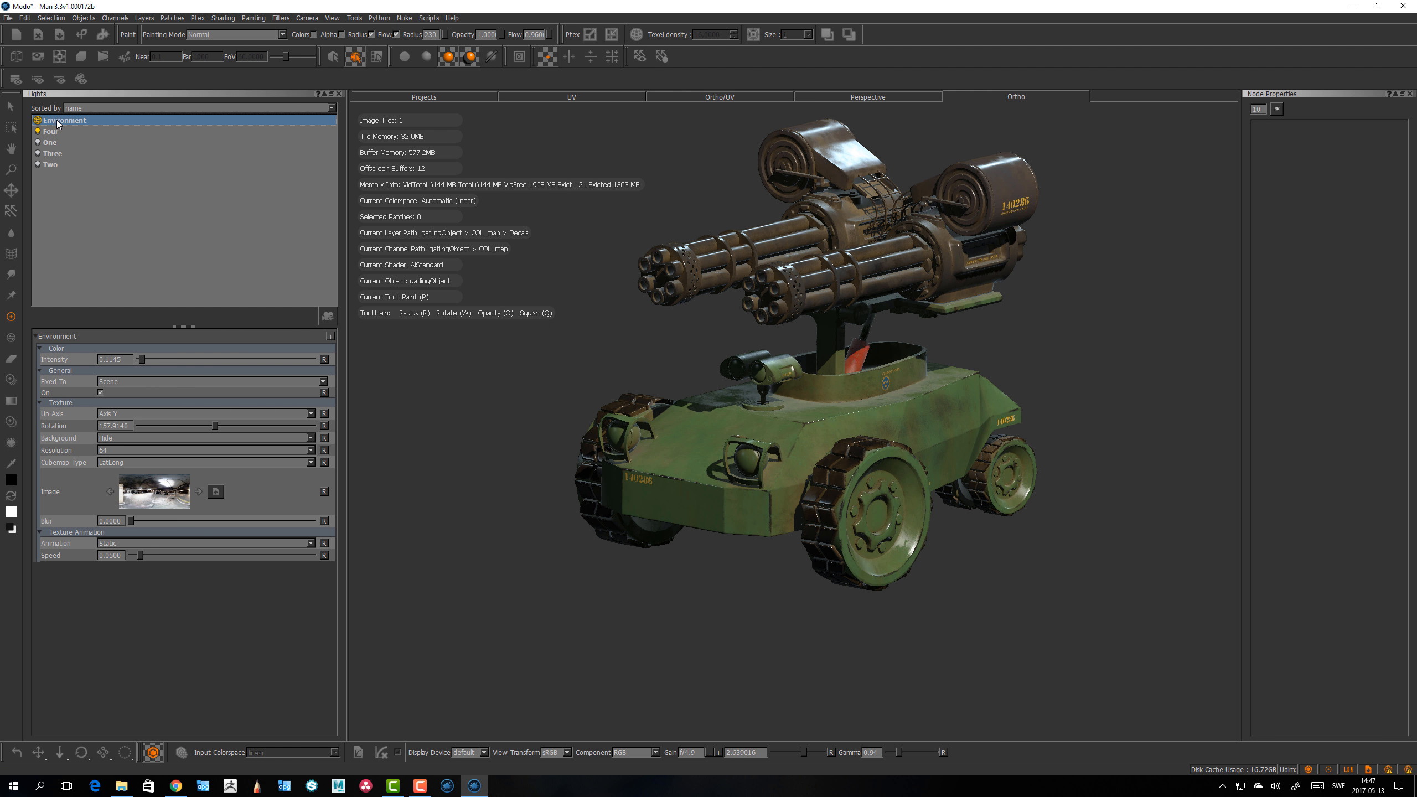
Step: Pick a different HDR image for the environment light from the environment picker
{"action": "left_click", "coordinate": [149, 505]}
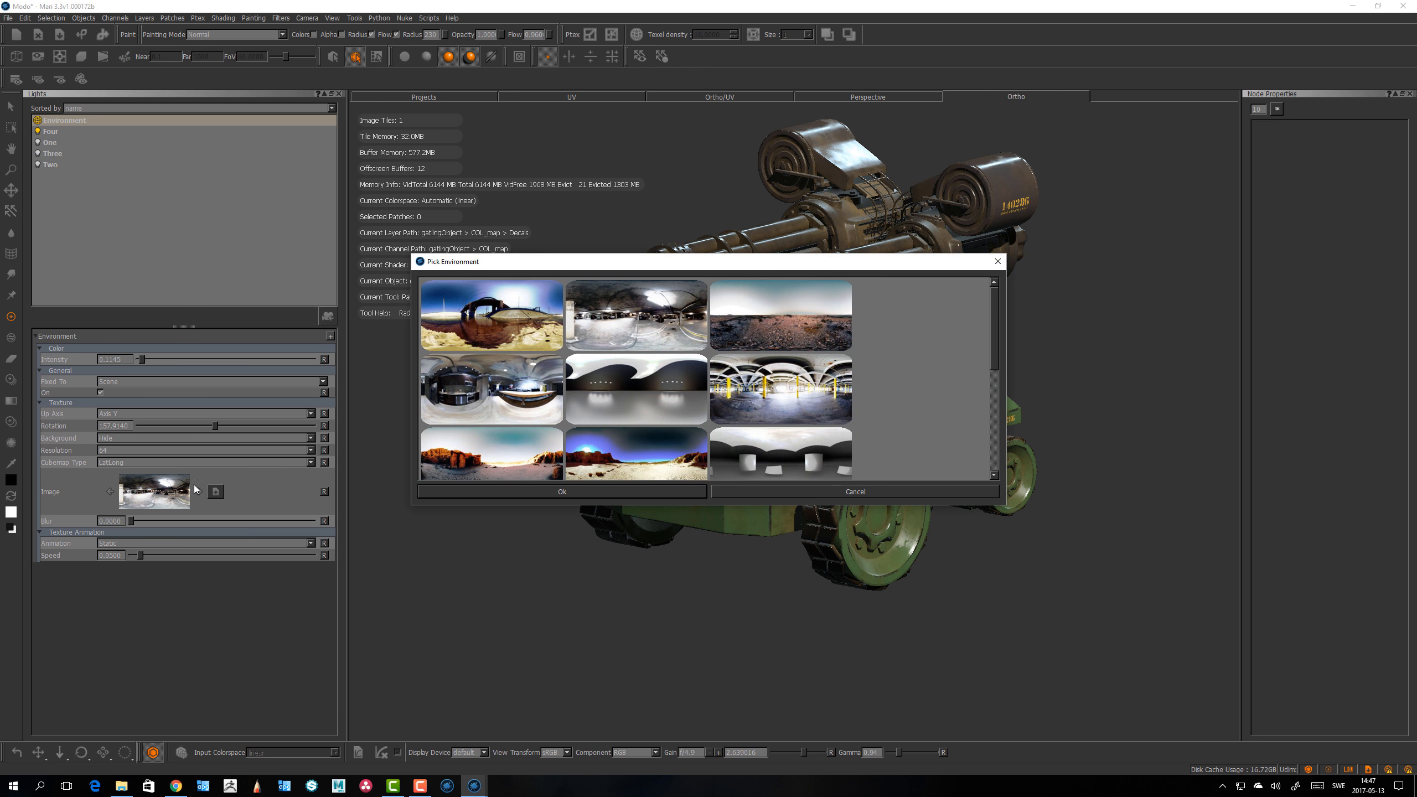
{"action": "scroll", "coordinate": [817, 370], "scroll_direction": "down", "scroll_amount": 3}
{"action": "scroll", "coordinate": [798, 402], "scroll_direction": "down", "scroll_amount": 1}
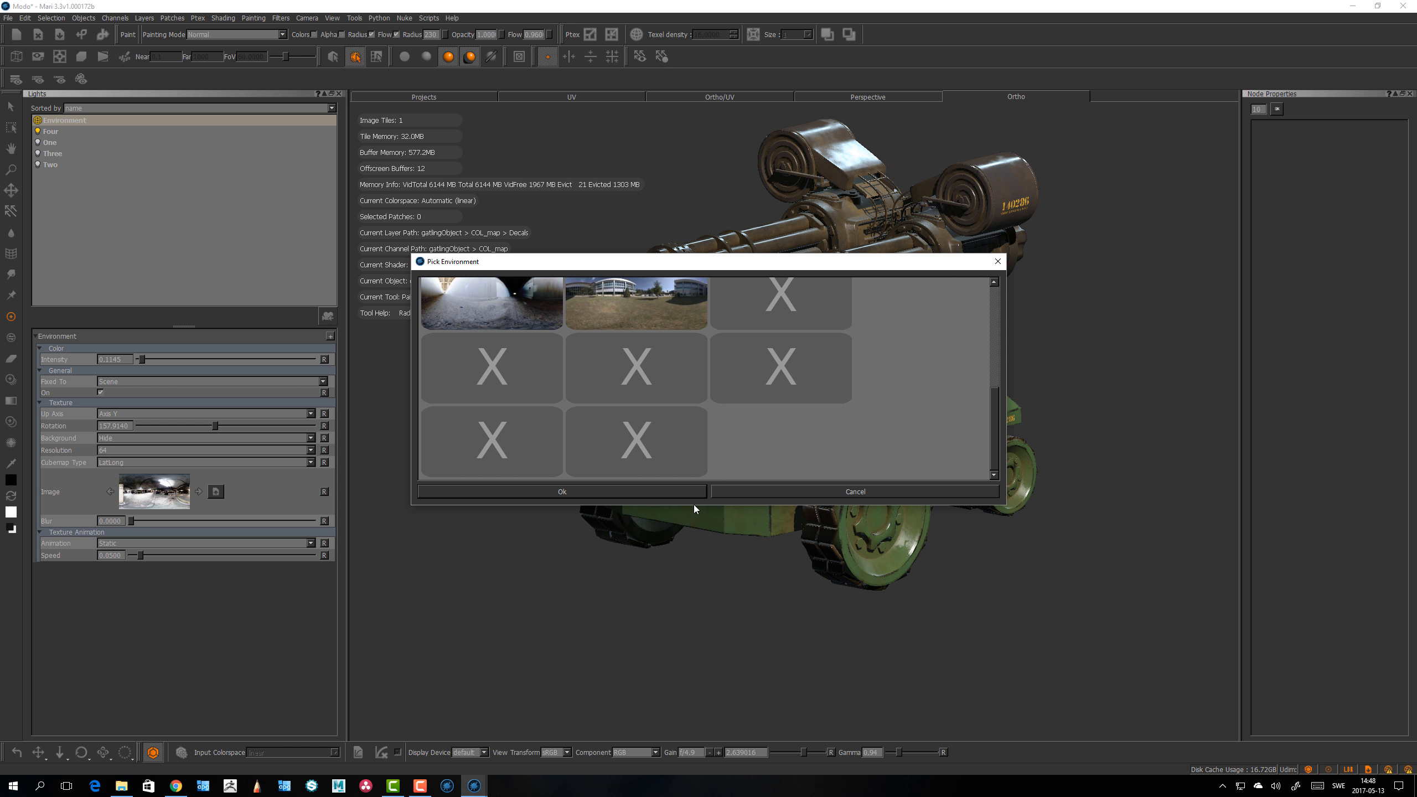
{"action": "left_click_drag", "start_coordinate": [693, 507], "coordinate": [677, 642]}
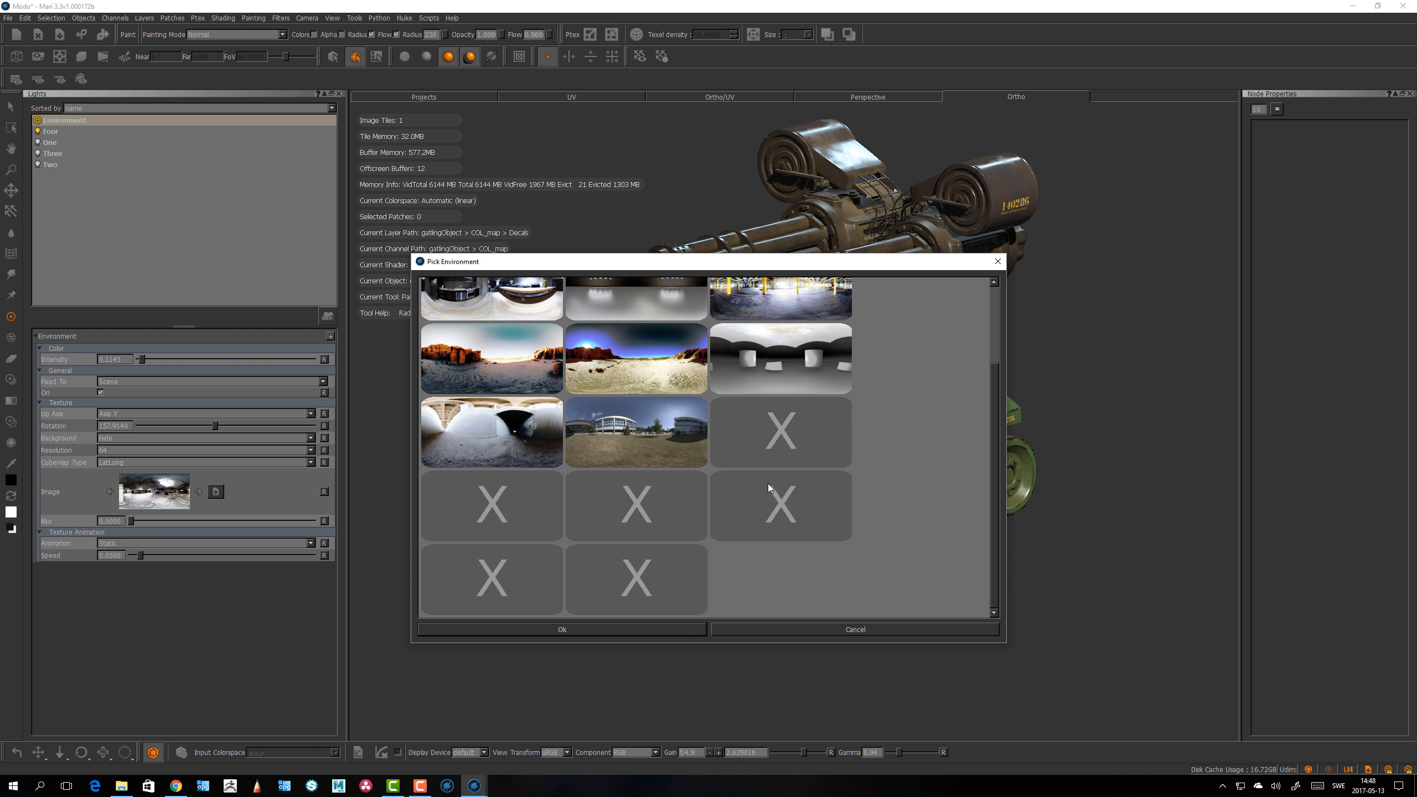
{"action": "left_click", "coordinate": [776, 427]}
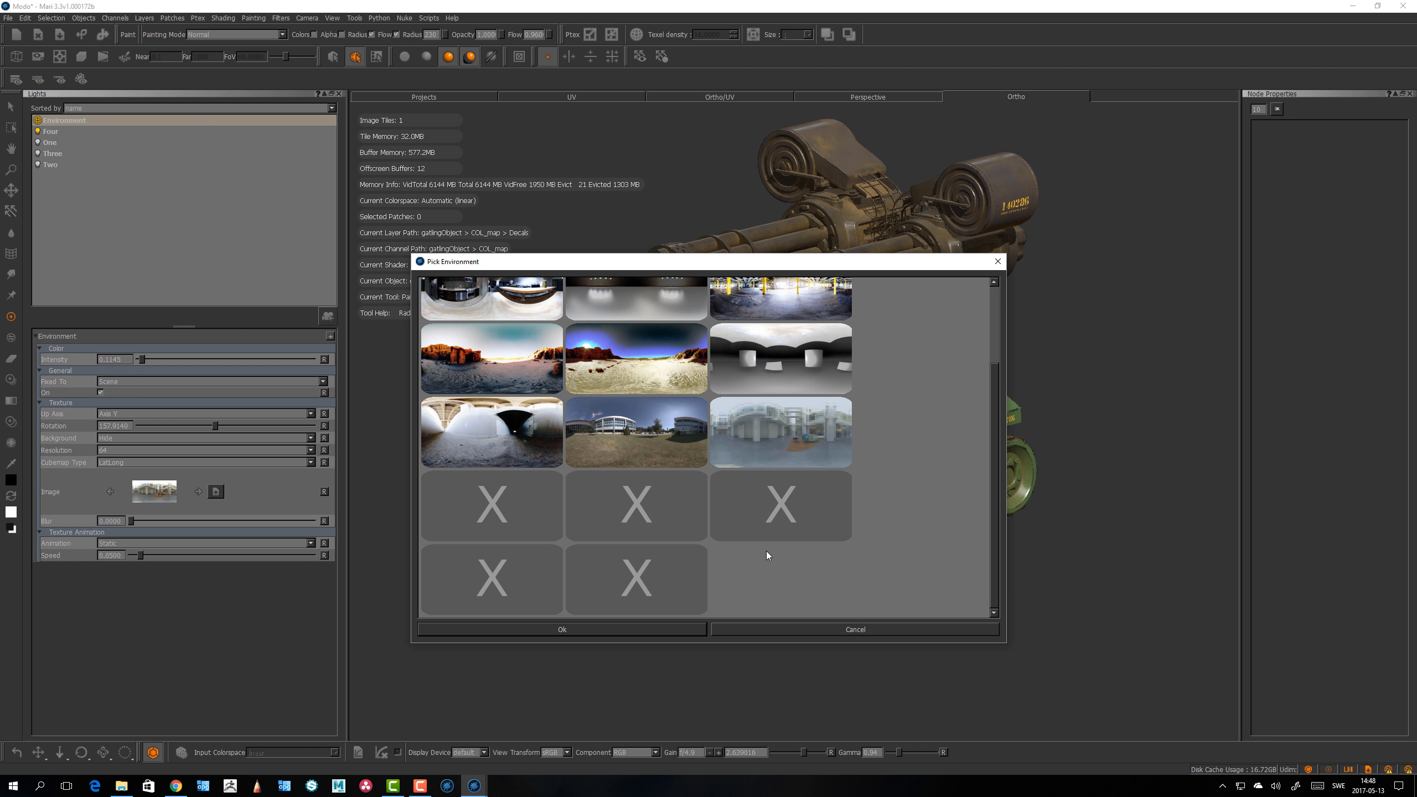
{"action": "left_click", "coordinate": [672, 628]}
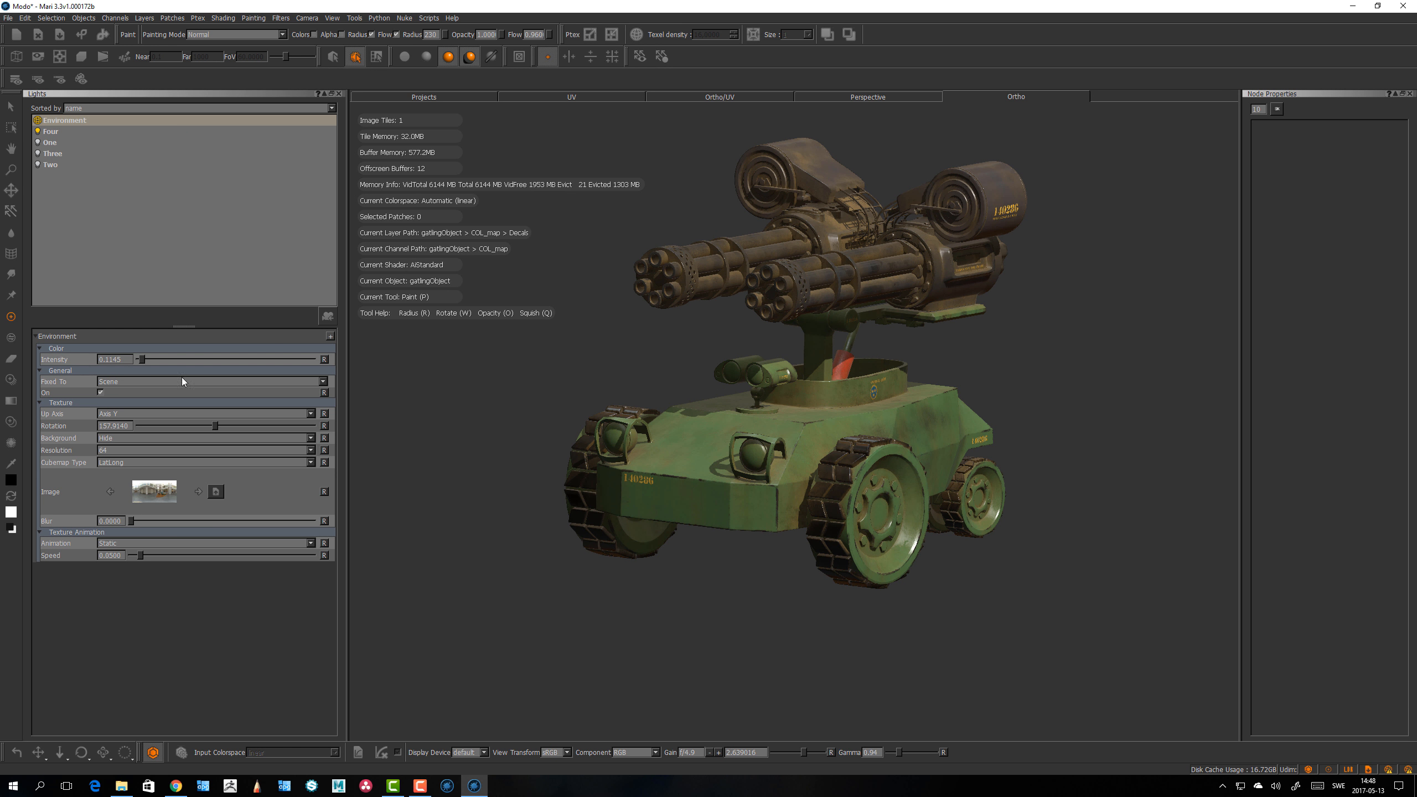
Step: Set the environment light's background to Show so the HDR appears behind the model
{"action": "left_click", "coordinate": [115, 440]}
{"action": "left_click", "coordinate": [115, 427]}
{"action": "left_click_drag", "start_coordinate": [686, 558], "coordinate": [649, 570], "text": "alt"}
{"action": "left_click_drag", "start_coordinate": [594, 406], "coordinate": [649, 586], "text": "alt"}
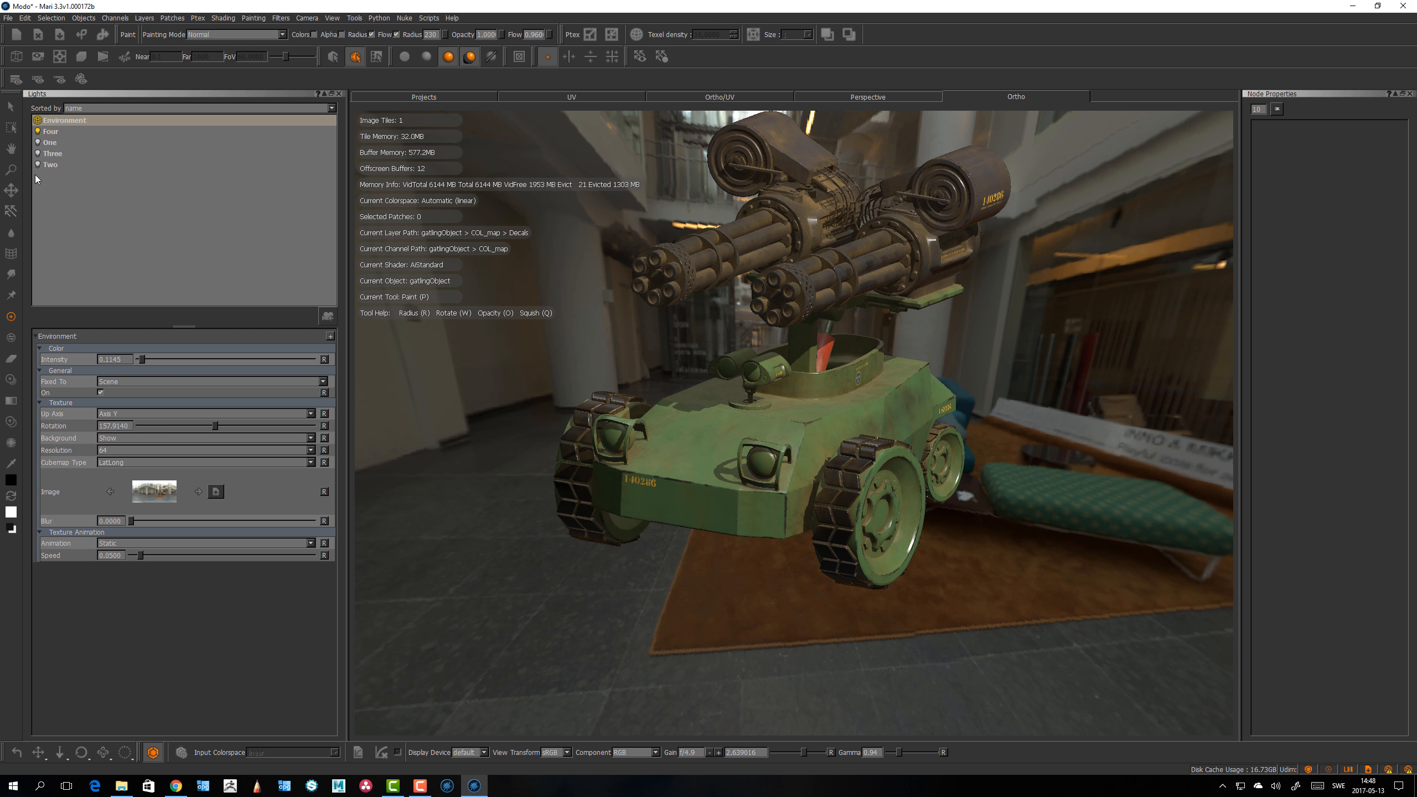
Step: Turn off the Four light and raise the environment light's intensity slightly
{"action": "left_click", "coordinate": [38, 131]}
{"action": "left_click_drag", "start_coordinate": [722, 412], "coordinate": [718, 417], "text": "alt"}
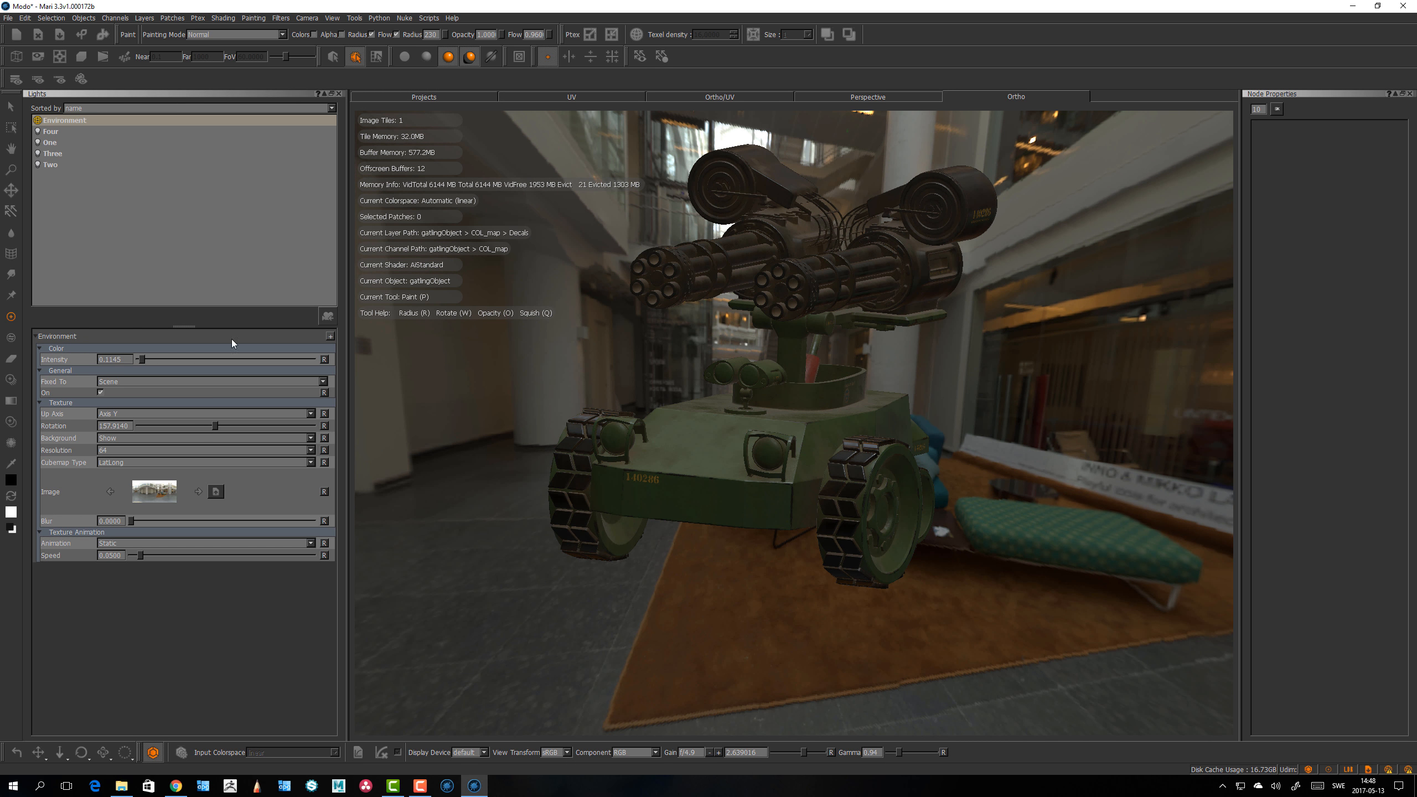
{"action": "left_click_drag", "start_coordinate": [142, 359], "coordinate": [145, 359]}
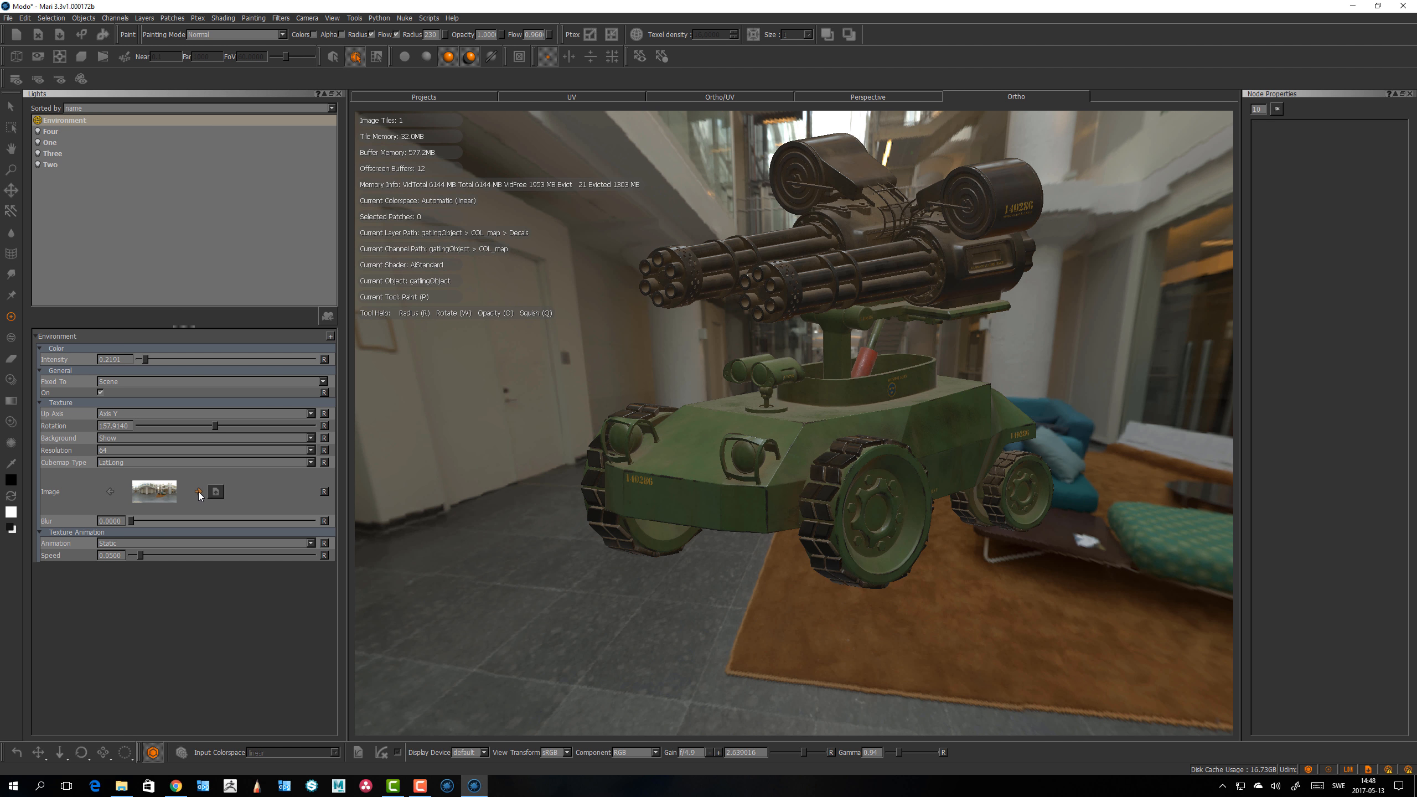
Step: Switch the environment to the next HDR image, adjust its rotation and raise its intensity
{"action": "left_click", "coordinate": [198, 491]}
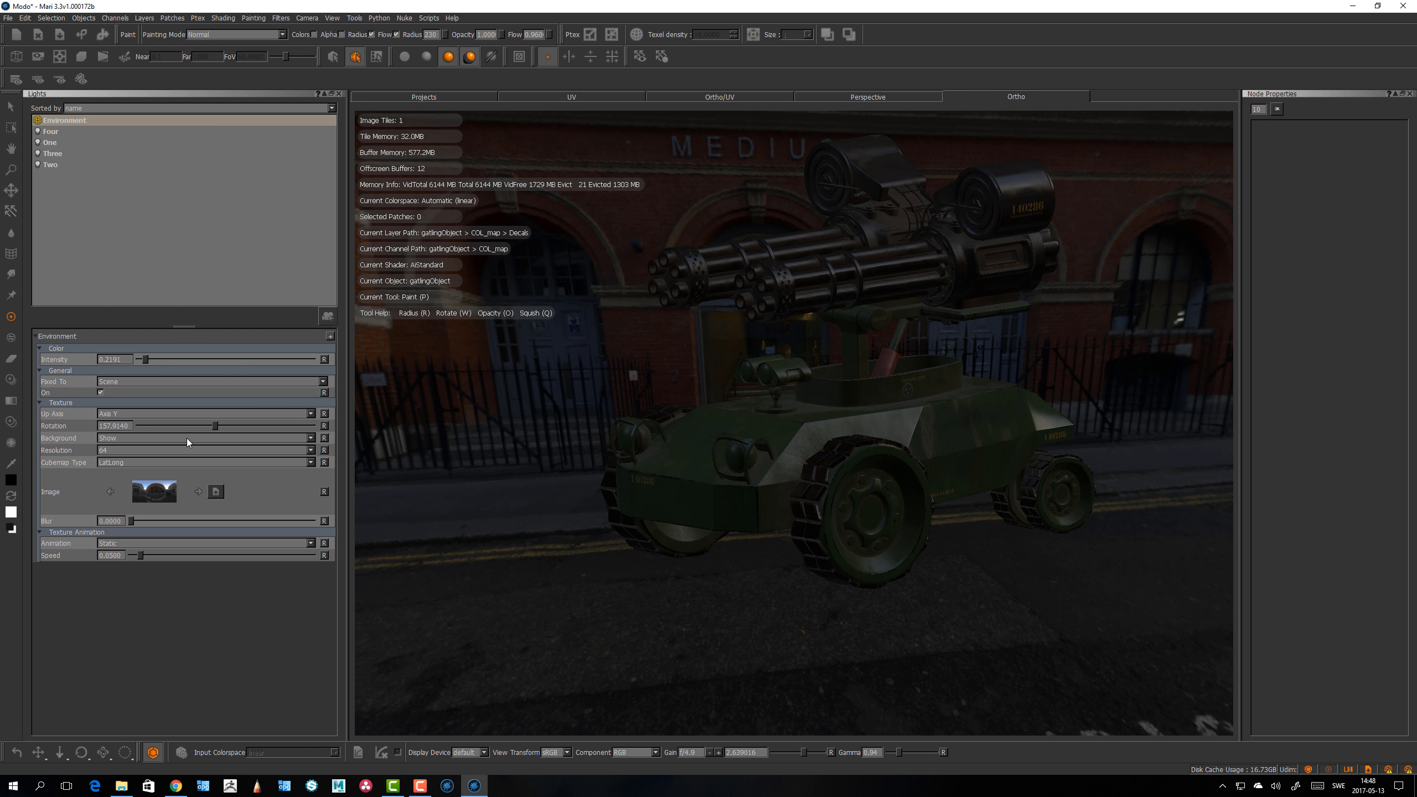
{"action": "left_click_drag", "start_coordinate": [215, 426], "coordinate": [214, 427]}
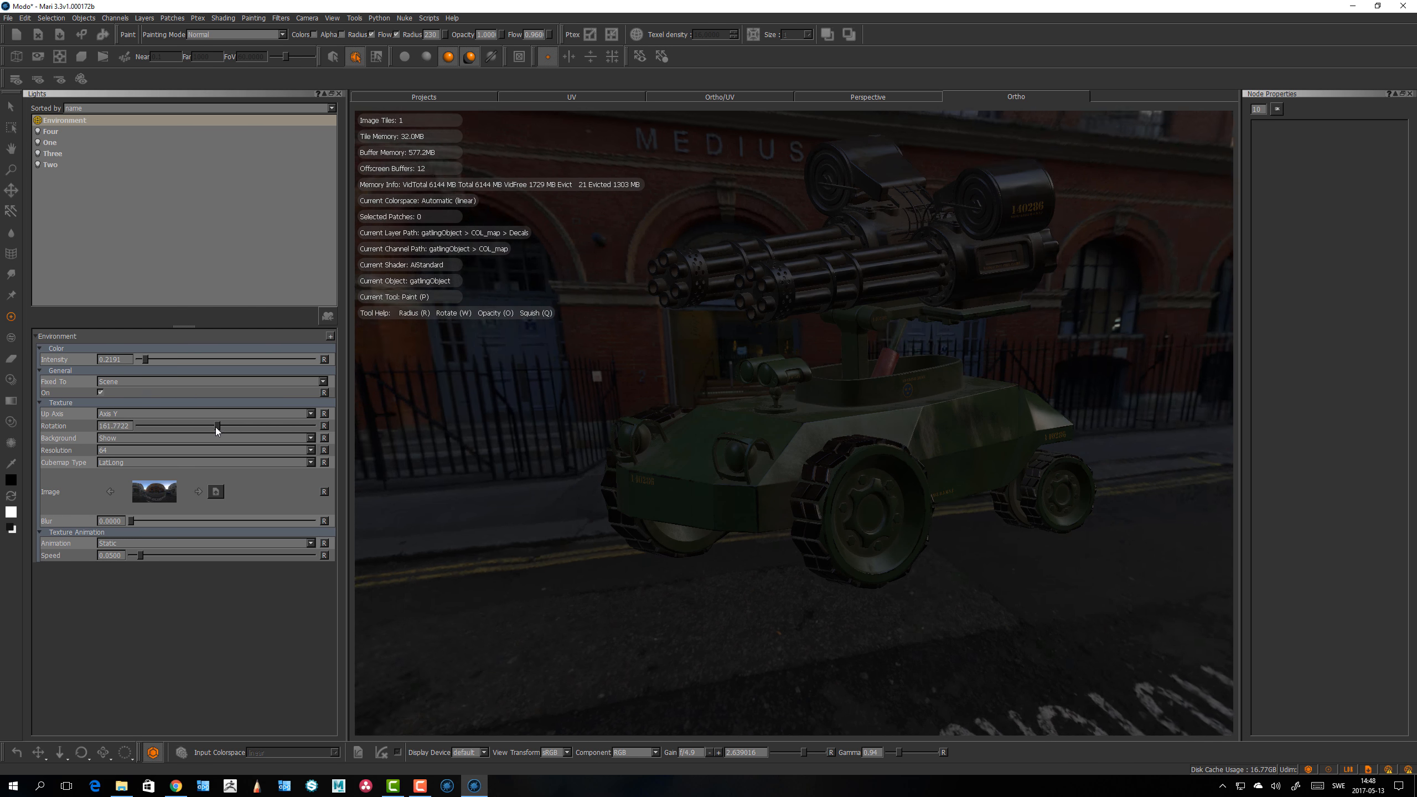
{"action": "left_click_drag", "start_coordinate": [146, 358], "coordinate": [168, 360]}
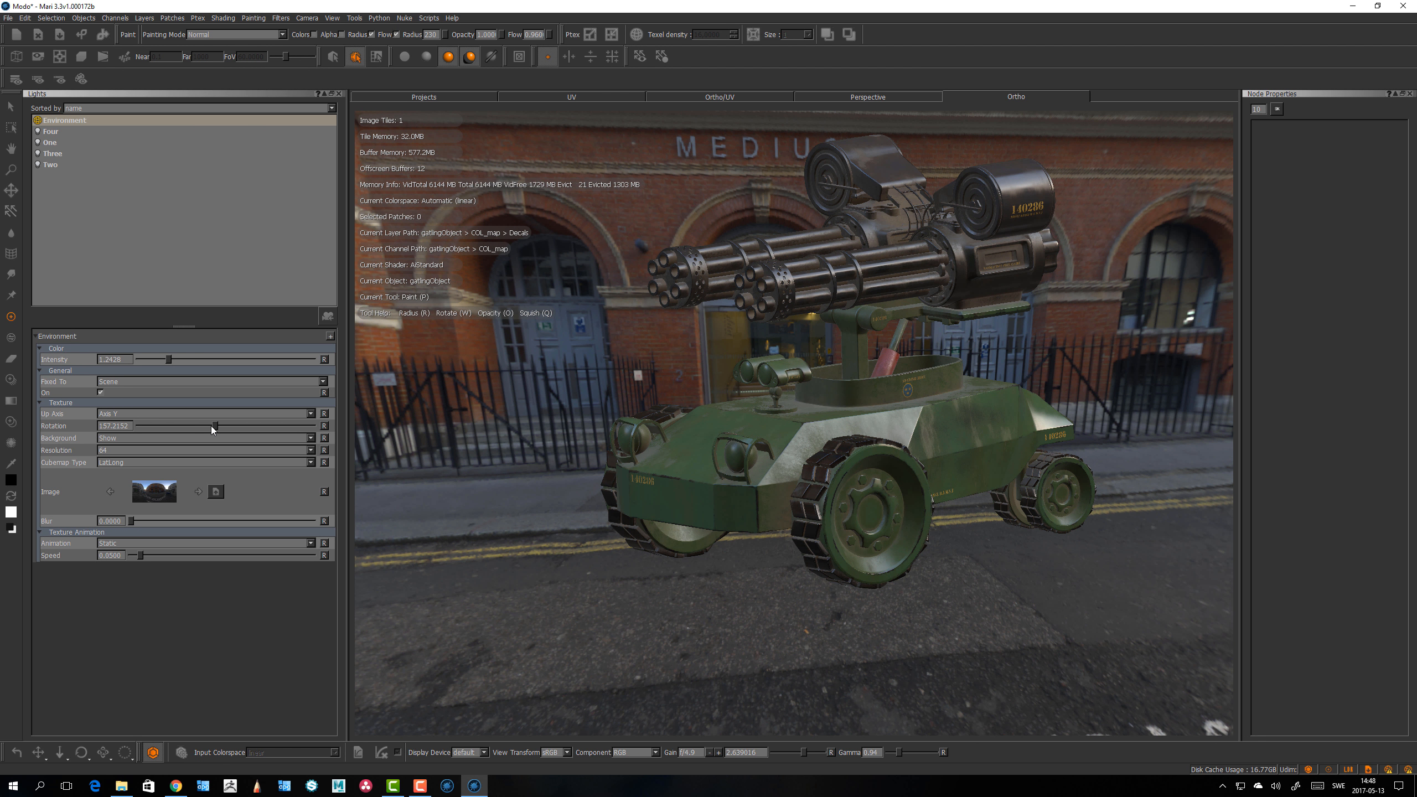
{"action": "left_click_drag", "start_coordinate": [670, 584], "coordinate": [842, 511], "text": "alt"}
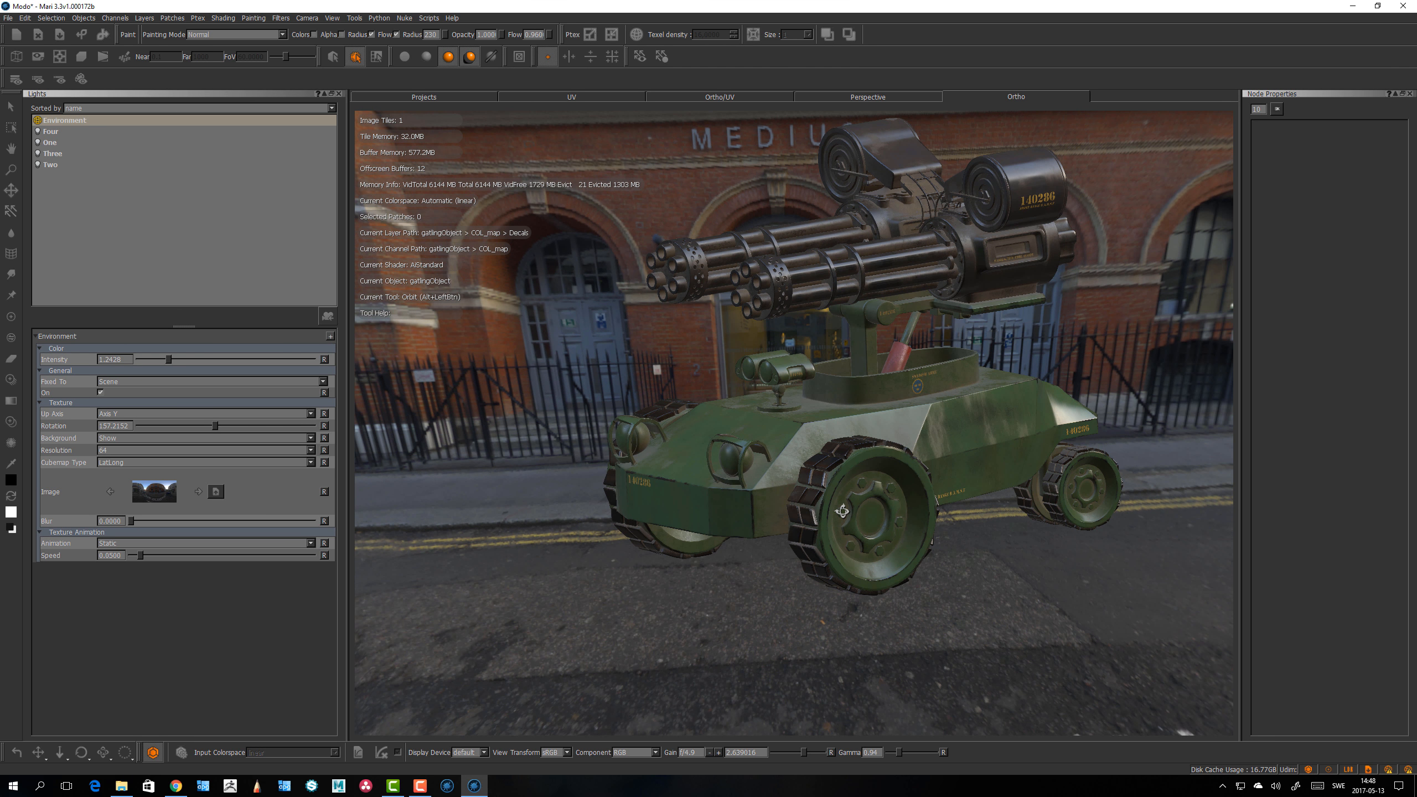
Step: Switch the environment to the next HDR image and lower the environment light's intensity
{"action": "left_click", "coordinate": [198, 492]}
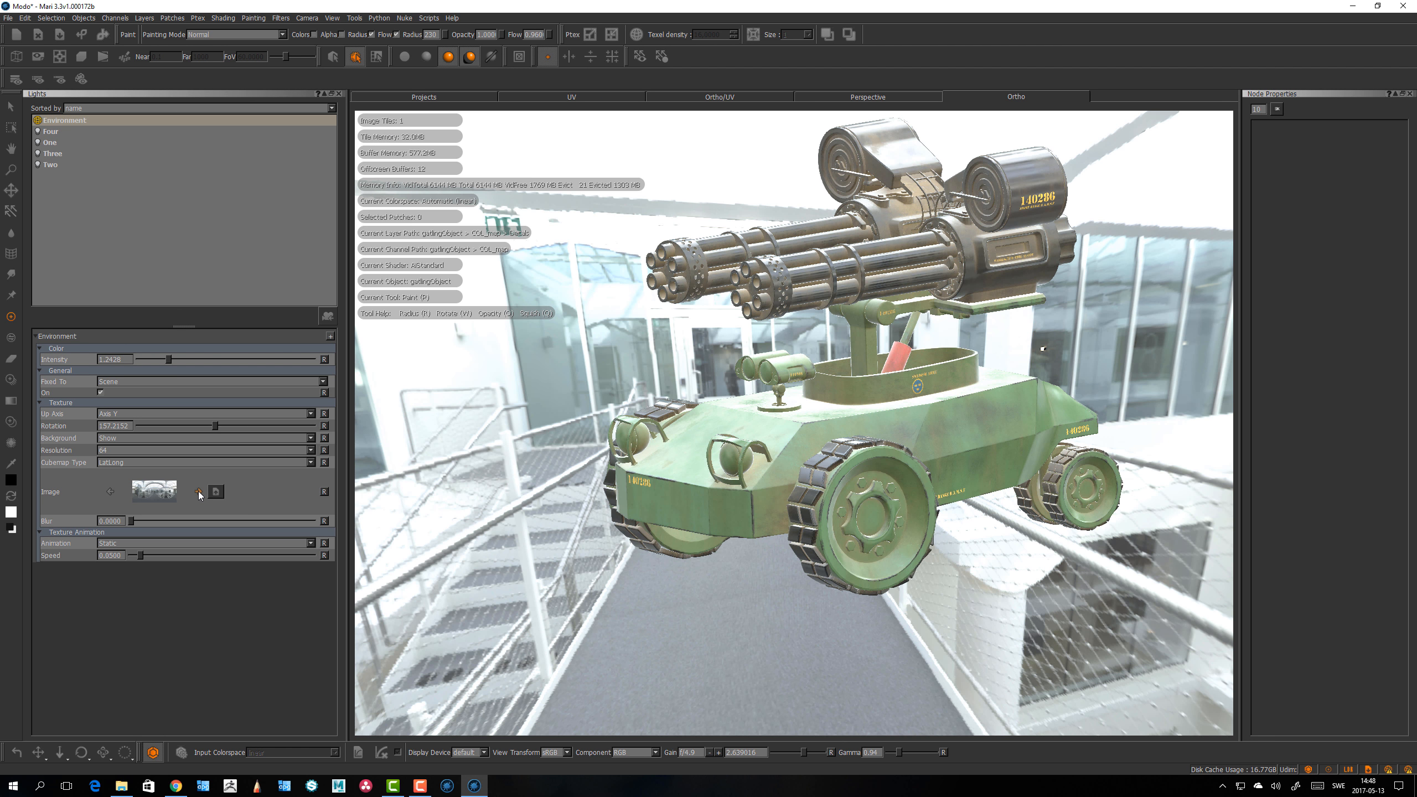
{"action": "left_click_drag", "start_coordinate": [167, 362], "coordinate": [144, 363]}
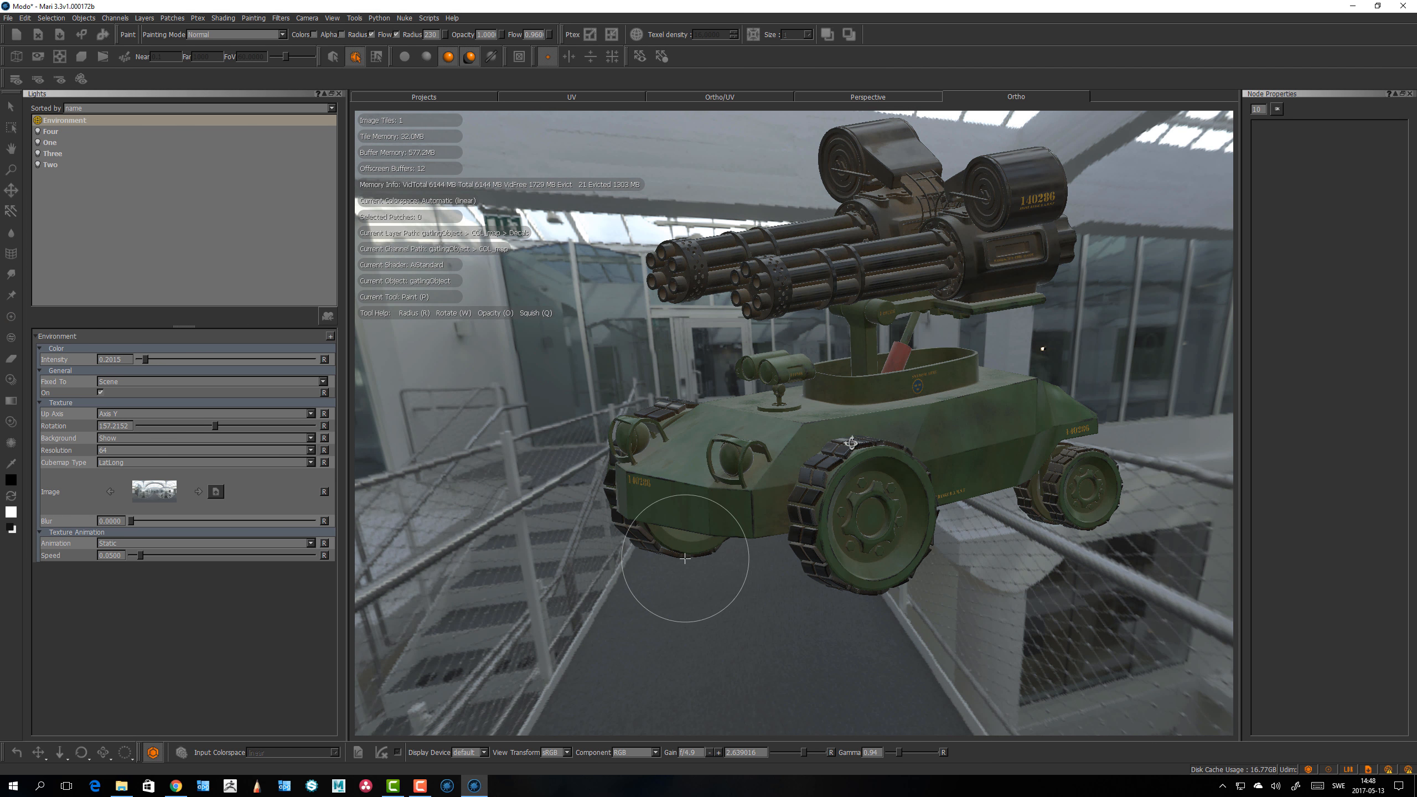
{"action": "left_click_drag", "start_coordinate": [850, 443], "coordinate": [887, 438], "text": "alt"}
Step: Advance the environment through two more HDR images and raise the light's intensity to about 0.89
{"action": "left_click", "coordinate": [198, 492]}
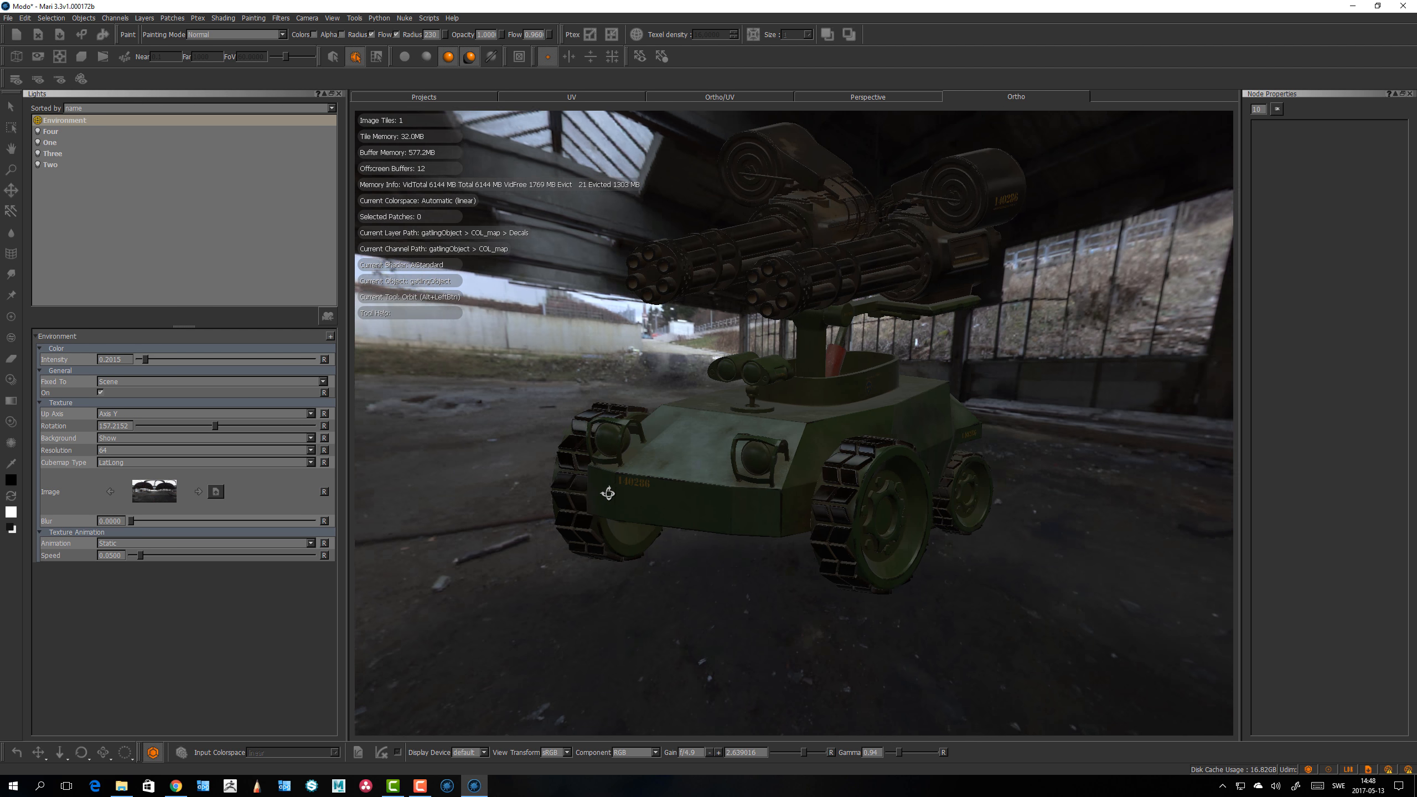
{"action": "left_click_drag", "start_coordinate": [631, 485], "coordinate": [519, 474], "text": "alt"}
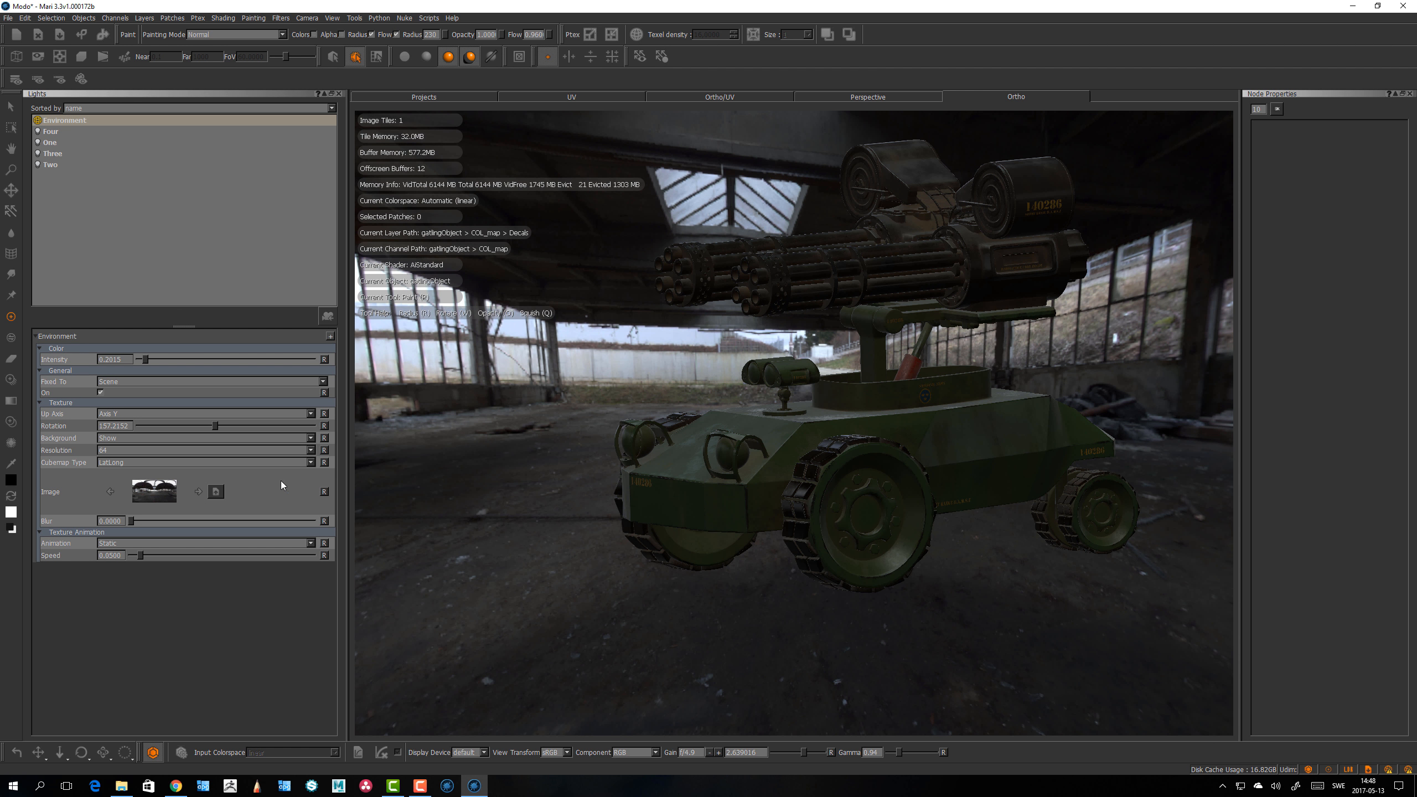
{"action": "left_click", "coordinate": [198, 492]}
{"action": "left_click_drag", "start_coordinate": [145, 360], "coordinate": [213, 359]}
{"action": "mouse_move", "coordinate": [806, 424]}
{"action": "left_mouse_down", "text": "alt"}
{"action": "mouse_move", "coordinate": [851, 421]}
{"action": "mouse_move", "coordinate": [816, 421]}
{"action": "left_mouse_up", "text": "alt"}
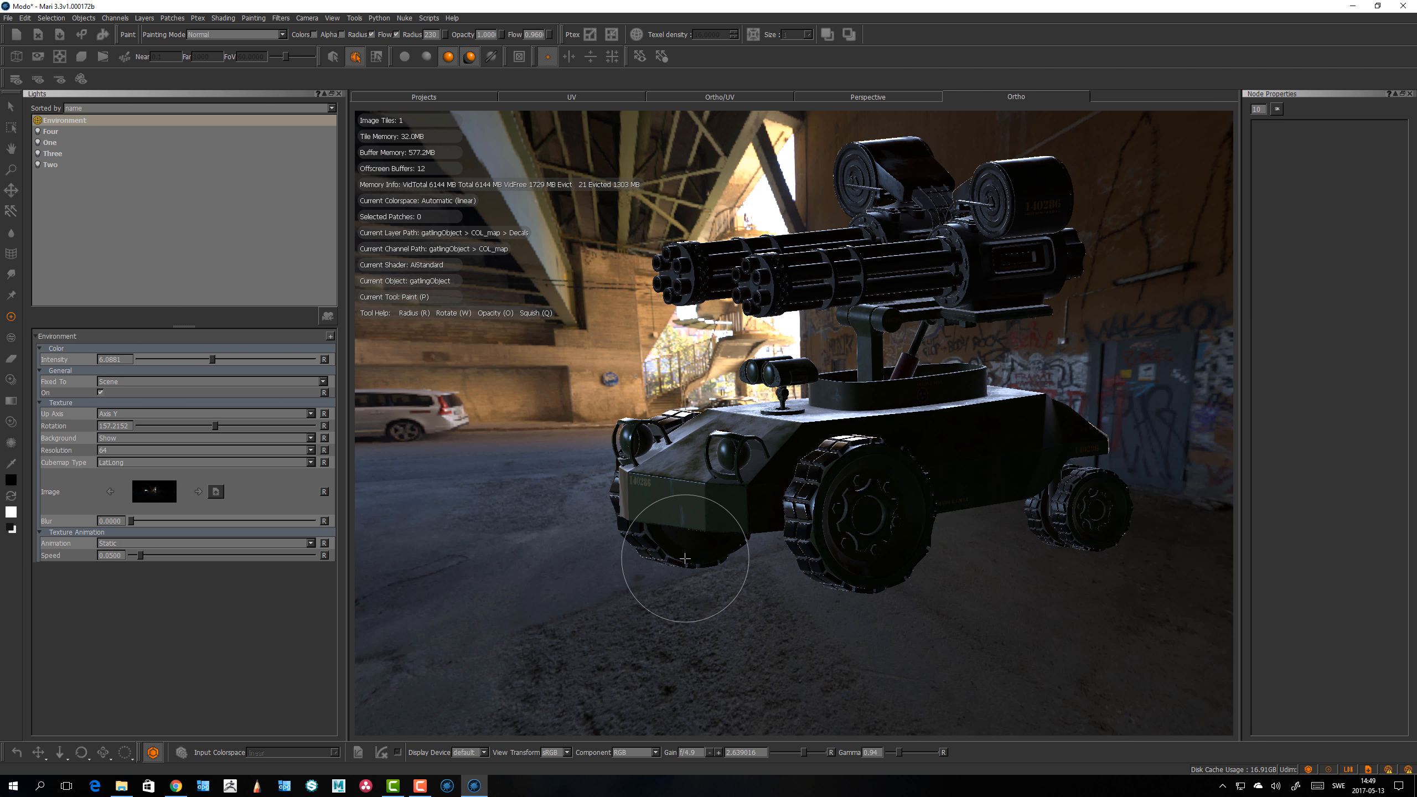
{"action": "left_click_drag", "start_coordinate": [685, 559], "coordinate": [589, 447], "text": "alt"}
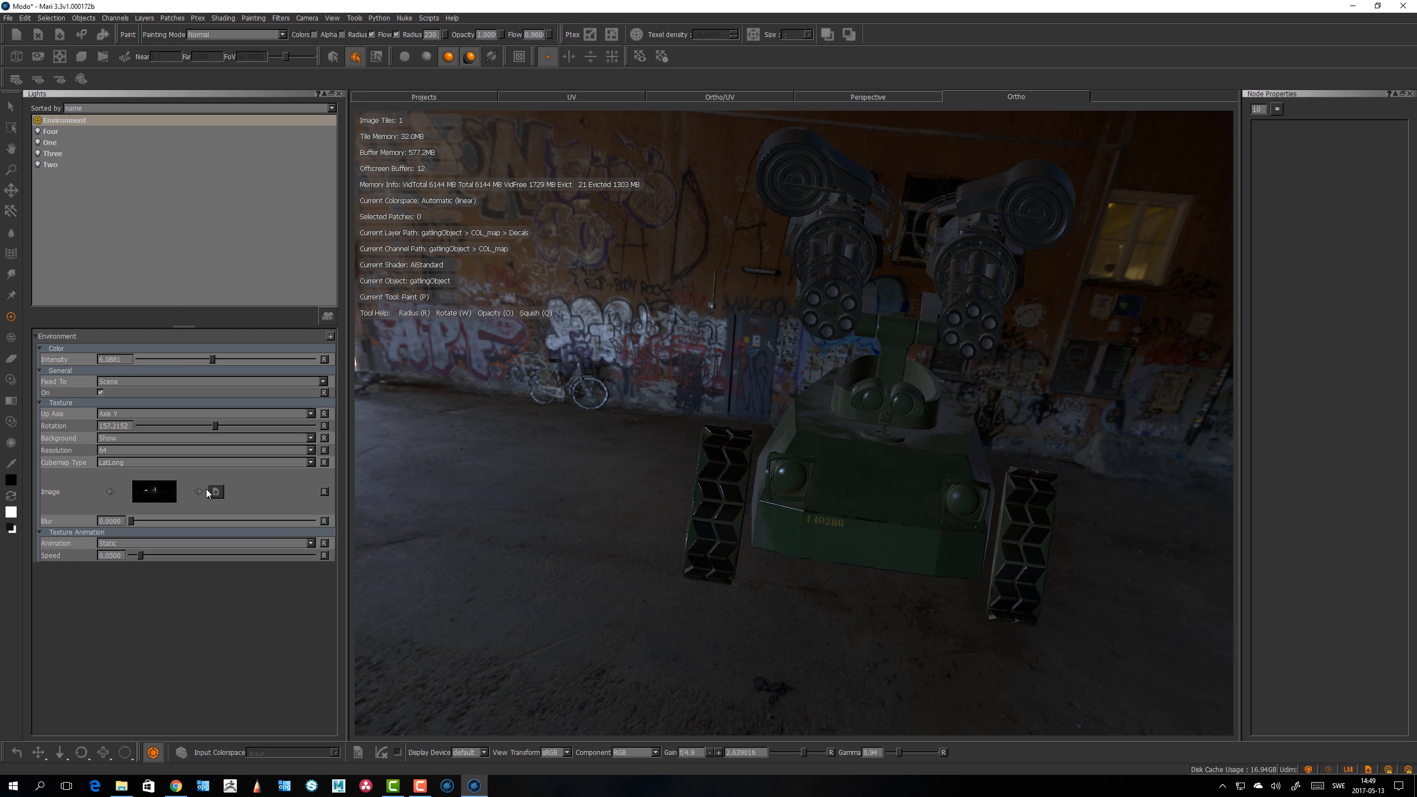